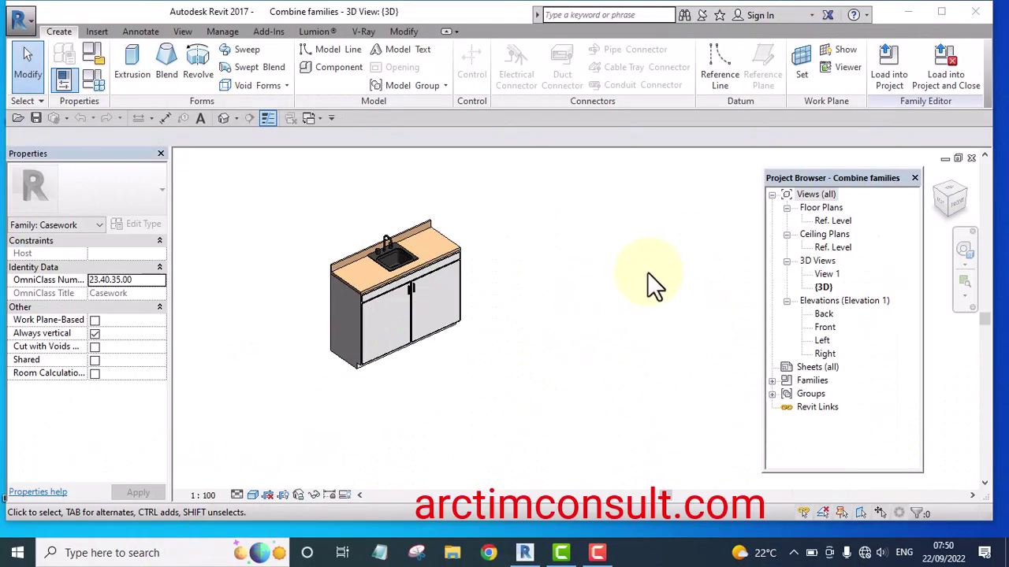
# Step: Examine the combined sink base cabinet, counter top and sink from several sides in the 3D view
pyautogui.keyDown('shift'); pyautogui.moveTo(602, 297); pyautogui.dragTo(633, 272, button='middle'); pyautogui.keyUp('shift')
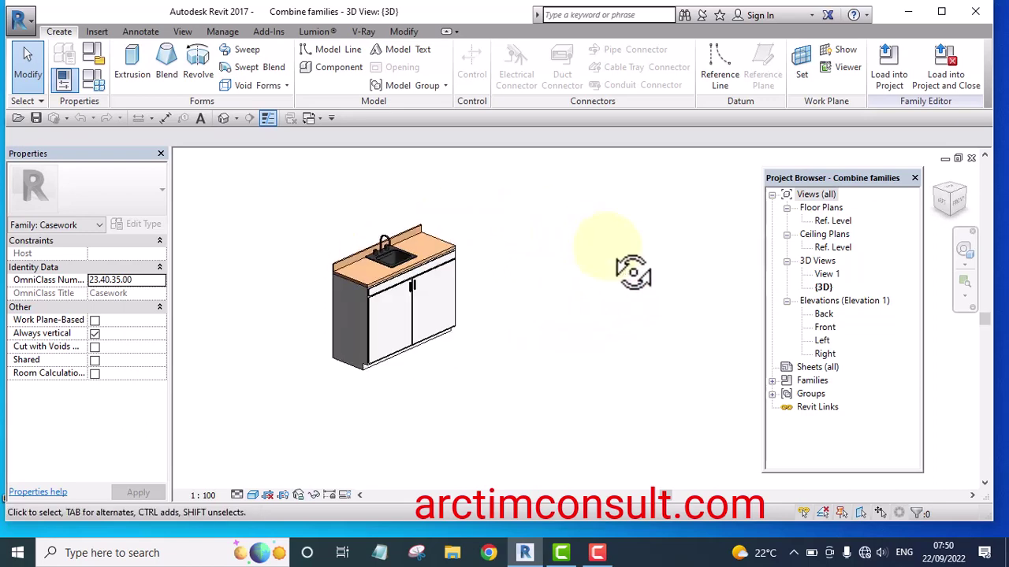
pyautogui.scroll(3, 463, 294)
pyautogui.keyDown('shift'); pyautogui.moveTo(462, 298); pyautogui.dragTo(339, 289, button='middle'); pyautogui.keyUp('shift')
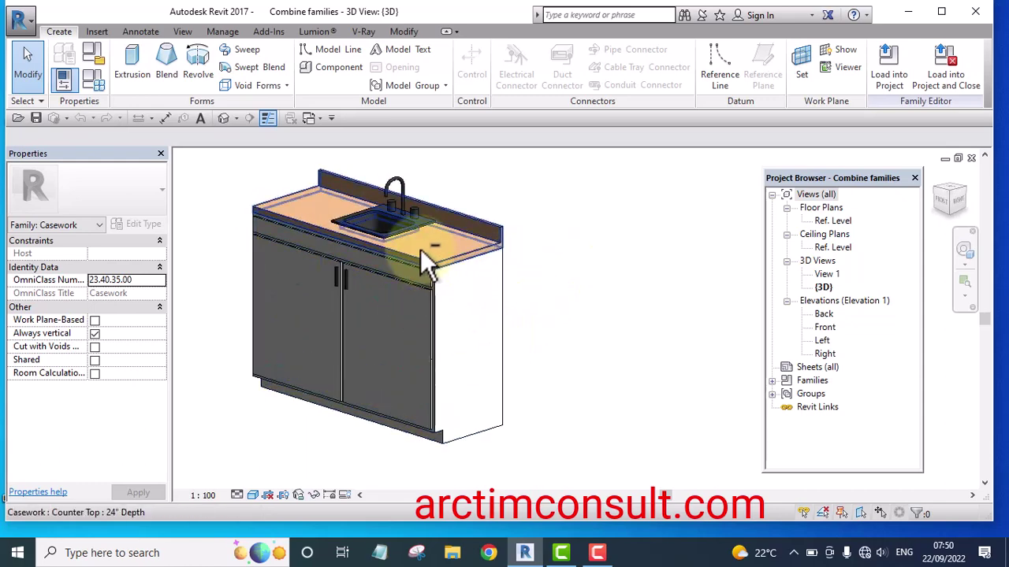
pyautogui.moveTo(316, 292)
pyautogui.keyDown('shift'); pyautogui.mouseDown(button='middle')
pyautogui.moveTo(563, 349)
pyautogui.moveTo(562, 319)
pyautogui.moveTo(564, 349)
pyautogui.moveTo(326, 304)
pyautogui.moveTo(328, 288)
pyautogui.mouseUp(button='middle'); pyautogui.keyUp('shift')
pyautogui.keyDown('shift'); pyautogui.moveTo(501, 245); pyautogui.dragTo(490, 307, button='middle'); pyautogui.keyUp('shift')
pyautogui.scroll(4, 579, 329)
pyautogui.moveTo(594, 338); pyautogui.dragTo(710, 343, button='middle')
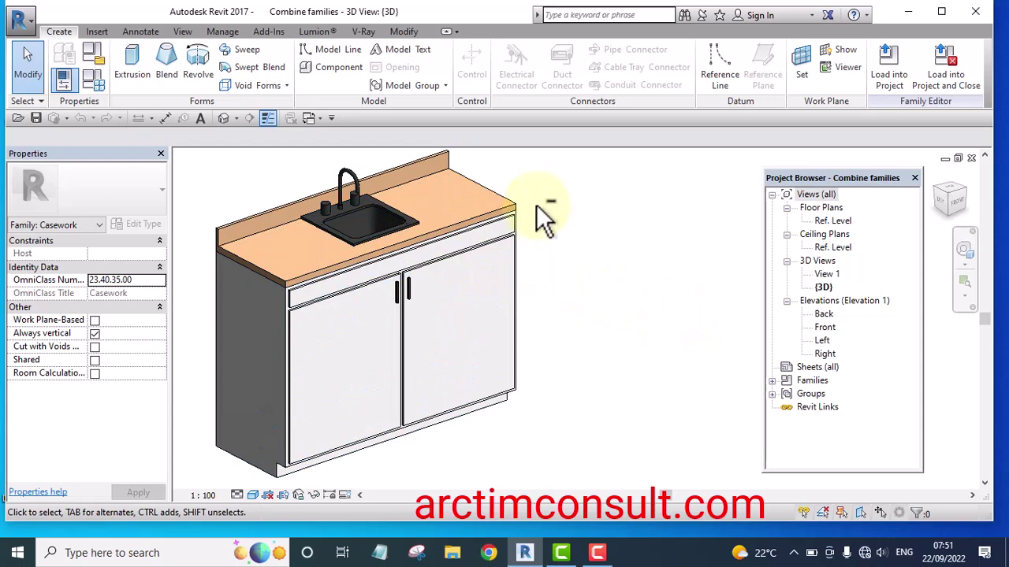
pyautogui.keyDown('shift'); pyautogui.moveTo(536, 204); pyautogui.dragTo(705, 331, button='middle'); pyautogui.keyUp('shift')
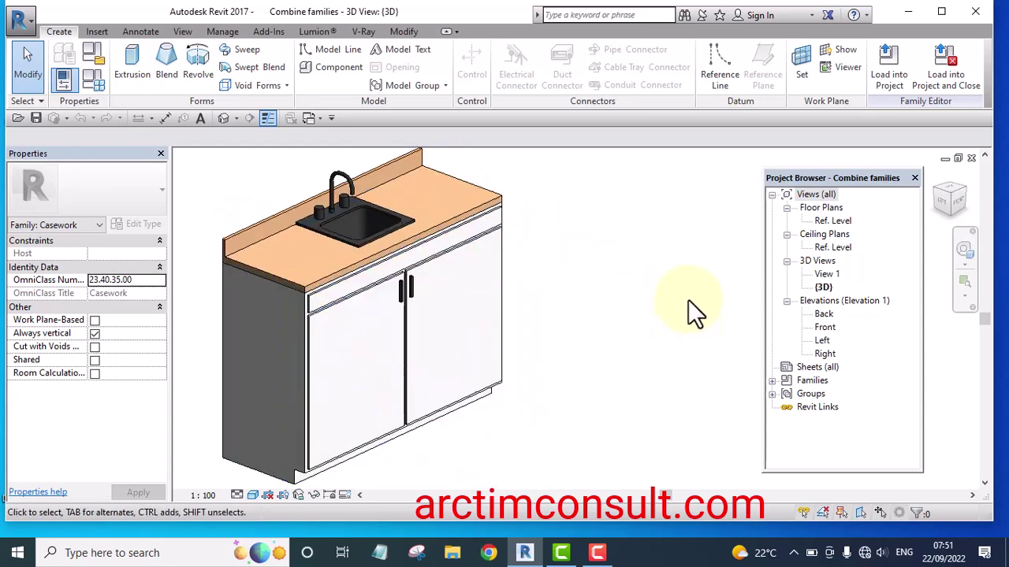
pyautogui.keyDown('shift'); pyautogui.moveTo(698, 292); pyautogui.dragTo(430, 305, button='middle'); pyautogui.keyUp('shift')
pyautogui.keyDown('shift'); pyautogui.moveTo(556, 248); pyautogui.dragTo(721, 359, button='middle'); pyautogui.keyUp('shift')
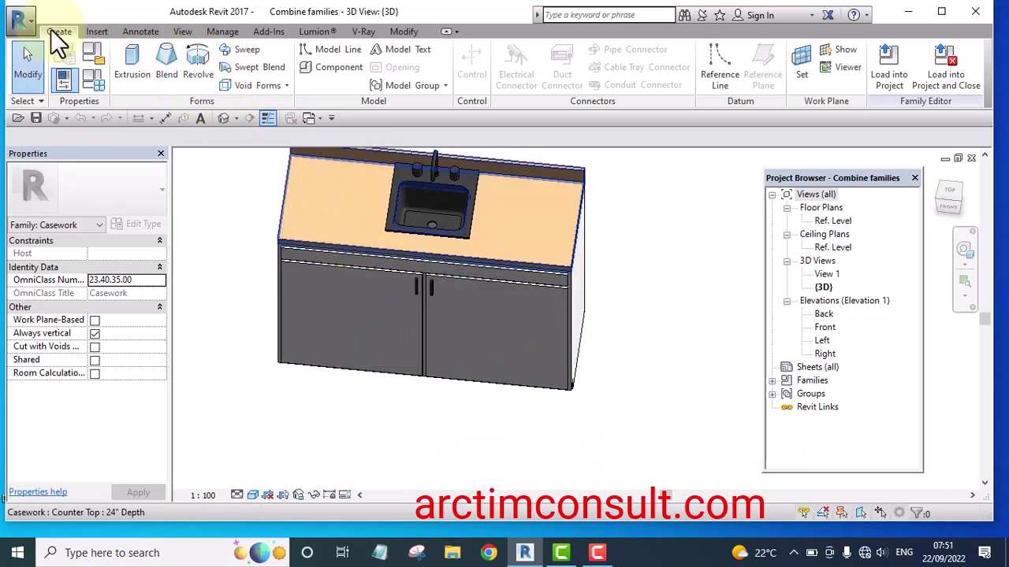
pyautogui.keyDown('shift'); pyautogui.moveTo(420, 327); pyautogui.dragTo(433, 314, button='middle'); pyautogui.keyUp('shift')
pyautogui.scroll(3, 450, 319)
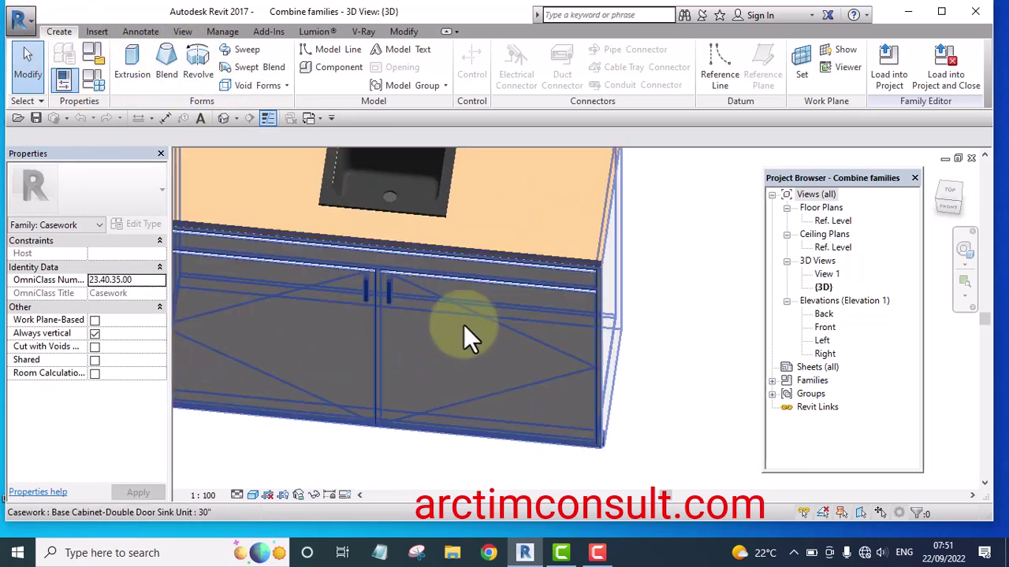
pyautogui.scroll(-2, 441, 335)
pyautogui.scroll(-2, 438, 335)
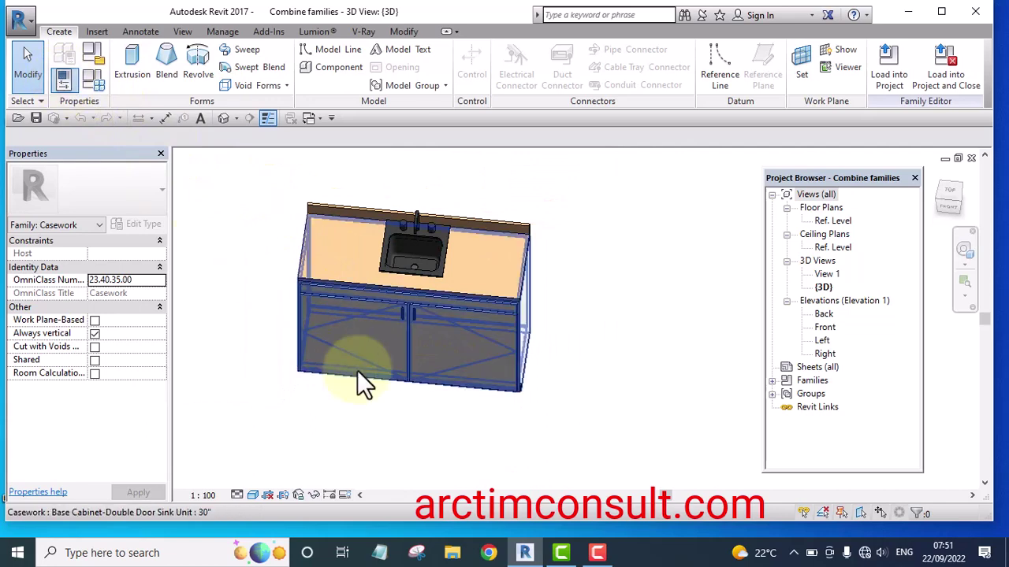
pyautogui.keyDown('shift'); pyautogui.moveTo(428, 360); pyautogui.dragTo(460, 378, button='middle'); pyautogui.keyUp('shift')
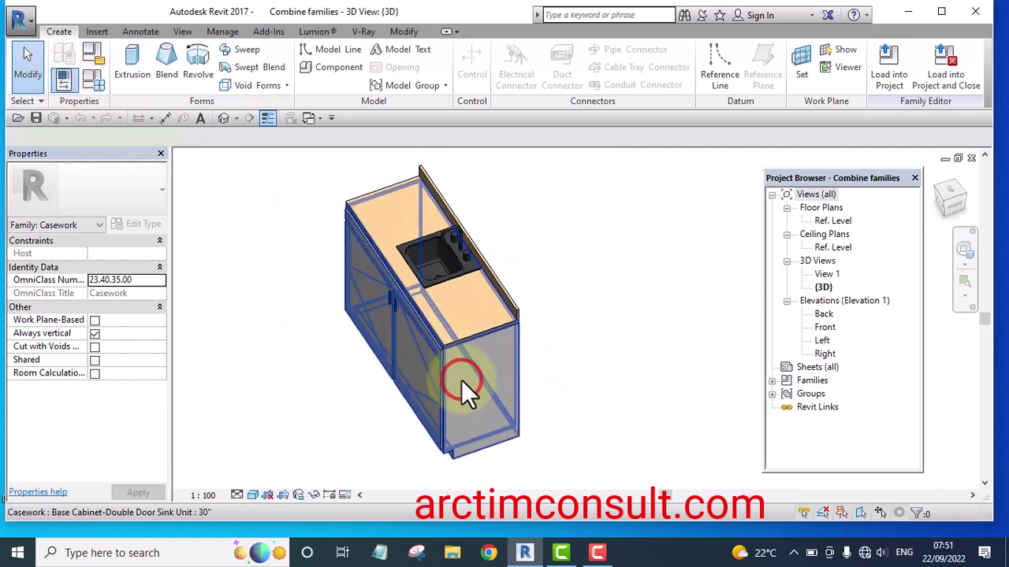
pyautogui.click(461, 380)
pyautogui.click(290, 253)
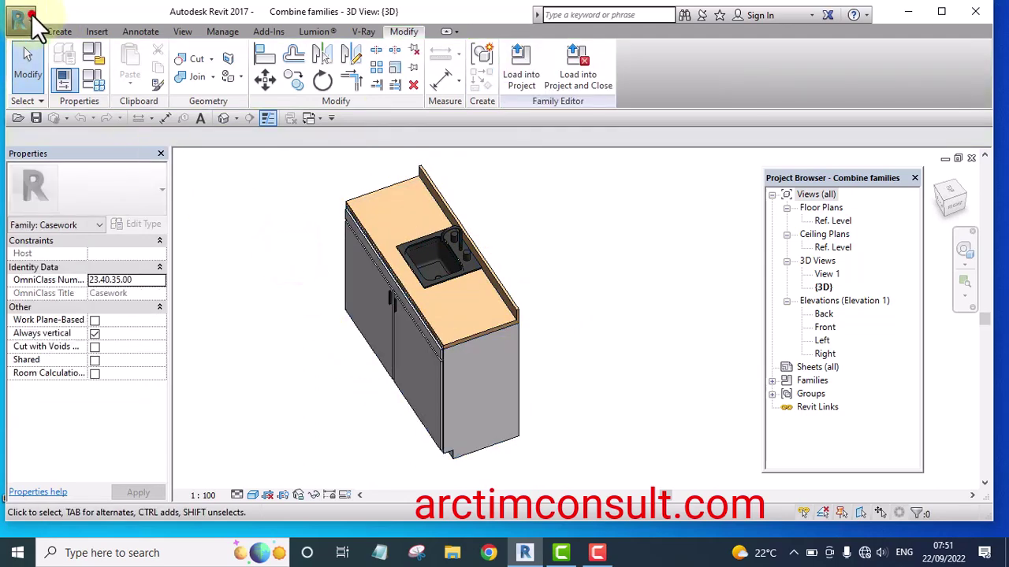
# Step: Start opening a family file and browse to the Base Cabinets folder within Casework in the US Imperial library
pyautogui.click(24, 20)
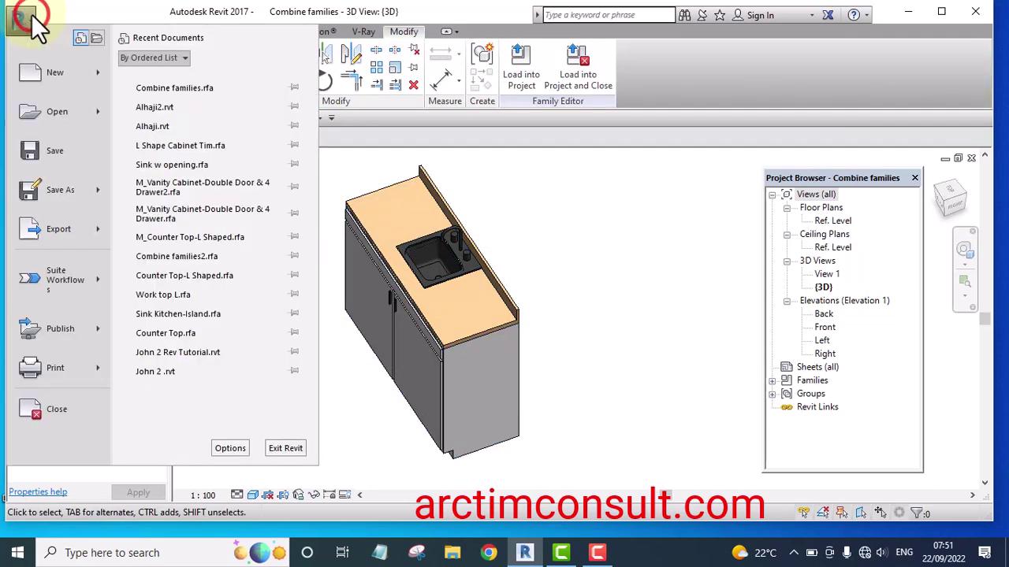
pyautogui.click(85, 113)
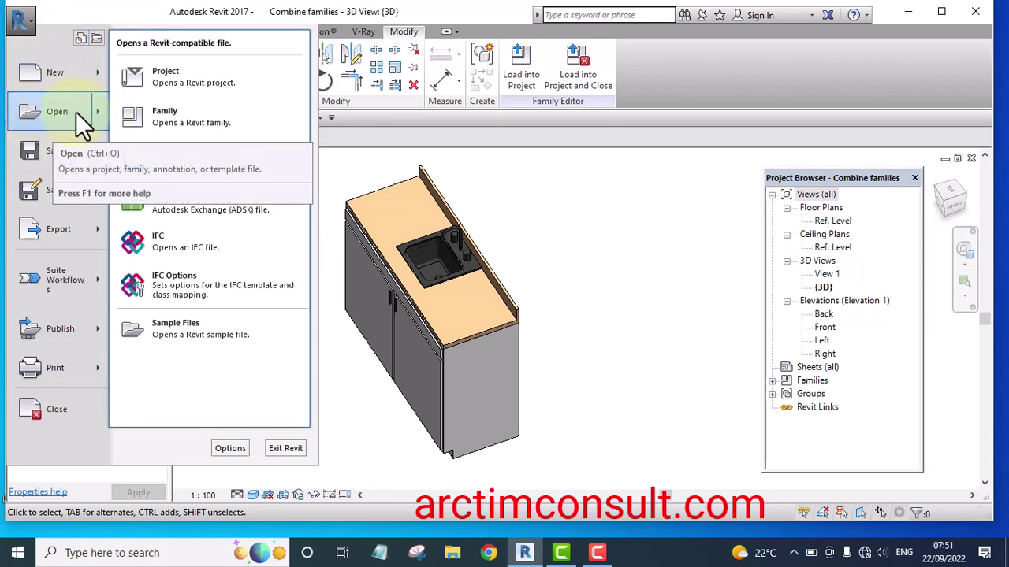
pyautogui.click(161, 116)
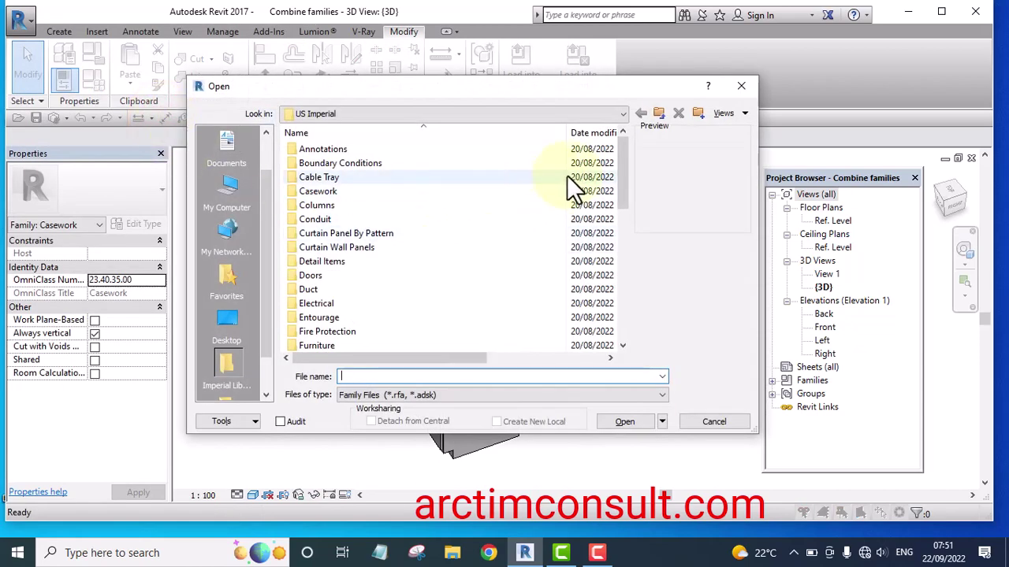
pyautogui.doubleClick(327, 193)
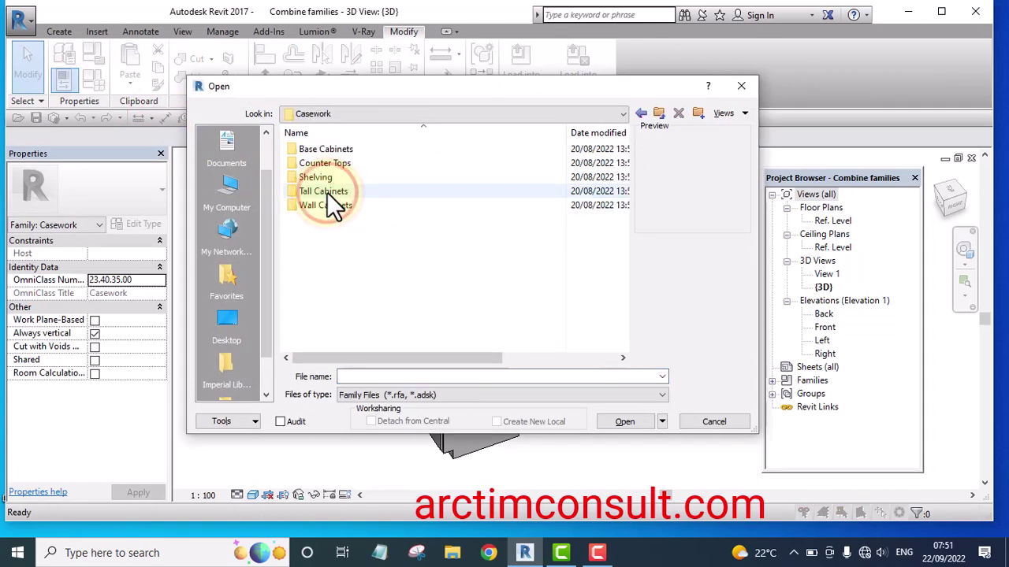
pyautogui.click(314, 152)
pyautogui.doubleClick(314, 151)
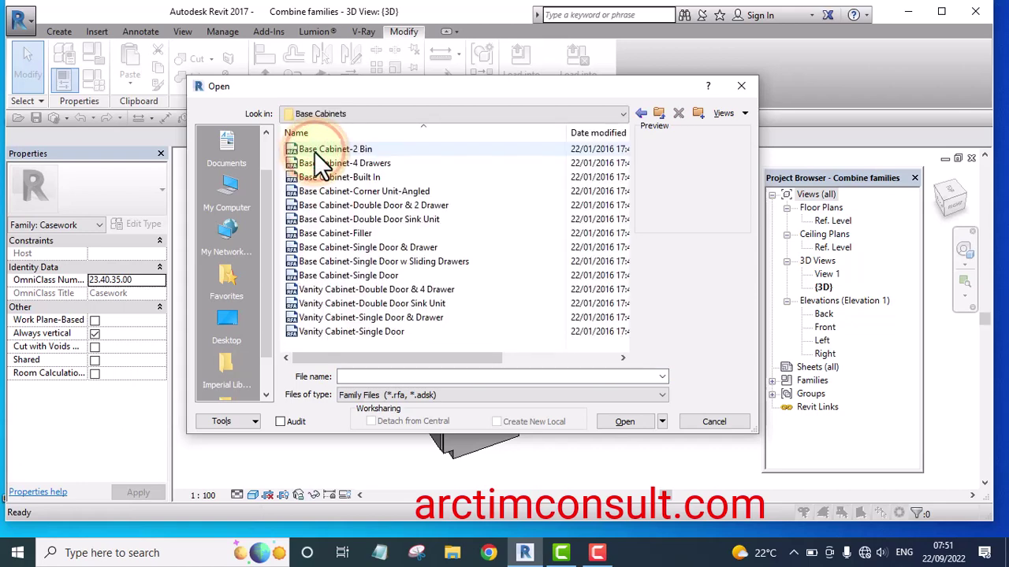
# Step: Preview the first six base cabinet families and open Base Cabinet-Double Door & 2 Drawer
pyautogui.click(319, 152)
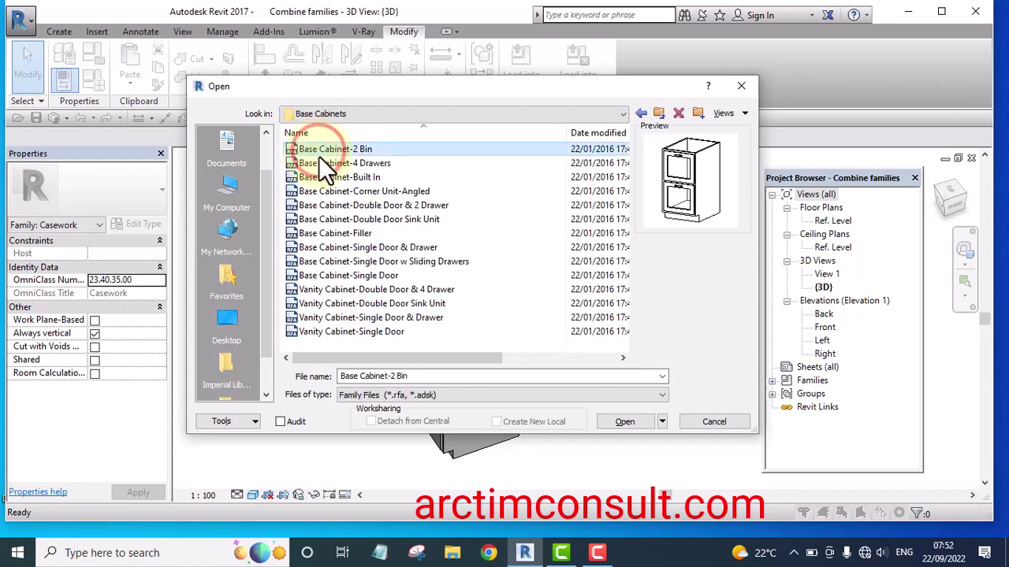
pyautogui.click(331, 163)
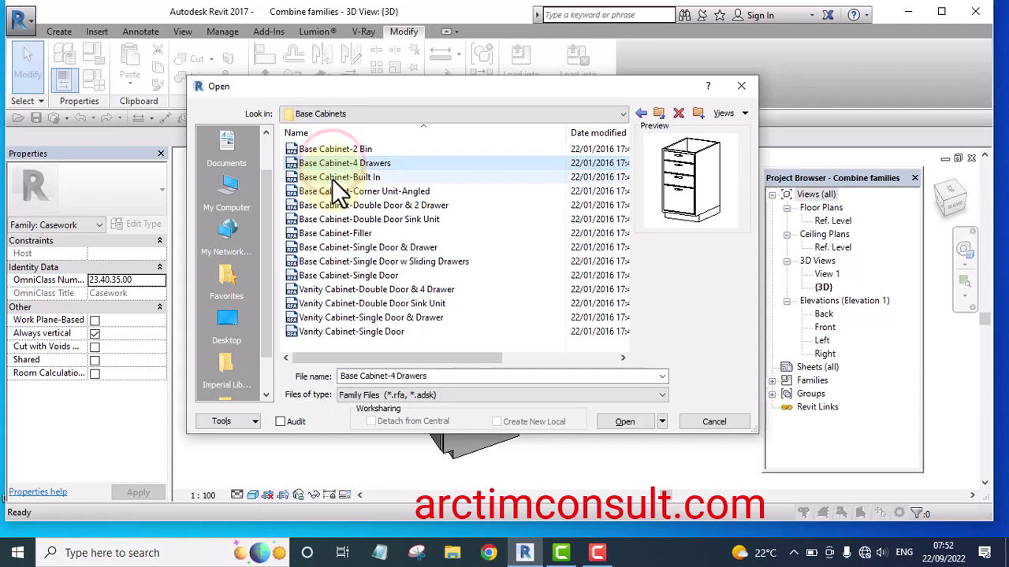
pyautogui.click(332, 178)
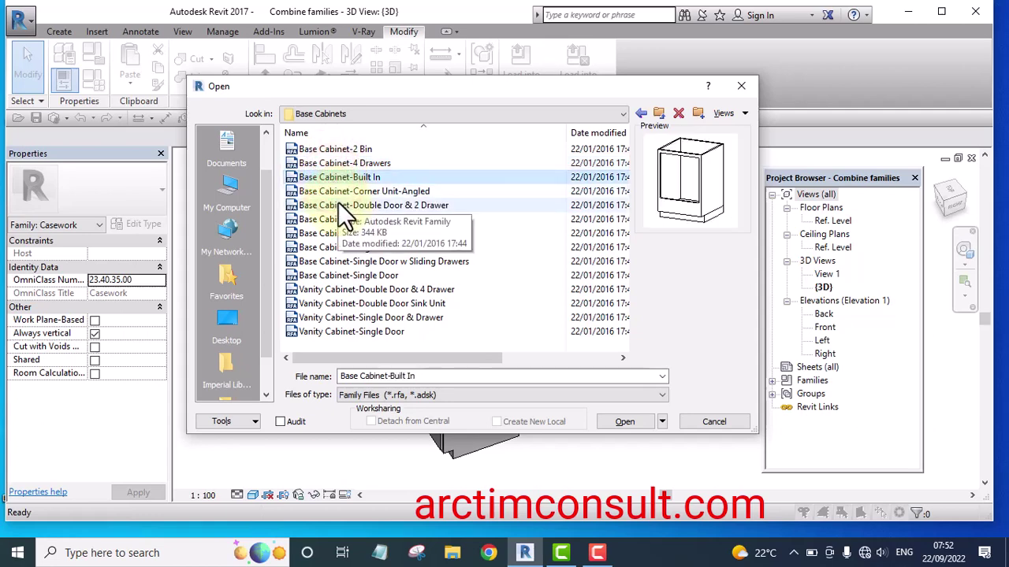
pyautogui.click(340, 191)
pyautogui.click(340, 207)
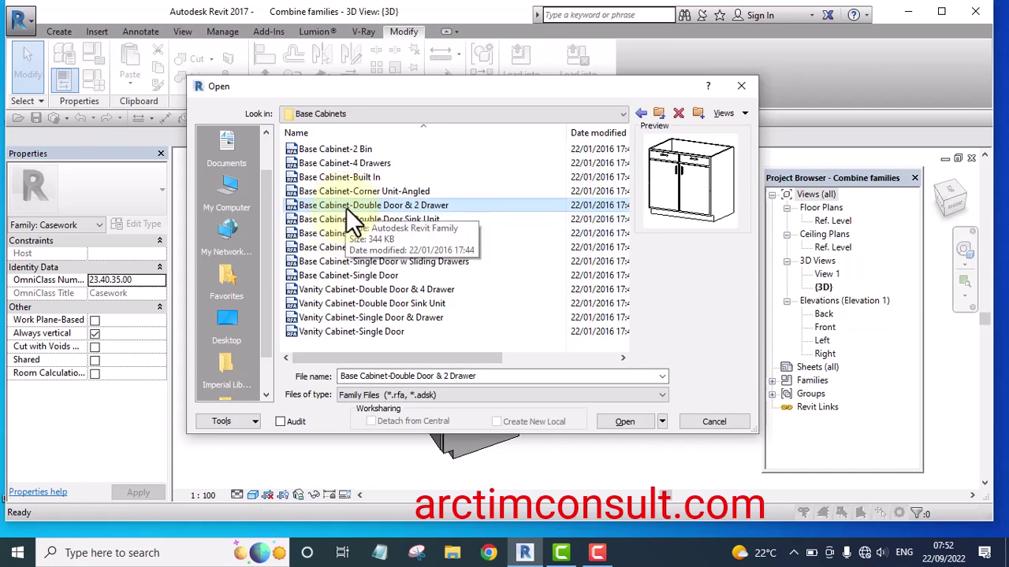
pyautogui.click(362, 220)
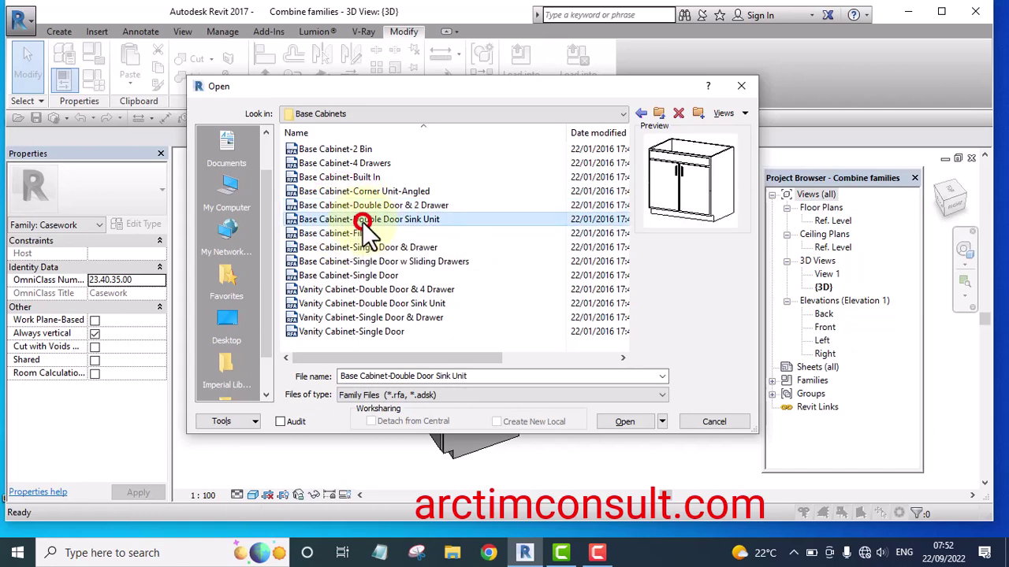
pyautogui.click(365, 206)
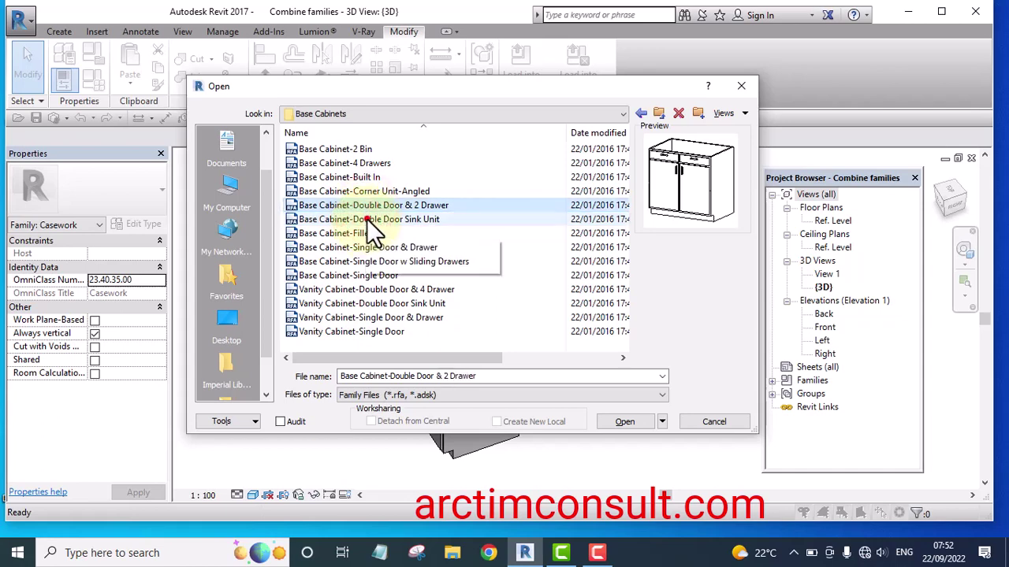
pyautogui.click(367, 221)
pyautogui.click(370, 205)
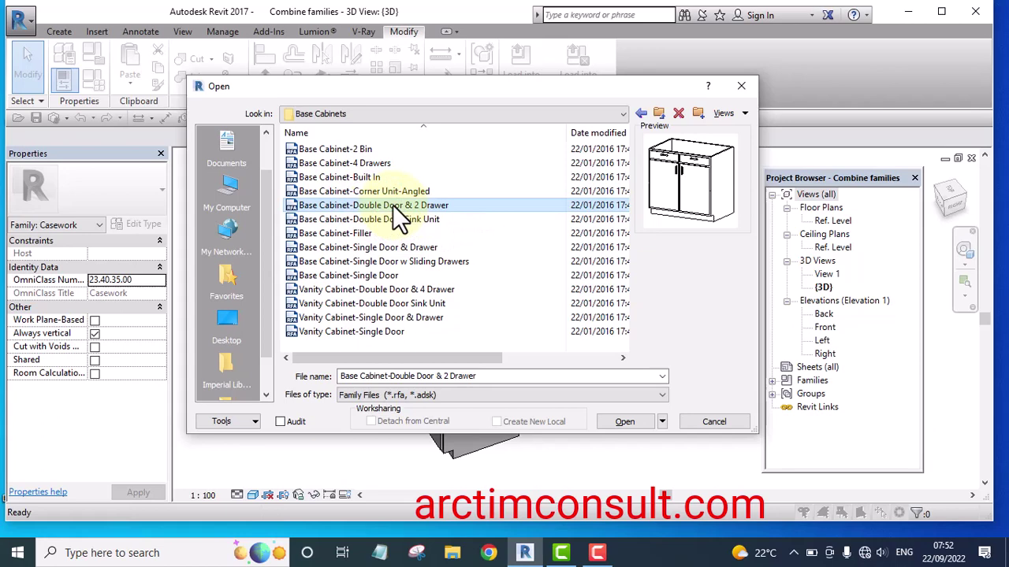
pyautogui.click(632, 423)
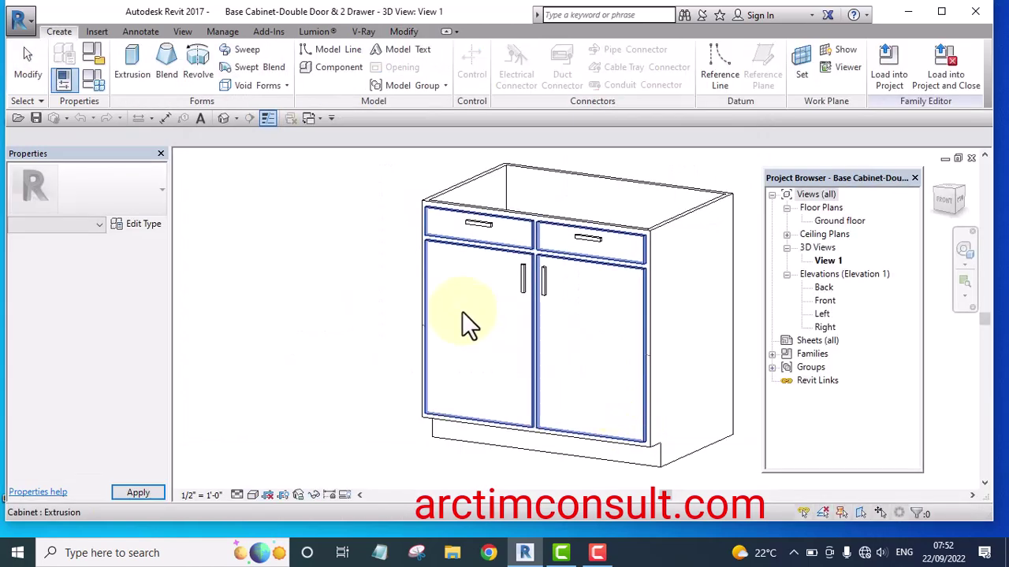
# Step: Examine the double-door, two-drawer base cabinet in its 3D view
pyautogui.scroll(-5, 348, 286)
pyautogui.scroll(3, 508, 331)
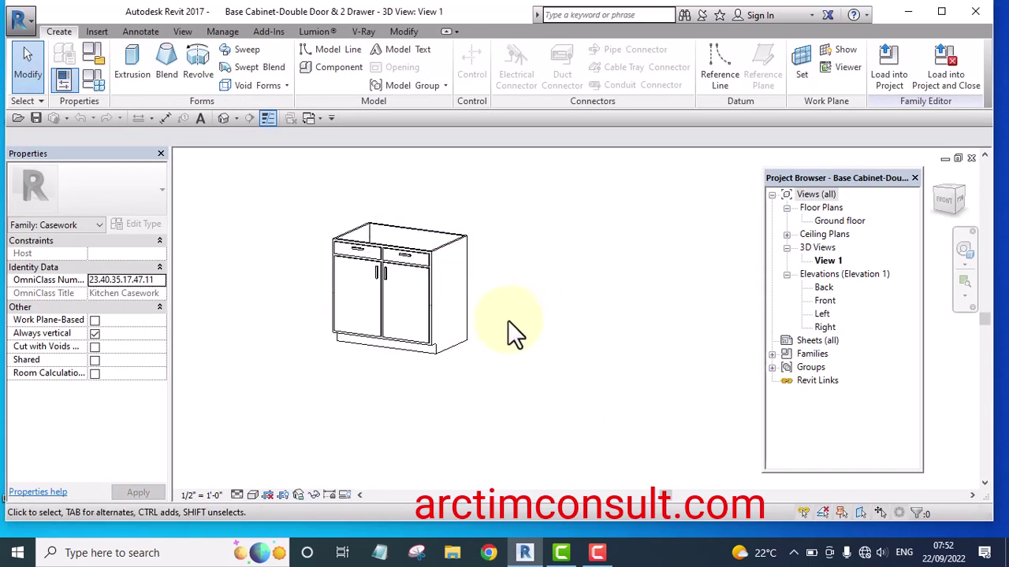
pyautogui.moveTo(513, 333); pyautogui.dragTo(551, 360, button='middle')
pyautogui.scroll(3, 413, 280)
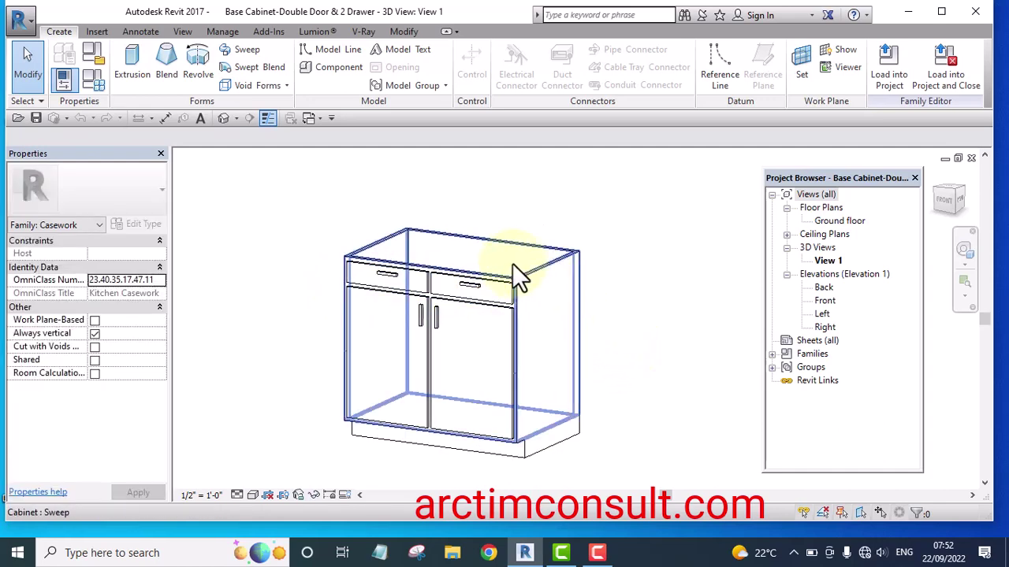
pyautogui.scroll(2, 509, 262)
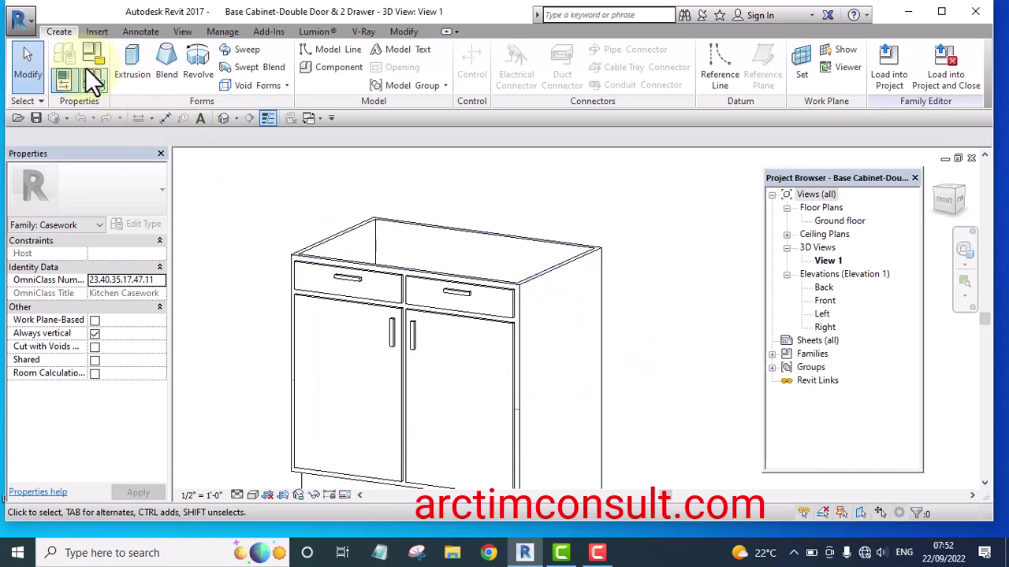
pyautogui.scroll(-2, 394, 268)
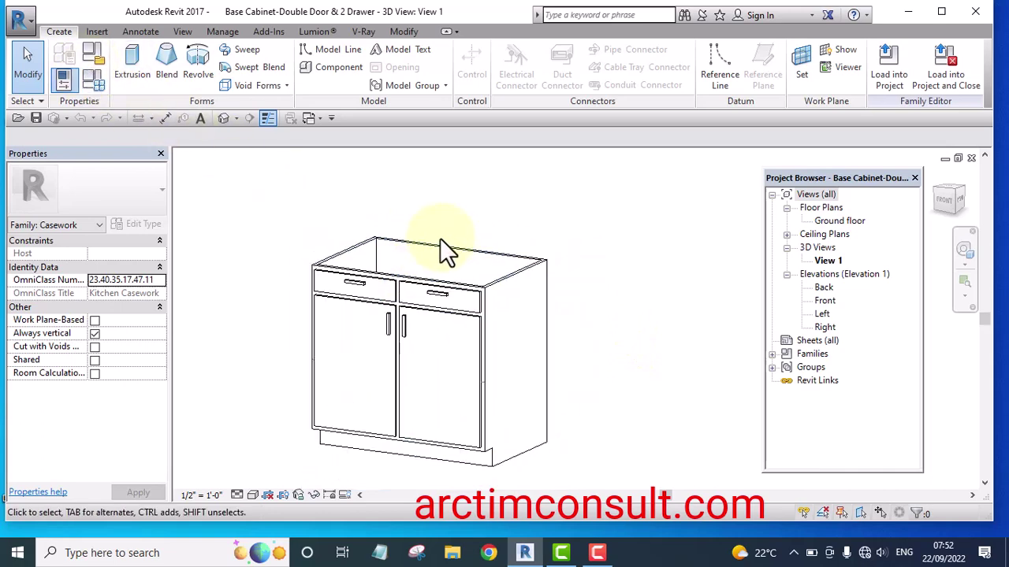
pyautogui.moveTo(596, 250); pyautogui.dragTo(609, 255, button='middle')
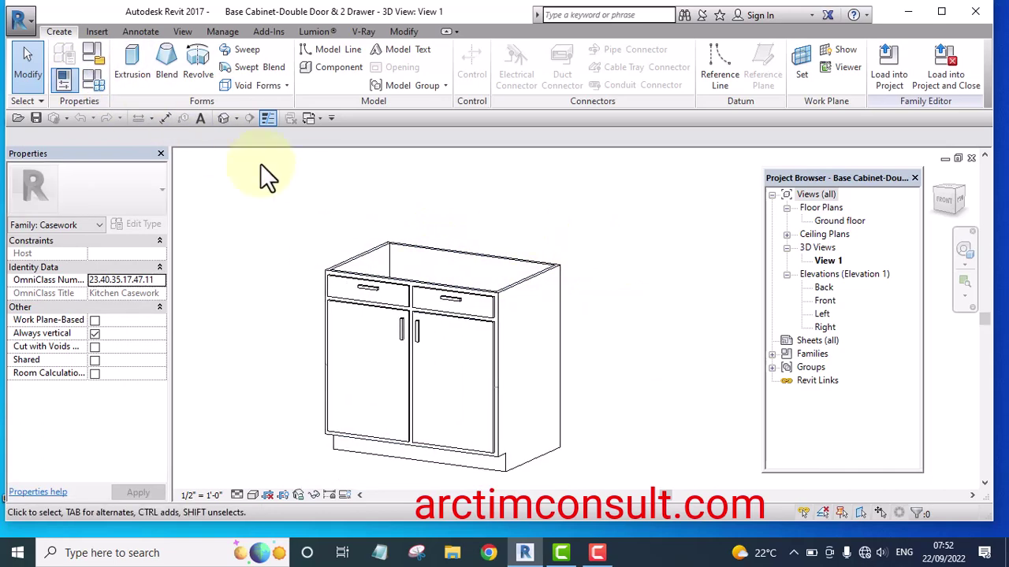
# Step: Open the Counter Top family from the Counter Tops folder within the Casework library
pyautogui.click(31, 21)
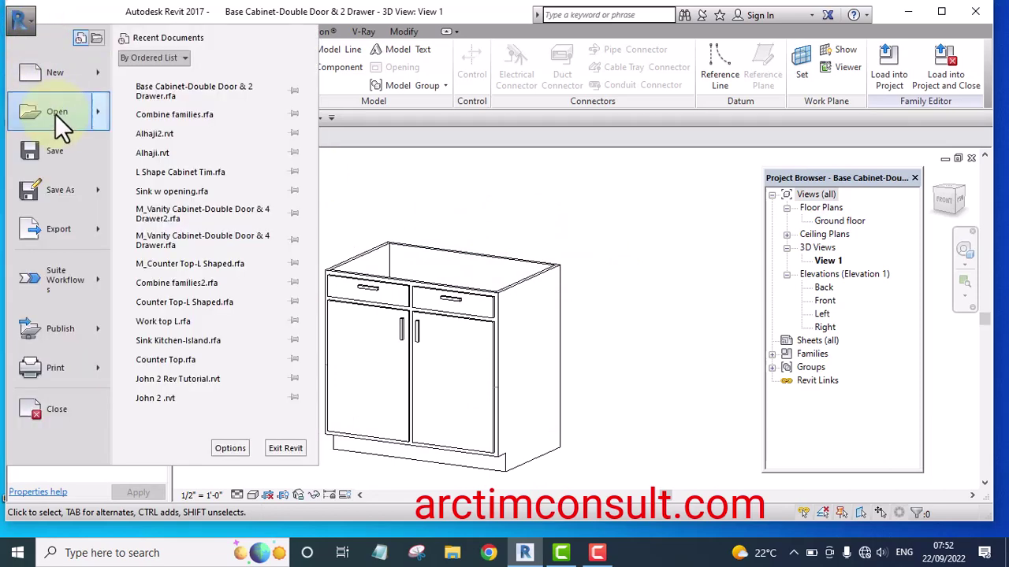
pyautogui.moveTo(56, 113)
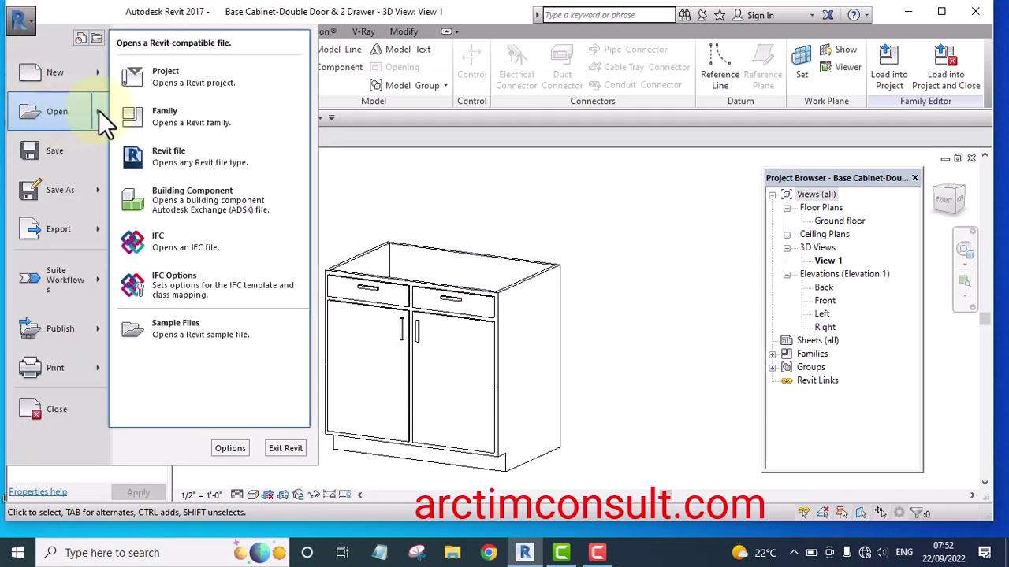
pyautogui.click(161, 116)
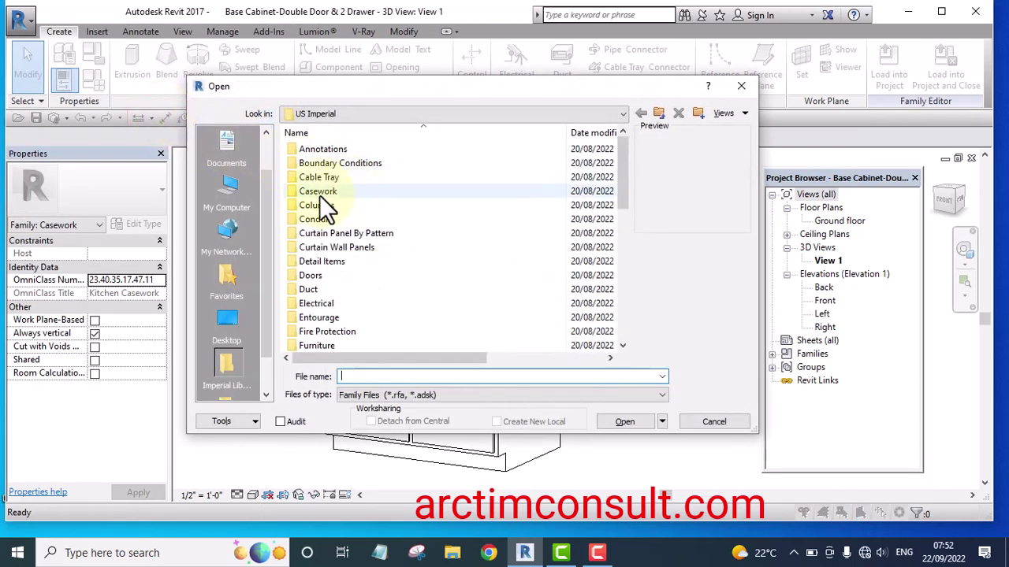
pyautogui.doubleClick(320, 191)
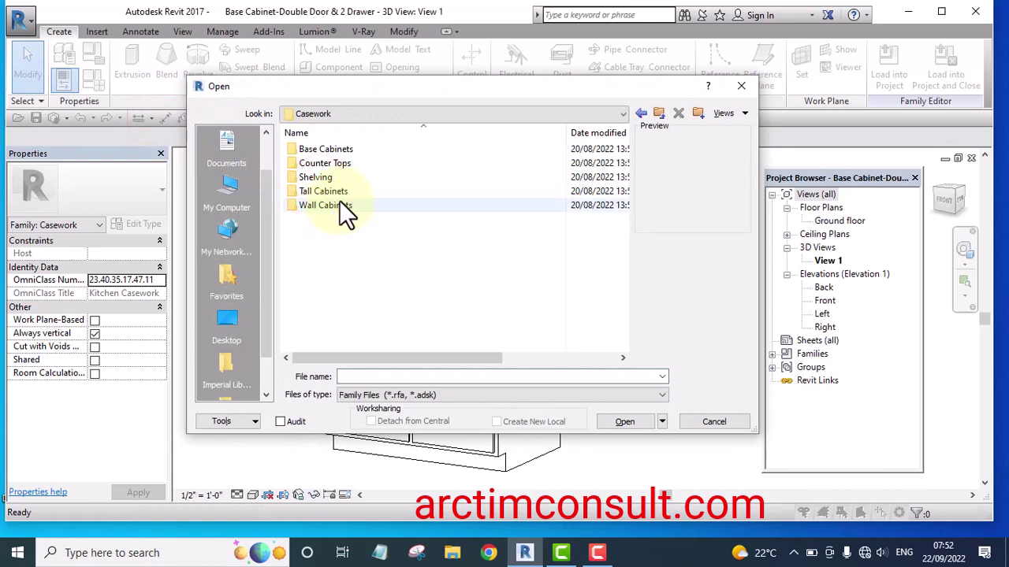
pyautogui.doubleClick(311, 164)
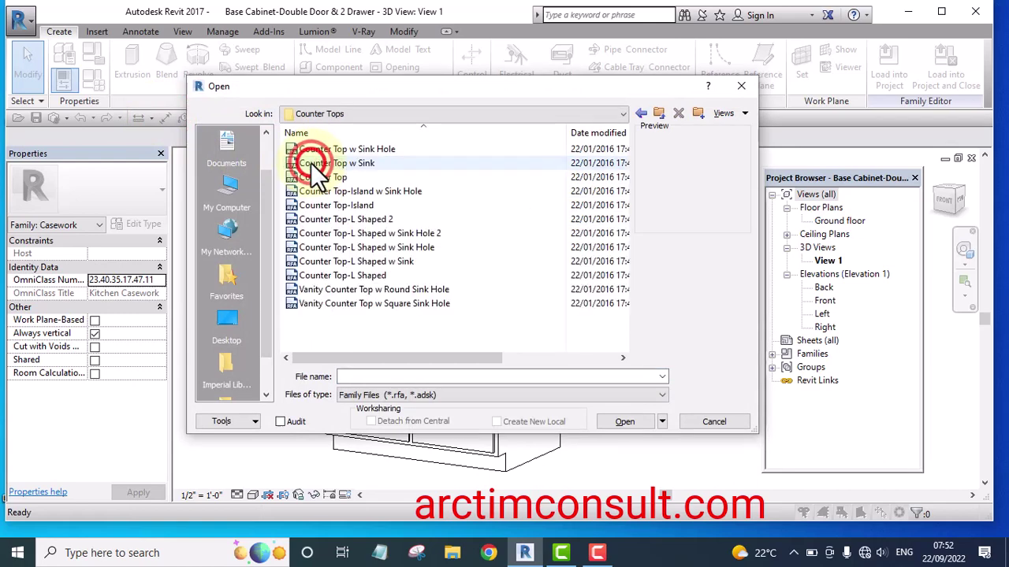
pyautogui.click(311, 164)
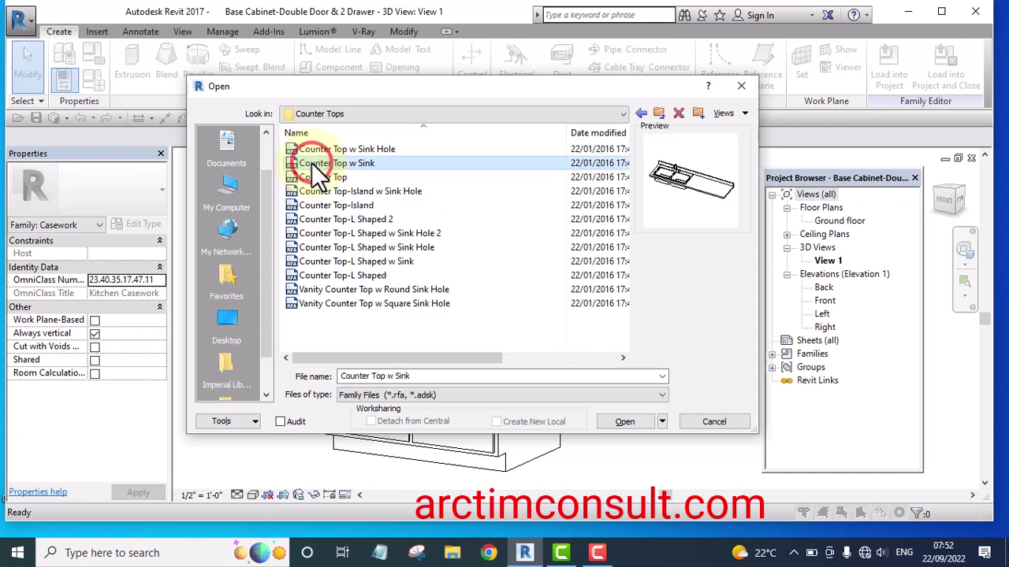
pyautogui.click(317, 178)
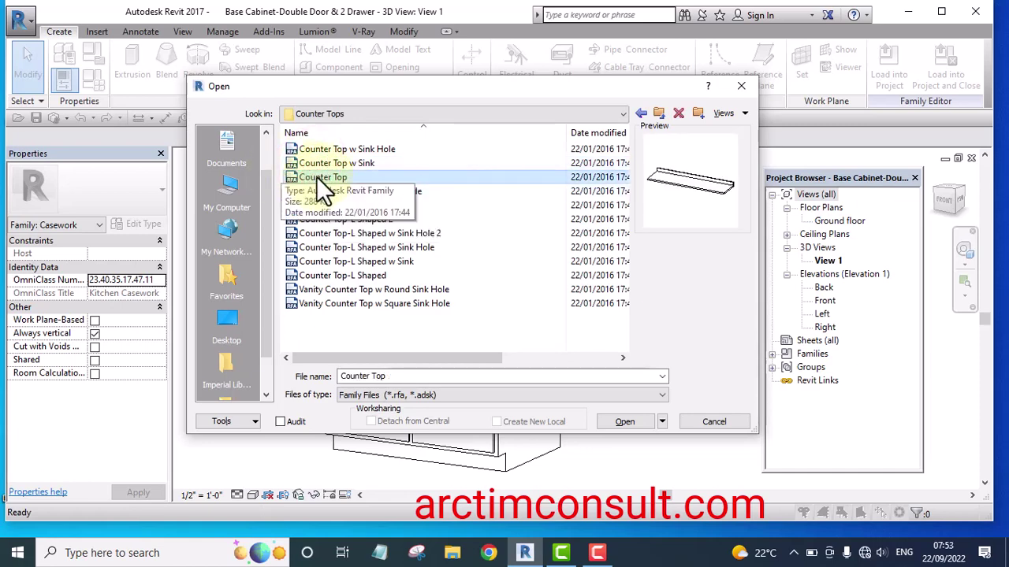
pyautogui.click(628, 422)
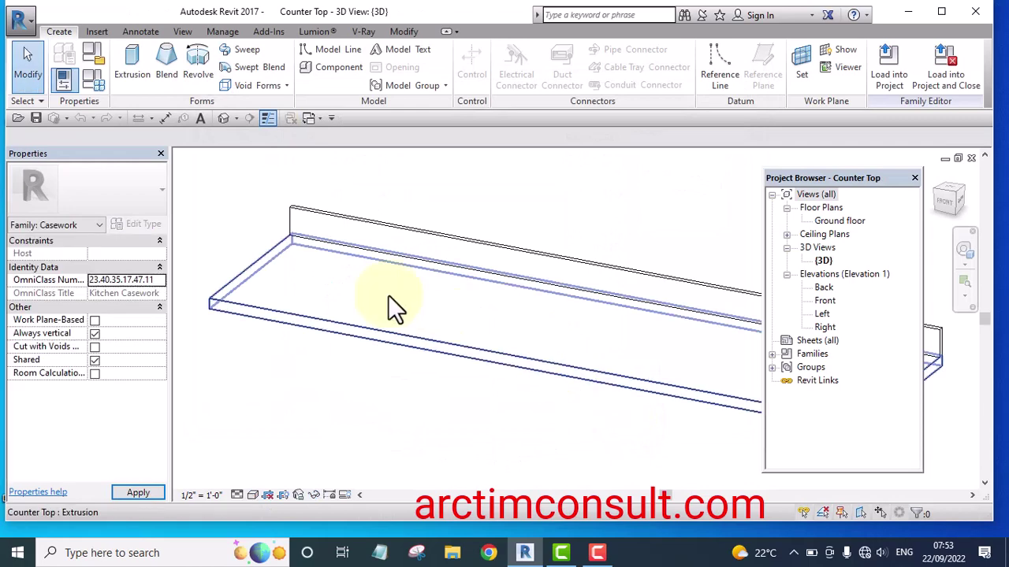
# Step: Start opening another family file and browse to the Sinks folder within Plumbing, Architectural, Fixtures in the US Imperial library
pyautogui.scroll(-5, 371, 290)
pyautogui.scroll(2, 496, 264)
pyautogui.moveTo(505, 272); pyautogui.dragTo(533, 300, button='middle')
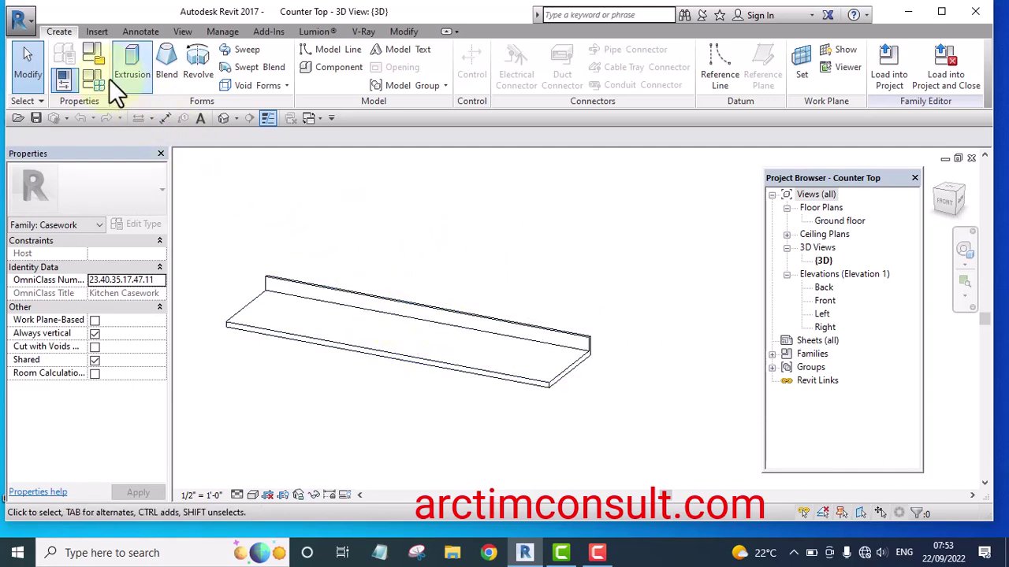
pyautogui.click(30, 21)
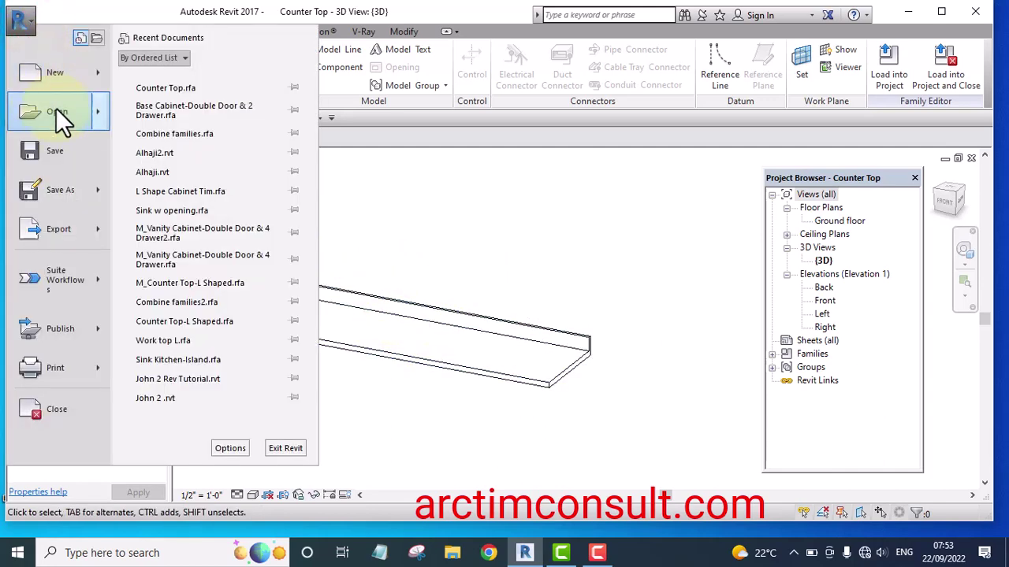
pyautogui.moveTo(70, 112)
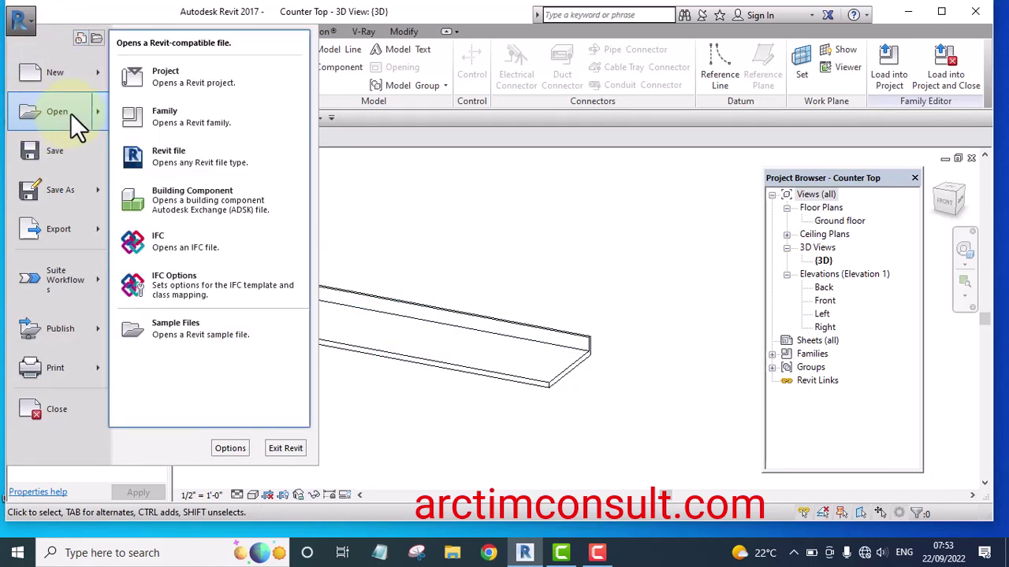
pyautogui.click(163, 114)
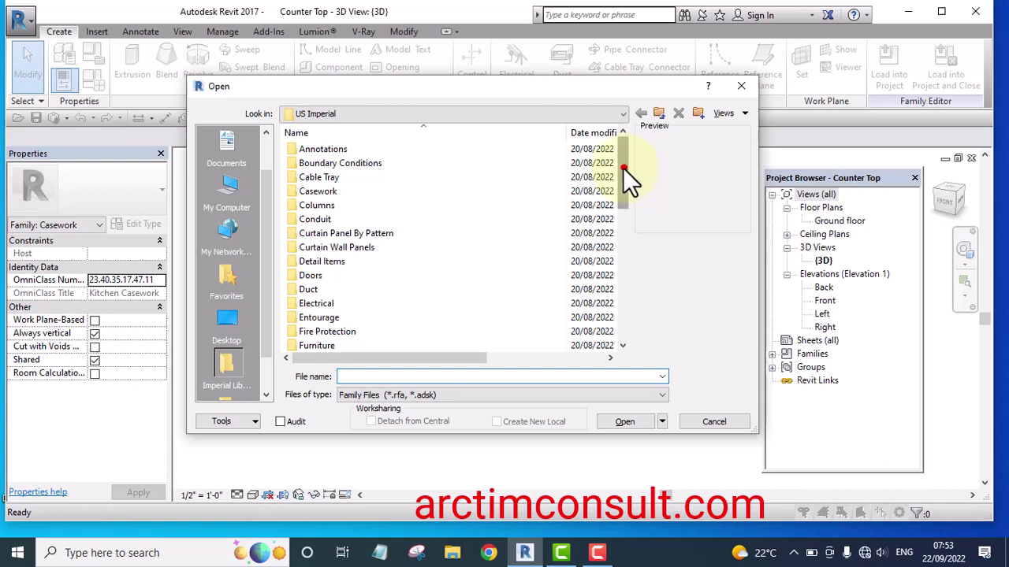
pyautogui.moveTo(623, 168)
pyautogui.mouseDown()
pyautogui.moveTo(623, 302)
pyautogui.moveTo(620, 255)
pyautogui.mouseUp()
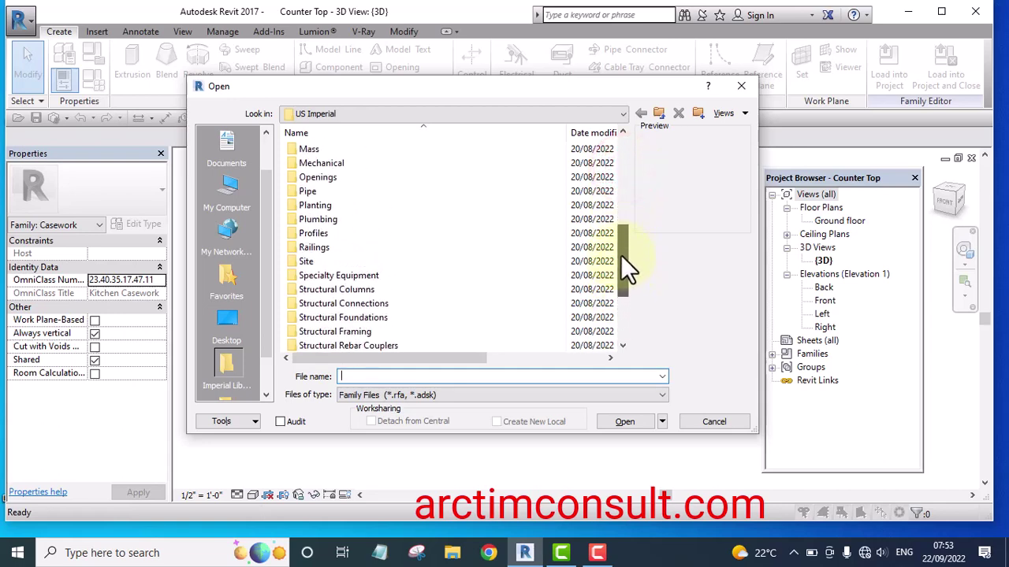
pyautogui.doubleClick(339, 220)
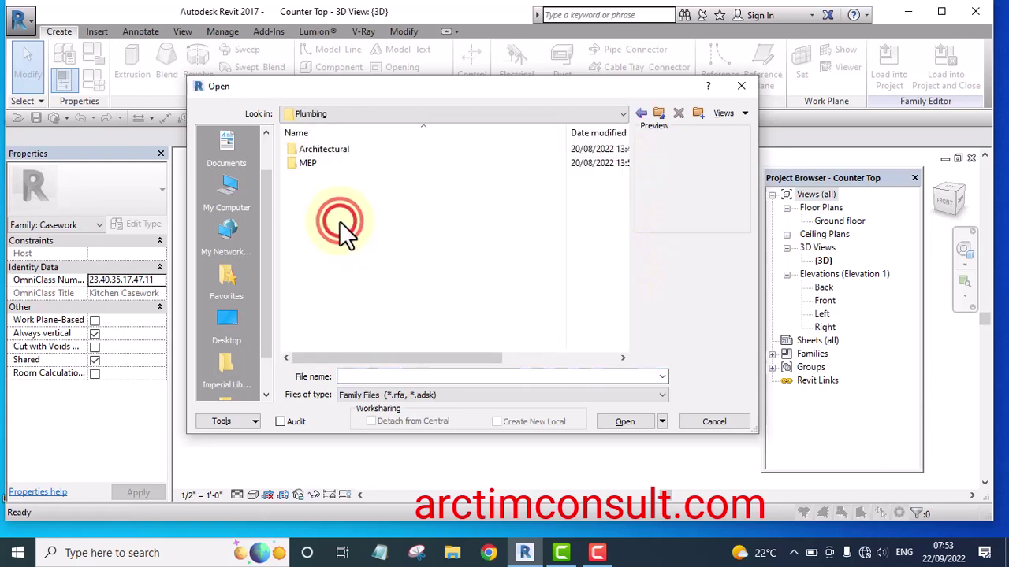
pyautogui.doubleClick(326, 150)
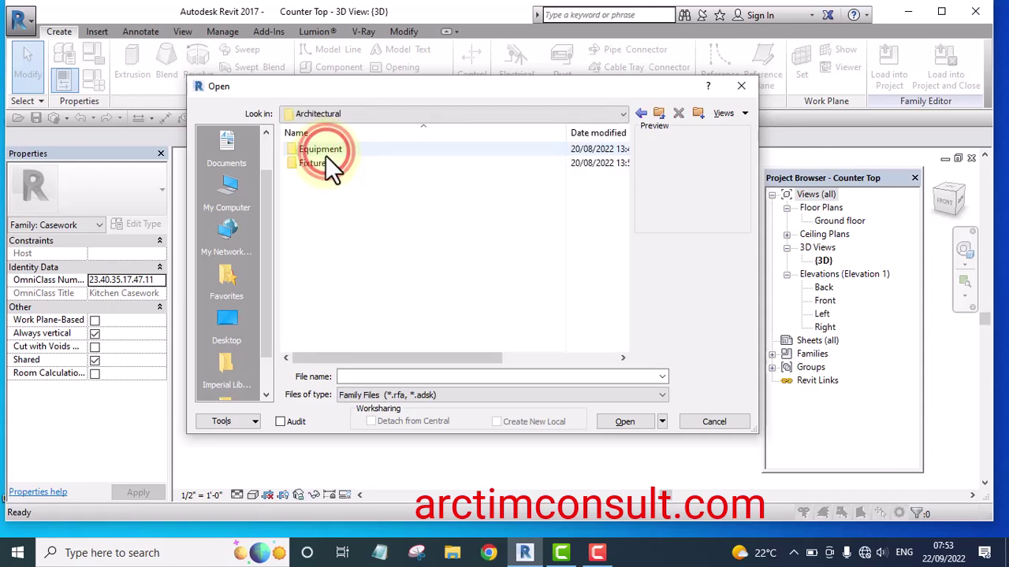
pyautogui.click(324, 163)
pyautogui.doubleClick(324, 163)
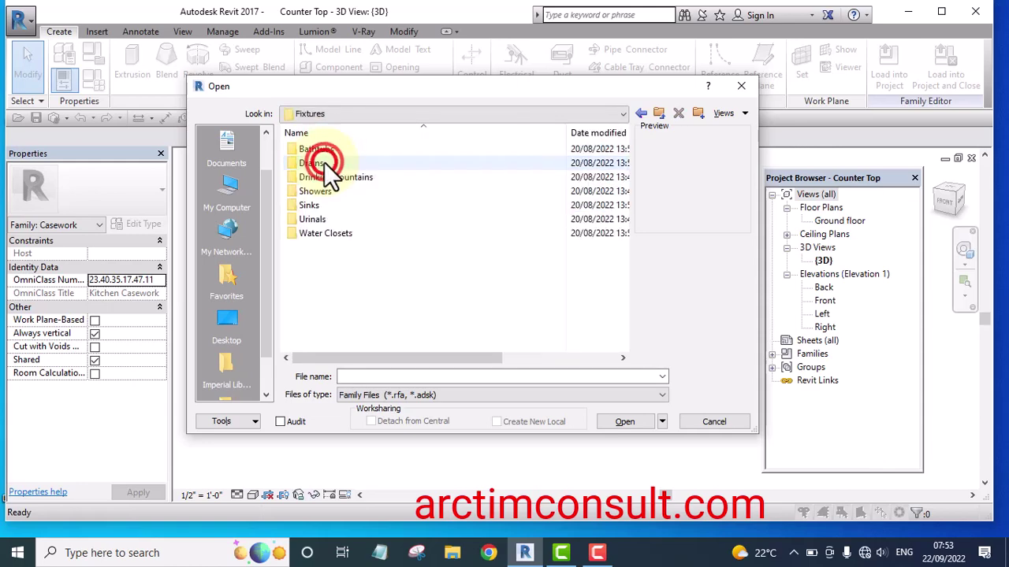
pyautogui.doubleClick(316, 205)
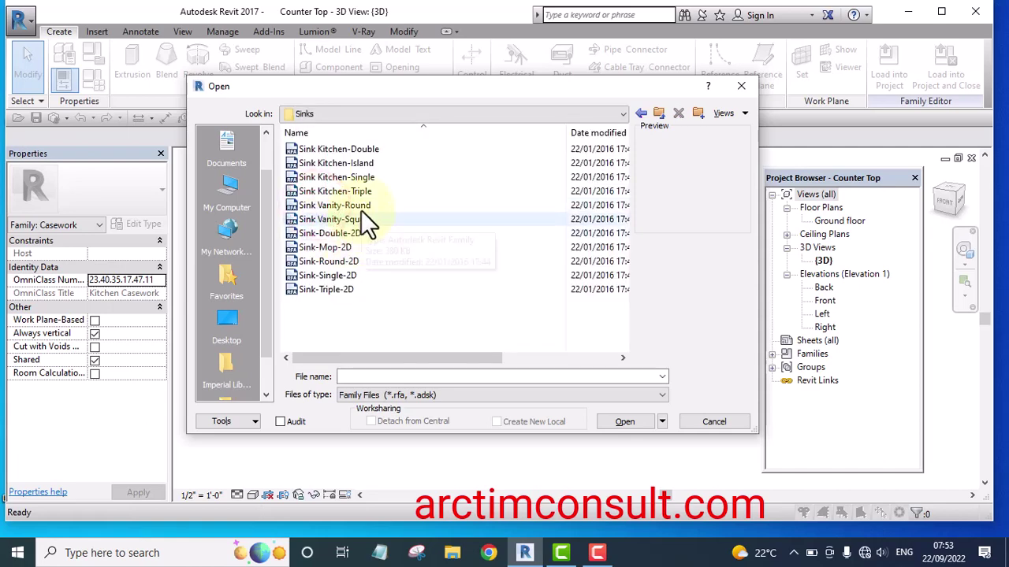
# Step: Preview the double, island and single kitchen sink families and open Sink Kitchen-Island
pyautogui.click(347, 148)
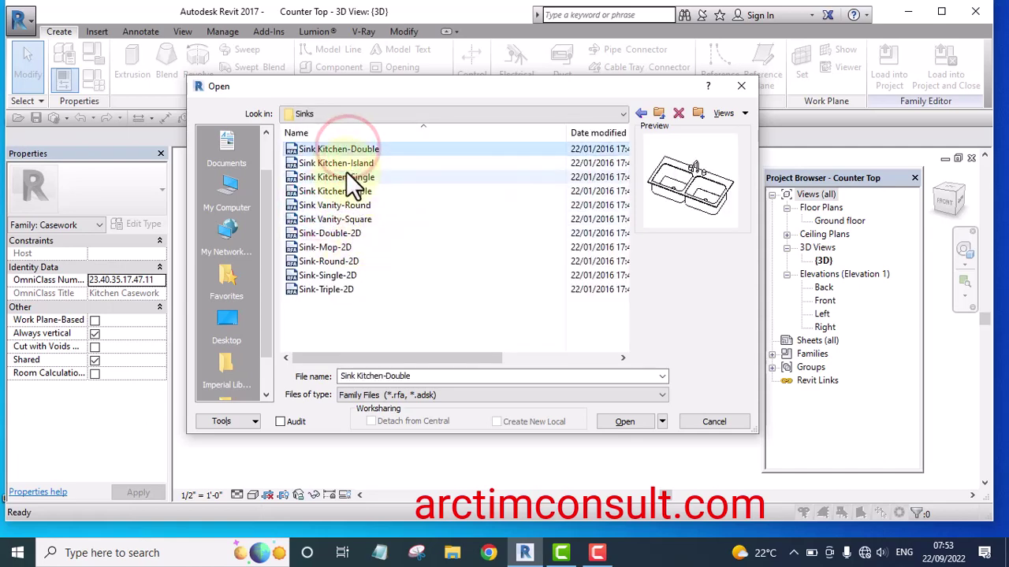
pyautogui.click(347, 163)
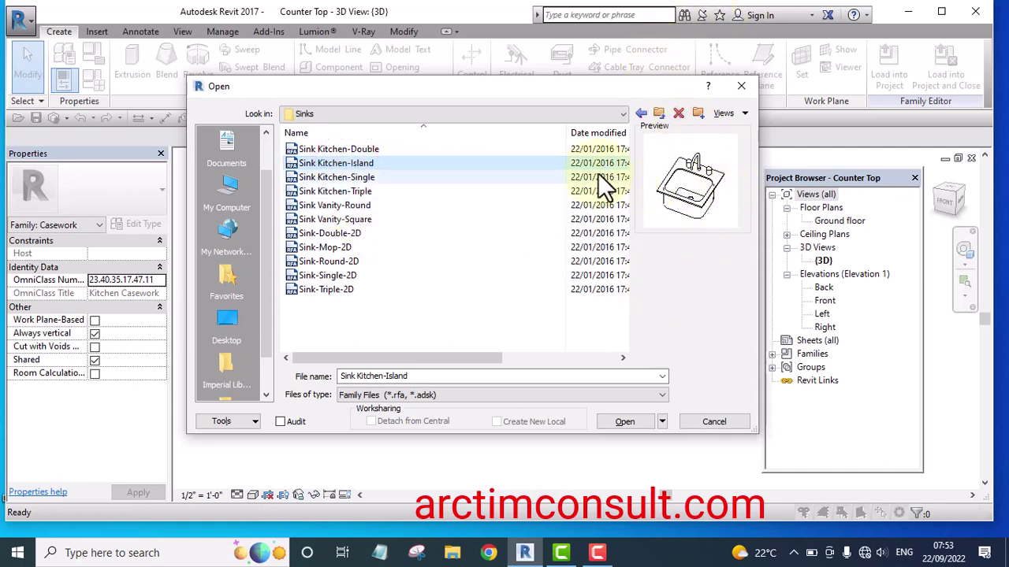
pyautogui.click(373, 173)
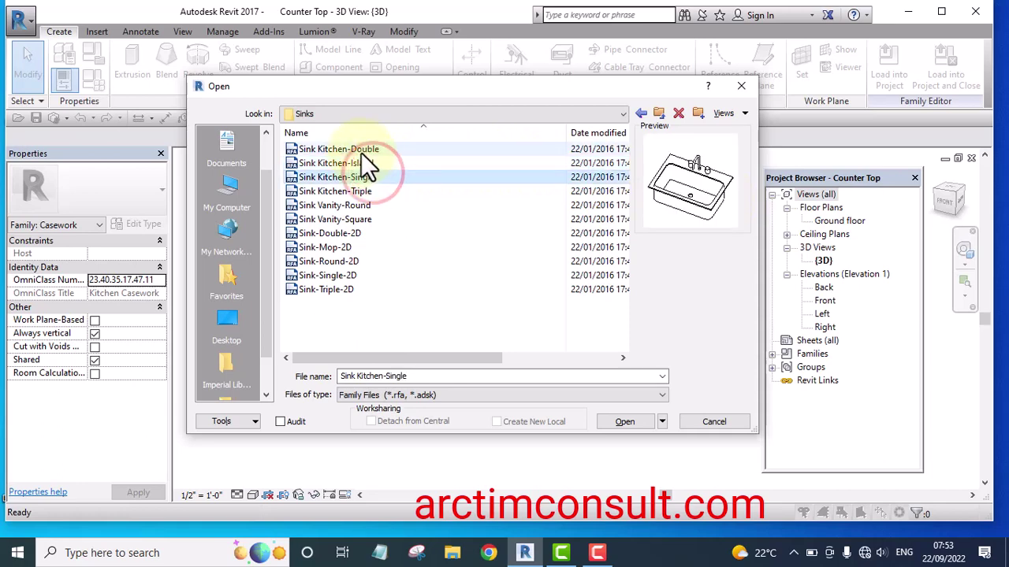
pyautogui.click(360, 157)
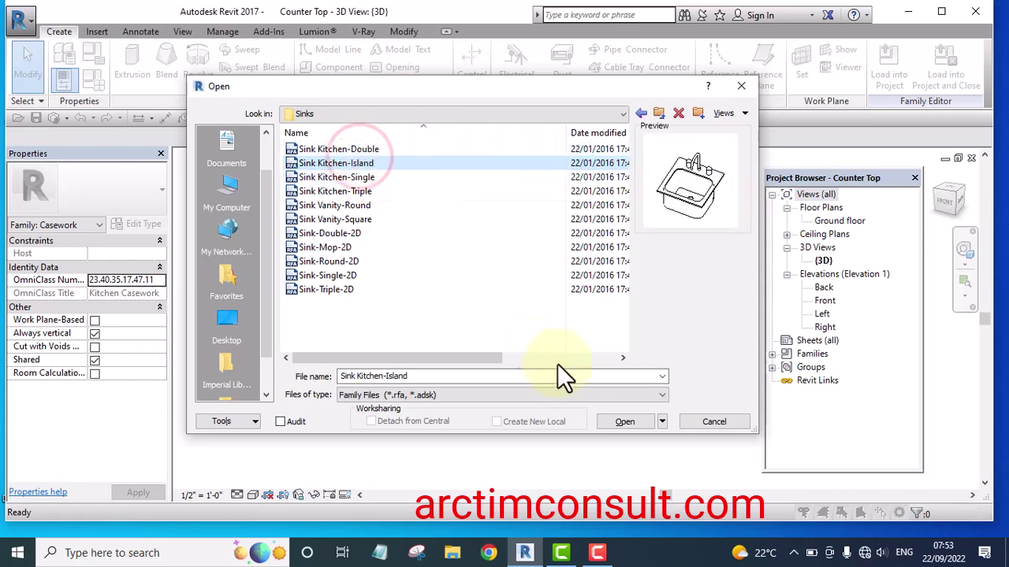
pyautogui.click(624, 423)
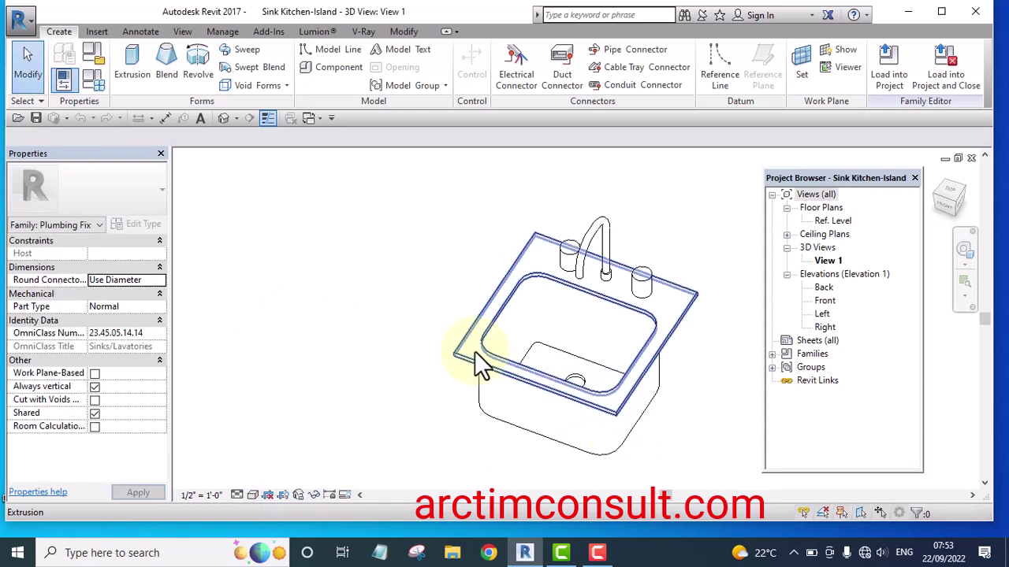
pyautogui.click(399, 300)
pyautogui.moveTo(398, 297)
pyautogui.mouseDown(button='middle')
pyautogui.moveTo(404, 303)
pyautogui.moveTo(401, 289)
pyautogui.mouseUp(button='middle')
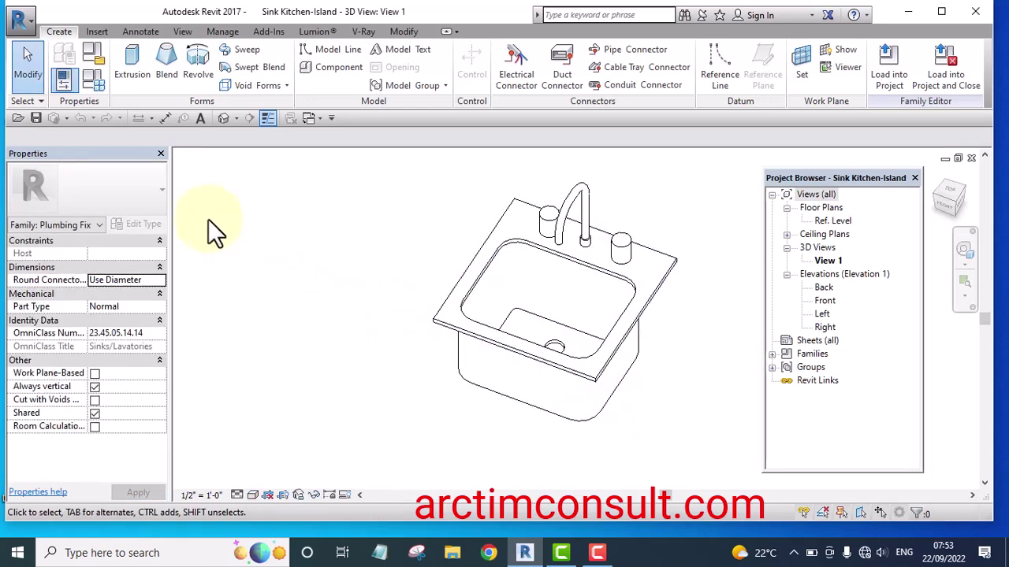
# Step: Create a new family from the Casework template
pyautogui.click(28, 17)
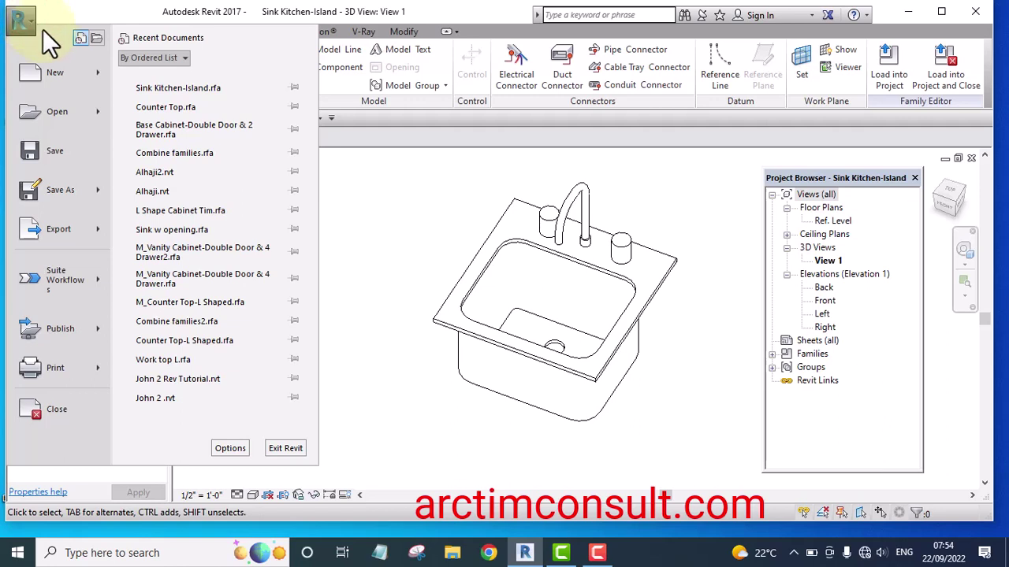
pyautogui.moveTo(103, 79)
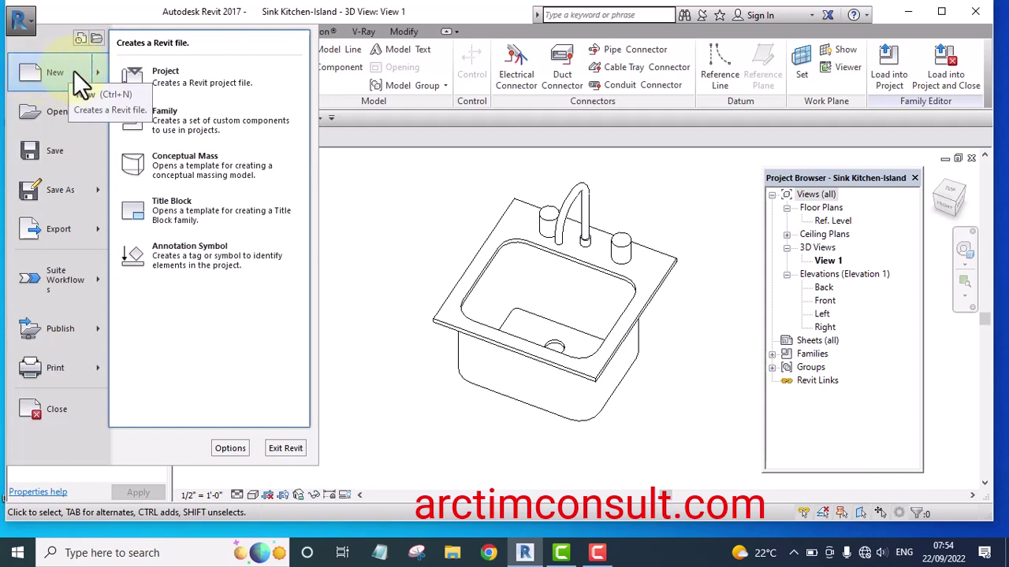
pyautogui.click(187, 123)
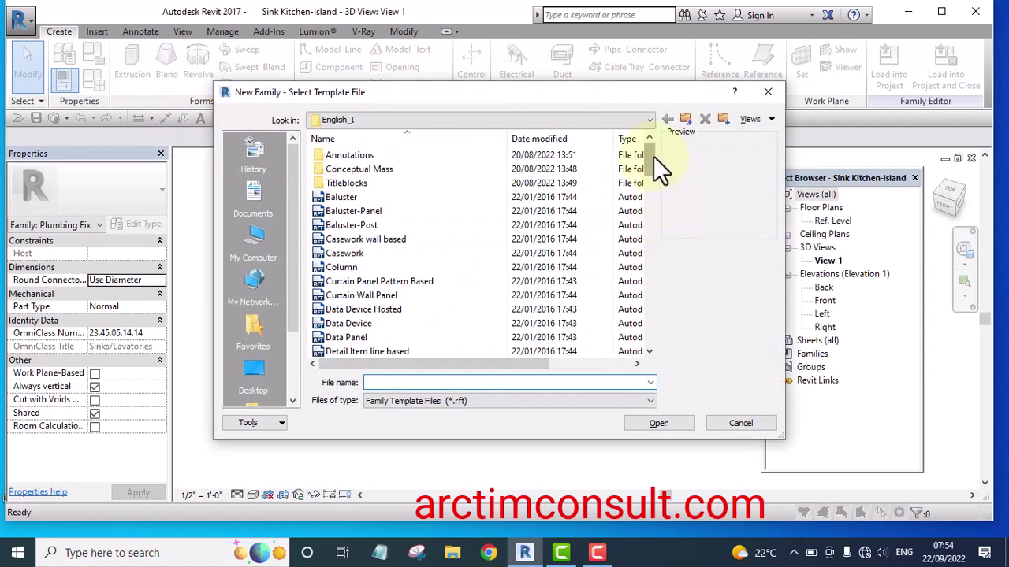
pyautogui.moveTo(659, 167)
pyautogui.mouseDown()
pyautogui.moveTo(652, 173)
pyautogui.moveTo(658, 168)
pyautogui.mouseUp()
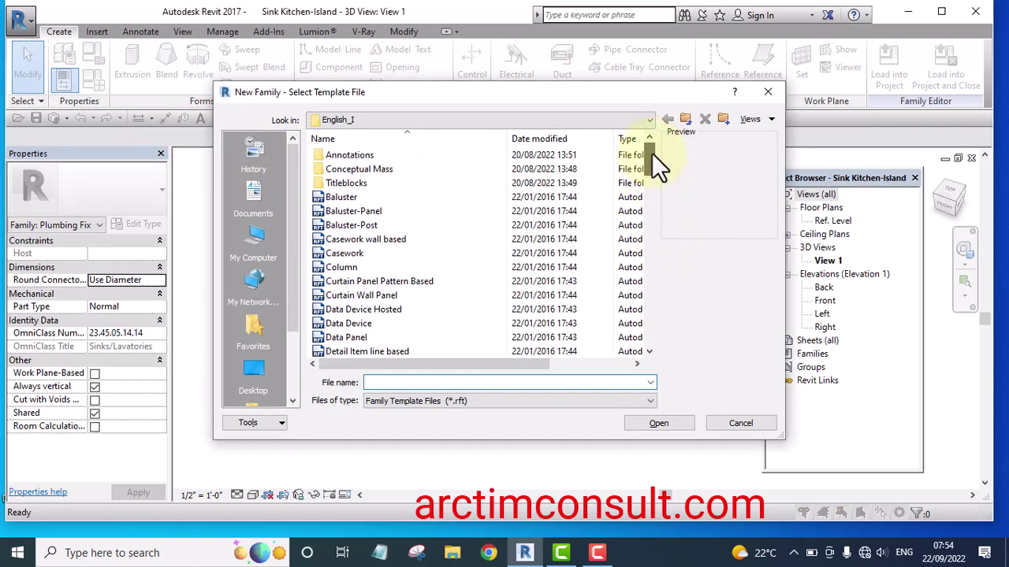
pyautogui.click(362, 254)
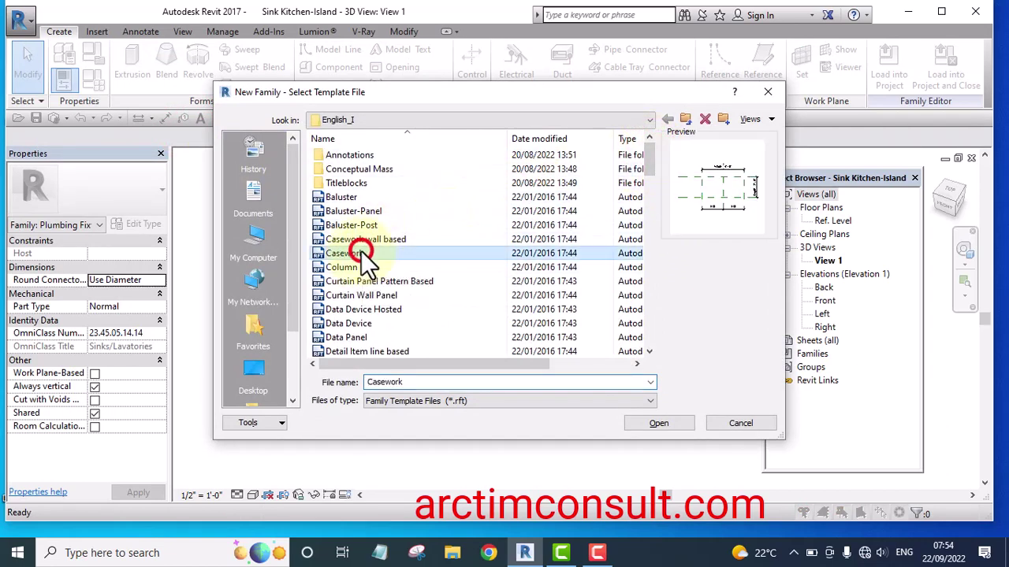
pyautogui.click(647, 423)
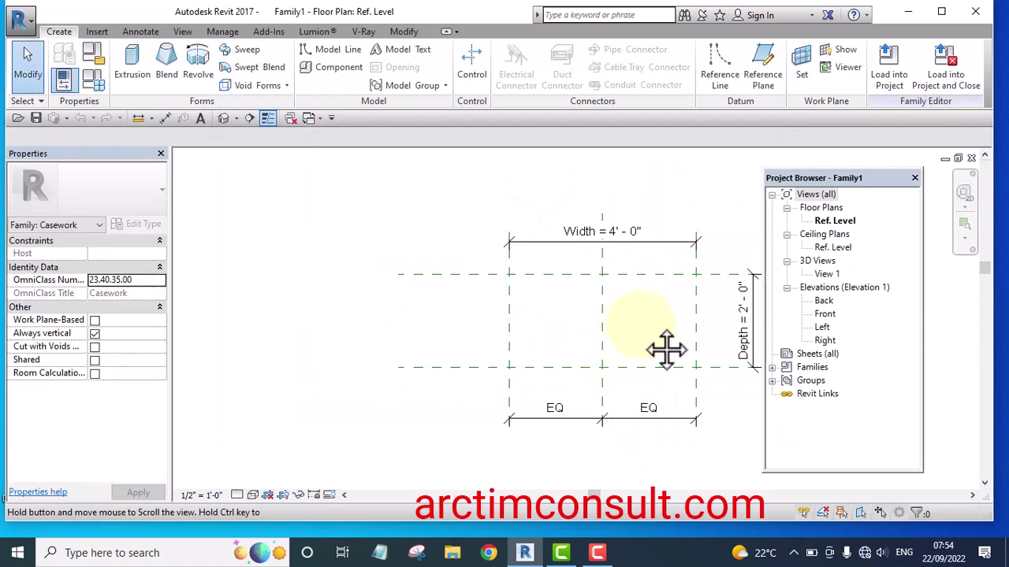
# Step: Set the new casework family's length units to millimeters
pyautogui.moveTo(665, 349); pyautogui.dragTo(468, 342, button='middle')
pyautogui.moveTo(569, 208); pyautogui.dragTo(599, 239, button='middle')
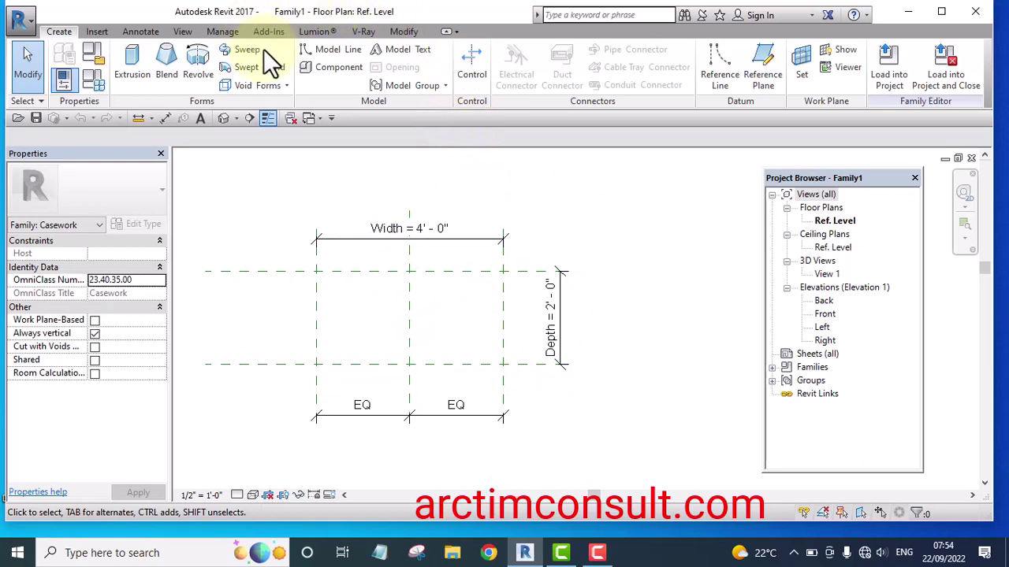
pyautogui.click(218, 31)
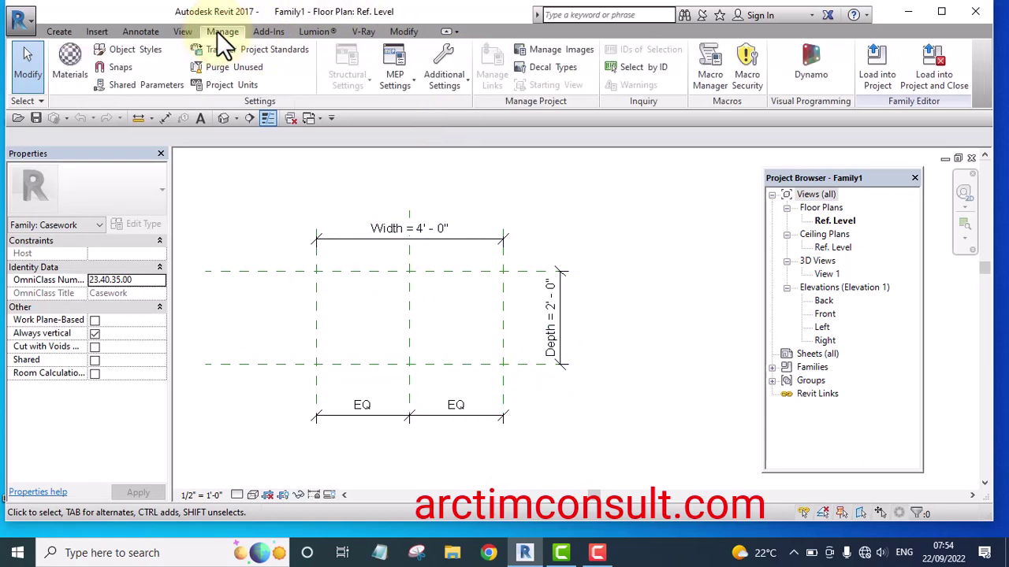
pyautogui.click(227, 87)
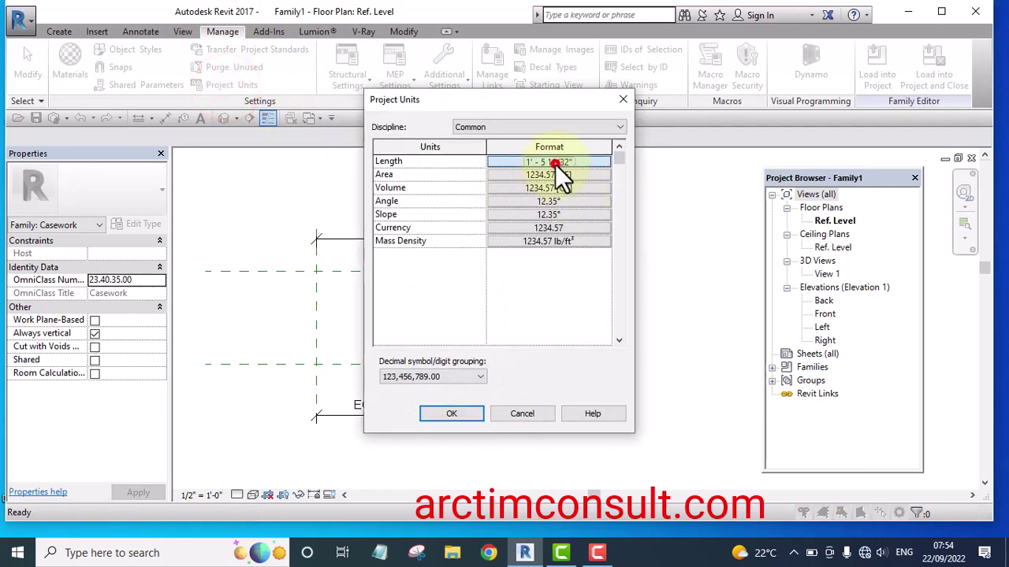
pyautogui.click(555, 164)
pyautogui.click(555, 188)
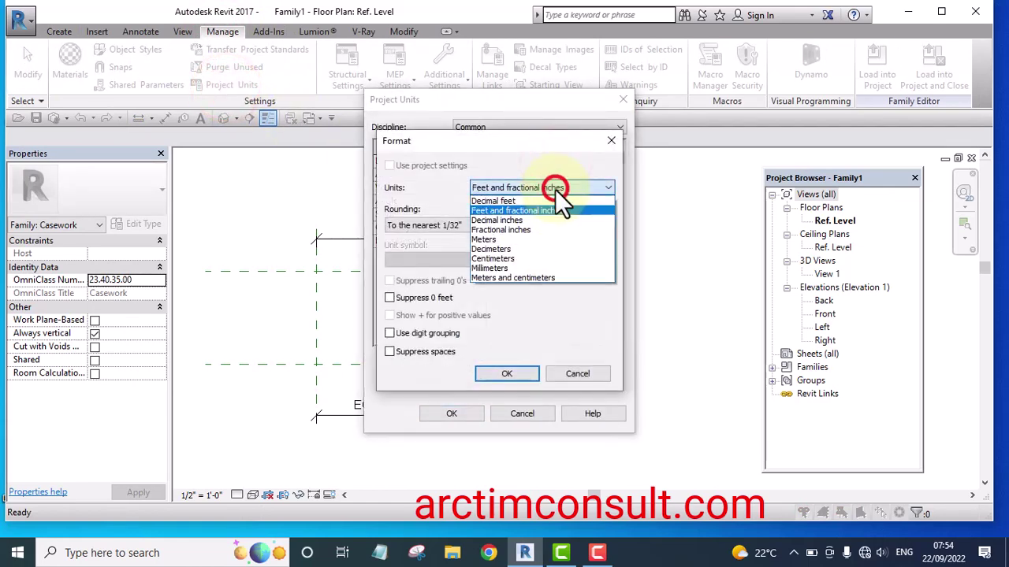
pyautogui.click(513, 269)
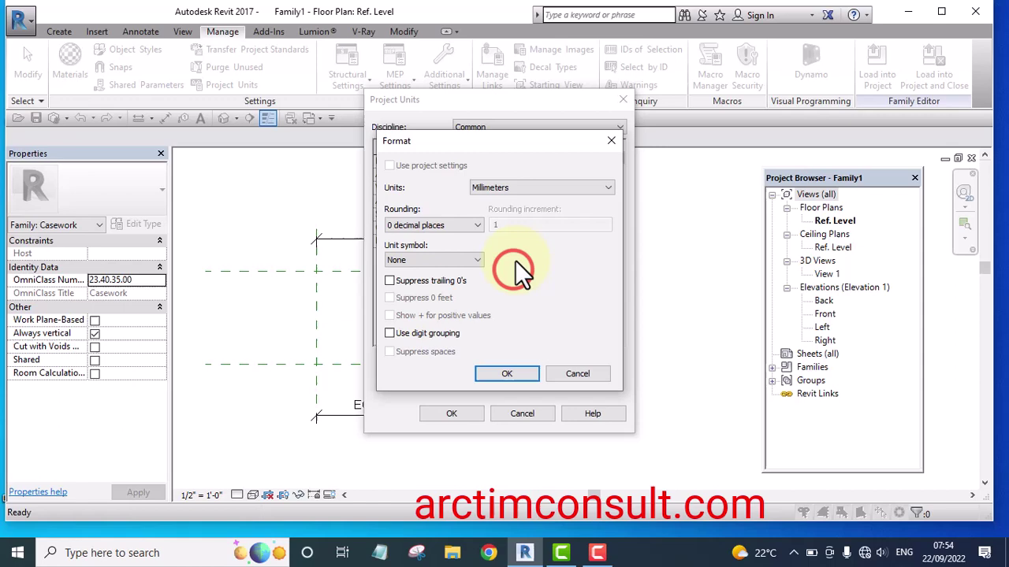
pyautogui.click(506, 375)
pyautogui.click(451, 416)
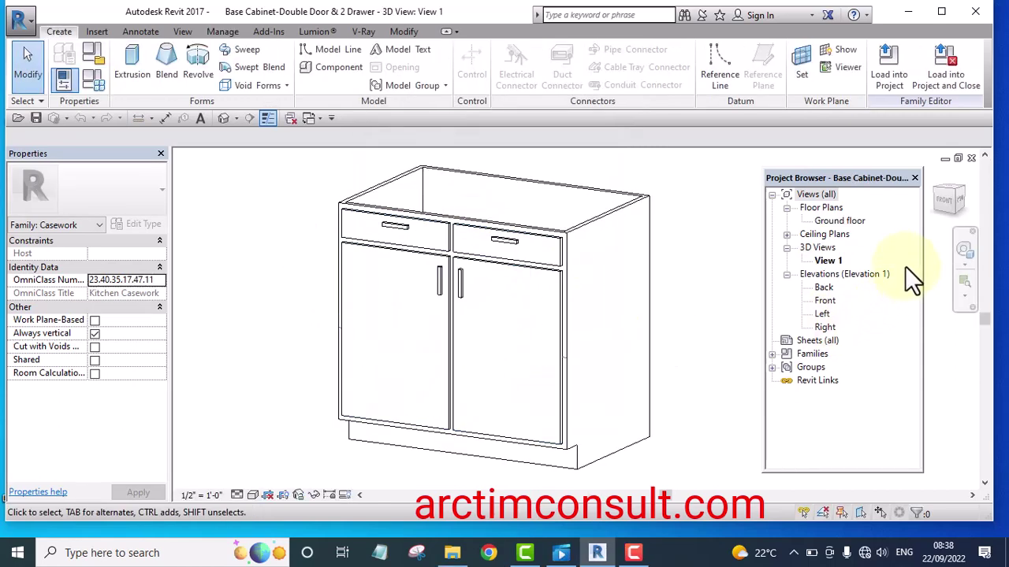
# Step: Open the Ground floor plan of the Base Cabinet-Double Door & 2 Drawer family
pyautogui.doubleClick(838, 221)
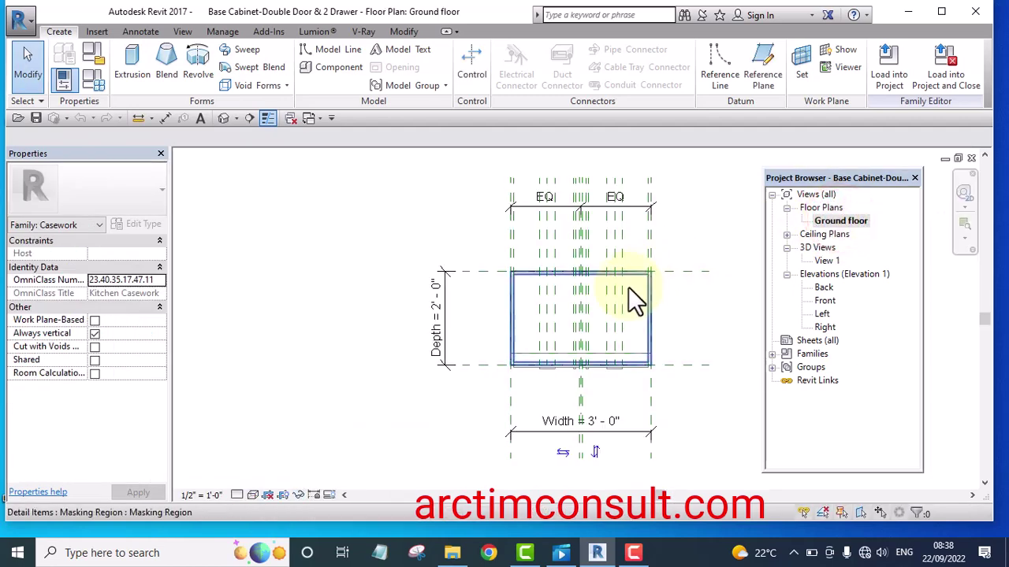
pyautogui.moveTo(655, 376); pyautogui.dragTo(527, 363, button='middle')
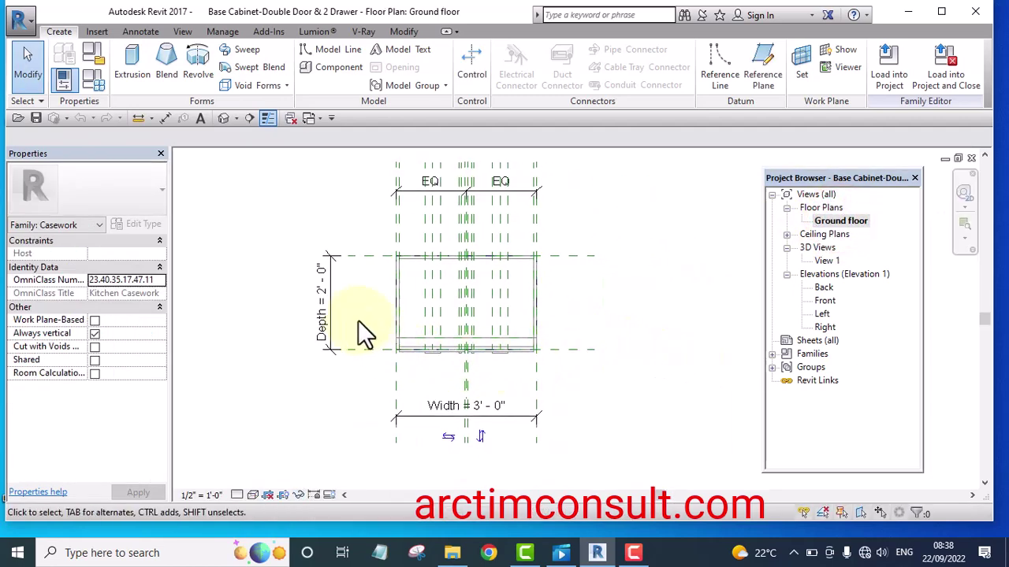
pyautogui.scroll(1, 334, 293)
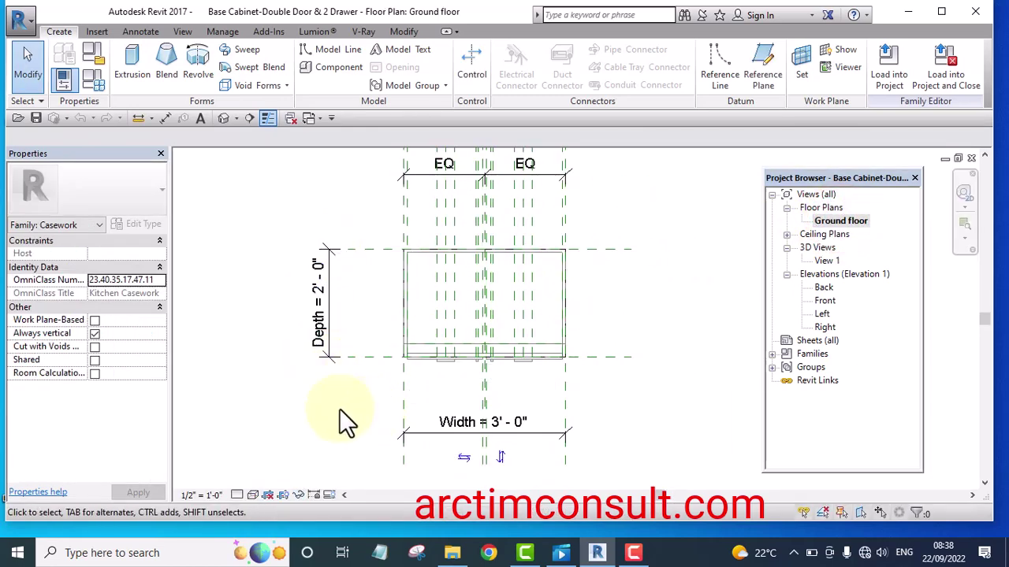
pyautogui.moveTo(662, 392); pyautogui.dragTo(643, 410, button='middle')
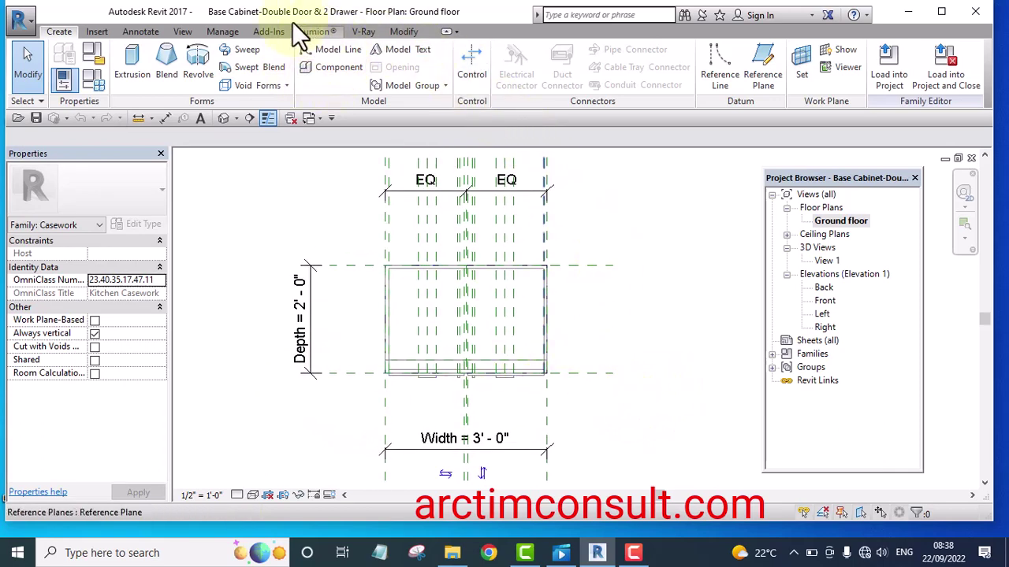
# Step: Set the base cabinet family's length units to millimeters in the project units
pyautogui.click(213, 32)
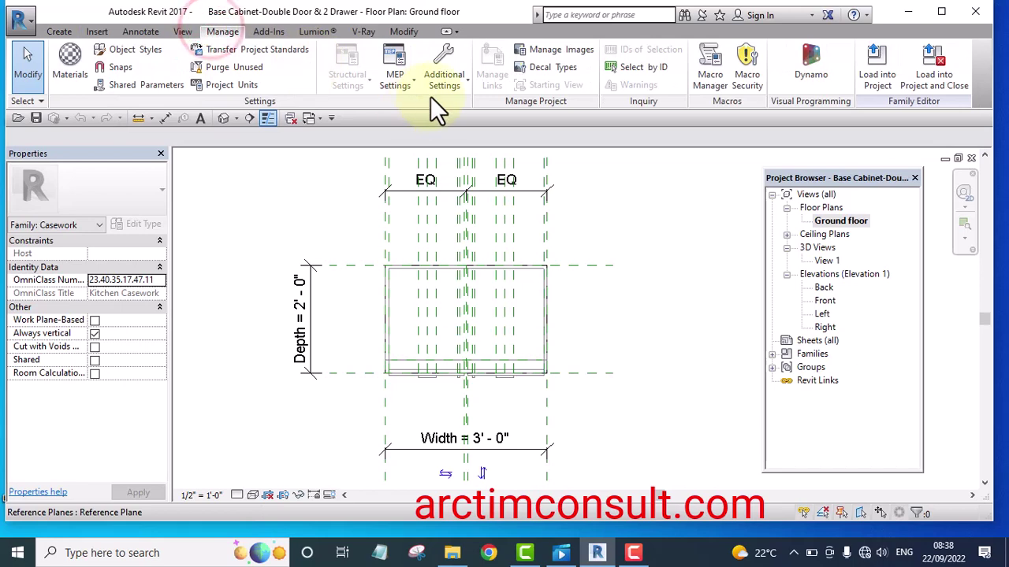
pyautogui.click(241, 84)
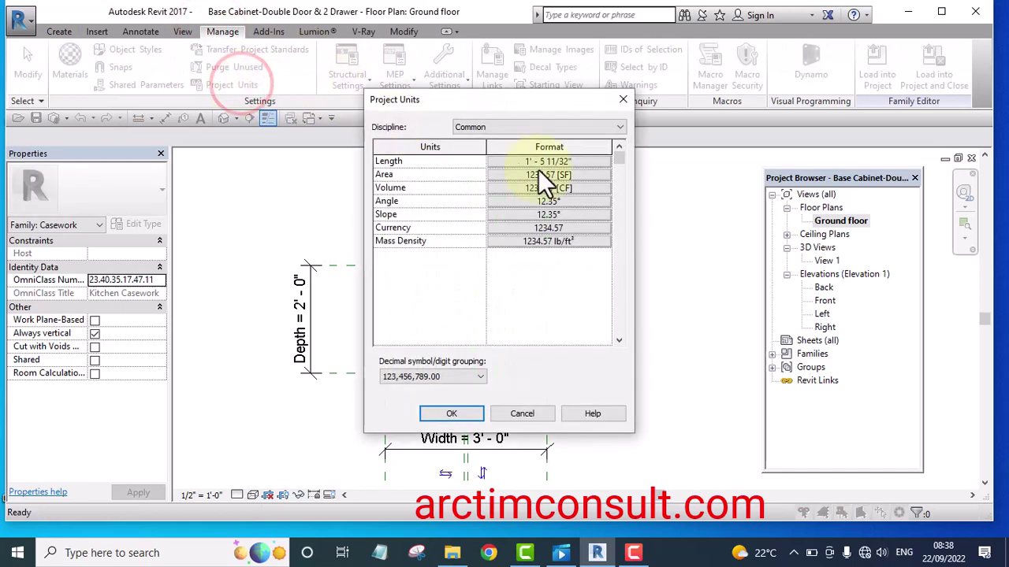
pyautogui.click(562, 163)
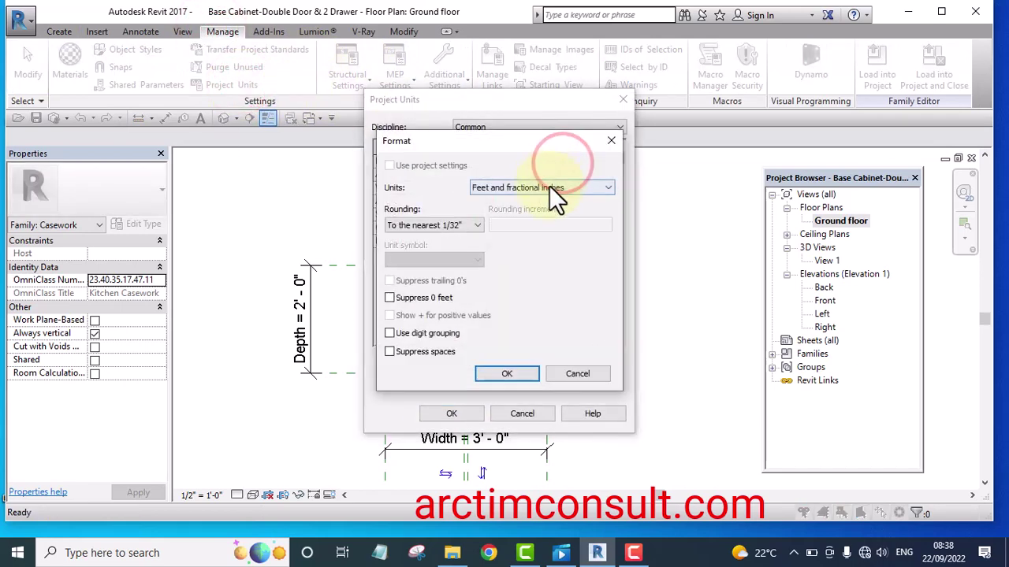
pyautogui.click(549, 186)
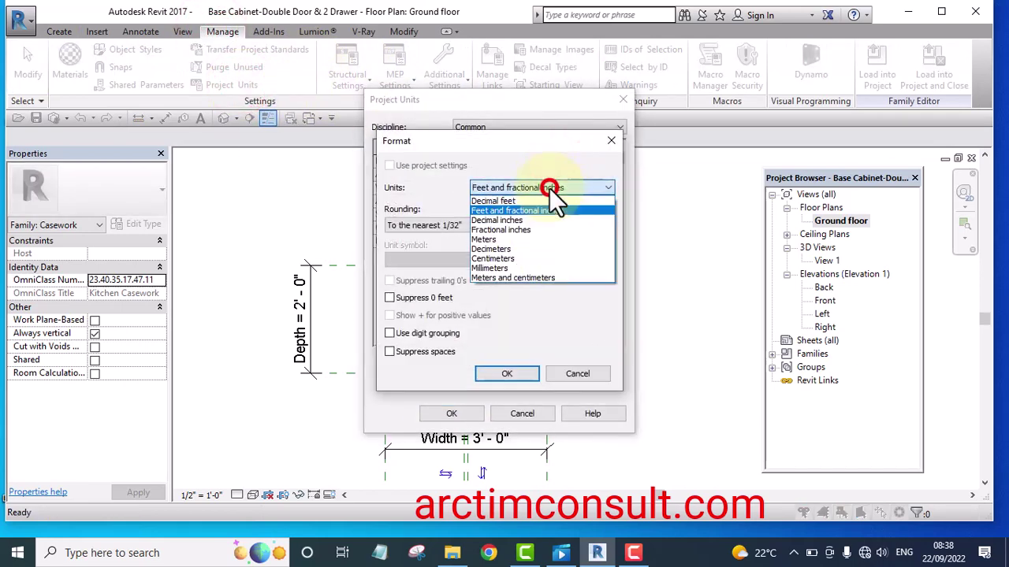
pyautogui.click(513, 267)
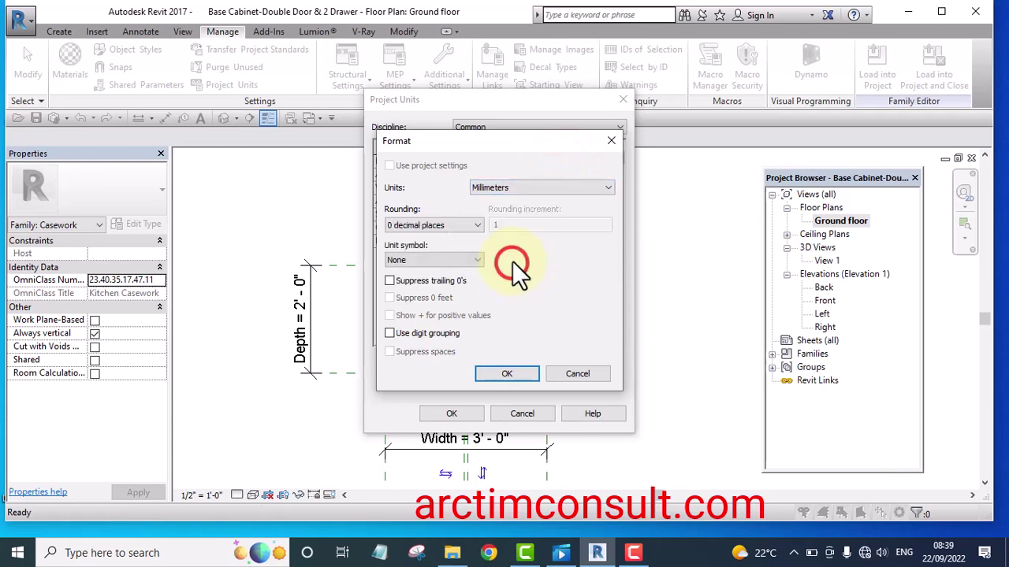
pyautogui.click(512, 375)
pyautogui.click(464, 415)
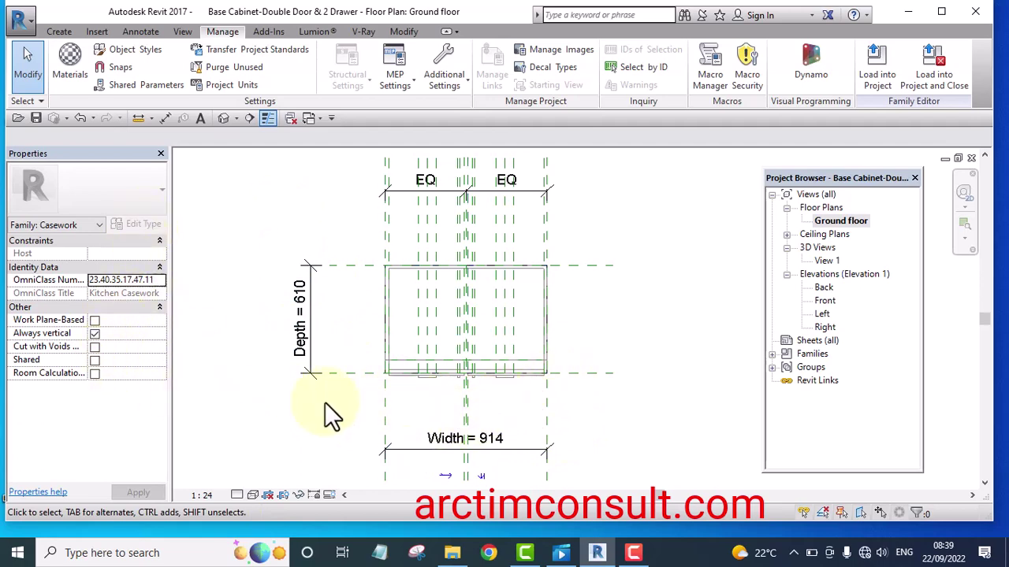
# Step: Turn off Shared for the base cabinet family and load it into the new casework family, closing it without saving
pyautogui.click(94, 361)
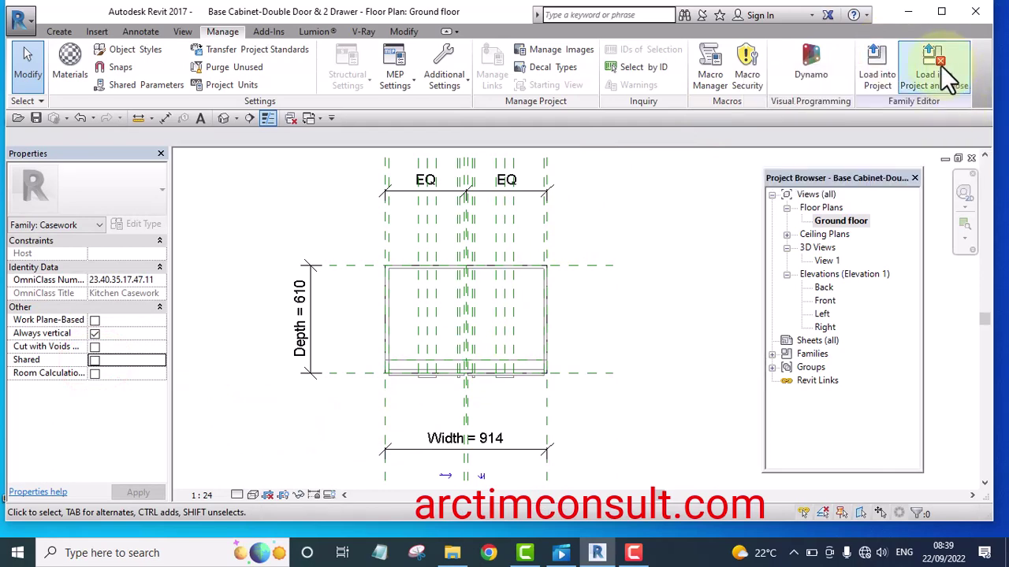
pyautogui.click(943, 69)
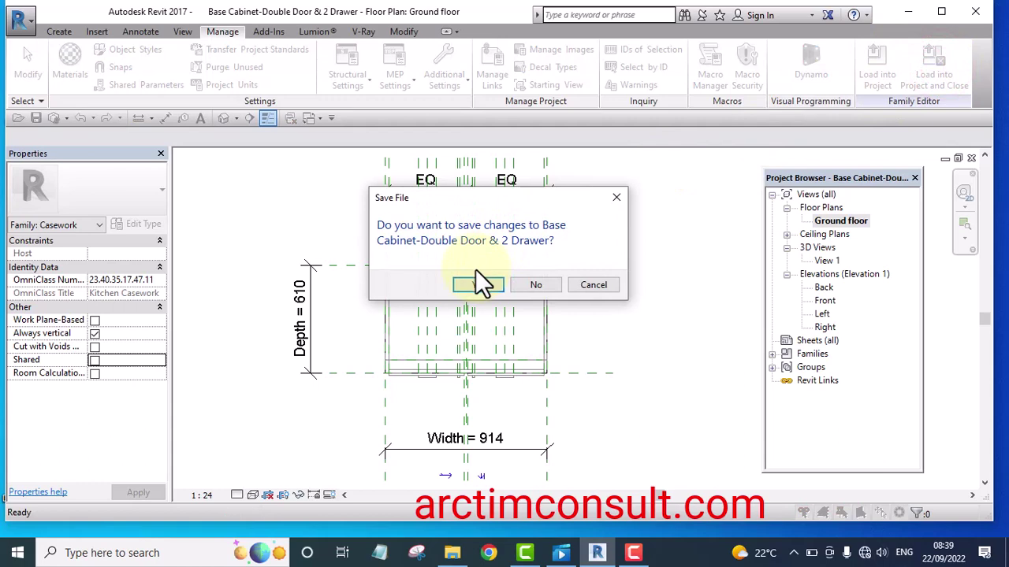
pyautogui.click(533, 284)
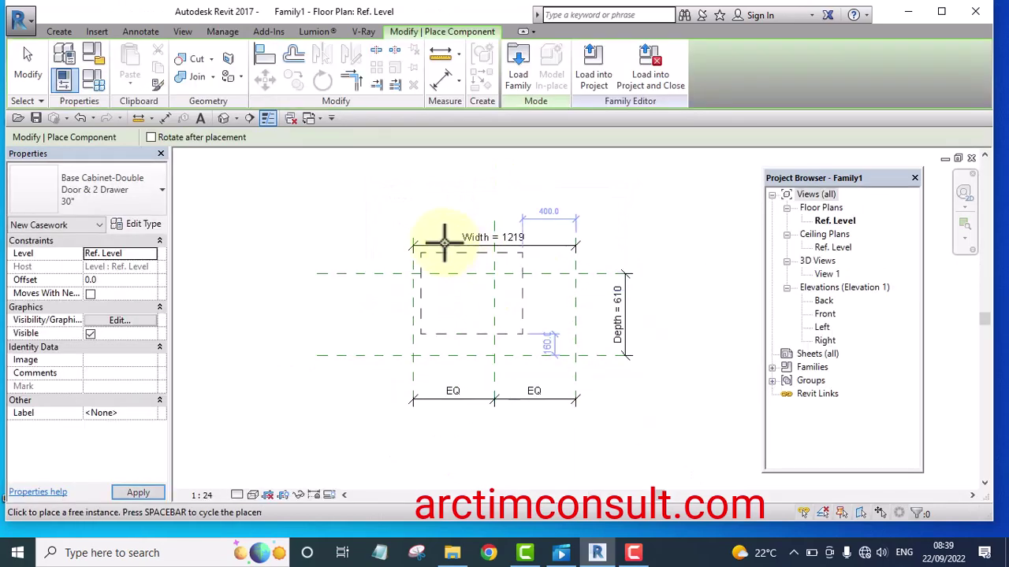
# Step: Place one 30" base cabinet outside the reference planes, below and to the right of them
pyautogui.scroll(-2, 443, 242)
pyautogui.click(597, 346)
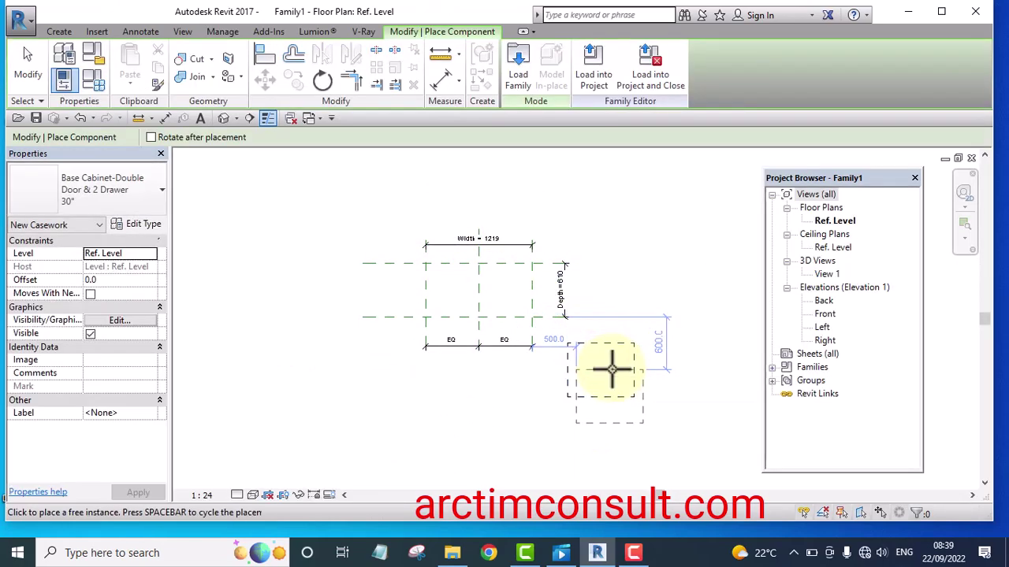
pyautogui.press('Escape')
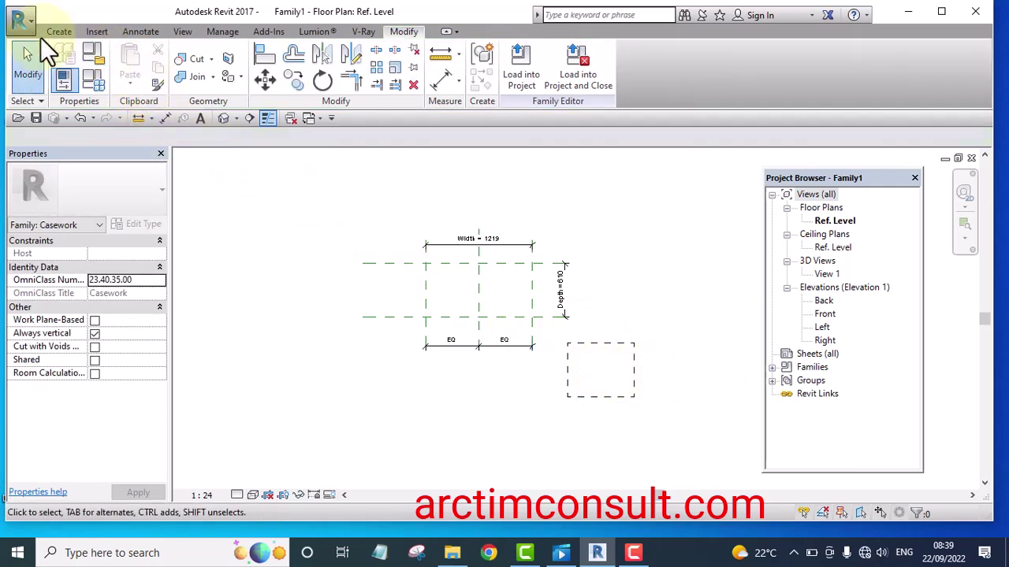
# Step: Open the Counter Top family from the Casework Counter Tops library folder and show its Ground floor plan
pyautogui.click(20, 21)
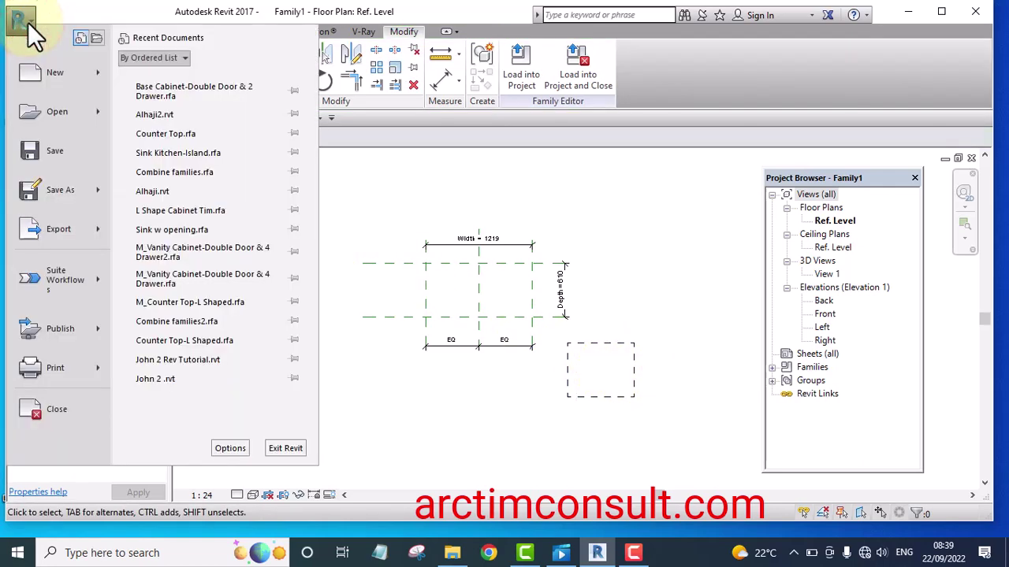
pyautogui.moveTo(97, 112)
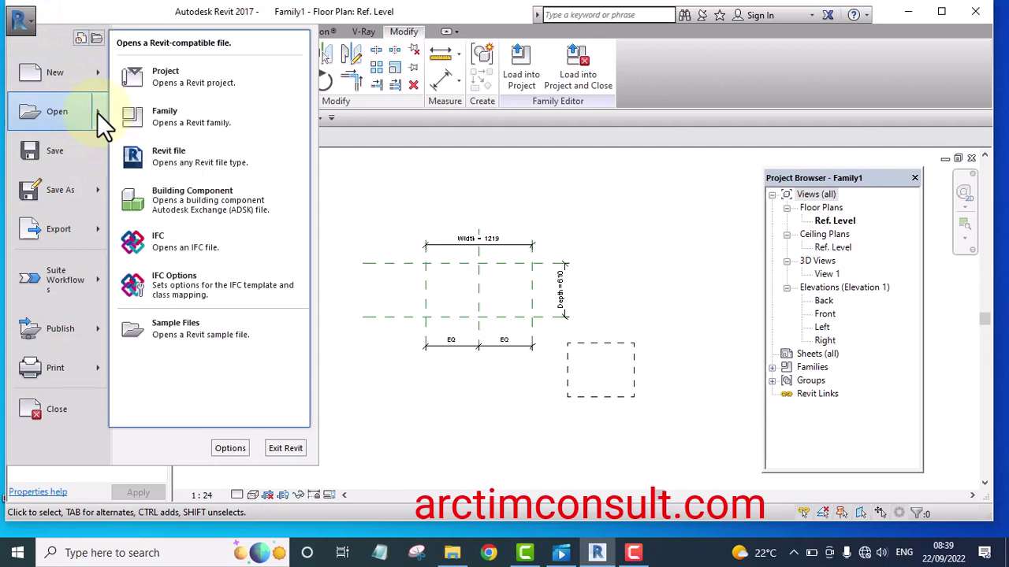
pyautogui.click(161, 115)
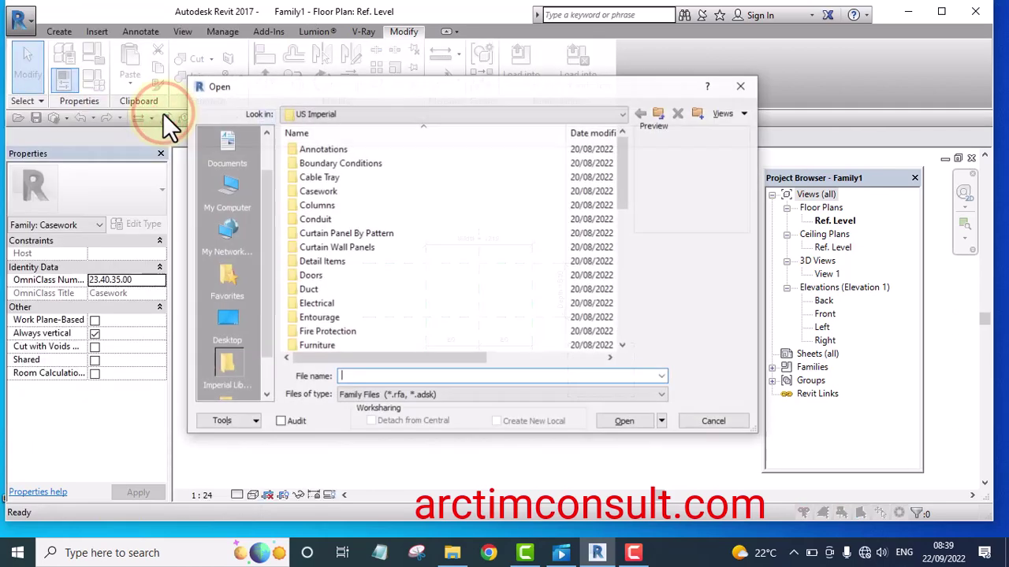
pyautogui.doubleClick(320, 192)
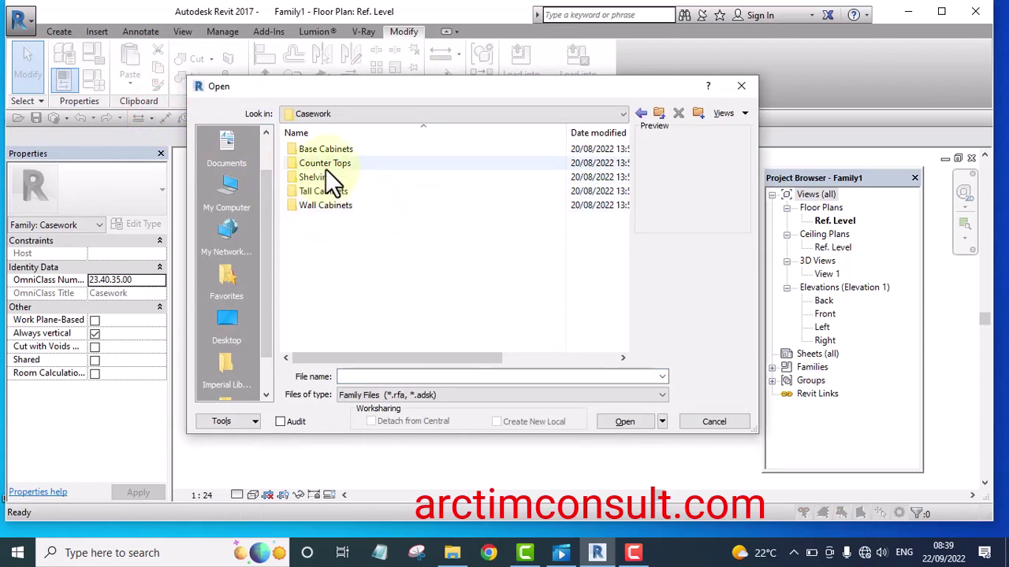
pyautogui.doubleClick(324, 161)
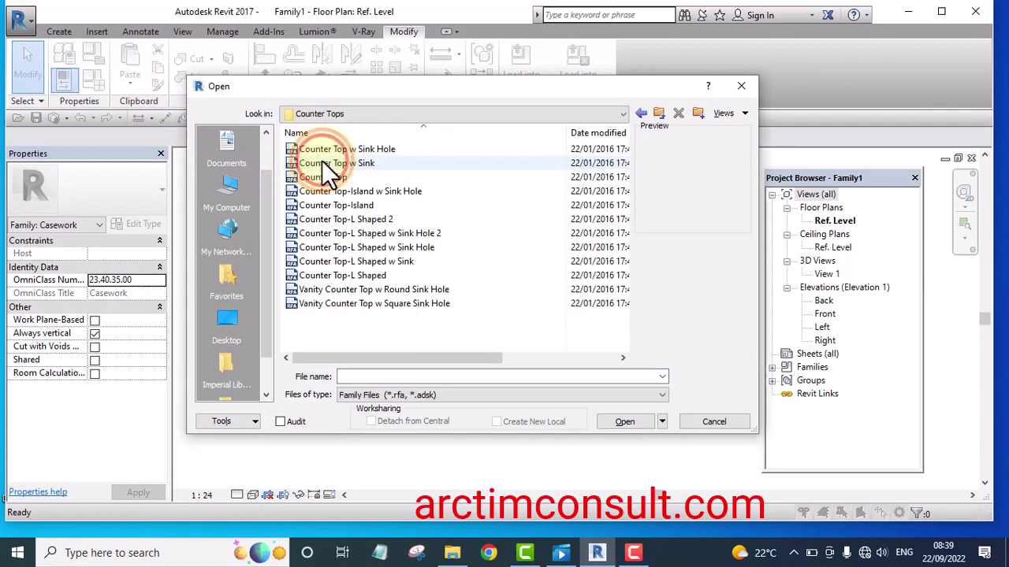
pyautogui.click(328, 177)
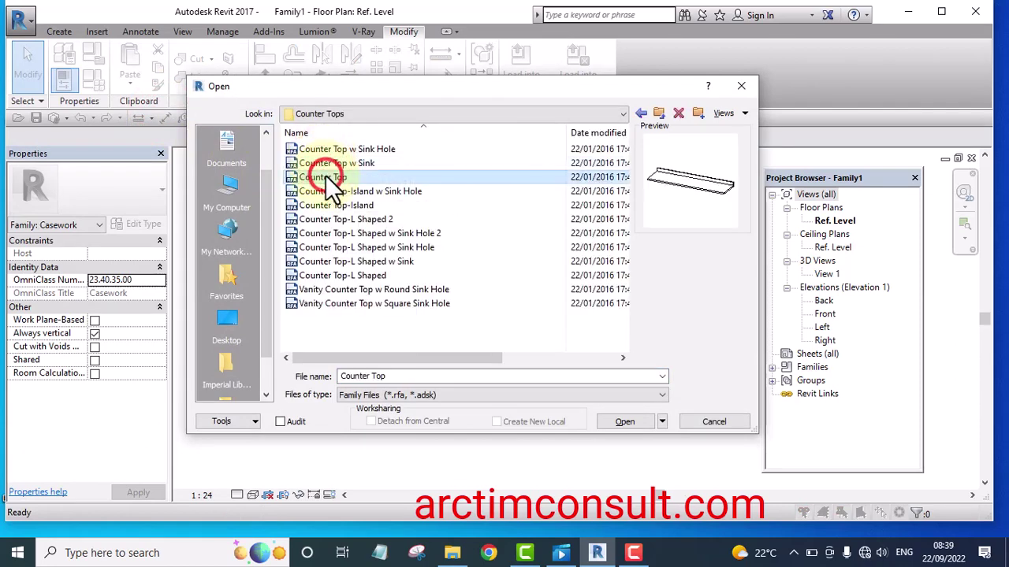
pyautogui.click(635, 421)
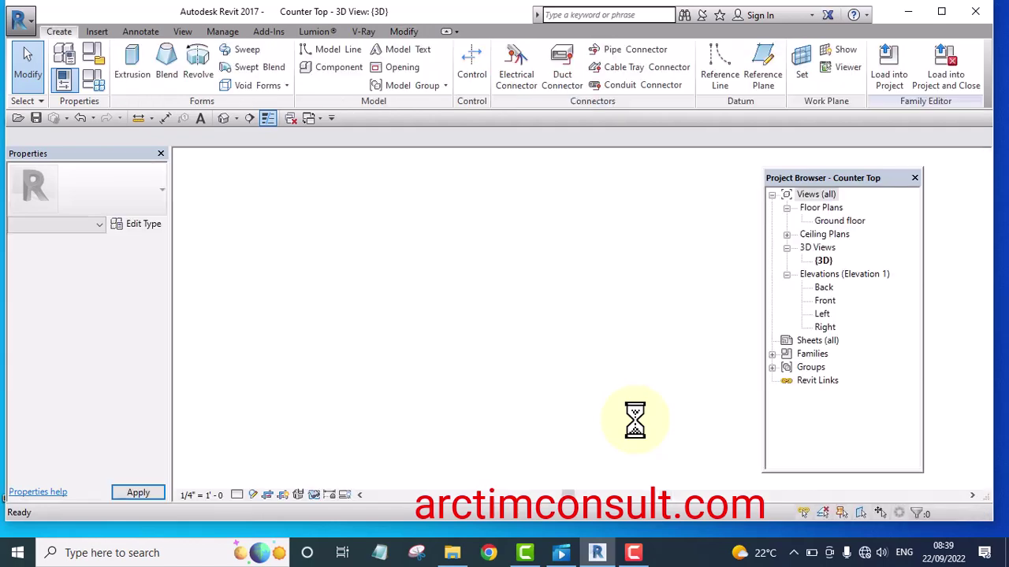
pyautogui.doubleClick(819, 220)
pyautogui.scroll(-2, 304, 299)
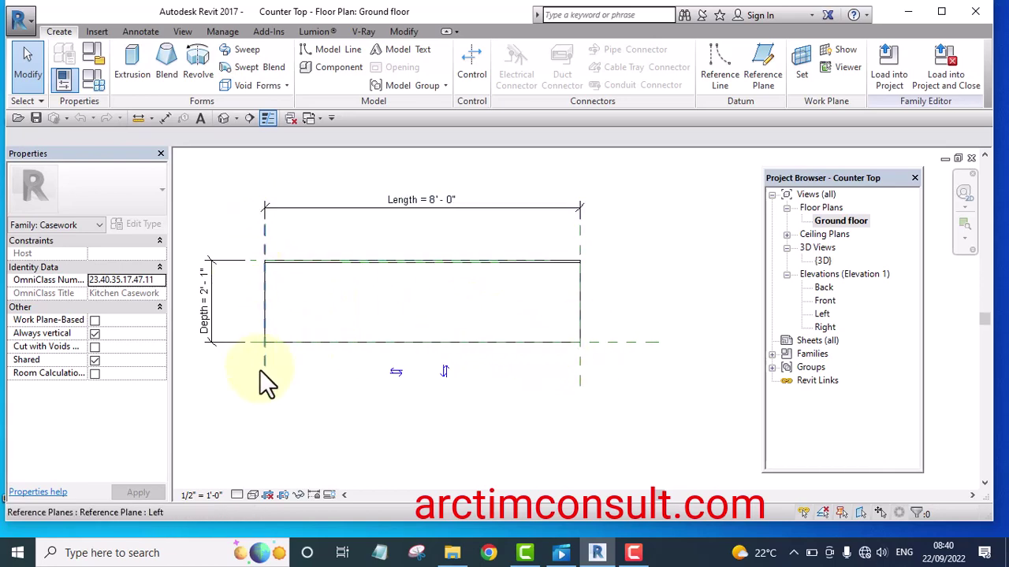
# Step: Load the Counter Top family with Shared off into the casework family without saving it, and place one 24" Depth instance below the reference planes
pyautogui.click(935, 66)
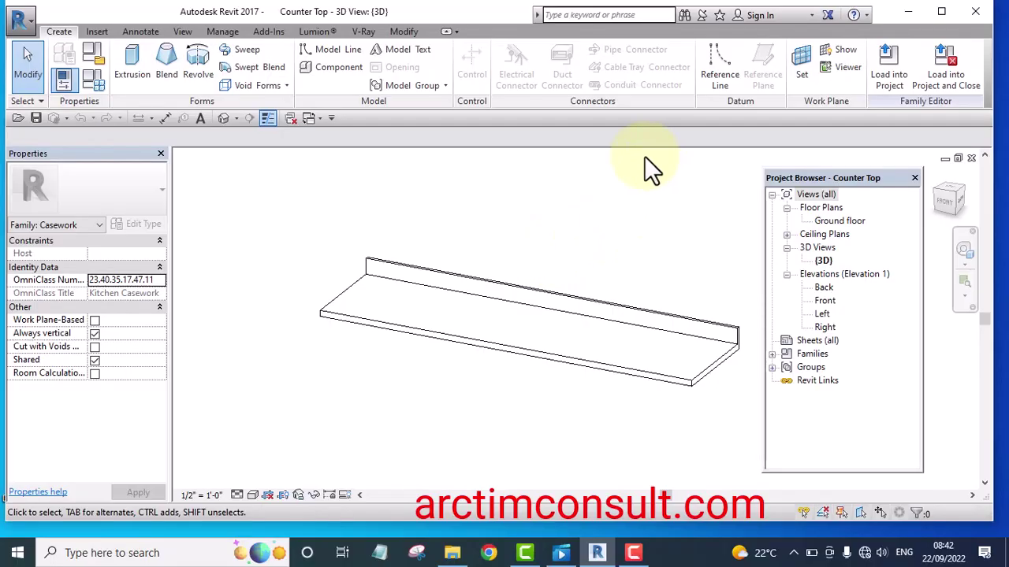
pyautogui.click(94, 361)
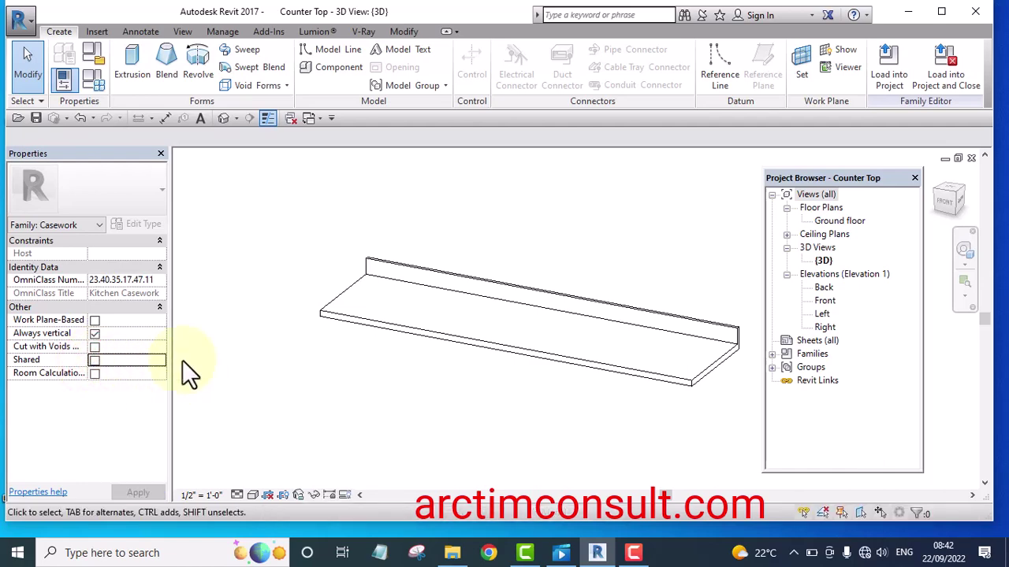
pyautogui.click(929, 75)
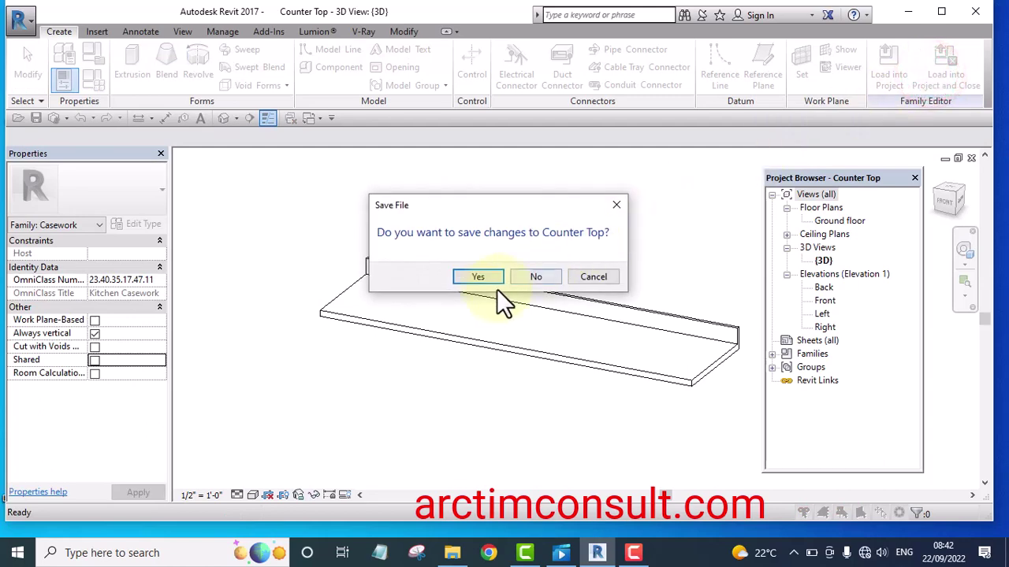
pyautogui.click(533, 277)
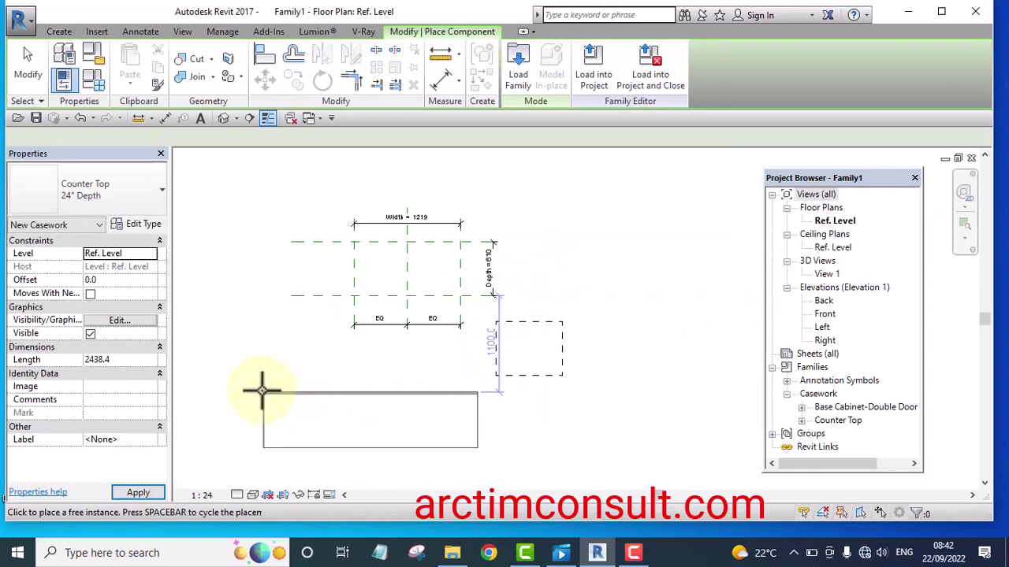
pyautogui.click(249, 382)
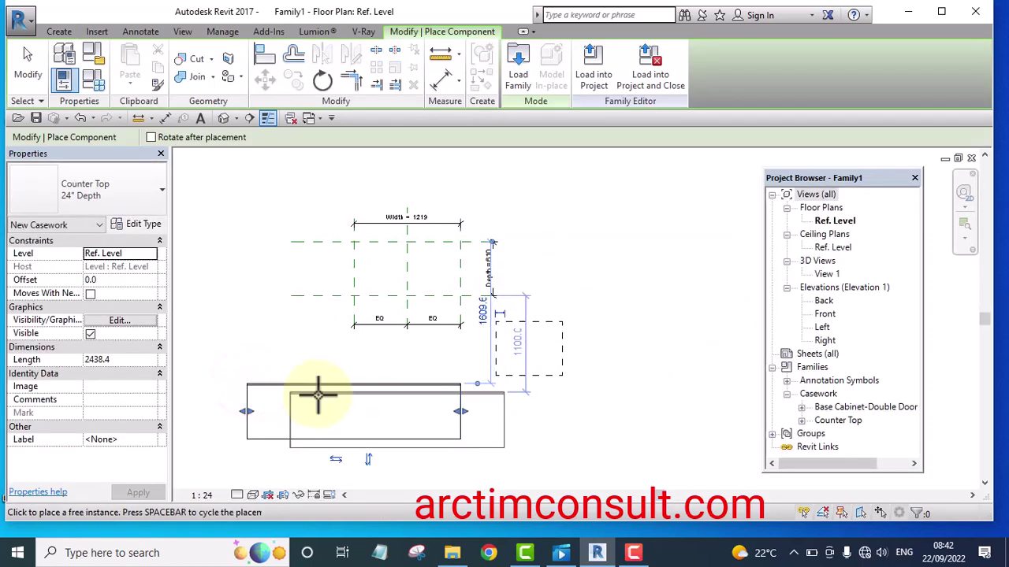
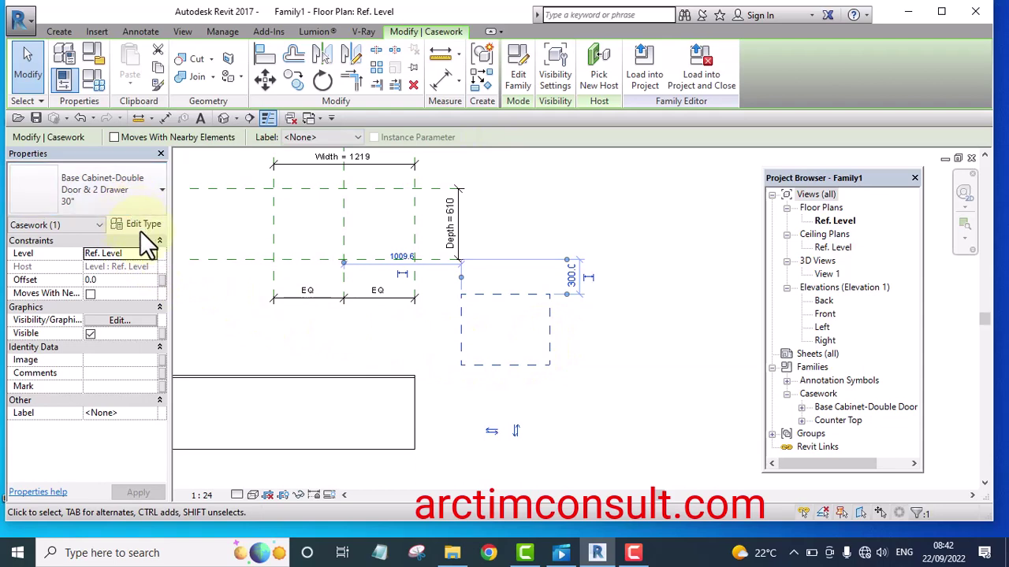
# Step: Associate the placed base cabinet's Depth and Width type parameters with the casework family's Depth and Width parameters
pyautogui.click(139, 225)
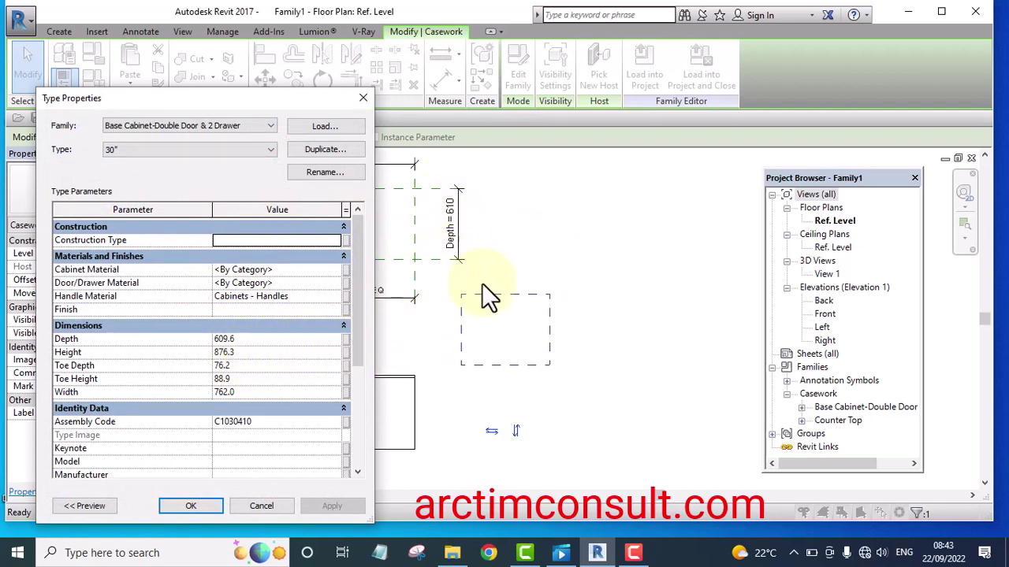
pyautogui.click(345, 339)
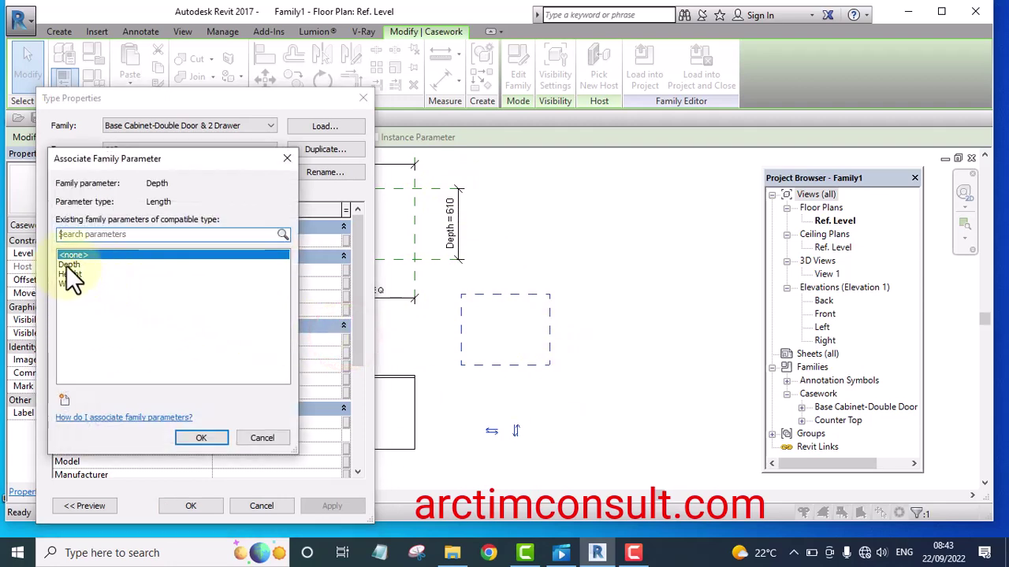
pyautogui.click(66, 264)
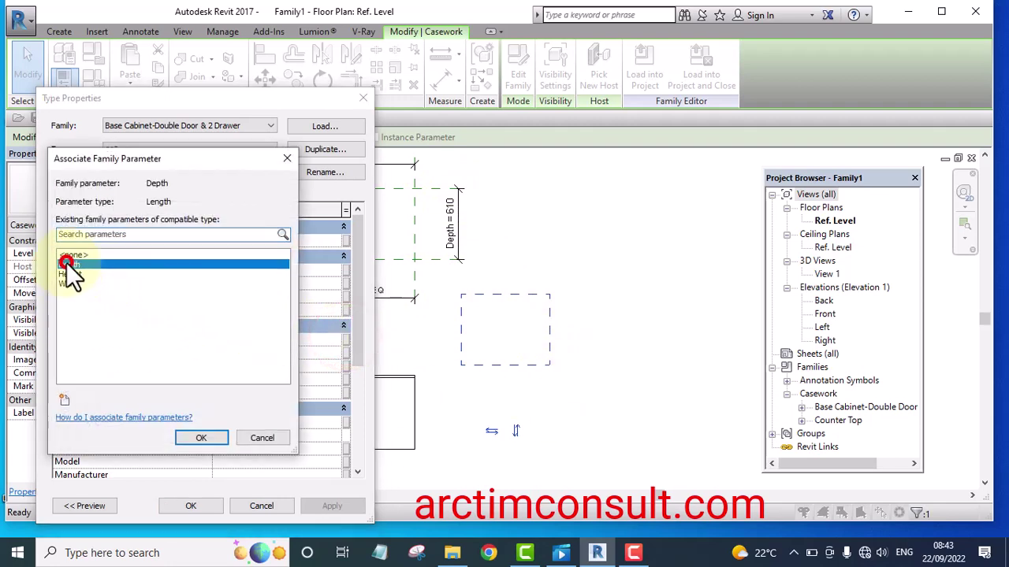
pyautogui.click(212, 434)
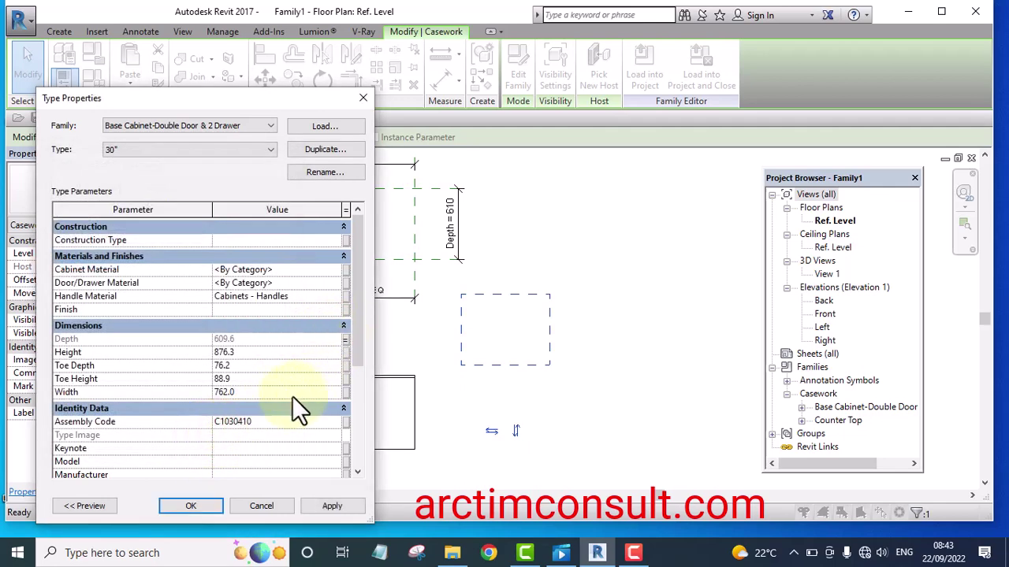
pyautogui.click(345, 392)
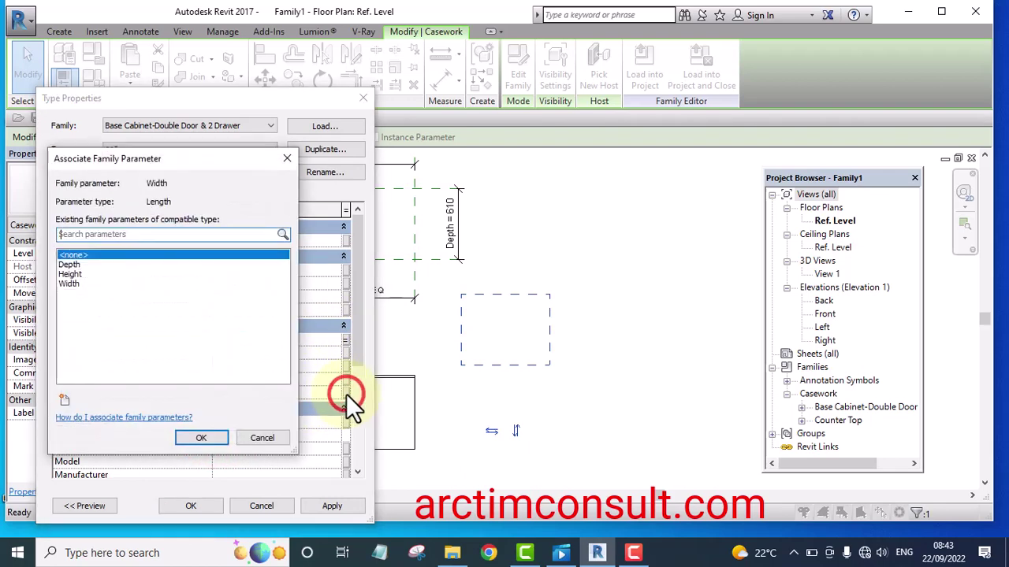
pyautogui.click(68, 283)
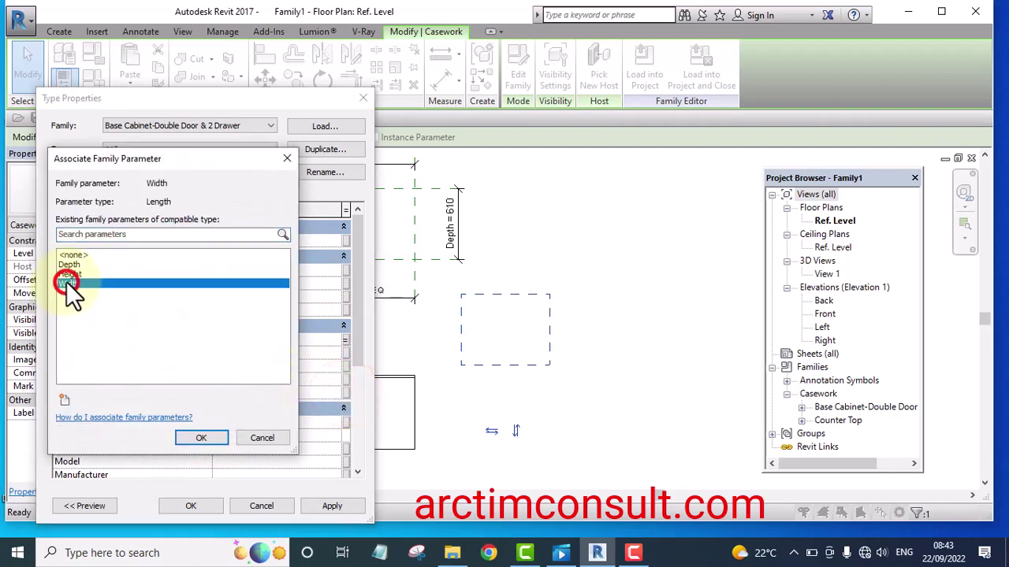
pyautogui.click(208, 438)
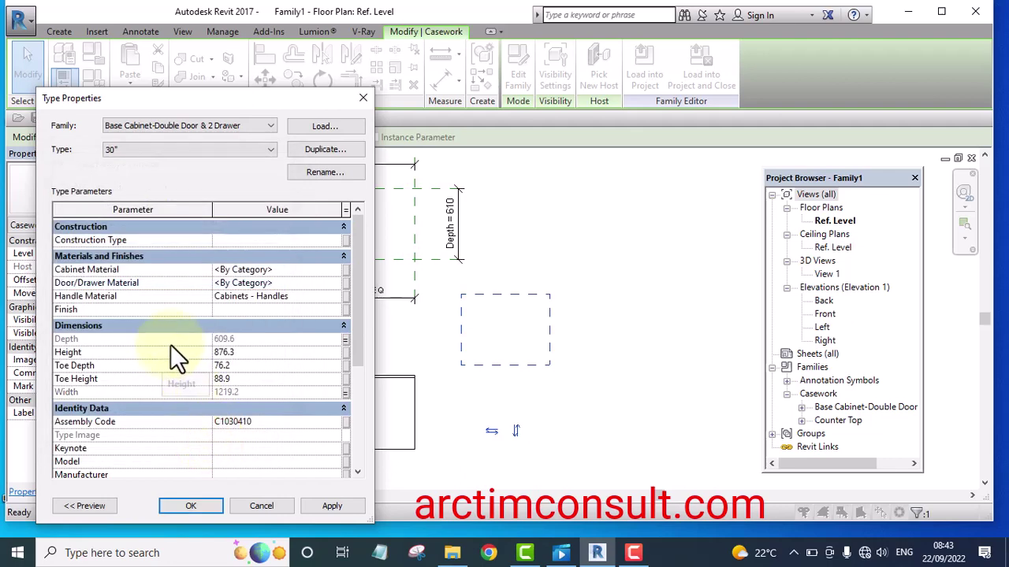
# Step: Associate the base cabinet's Height type parameter with a new type parameter named Cabinet Height and apply the change
pyautogui.click(345, 352)
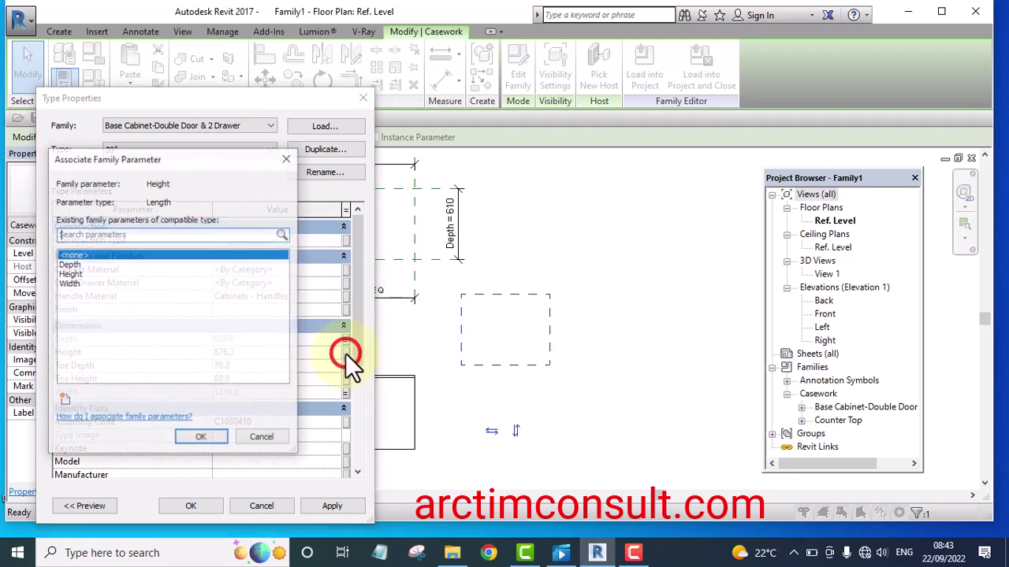
pyautogui.click(64, 400)
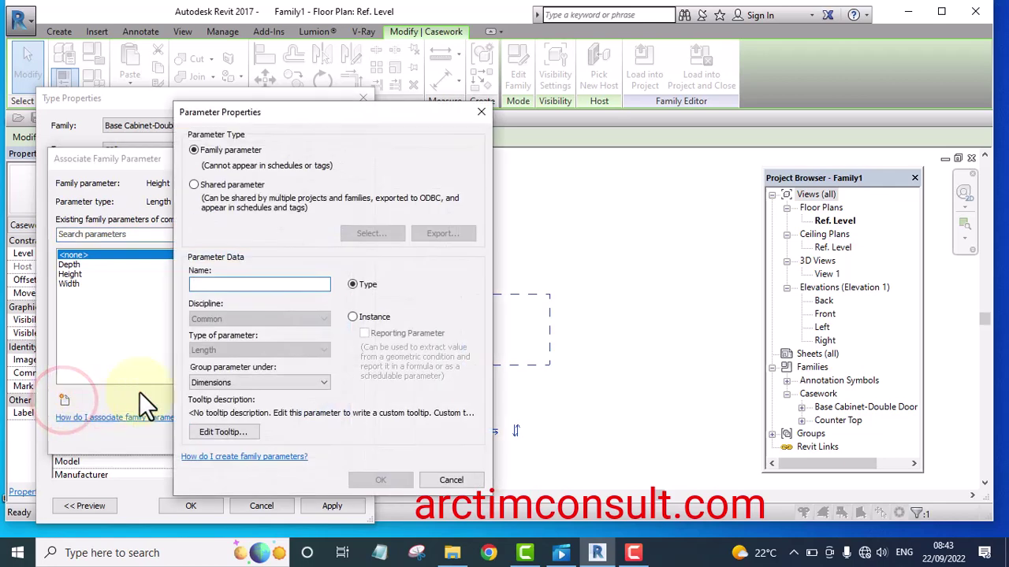
pyautogui.click(239, 283)
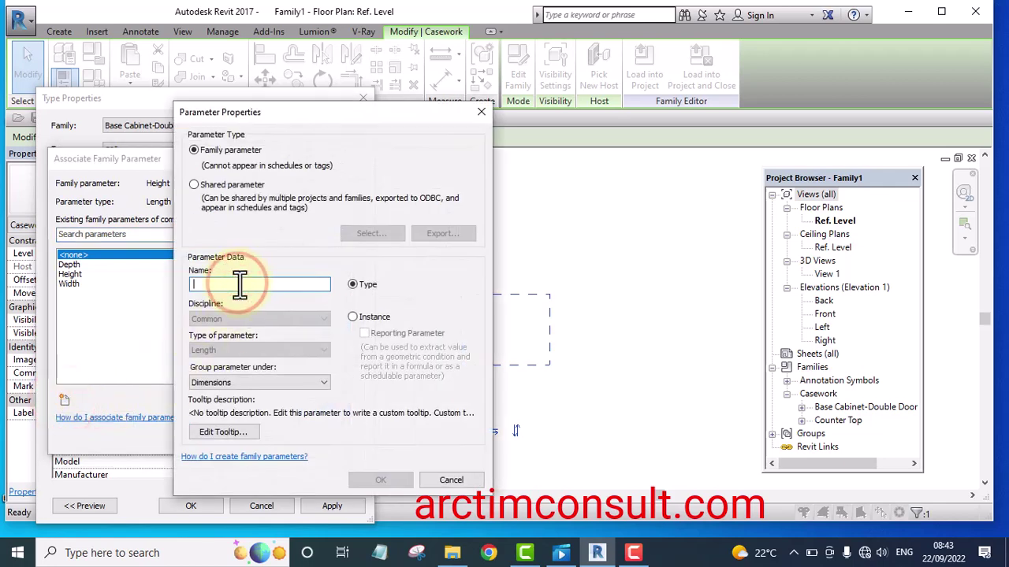
pyautogui.write('Cabinet')
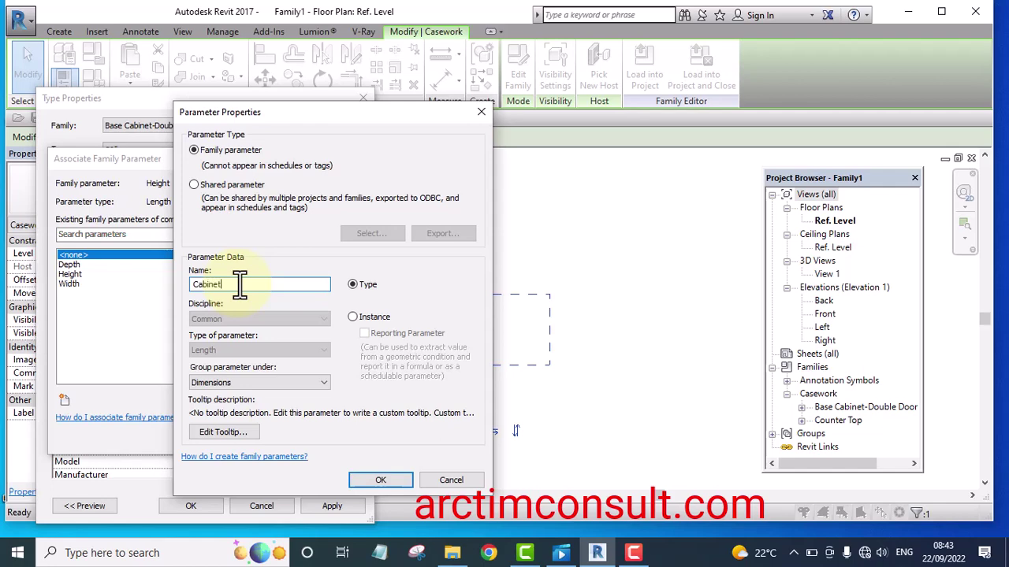
pyautogui.write(' Height')
pyautogui.click(387, 480)
pyautogui.click(324, 507)
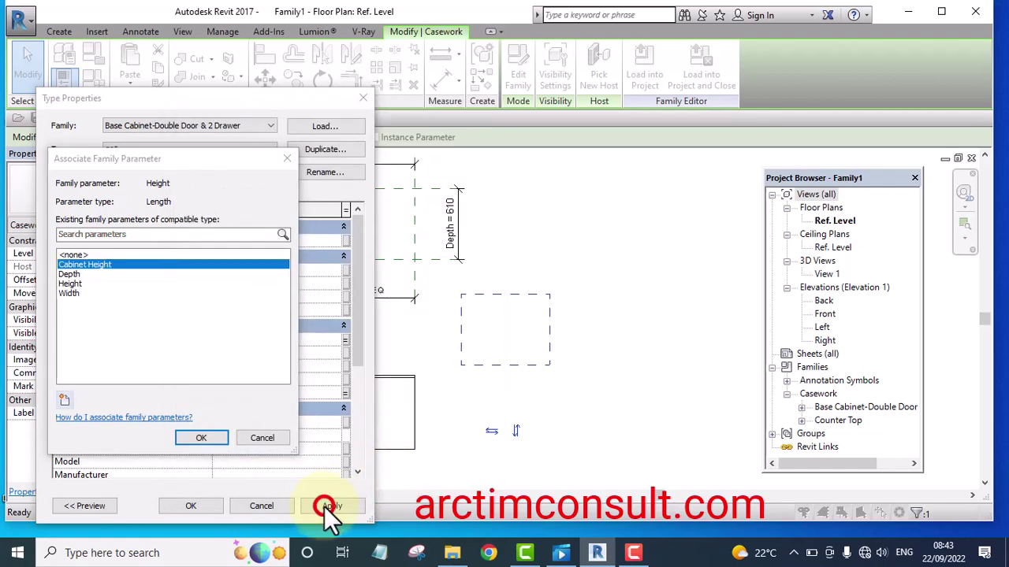
pyautogui.click(201, 439)
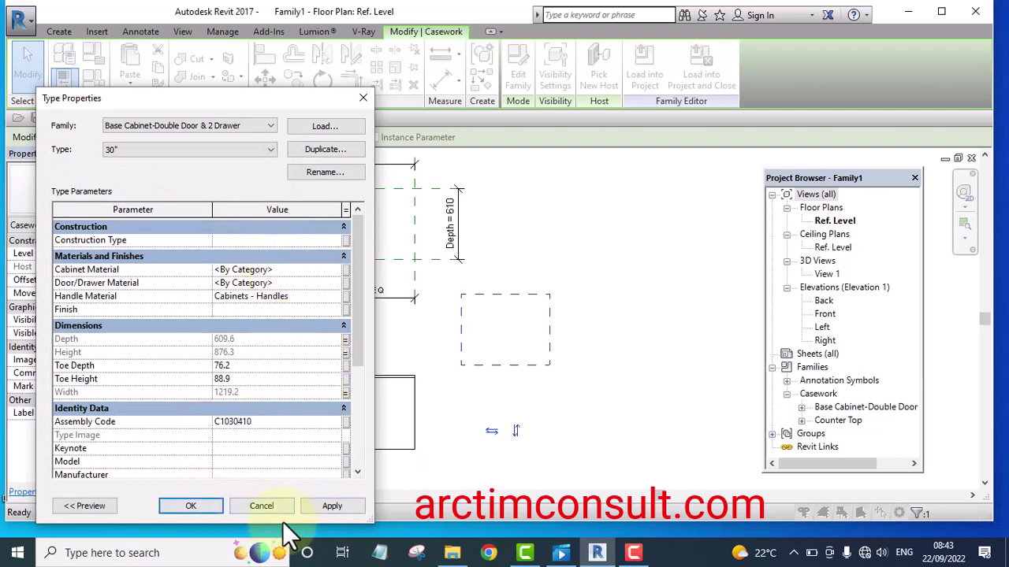
pyautogui.click(332, 506)
pyautogui.click(191, 506)
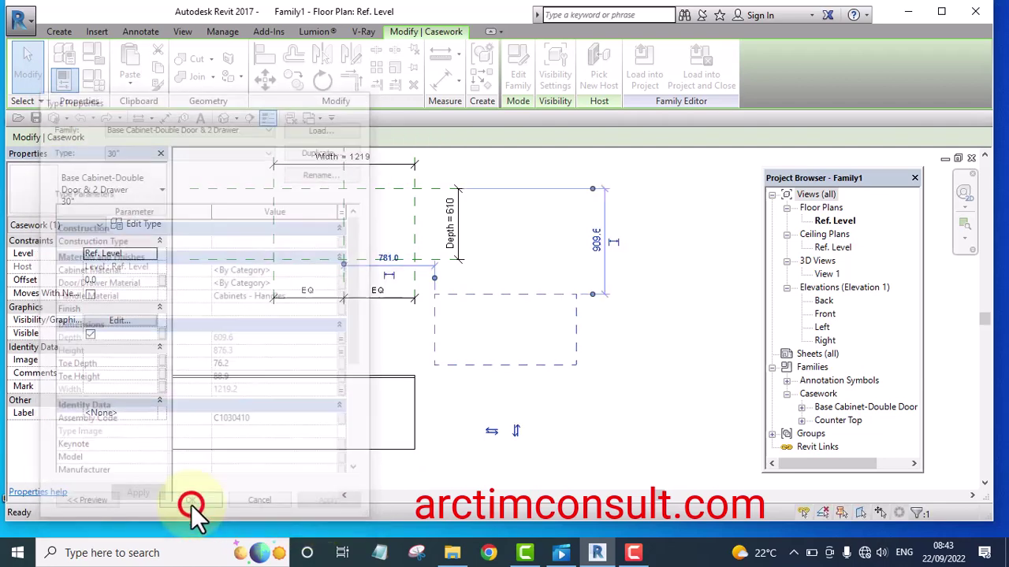
pyautogui.click(687, 304)
# Step: Move the base cabinet up and right, its top edge level with the lower reference plane and left edge about 1300 mm from the centre plane
pyautogui.scroll(-3, 653, 303)
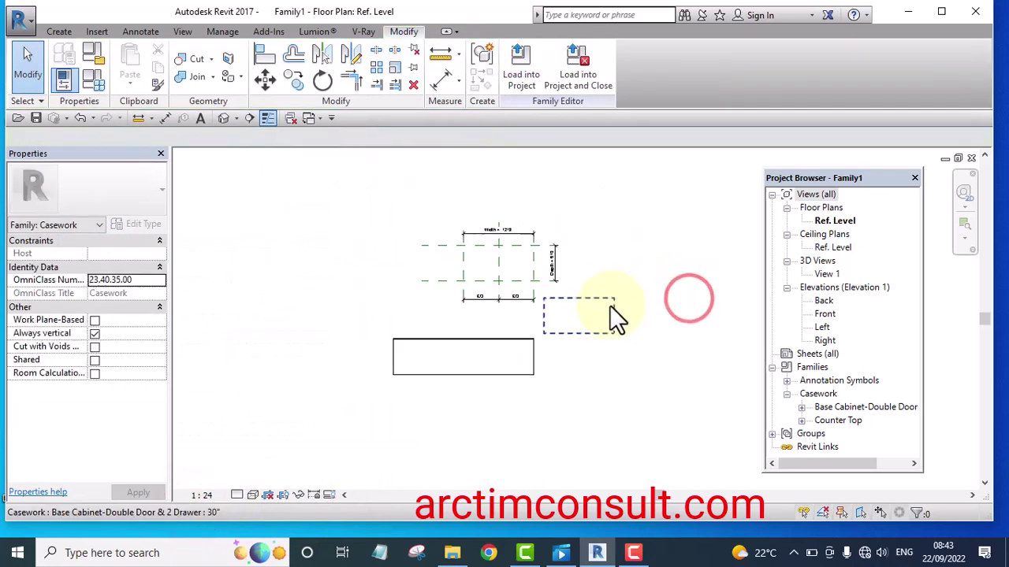
pyautogui.click(613, 318)
pyautogui.moveTo(613, 309); pyautogui.dragTo(647, 299)
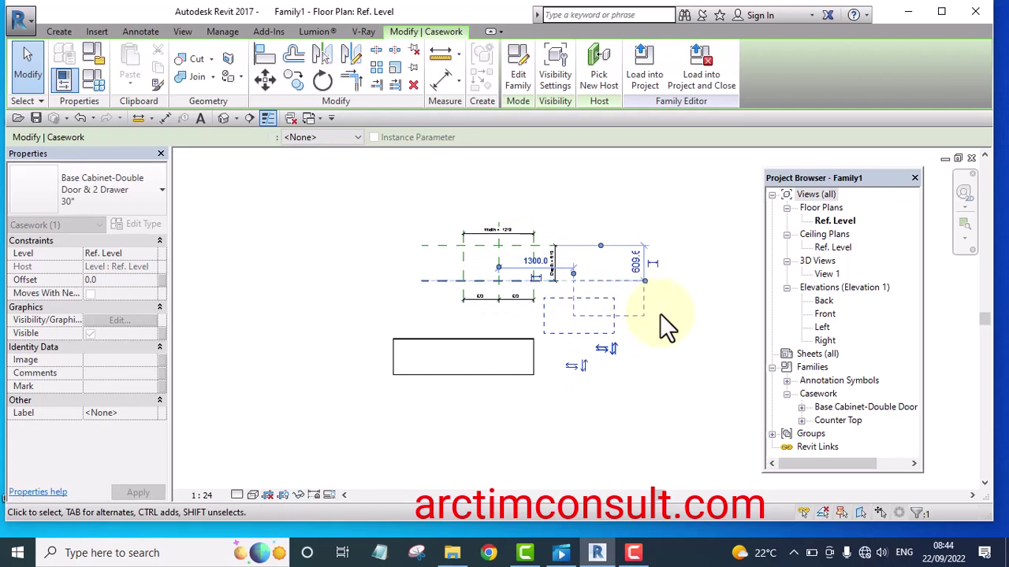
pyautogui.click(672, 349)
# Step: Associate the counter top's Length instance parameter with the casework family's Width parameter
pyautogui.scroll(2, 609, 359)
pyautogui.scroll(2, 543, 365)
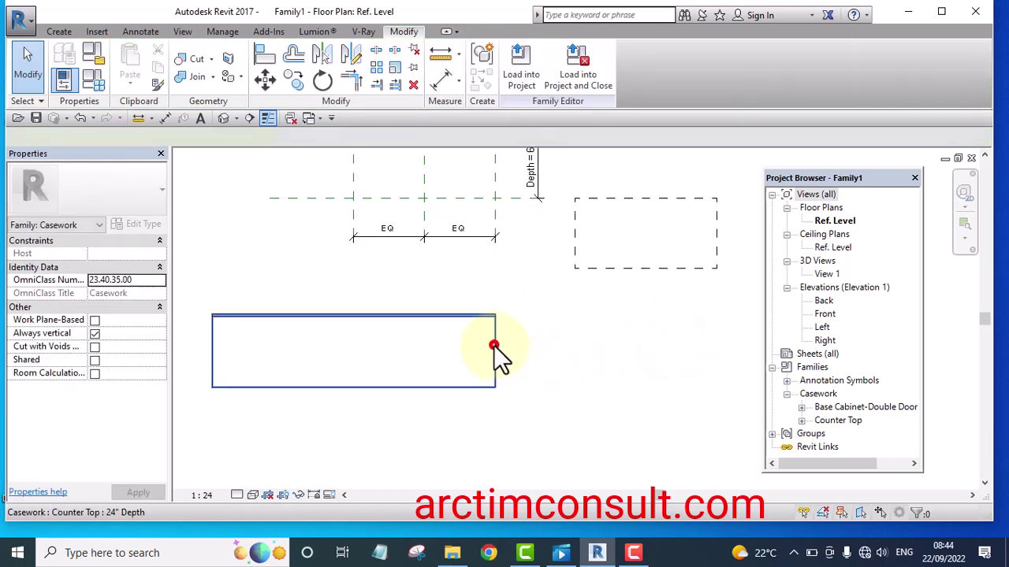
pyautogui.click(494, 348)
pyautogui.scroll(-2, 585, 354)
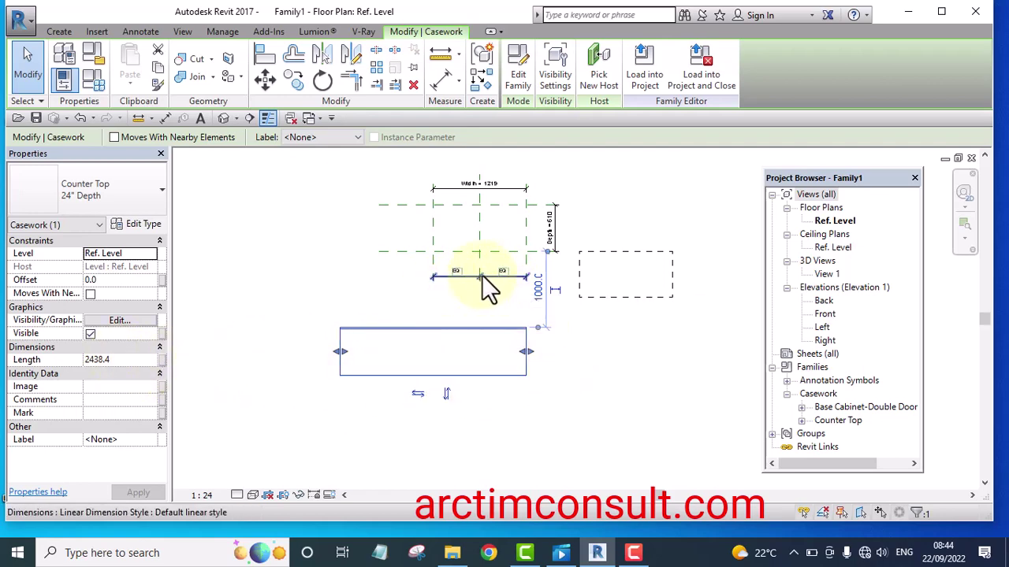
pyautogui.click(160, 360)
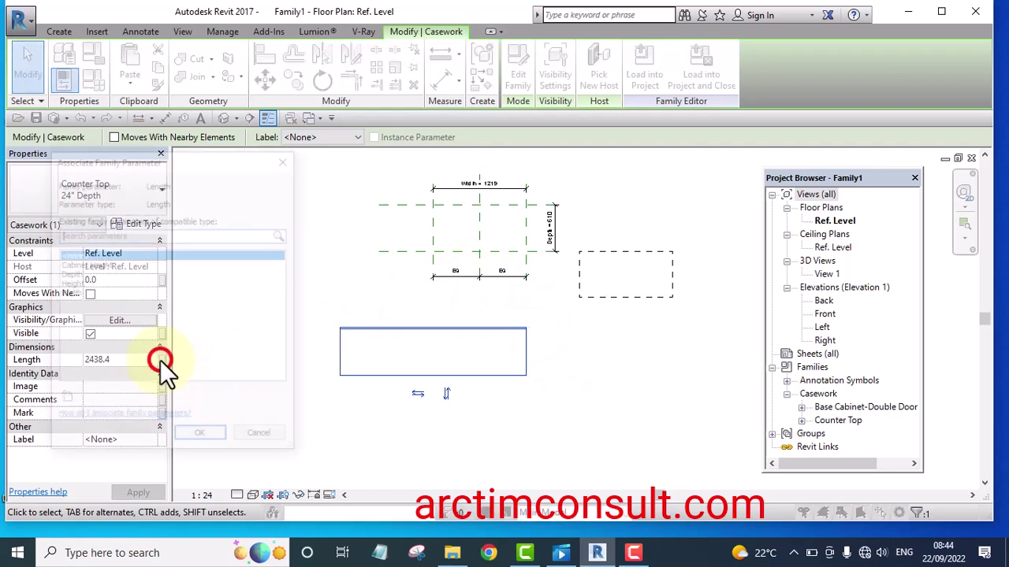
pyautogui.click(71, 293)
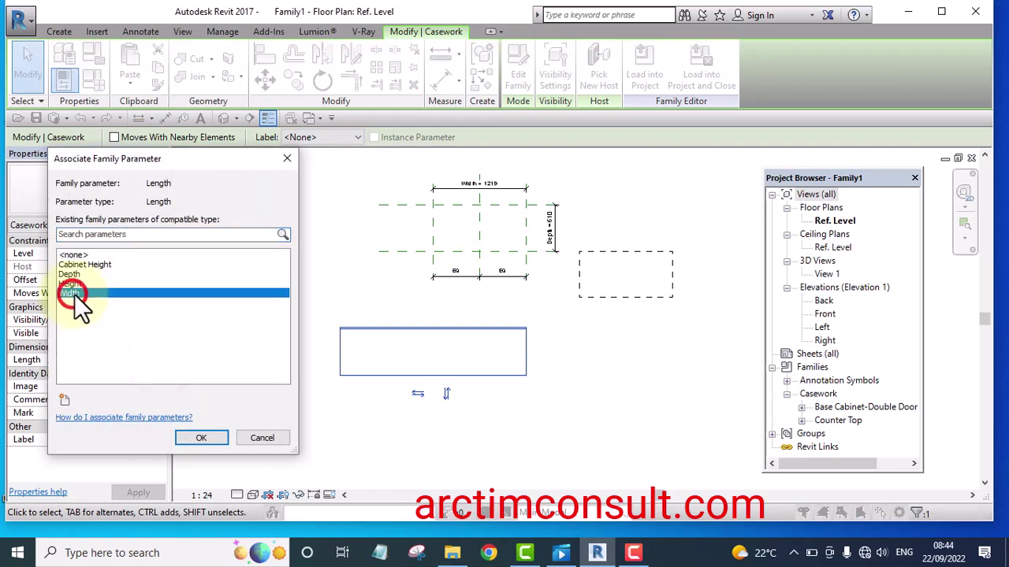
pyautogui.click(209, 435)
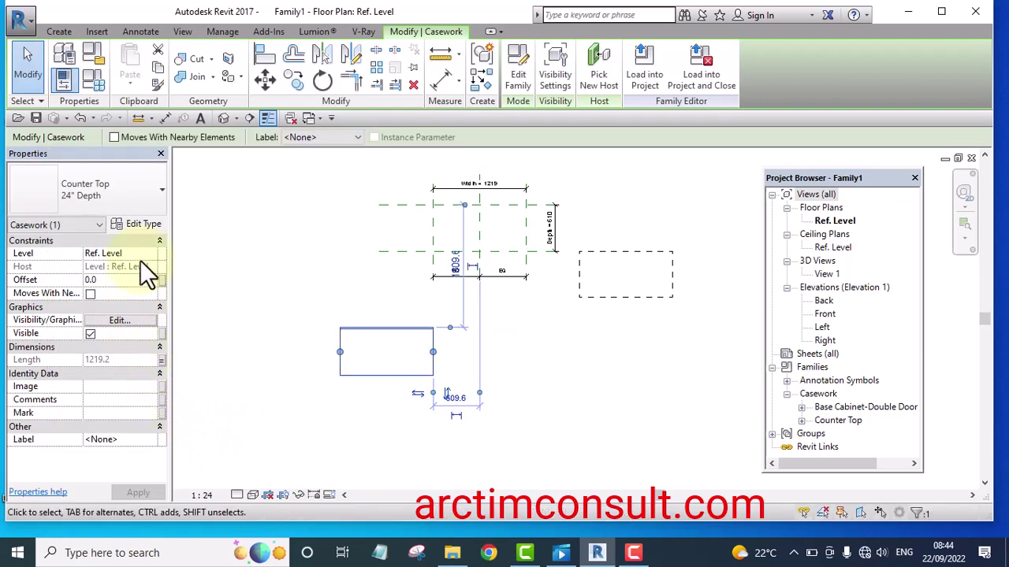
# Step: Associate the counter top's Depth and Height type parameters with the casework family's Depth and Height parameters
pyautogui.click(140, 224)
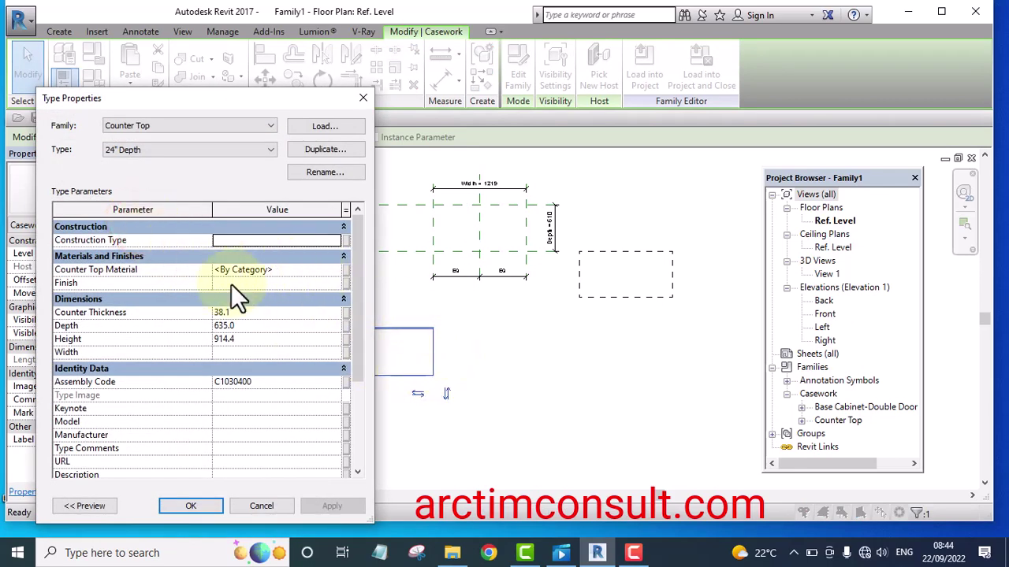
pyautogui.click(345, 325)
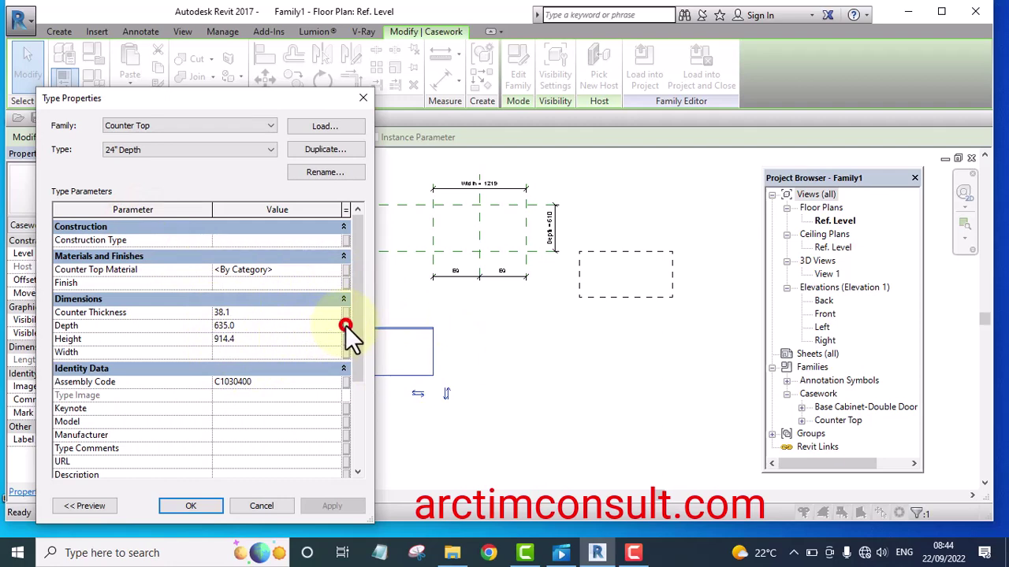
pyautogui.click(69, 275)
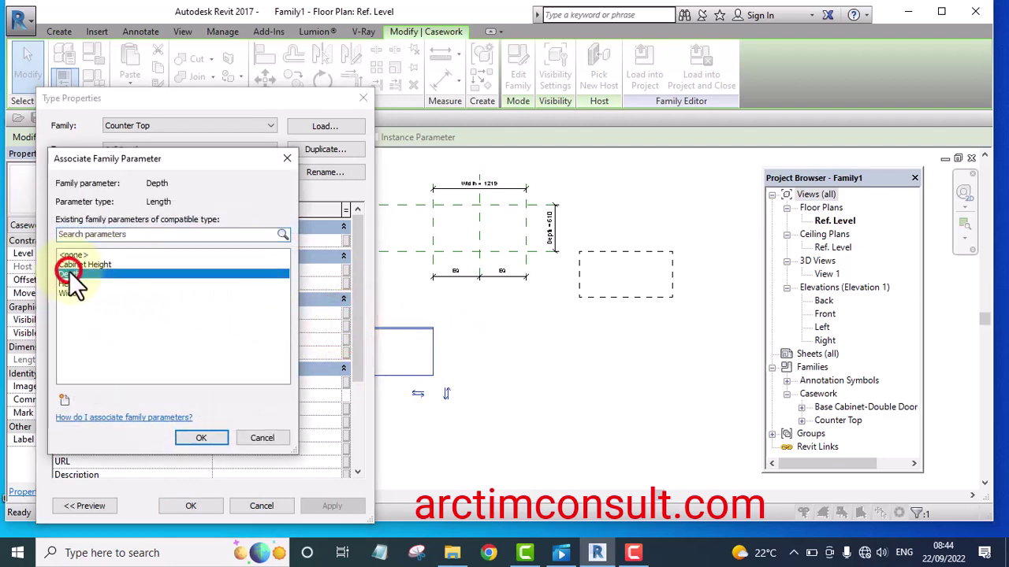
pyautogui.click(201, 437)
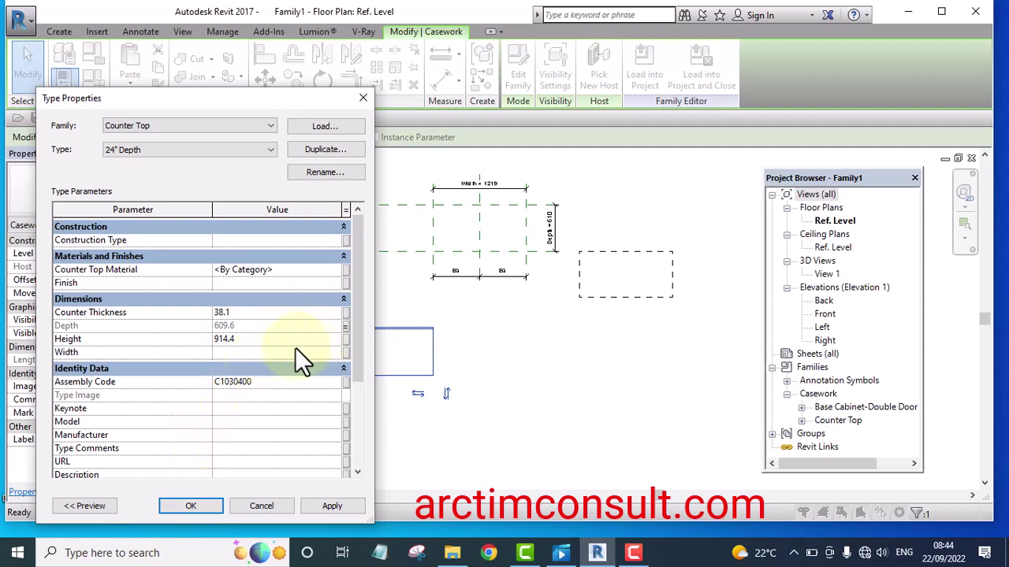
pyautogui.click(346, 338)
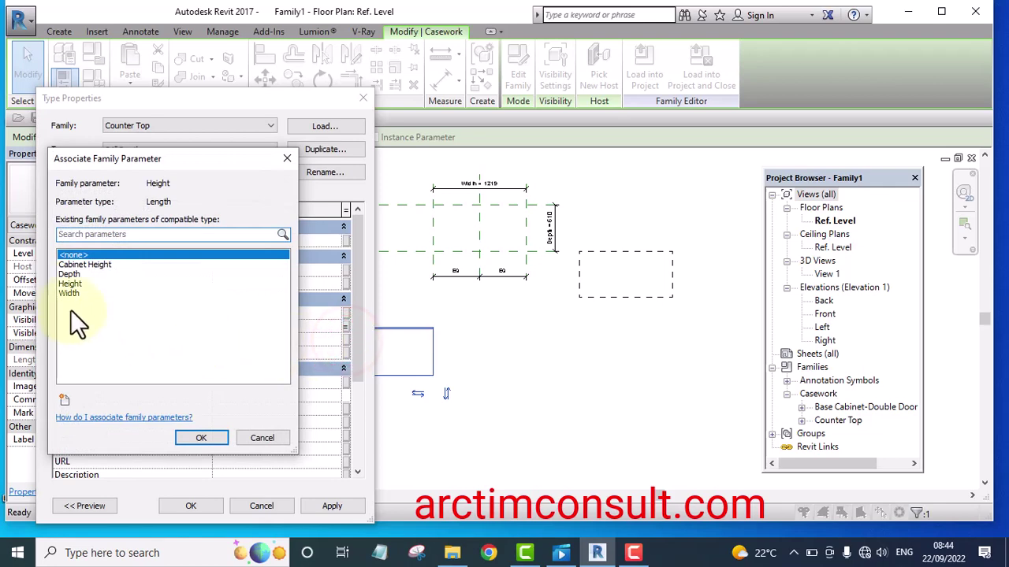
pyautogui.click(70, 284)
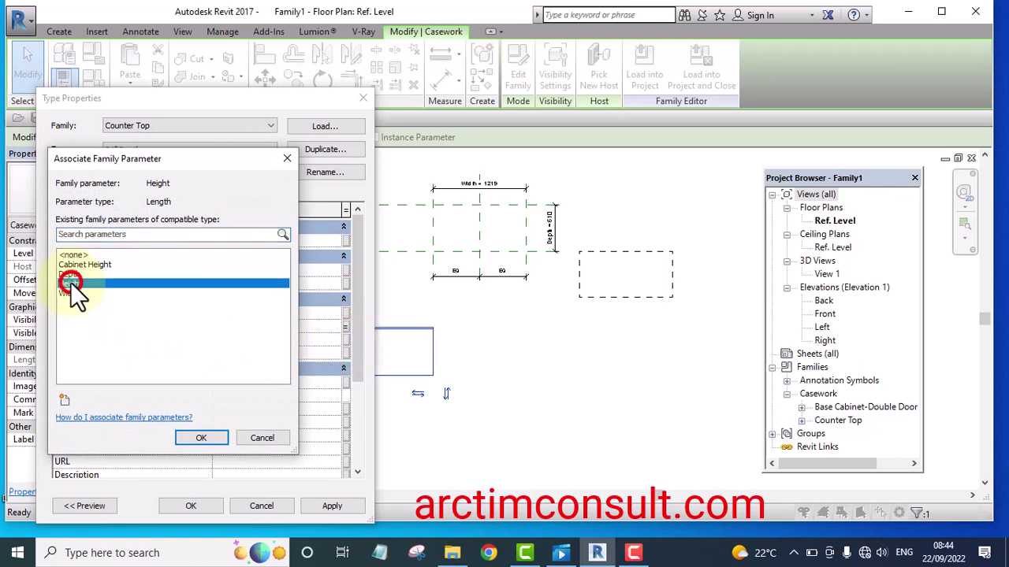
pyautogui.click(195, 436)
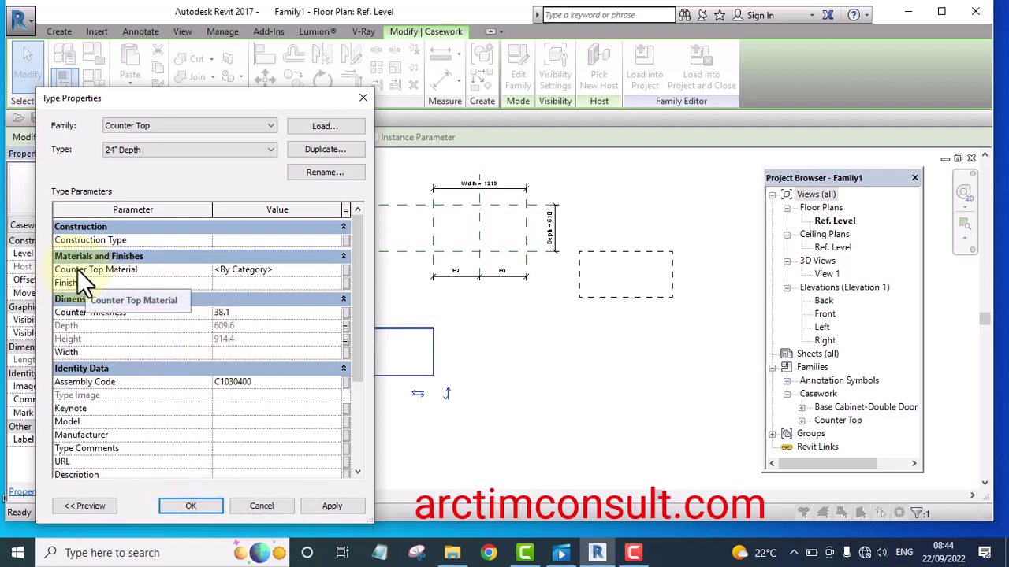
# Step: Associate the counter top's material with a new type parameter named Counter top Material, grouped under Materials and Finishes
pyautogui.click(344, 269)
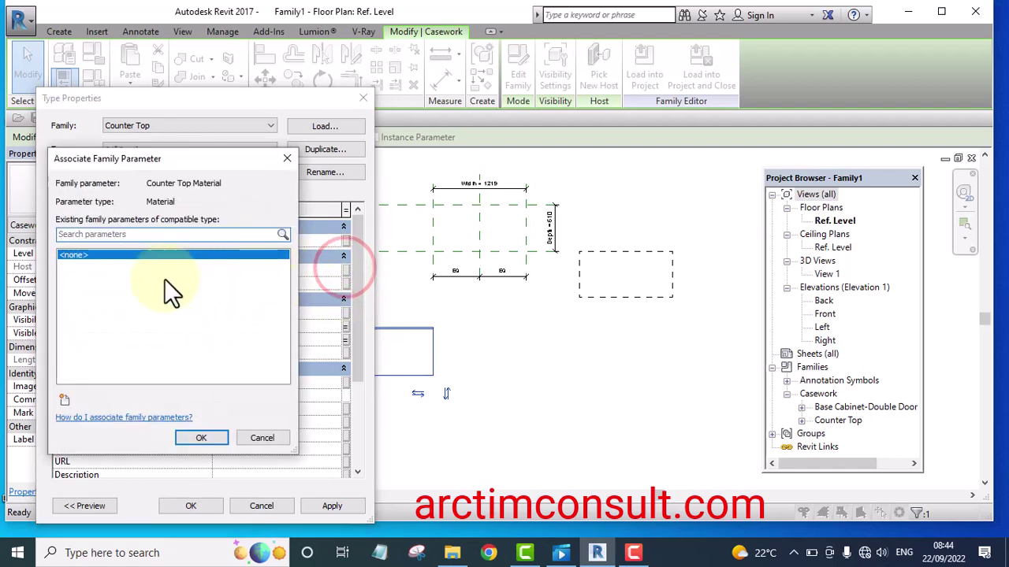
pyautogui.click(65, 401)
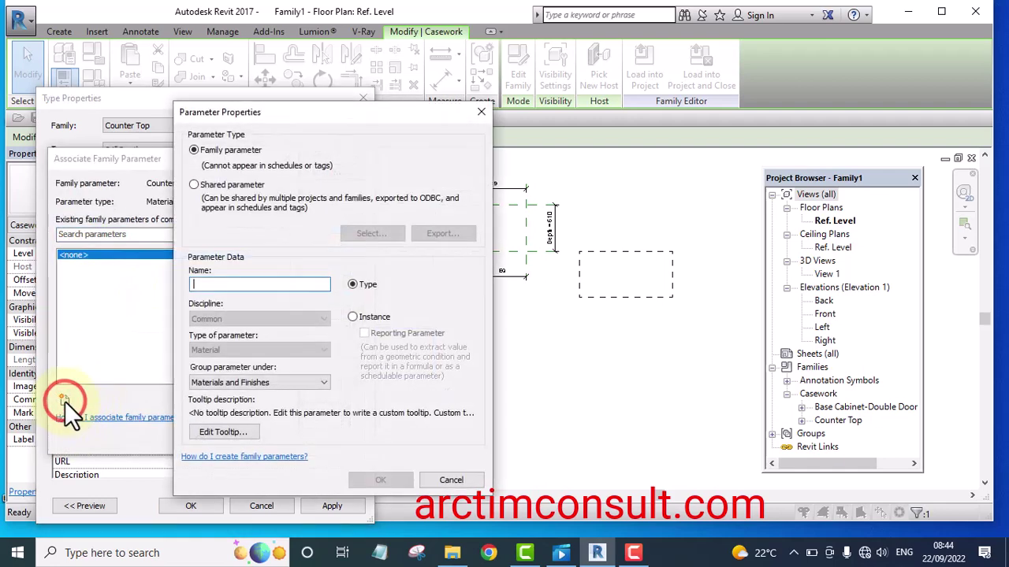
pyautogui.click(221, 282)
pyautogui.write('Counter')
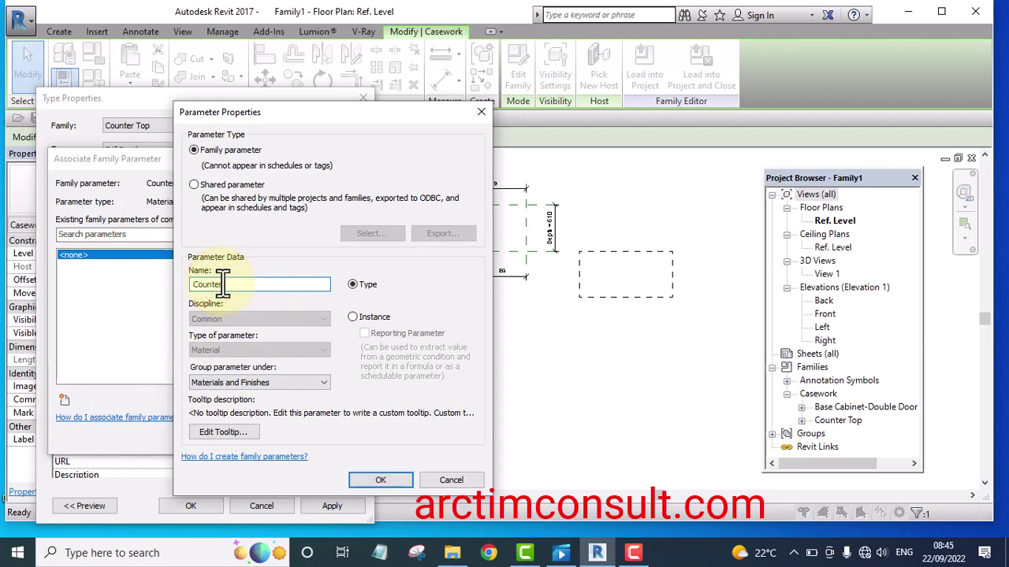
pyautogui.write(' top Material')
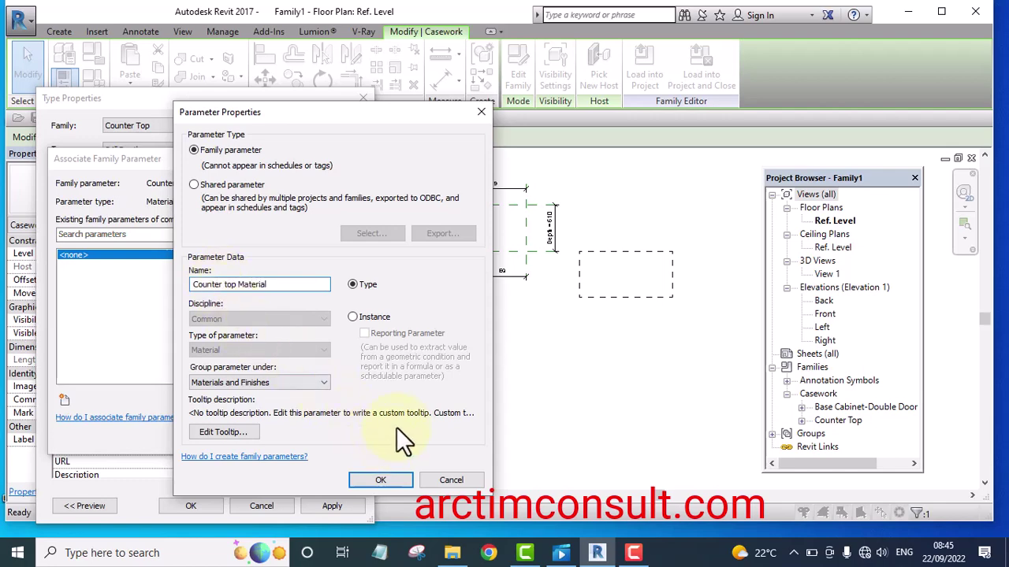
pyautogui.click(380, 478)
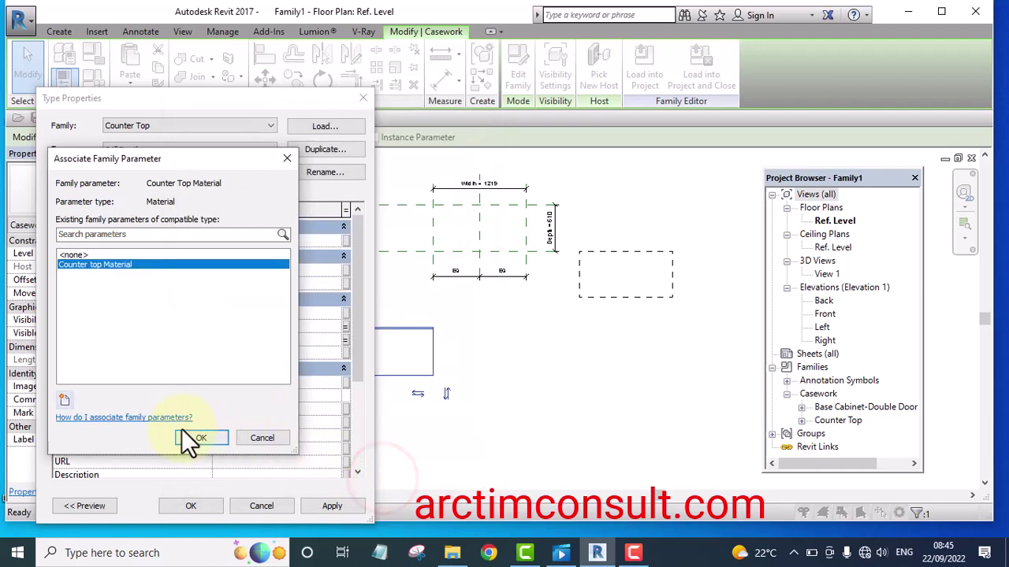
pyautogui.click(208, 438)
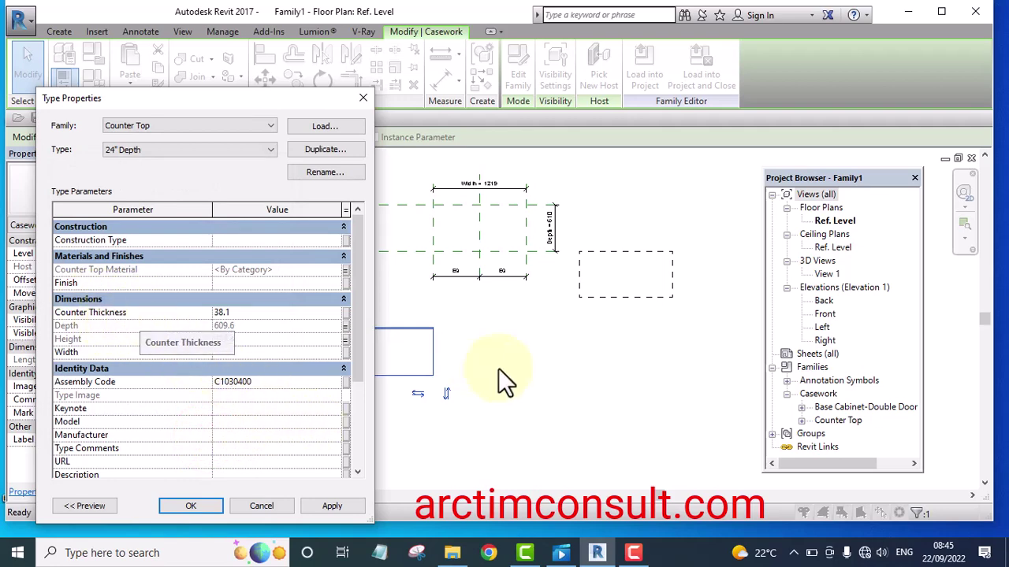
# Step: Associate the counter top's Counter Thickness with a new type parameter named Counter Thickness and accept the type properties
pyautogui.click(346, 312)
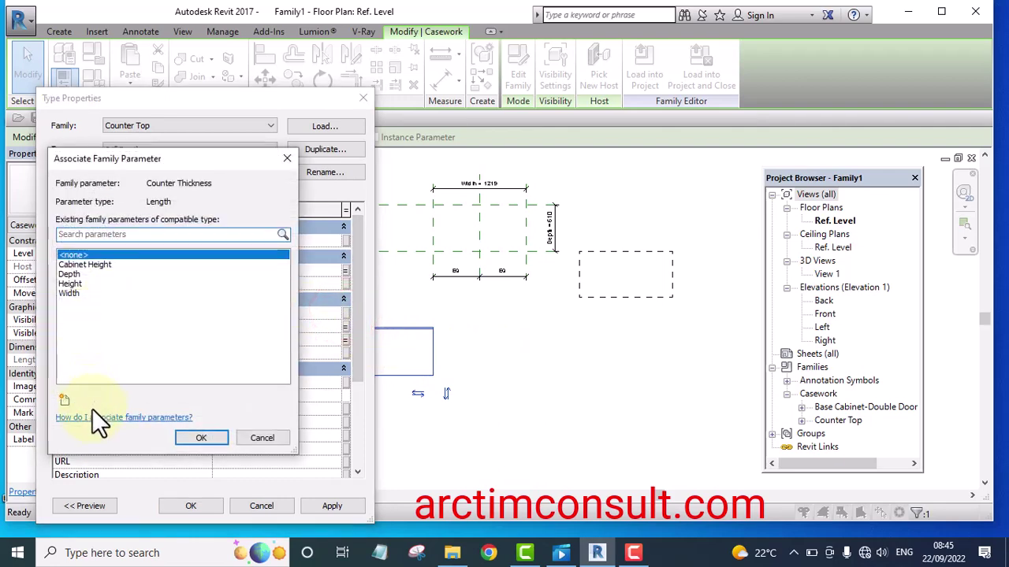
pyautogui.click(64, 401)
pyautogui.write('Counter')
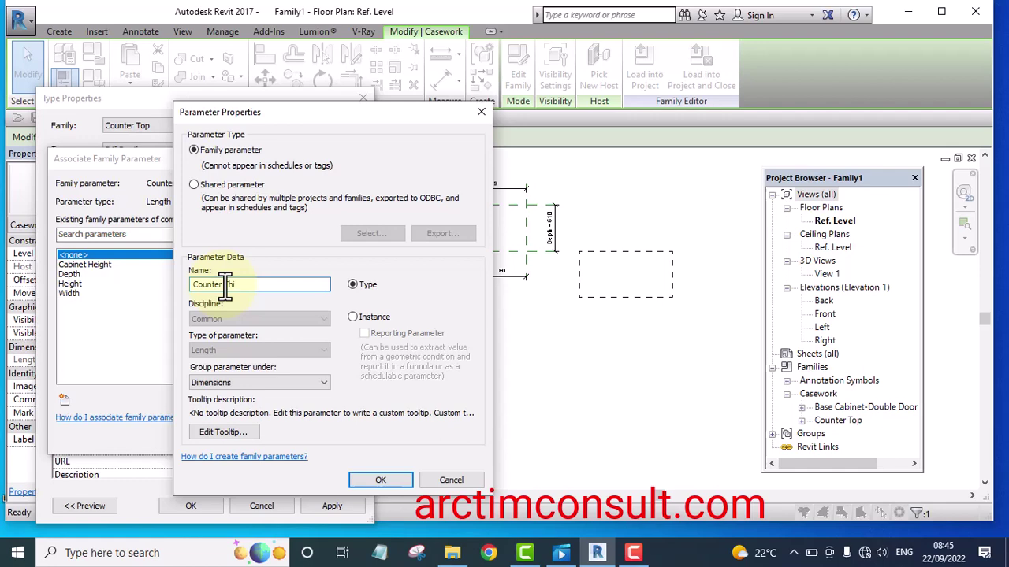
pyautogui.write('Thickness')
pyautogui.click(382, 480)
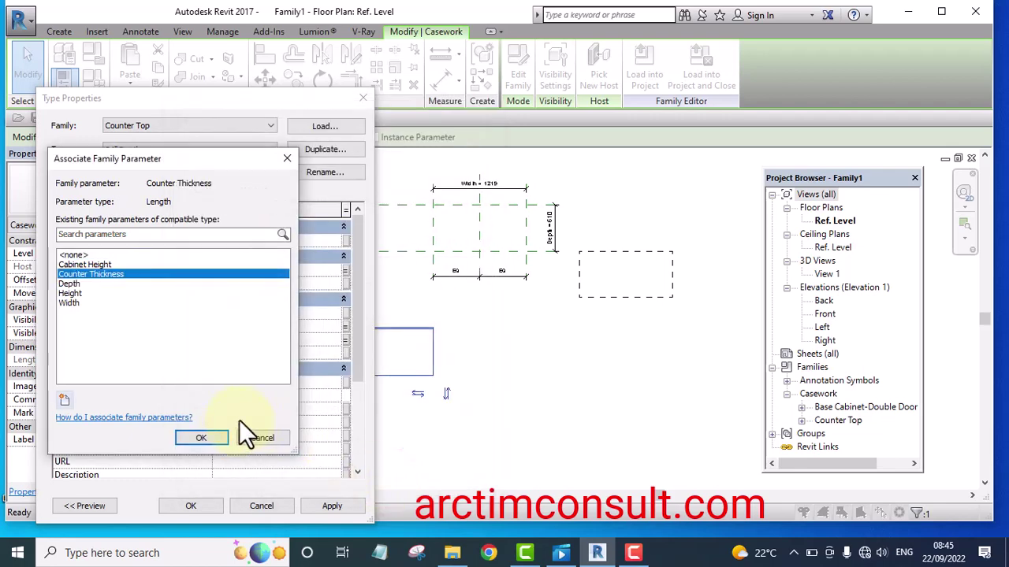
pyautogui.click(200, 438)
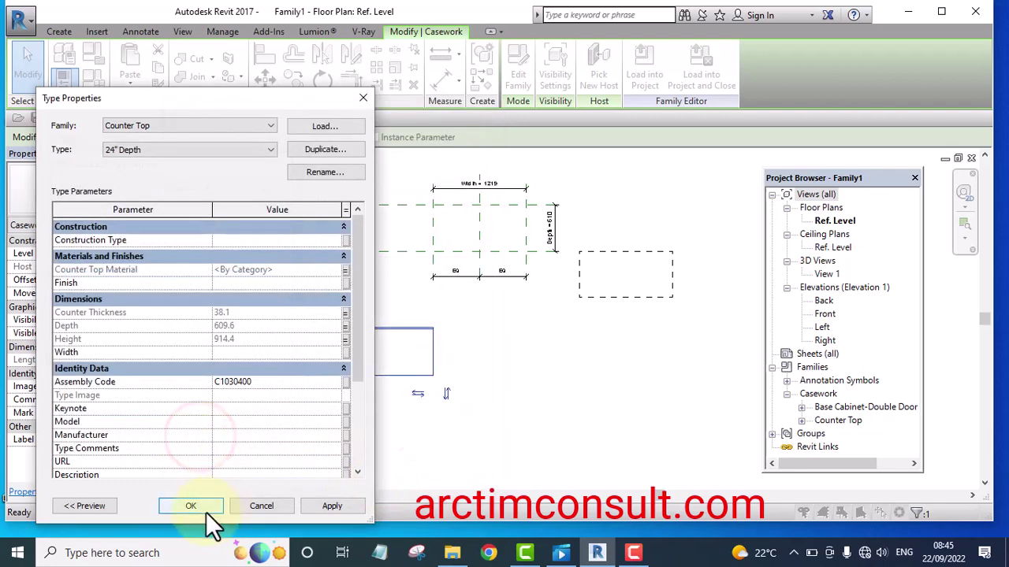
pyautogui.click(191, 505)
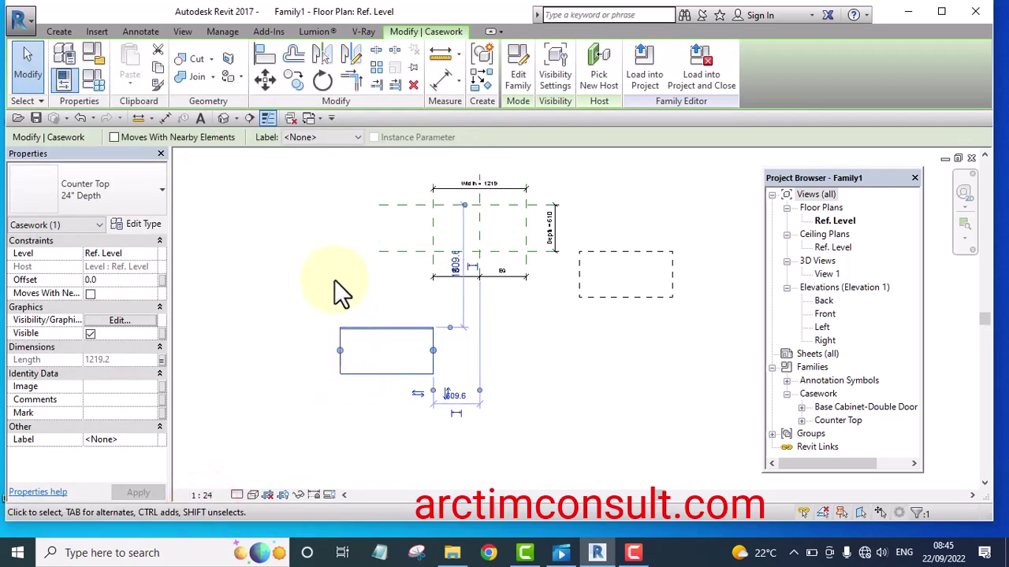
pyautogui.click(332, 276)
# Step: Move the counter top slightly down and to the right, keeping it below the reference planes
pyautogui.moveTo(468, 379); pyautogui.dragTo(483, 428, button='middle')
pyautogui.scroll(-1, 433, 402)
pyautogui.moveTo(540, 396); pyautogui.dragTo(515, 428, button='middle')
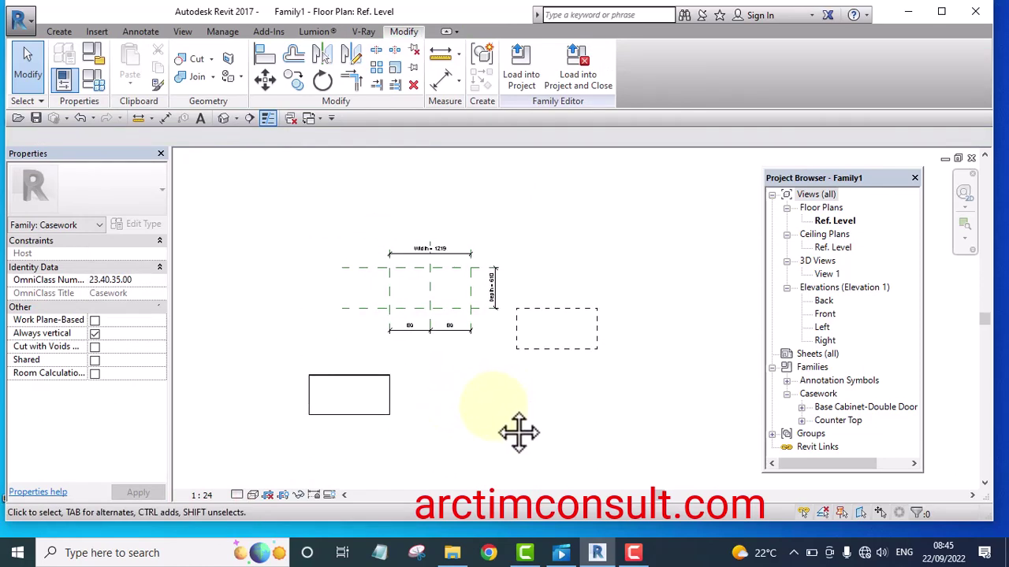
pyautogui.click(387, 397)
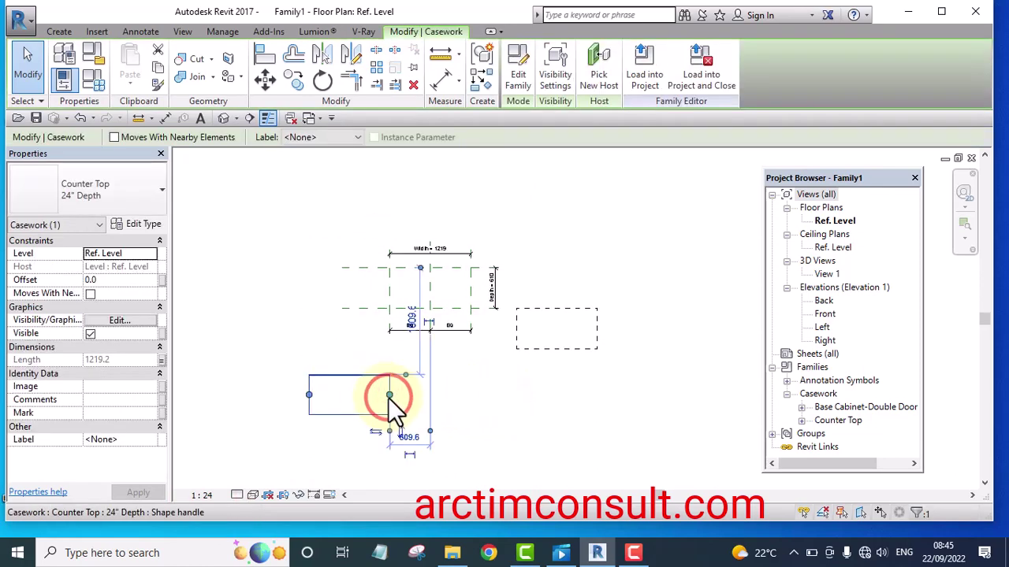
pyautogui.moveTo(349, 371); pyautogui.dragTo(360, 401)
pyautogui.click(490, 407)
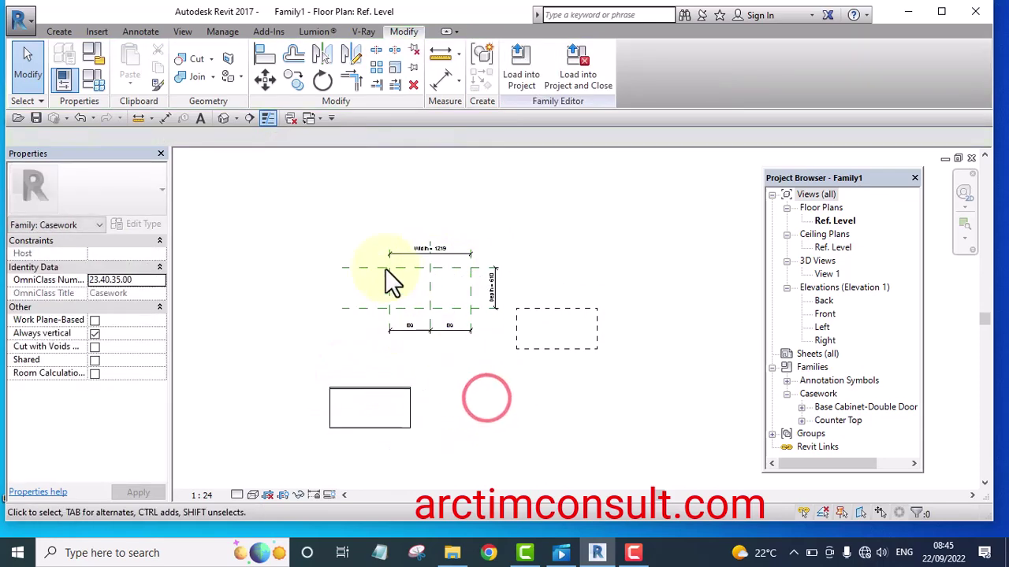
# Step: Align the base cabinet's centerline with the center reference plane and lock the alignment
pyautogui.click(257, 56)
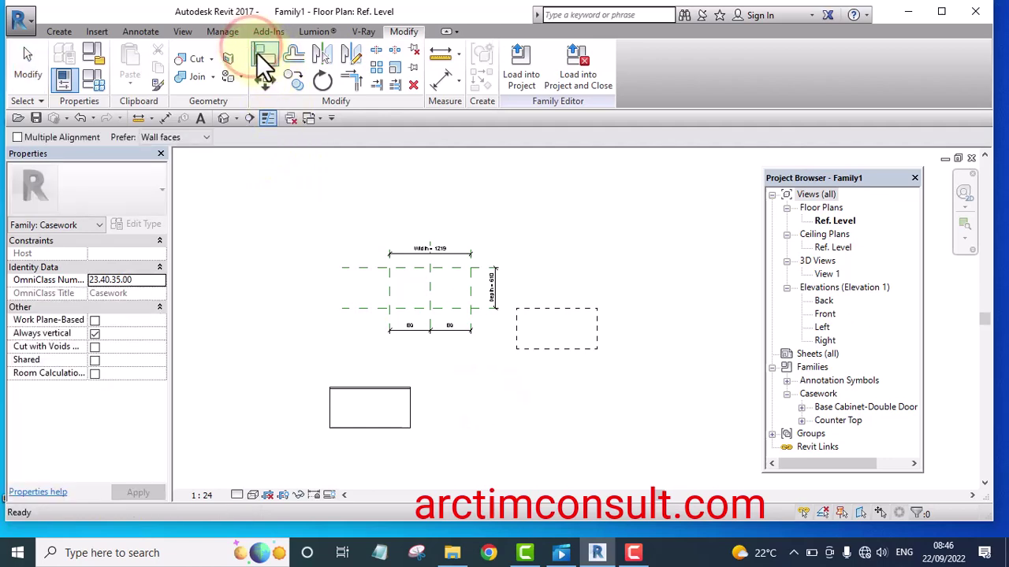
pyautogui.click(426, 285)
pyautogui.click(558, 331)
pyautogui.click(456, 324)
pyautogui.click(540, 364)
pyautogui.scroll(1, 544, 362)
pyautogui.scroll(4, 360, 315)
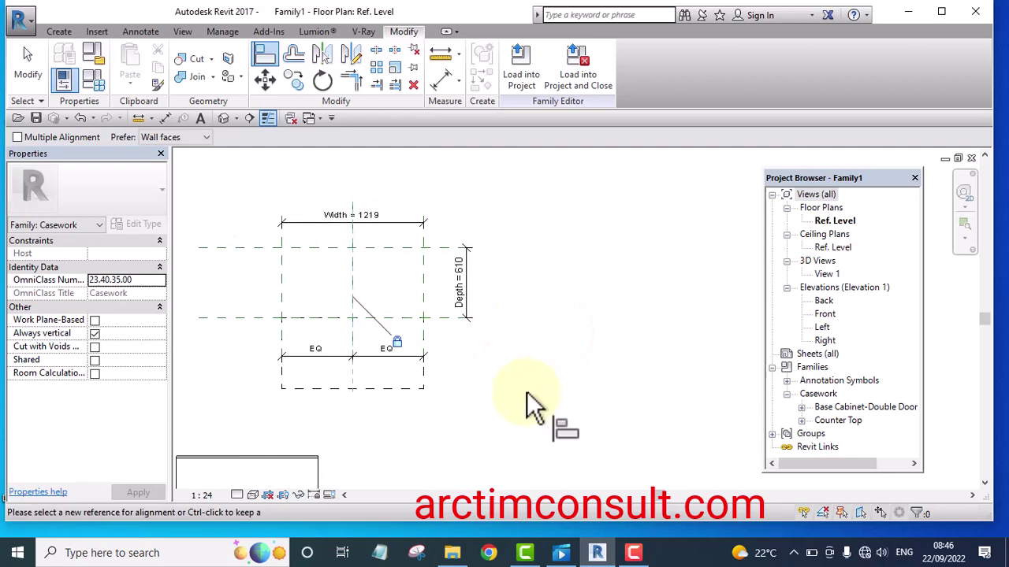
pyautogui.press('Escape')
pyautogui.press('Escape')
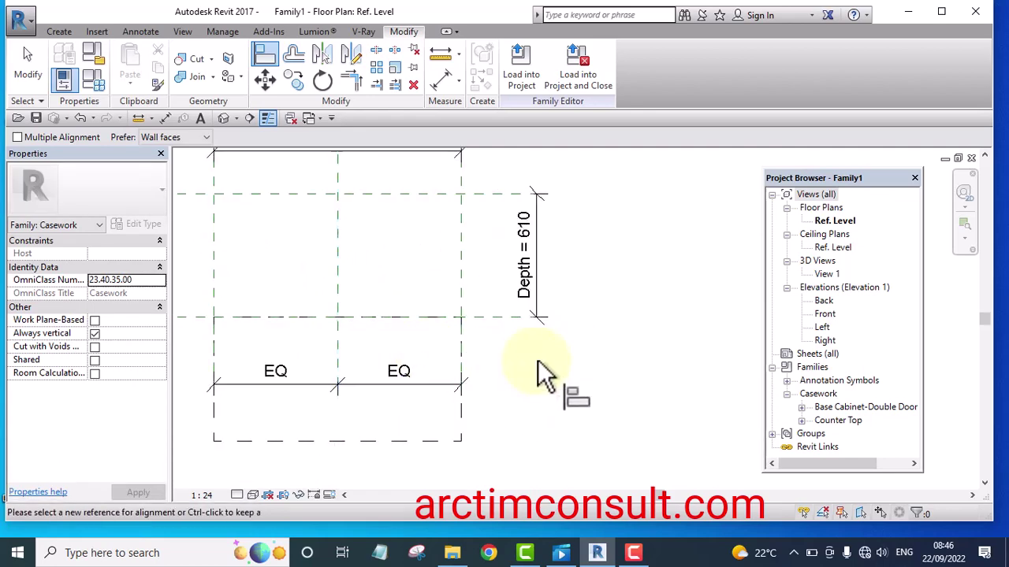
# Step: Move the base cabinet up so its back edge sits between the front and back reference planes
pyautogui.click(461, 407)
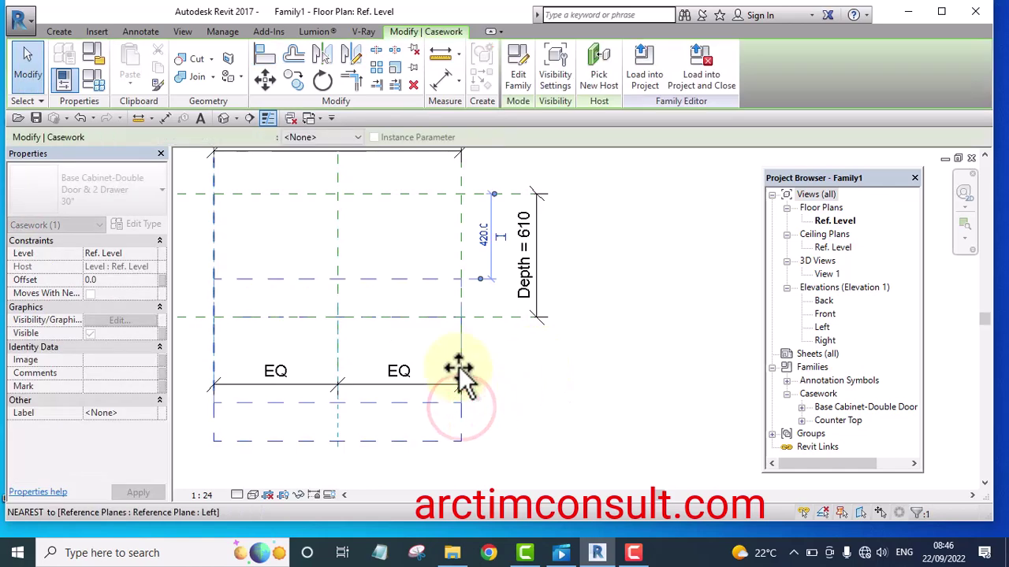
pyautogui.click(543, 408)
pyautogui.scroll(-4, 465, 312)
pyautogui.scroll(4, 468, 309)
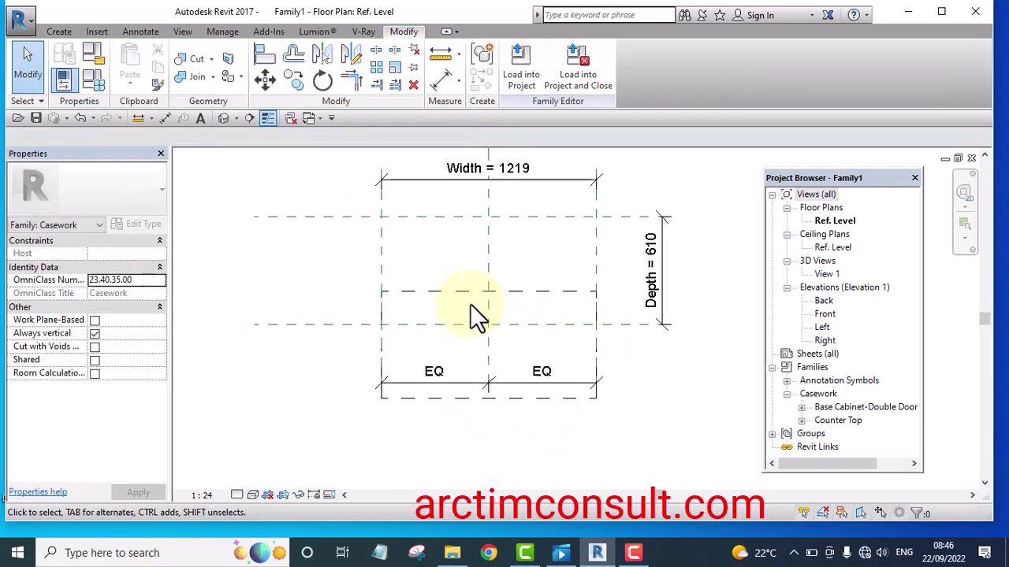
# Step: Align the base cabinet's back edge with the back reference plane and lock the alignment
pyautogui.click(265, 55)
pyautogui.click(328, 216)
pyautogui.click(444, 292)
pyautogui.click(435, 244)
pyautogui.scroll(-4, 526, 315)
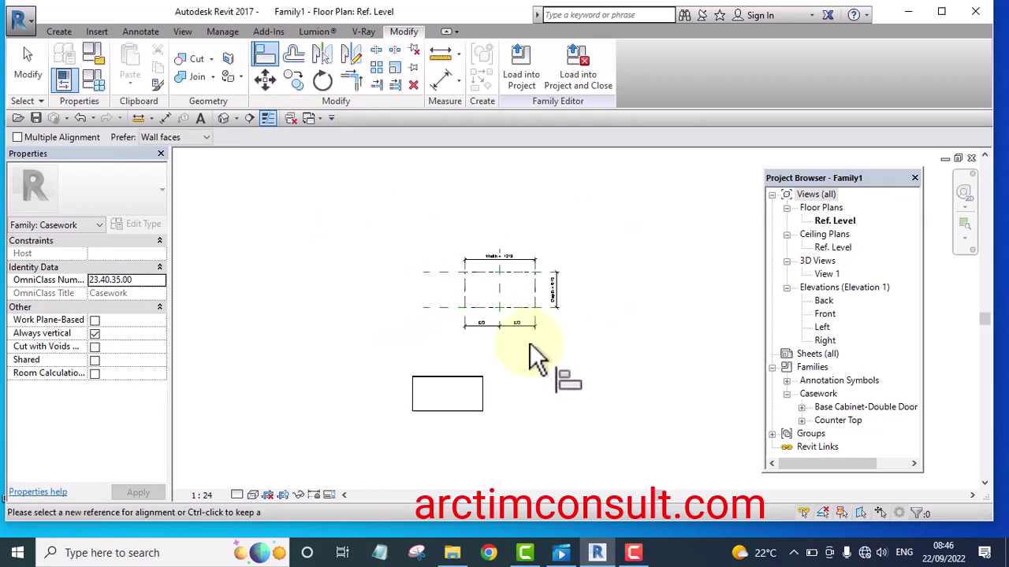
# Step: Align the counter top's back edge with the back reference plane and lock the alignment
pyautogui.click(418, 428)
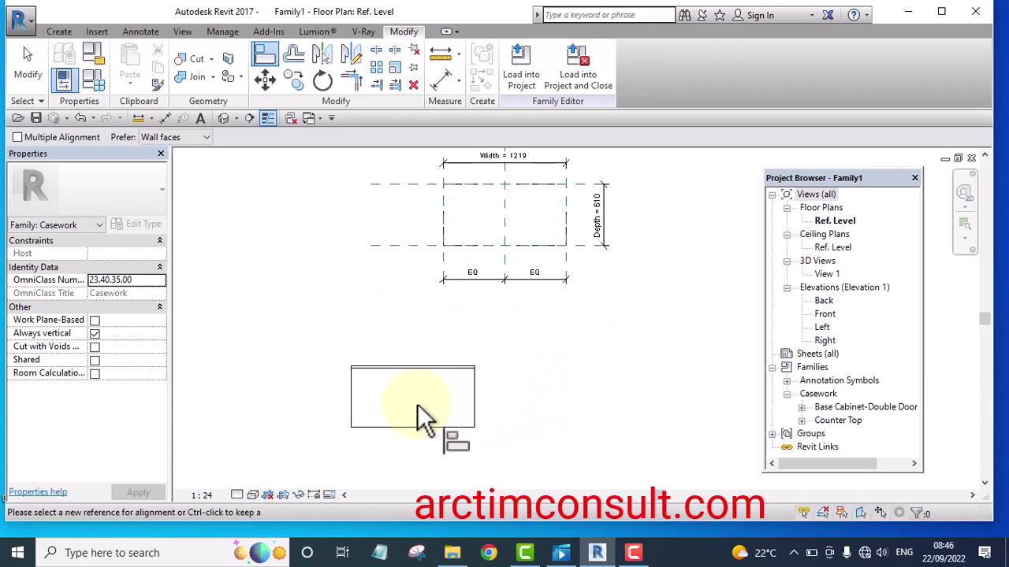
pyautogui.scroll(-2, 573, 388)
pyautogui.scroll(1, 475, 253)
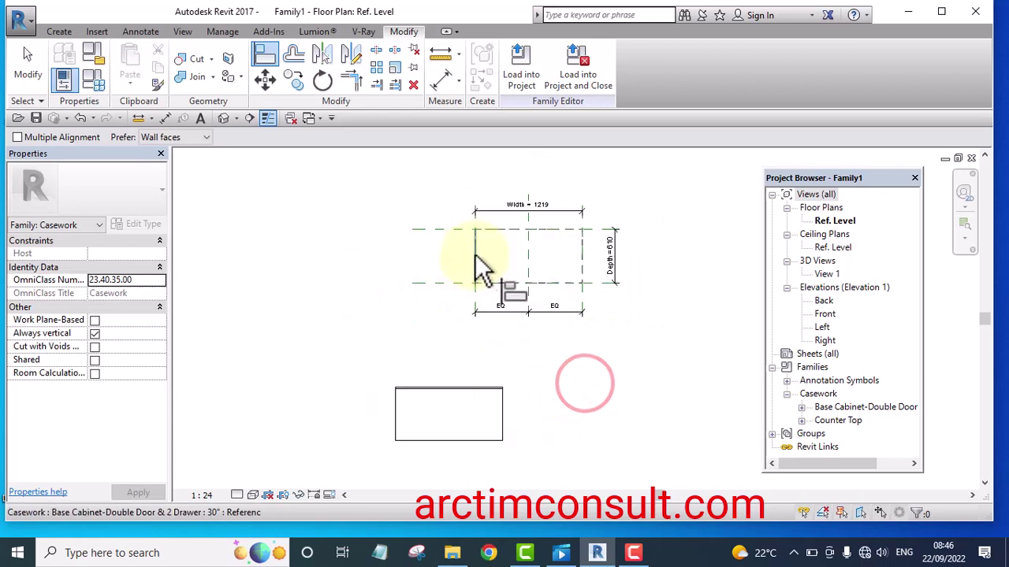
pyautogui.click(523, 395)
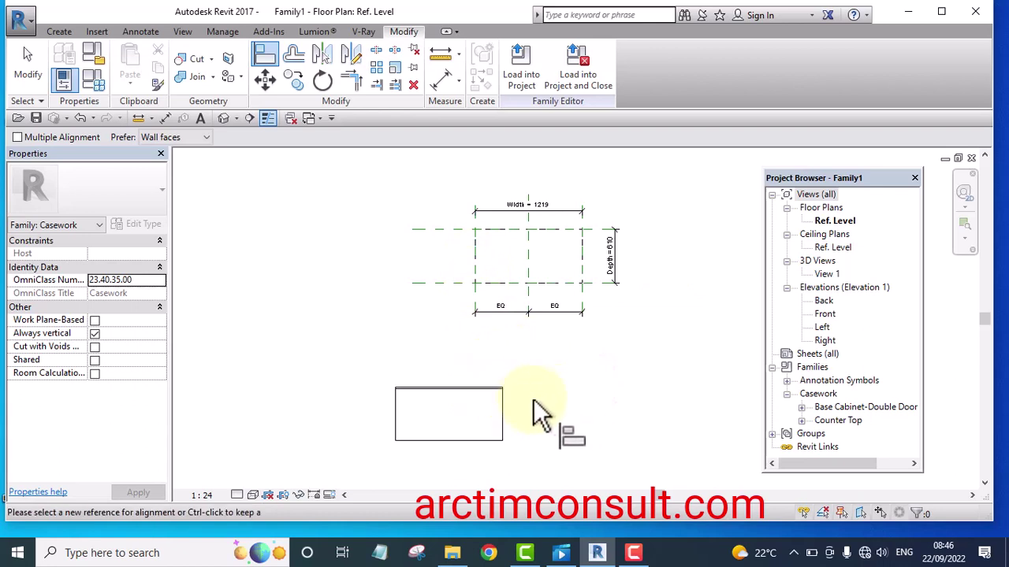
pyautogui.click(435, 230)
pyautogui.scroll(2, 455, 381)
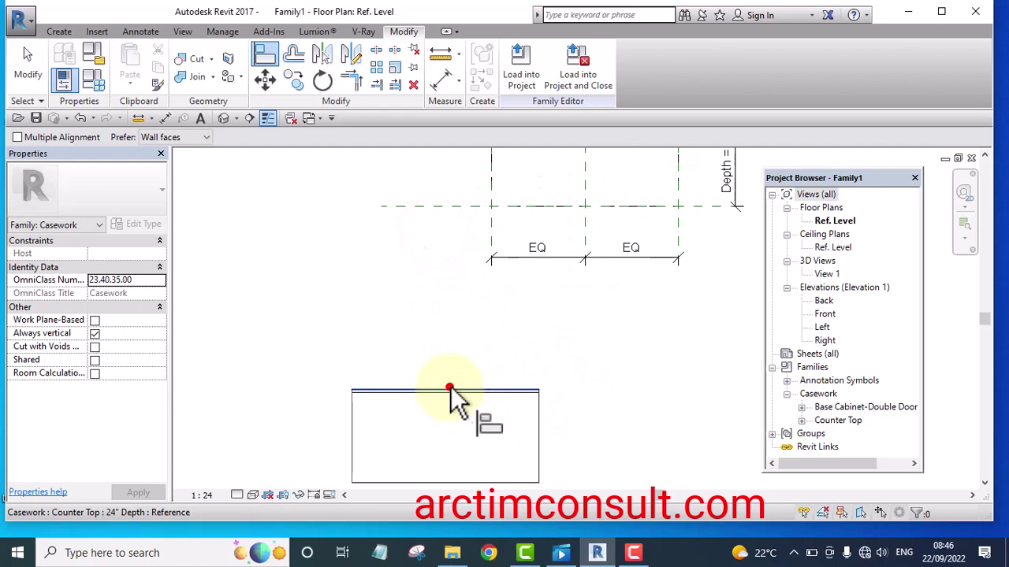
pyautogui.click(450, 386)
pyautogui.scroll(-2, 489, 308)
pyautogui.click(485, 248)
# Step: Align the counter top's right edge with the right reference plane and lock the alignment
pyautogui.scroll(3, 543, 370)
pyautogui.click(540, 296)
pyautogui.click(402, 308)
pyautogui.click(513, 283)
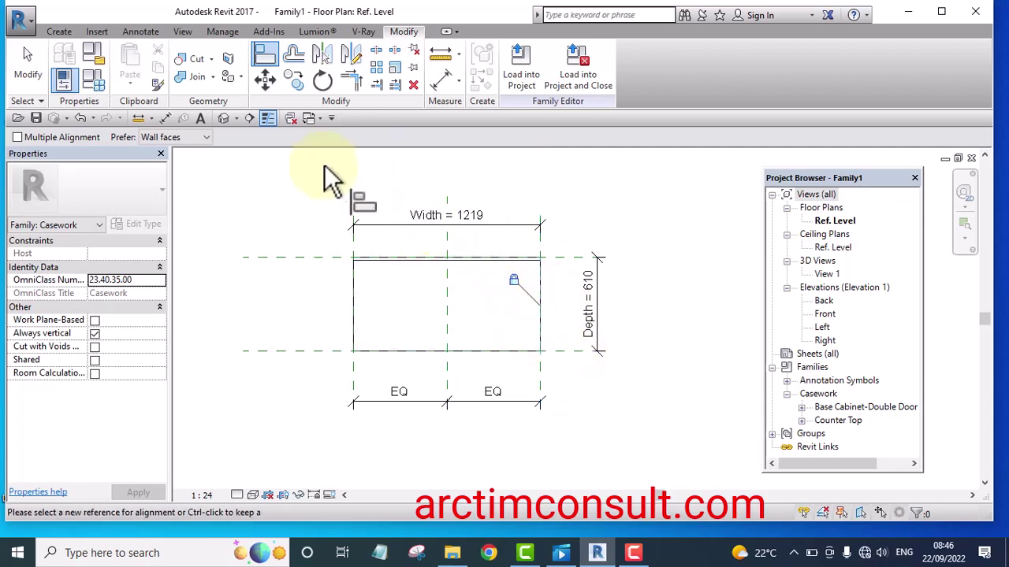
# Step: Show the combined cabinet and counter top in the default 3D view with the Shaded with Edges style and leave the Align command
pyautogui.click(224, 118)
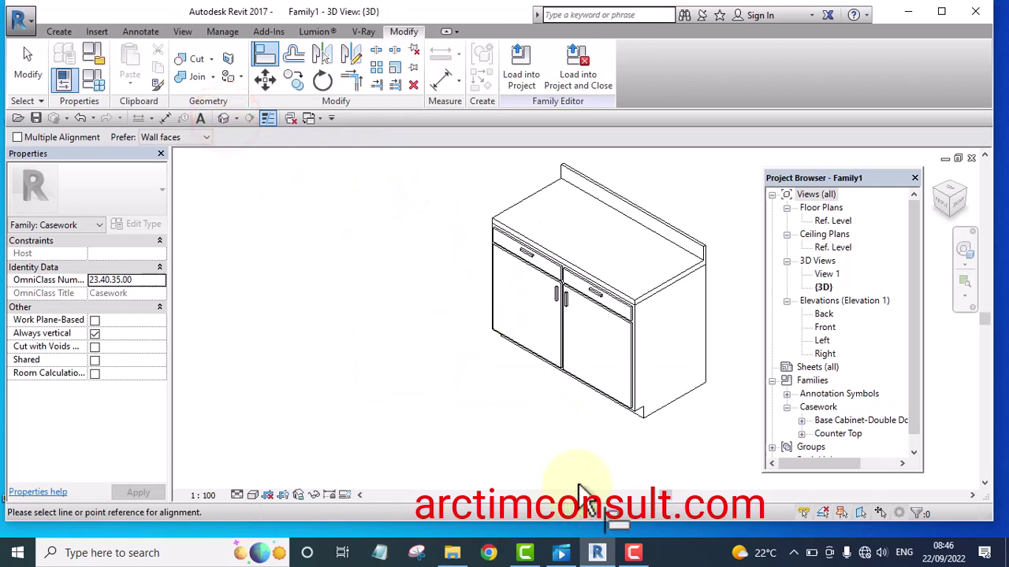
pyautogui.press('s')
pyautogui.press('d')
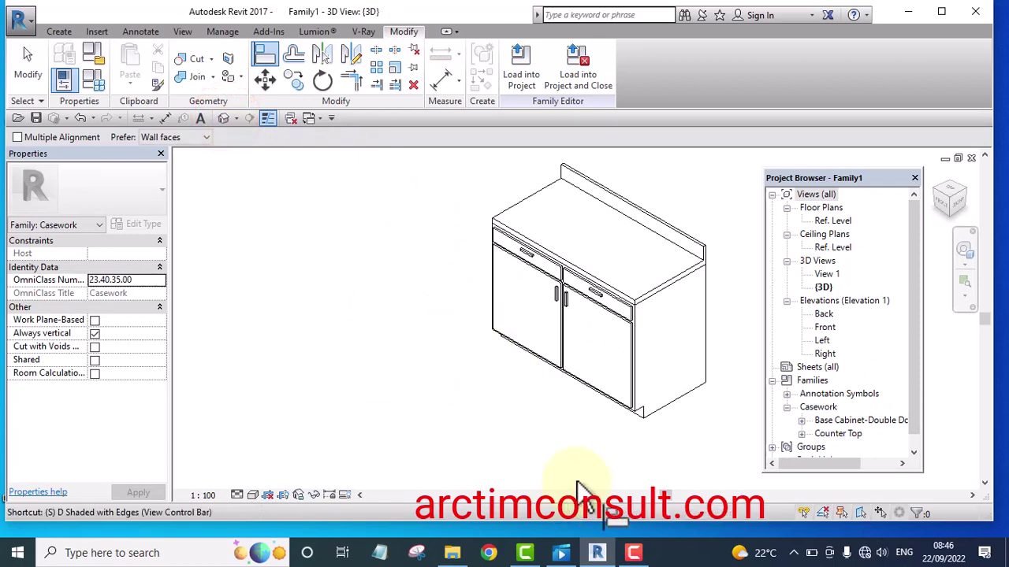
pyautogui.scroll(-3, 410, 417)
pyautogui.keyDown('shift'); pyautogui.moveTo(409, 421); pyautogui.dragTo(472, 347, button='middle'); pyautogui.keyUp('shift')
pyautogui.scroll(2, 537, 368)
pyautogui.scroll(1, 537, 367)
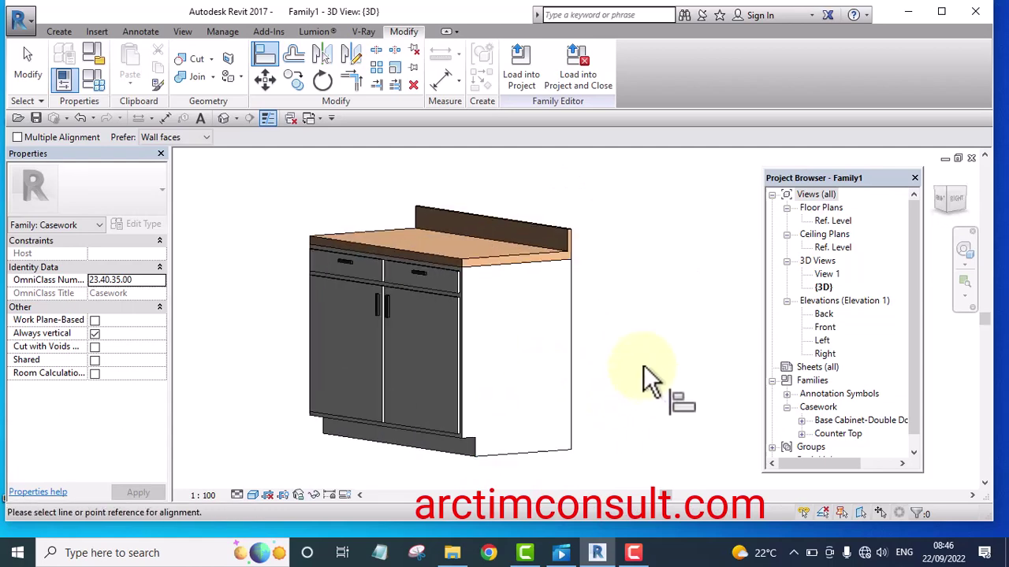
pyautogui.press('Escape')
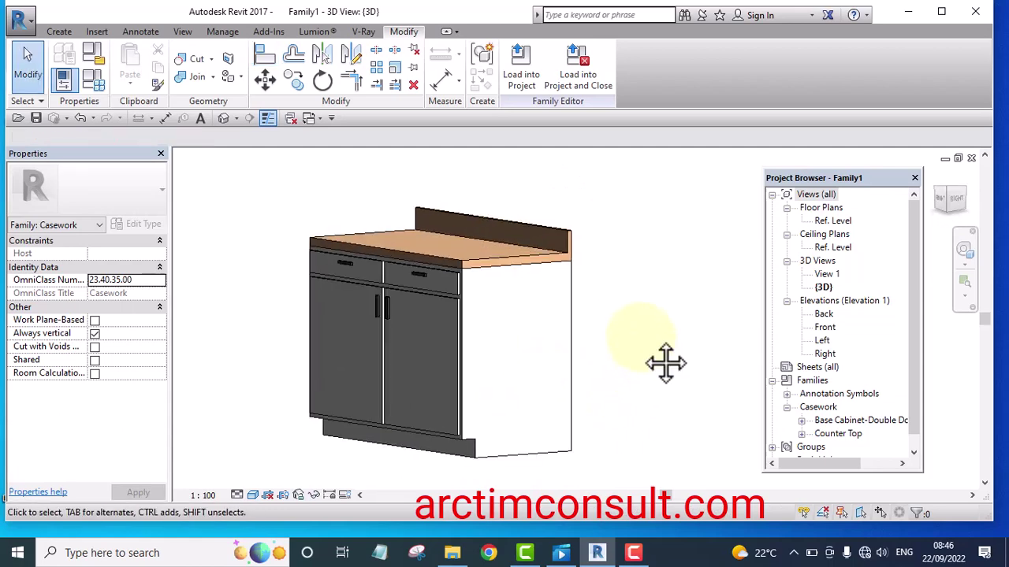
pyautogui.keyDown('shift'); pyautogui.moveTo(660, 367); pyautogui.dragTo(599, 382, button='middle'); pyautogui.keyUp('shift')
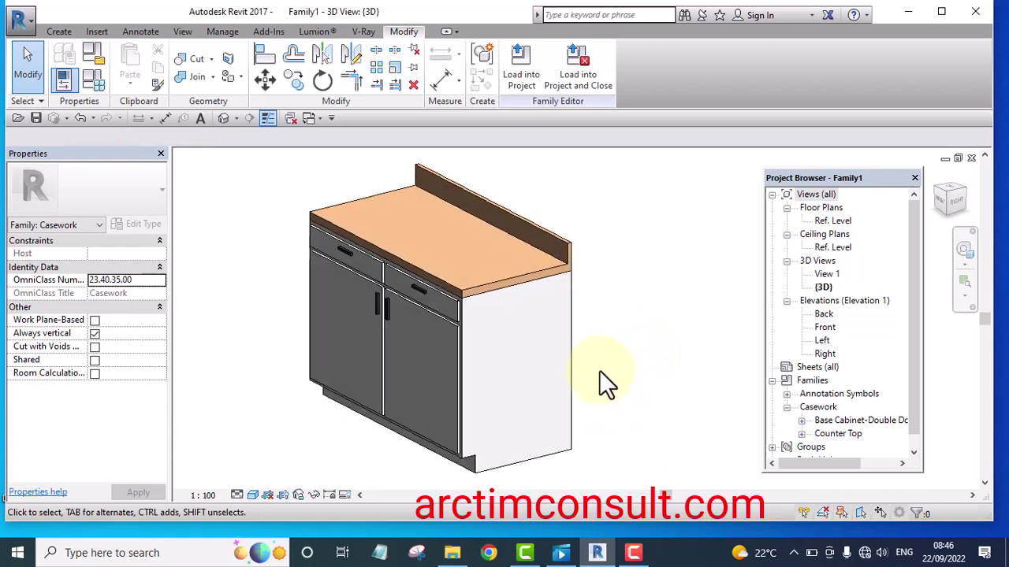
pyautogui.scroll(-2, 552, 339)
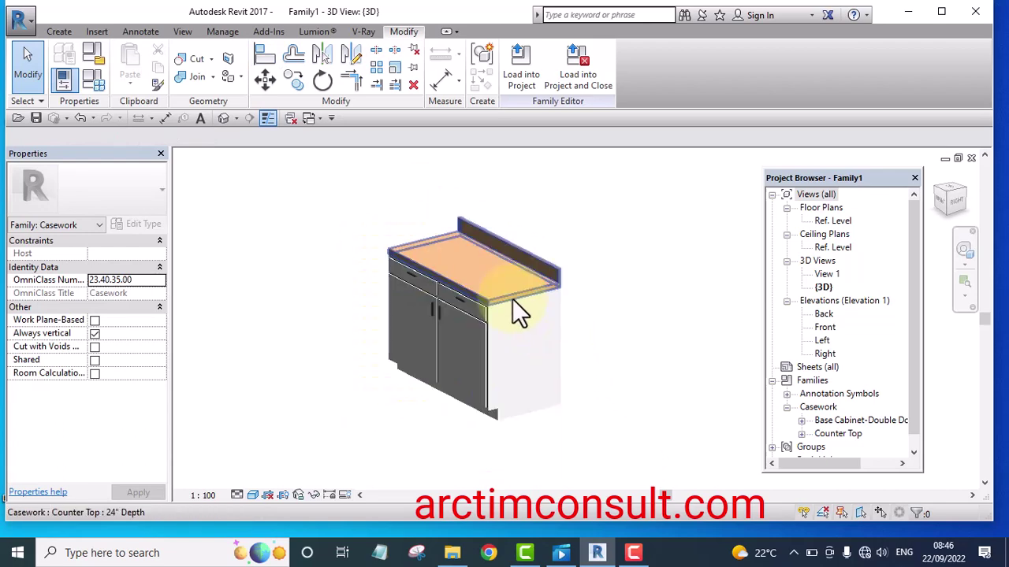
# Step: Set the casework family's Height parameter to 1200 in Family Types and accept the change
pyautogui.click(89, 78)
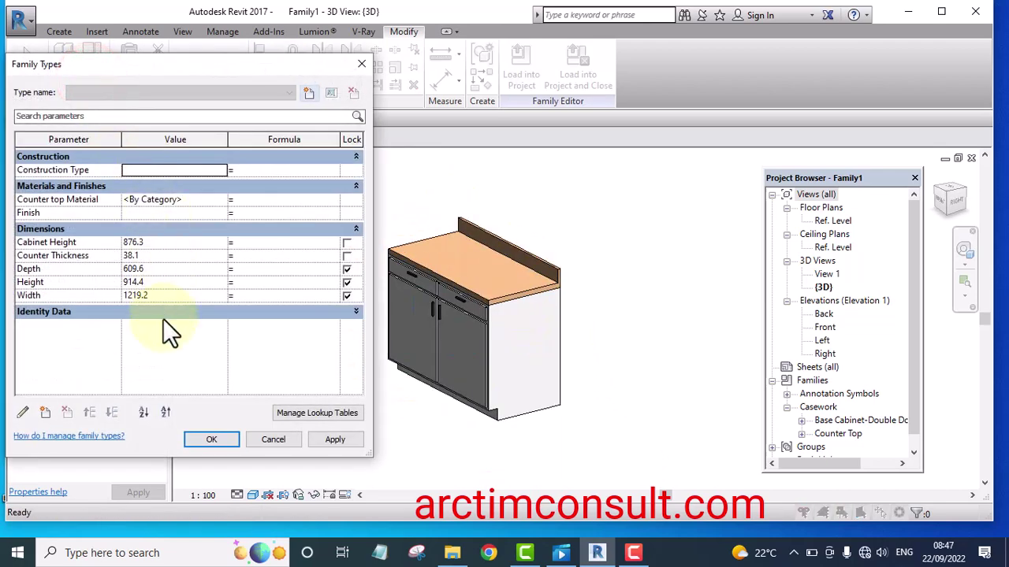
pyautogui.click(149, 286)
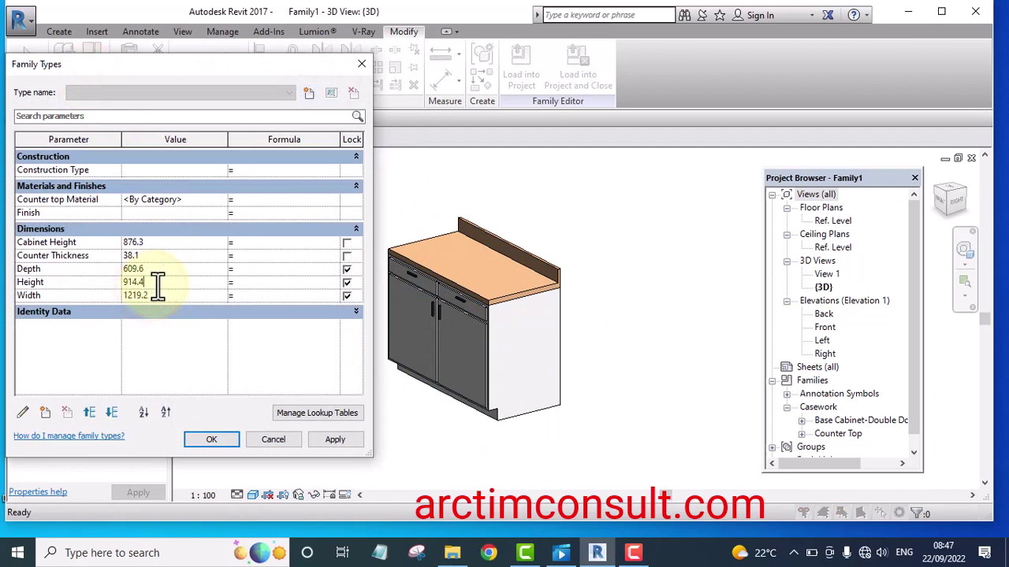
pyautogui.moveTo(158, 285); pyautogui.dragTo(113, 292)
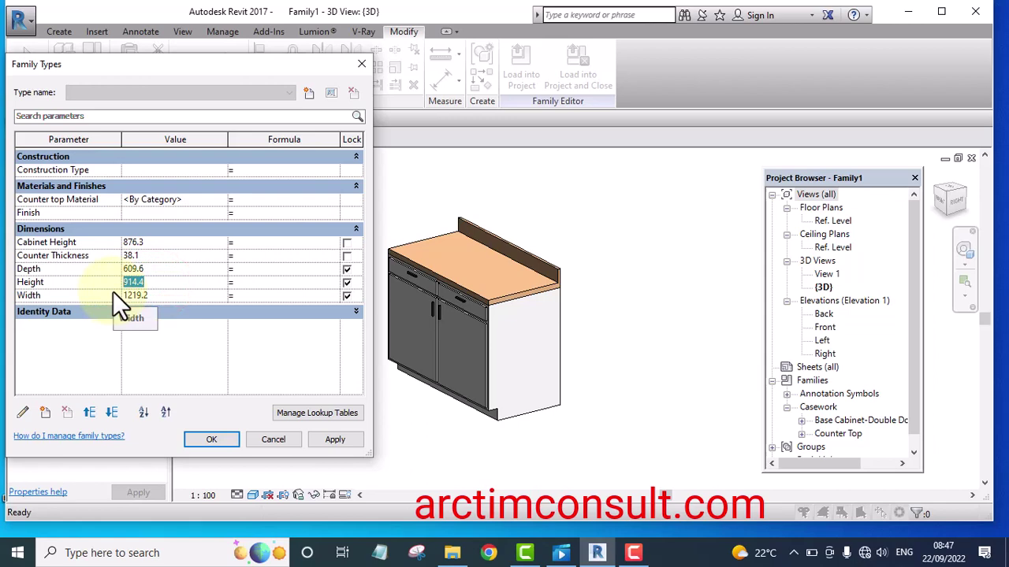
pyautogui.write('120')
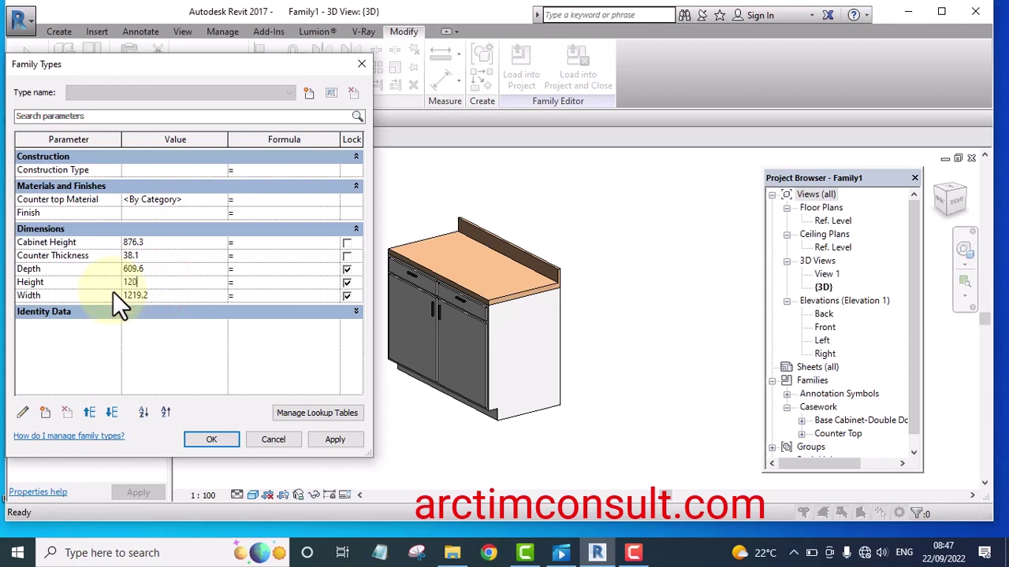
pyautogui.write('0')
pyautogui.click(331, 440)
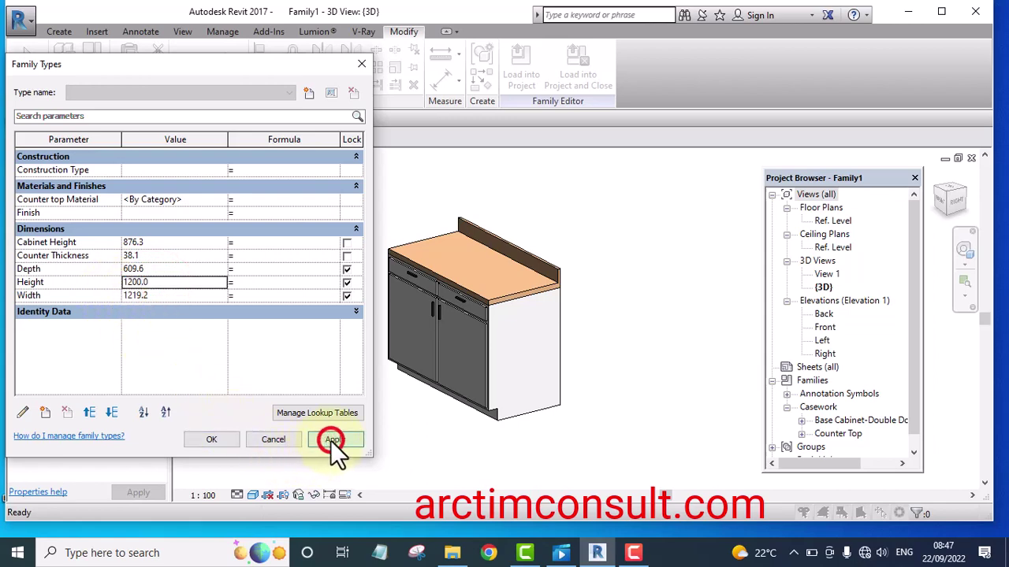
pyautogui.click(210, 444)
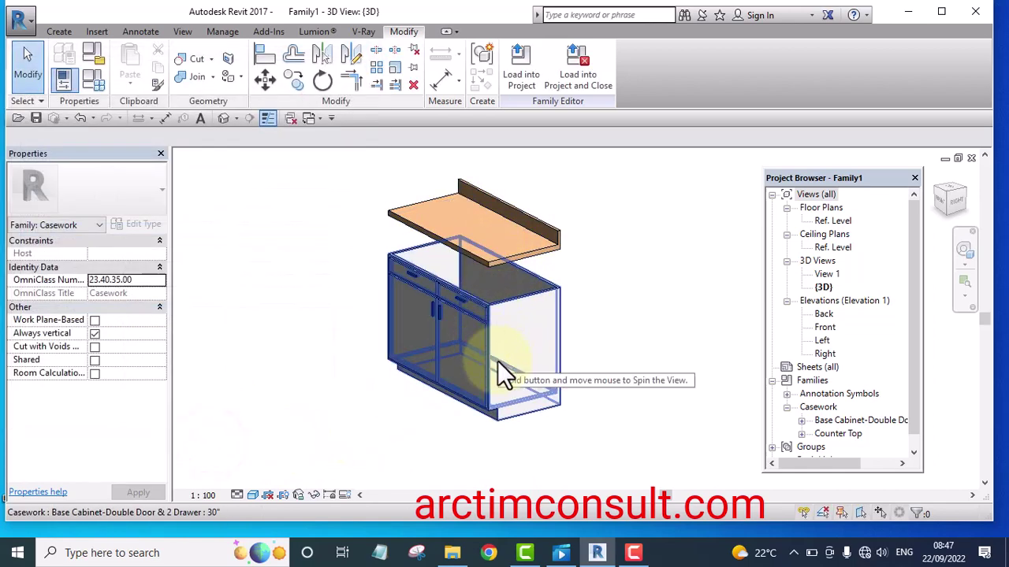
# Step: Give the Cabinet Height parameter the formula Height - Counter Thickness in Family Types and accept it
pyautogui.scroll(2, 496, 323)
pyautogui.scroll(-2, 498, 331)
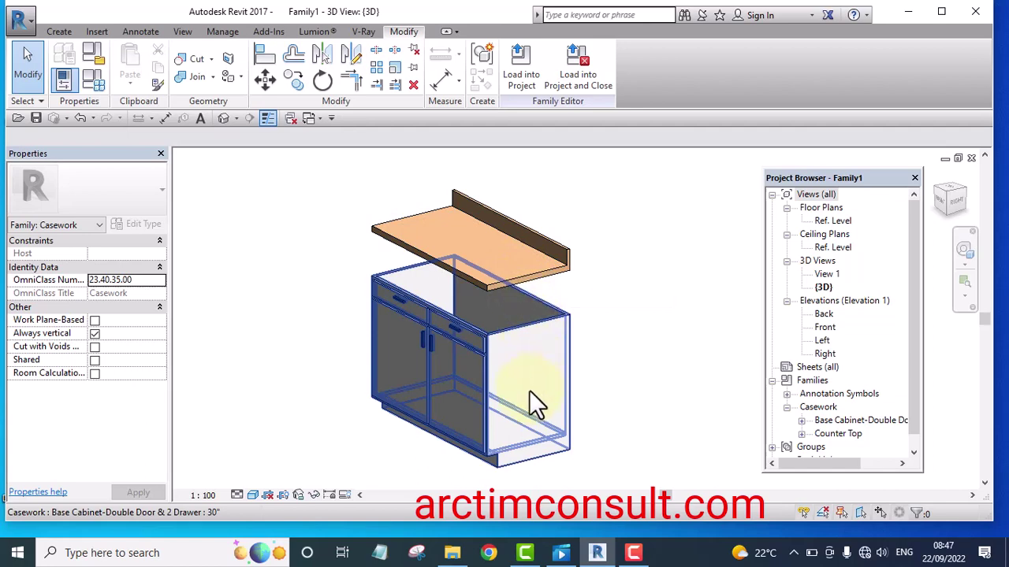
pyautogui.keyDown('shift'); pyautogui.moveTo(529, 391); pyautogui.dragTo(416, 394, button='middle'); pyautogui.keyUp('shift')
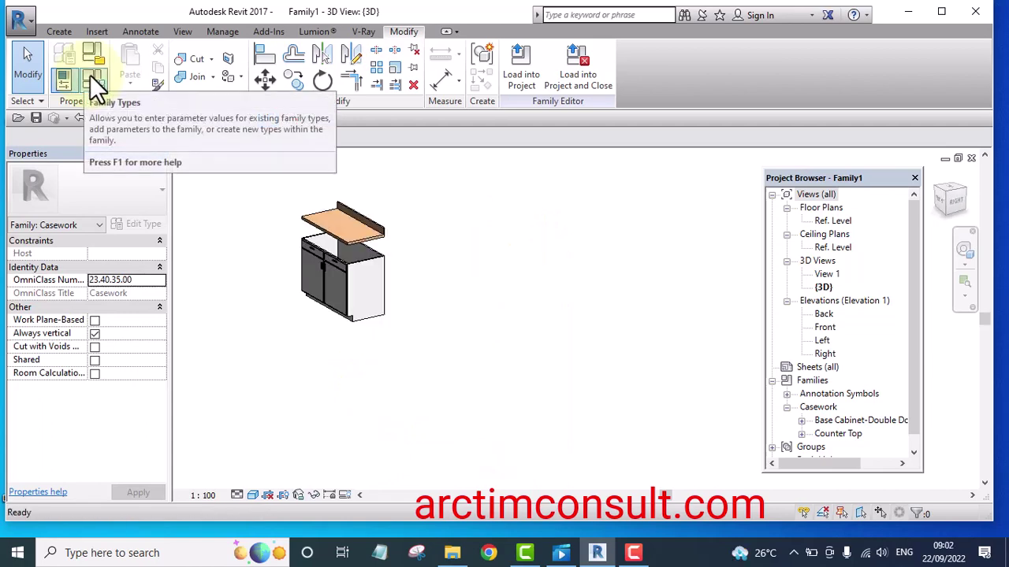
pyautogui.click(90, 75)
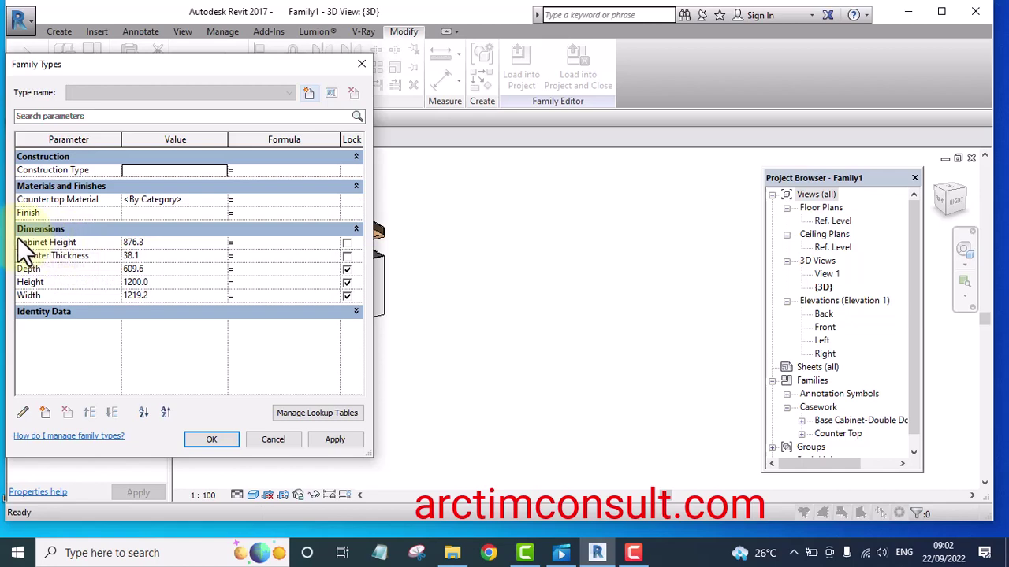
pyautogui.click(241, 244)
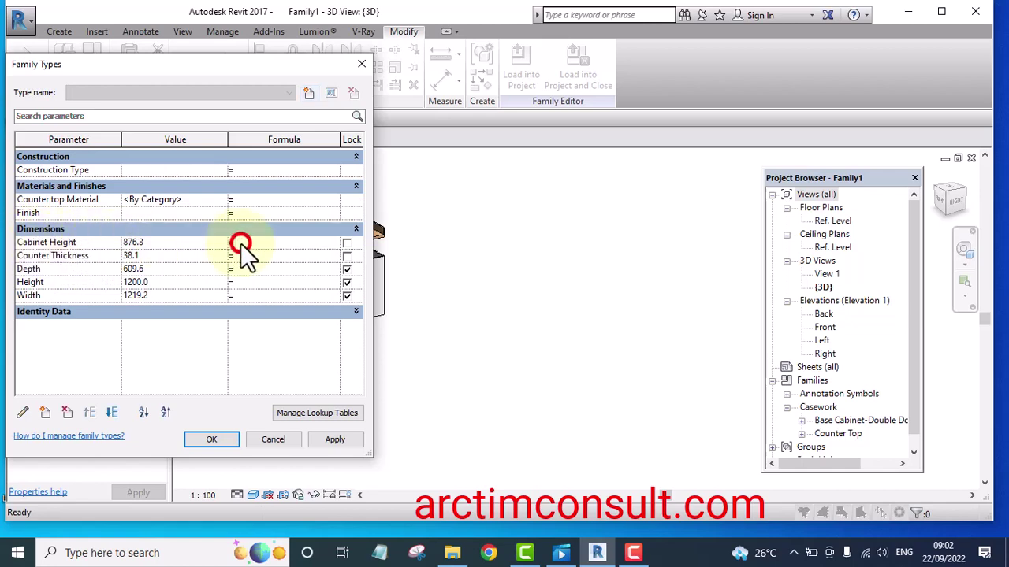
pyautogui.write('Height-Counter')
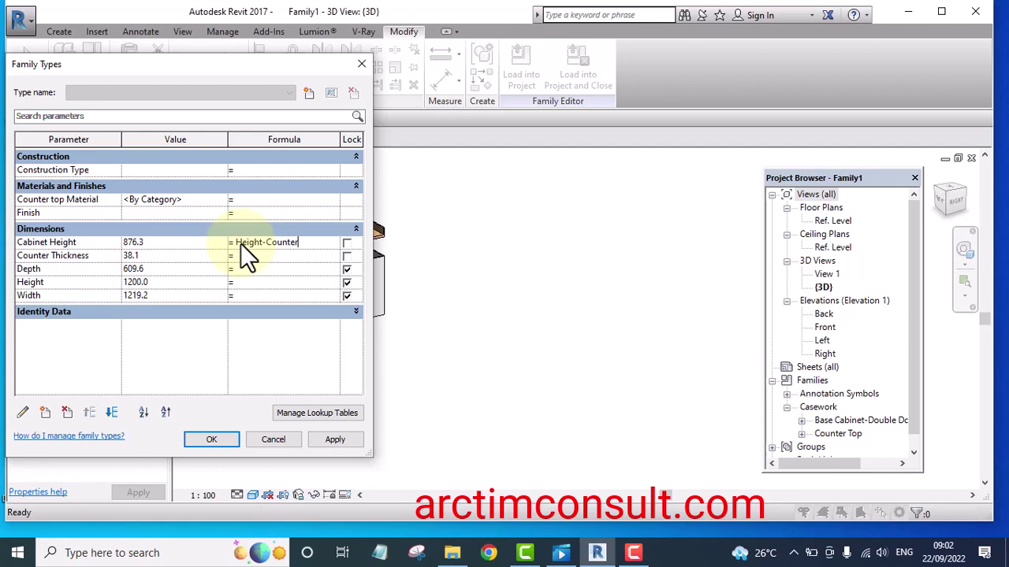
pyautogui.write(' Thickness')
pyautogui.click(344, 439)
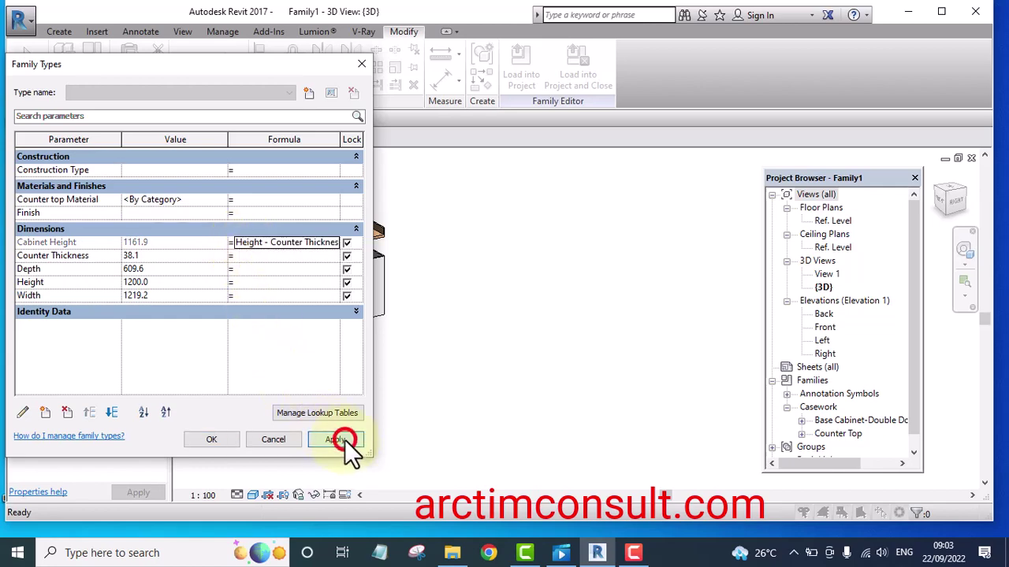
pyautogui.click(211, 440)
# Step: Examine in 3D how the base cabinet meets the underside of the counter top from several angles
pyautogui.scroll(3, 370, 244)
pyautogui.keyDown('shift'); pyautogui.moveTo(376, 242); pyautogui.dragTo(509, 297, button='middle'); pyautogui.keyUp('shift')
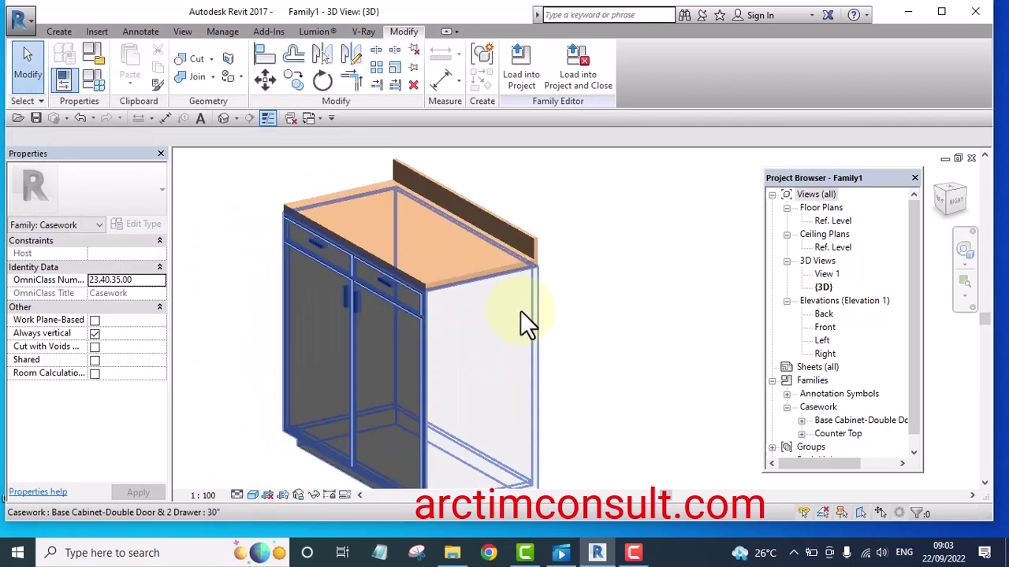
pyautogui.scroll(-2, 636, 441)
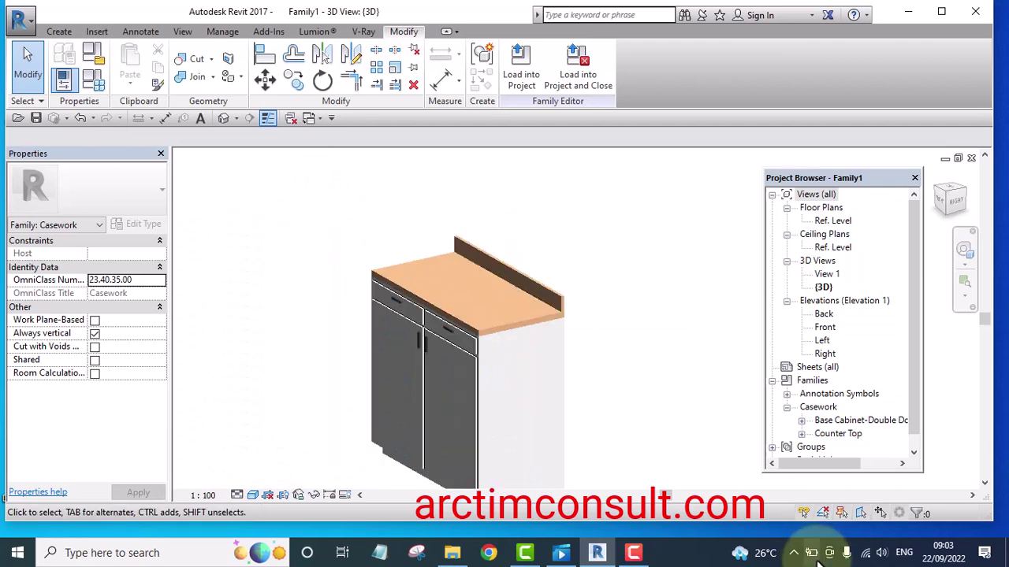
pyautogui.keyDown('shift'); pyautogui.moveTo(599, 315); pyautogui.dragTo(508, 277, button='middle'); pyautogui.keyUp('shift')
pyautogui.scroll(-2, 528, 295)
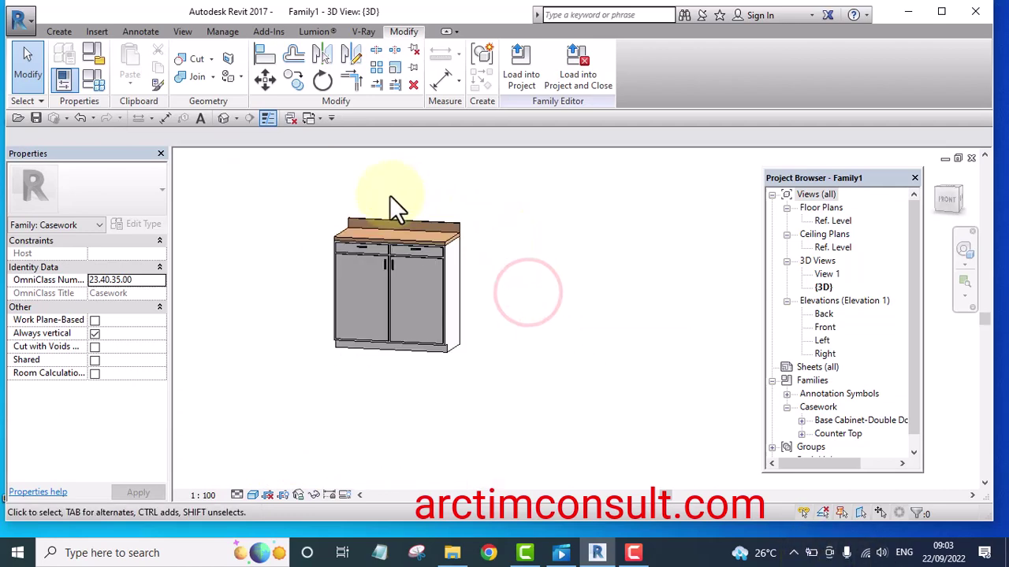
pyautogui.scroll(4, 362, 275)
pyautogui.scroll(-3, 472, 252)
pyautogui.keyDown('shift'); pyautogui.moveTo(529, 266); pyautogui.dragTo(533, 368, button='middle'); pyautogui.keyUp('shift')
pyautogui.scroll(4, 497, 241)
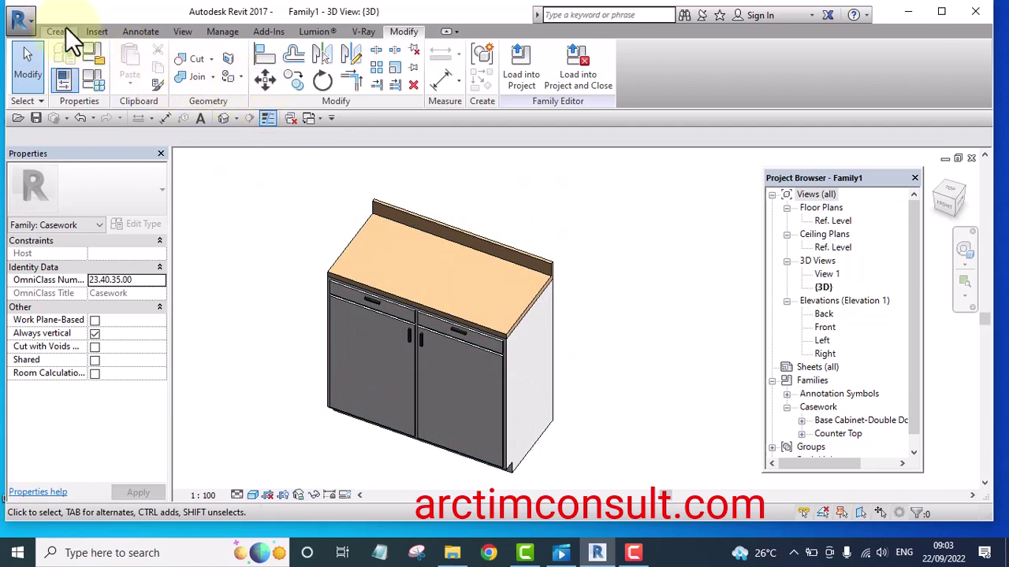
# Step: Open the Sink Kitchen-Island family from the Sinks folder of the US Imperial library's architectural plumbing families
pyautogui.click(30, 17)
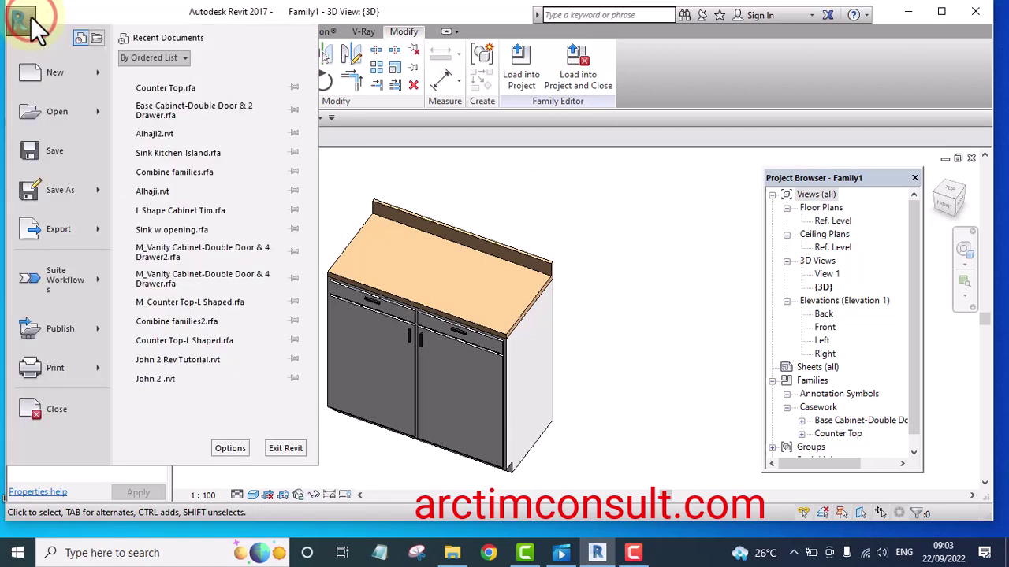
pyautogui.moveTo(95, 112)
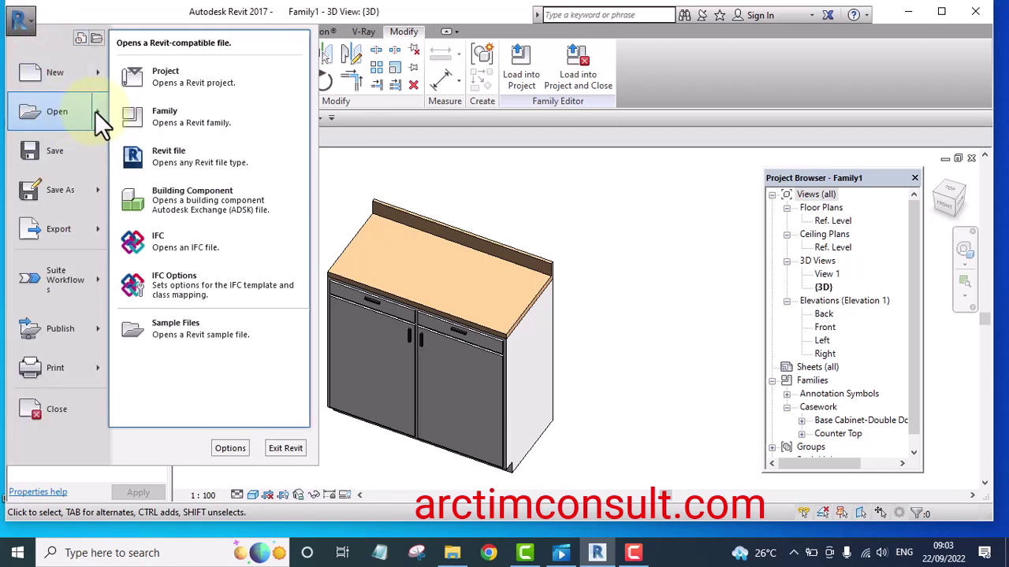
pyautogui.click(174, 118)
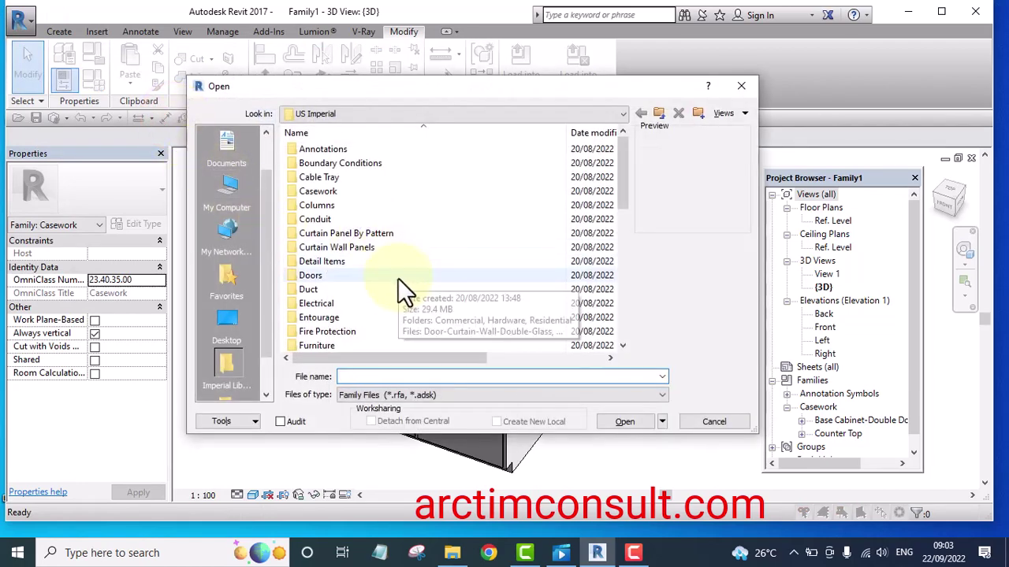
pyautogui.scroll(-4, 397, 278)
pyautogui.scroll(-2, 624, 229)
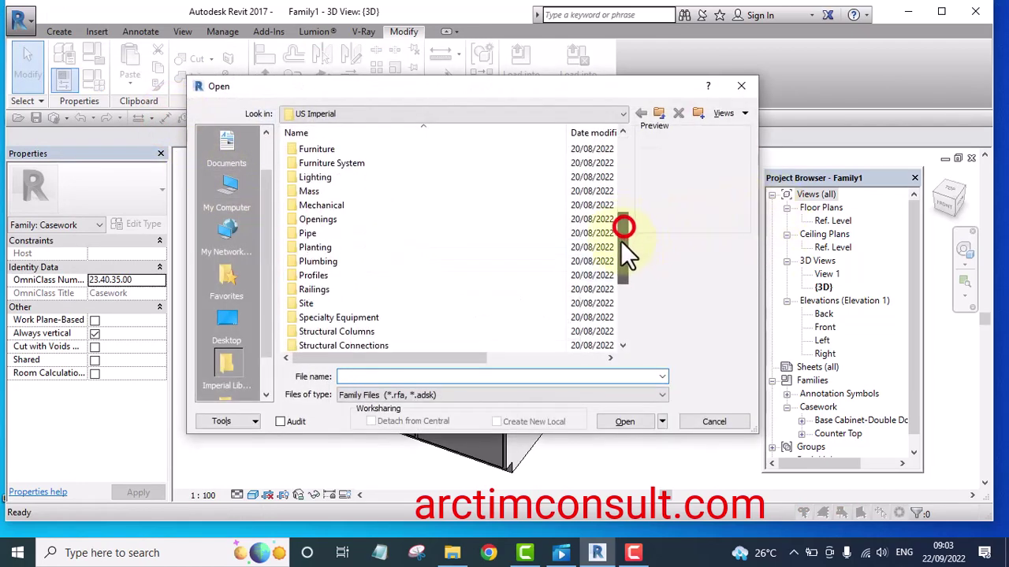
pyautogui.doubleClick(317, 233)
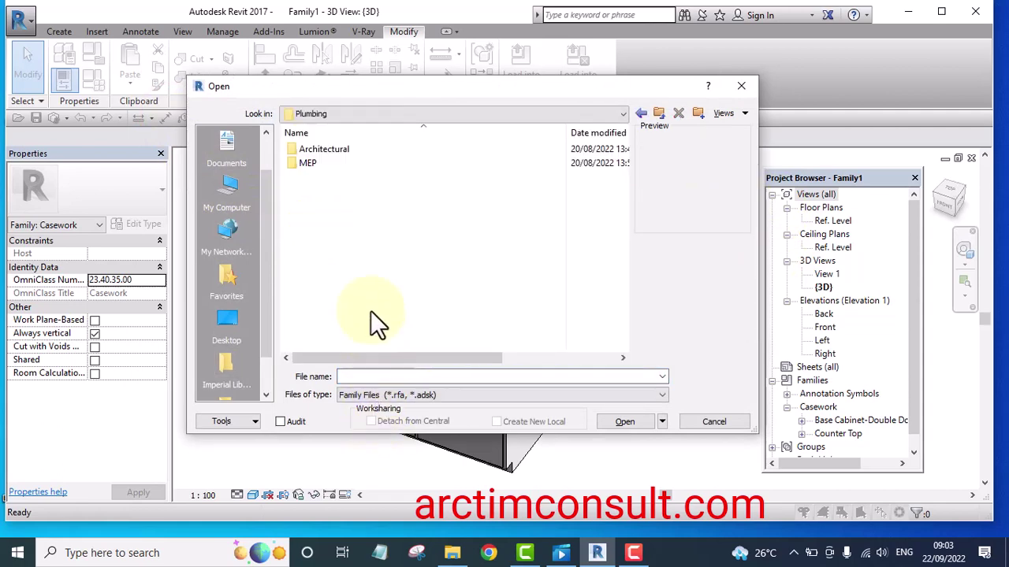
pyautogui.doubleClick(331, 149)
pyautogui.doubleClick(320, 164)
pyautogui.doubleClick(321, 207)
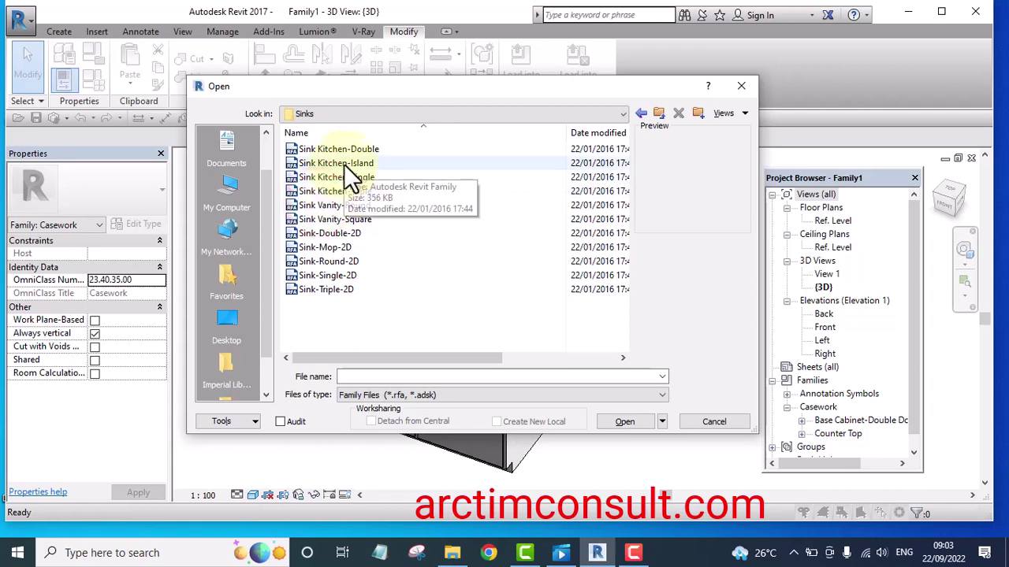
pyautogui.click(343, 163)
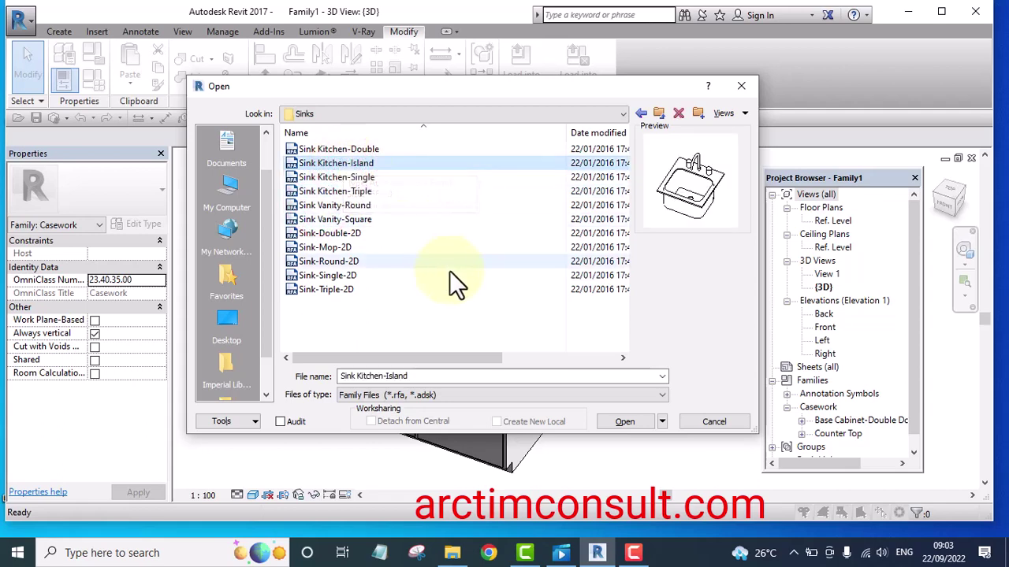
pyautogui.click(623, 425)
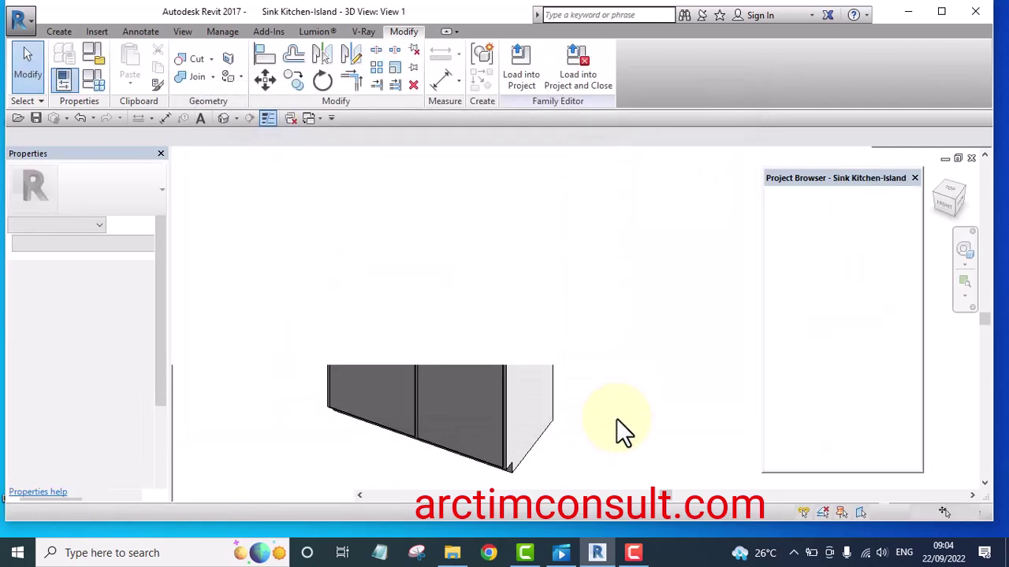
# Step: Examine the kitchen island sink in 3D from the front, back and side, including the bowl beneath the rim
pyautogui.moveTo(581, 387); pyautogui.dragTo(386, 333, button='middle')
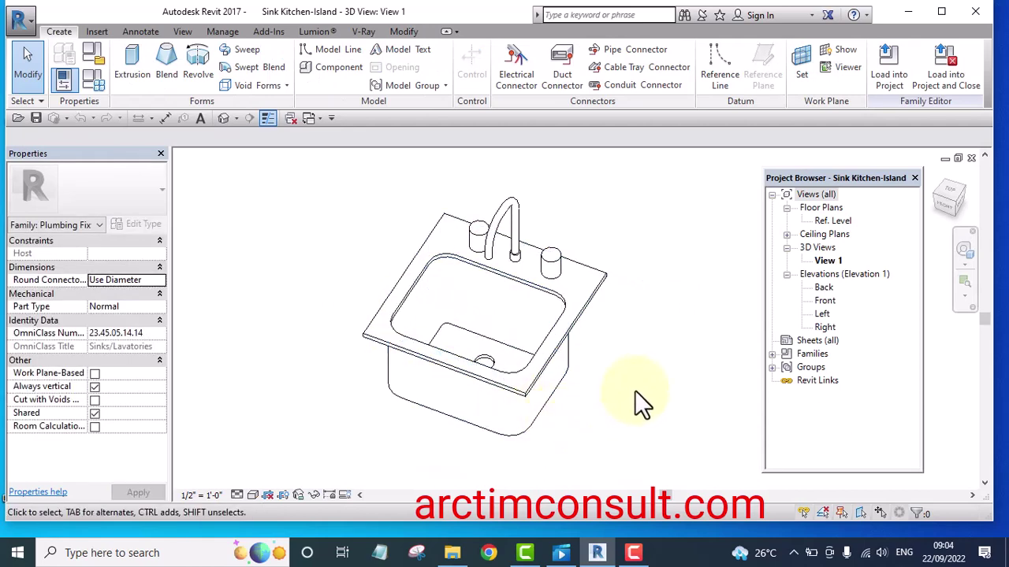
pyautogui.keyDown('shift'); pyautogui.moveTo(626, 392); pyautogui.dragTo(360, 286, button='middle'); pyautogui.keyUp('shift')
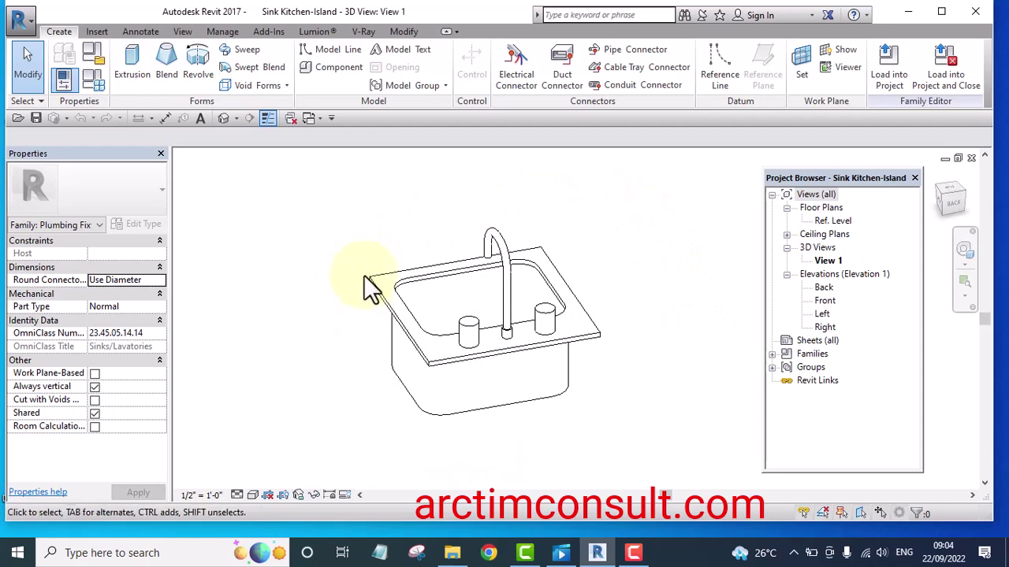
pyautogui.keyDown('shift'); pyautogui.moveTo(670, 378); pyautogui.dragTo(797, 361, button='middle'); pyautogui.keyUp('shift')
pyautogui.keyDown('shift'); pyautogui.moveTo(640, 354); pyautogui.dragTo(385, 341, button='middle'); pyautogui.keyUp('shift')
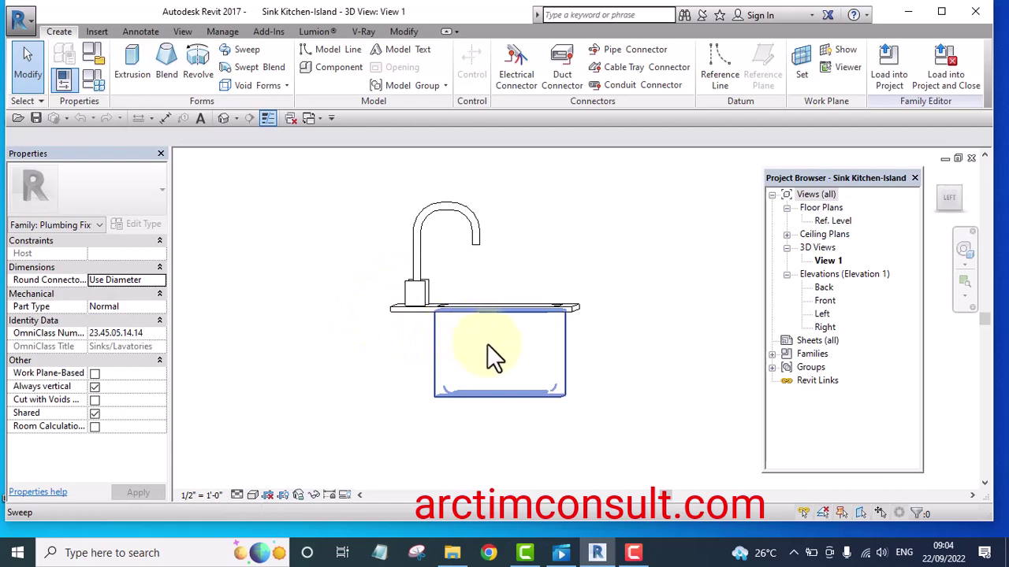
pyautogui.keyDown('shift'); pyautogui.moveTo(635, 299); pyautogui.dragTo(654, 425, button='middle'); pyautogui.keyUp('shift')
pyautogui.keyDown('shift'); pyautogui.moveTo(640, 379); pyautogui.dragTo(488, 308, button='middle'); pyautogui.keyUp('shift')
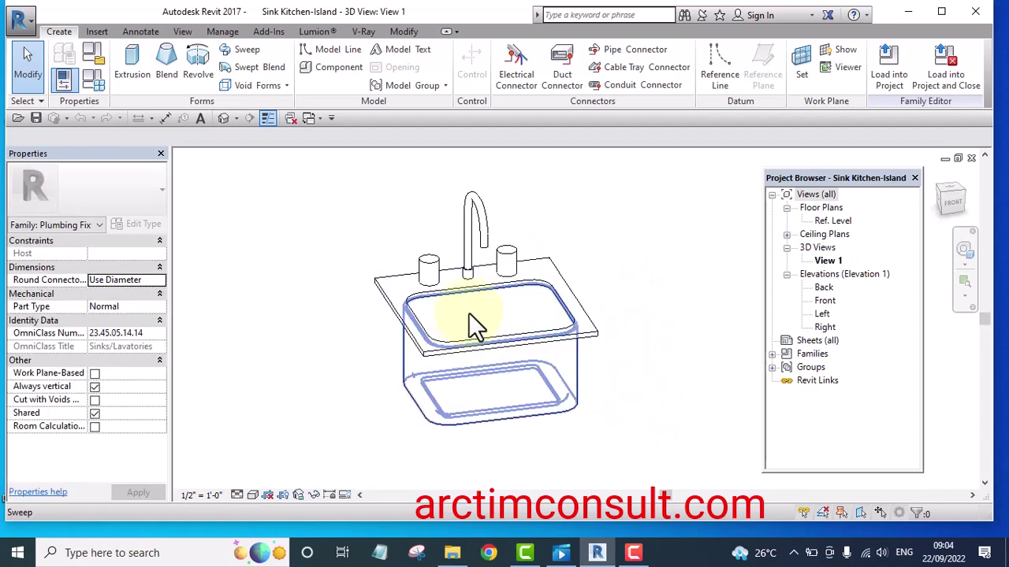
pyautogui.keyDown('shift'); pyautogui.moveTo(632, 258); pyautogui.dragTo(607, 236, button='middle'); pyautogui.keyUp('shift')
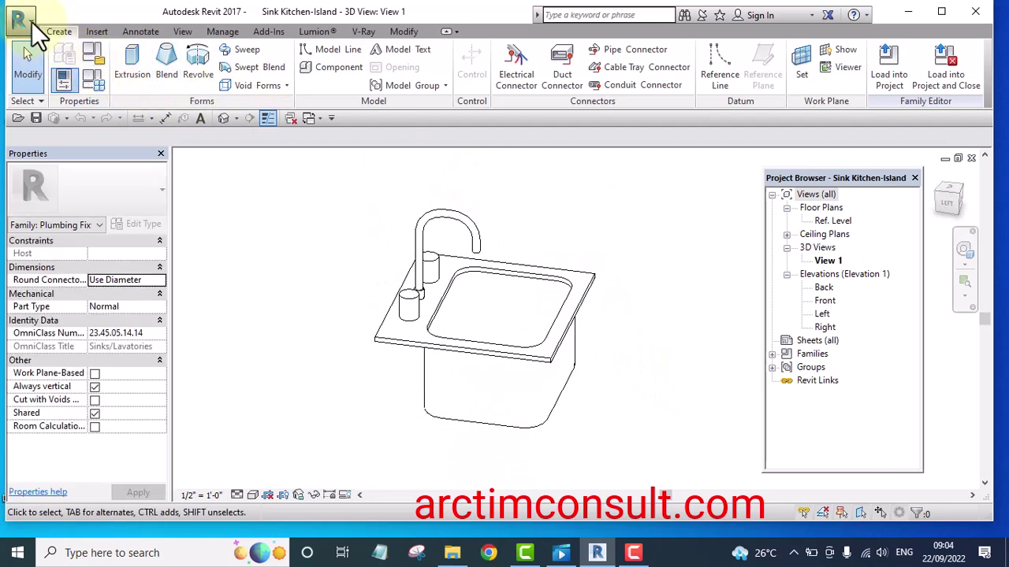
# Step: Create a new family from the Generic Model face based template
pyautogui.click(24, 17)
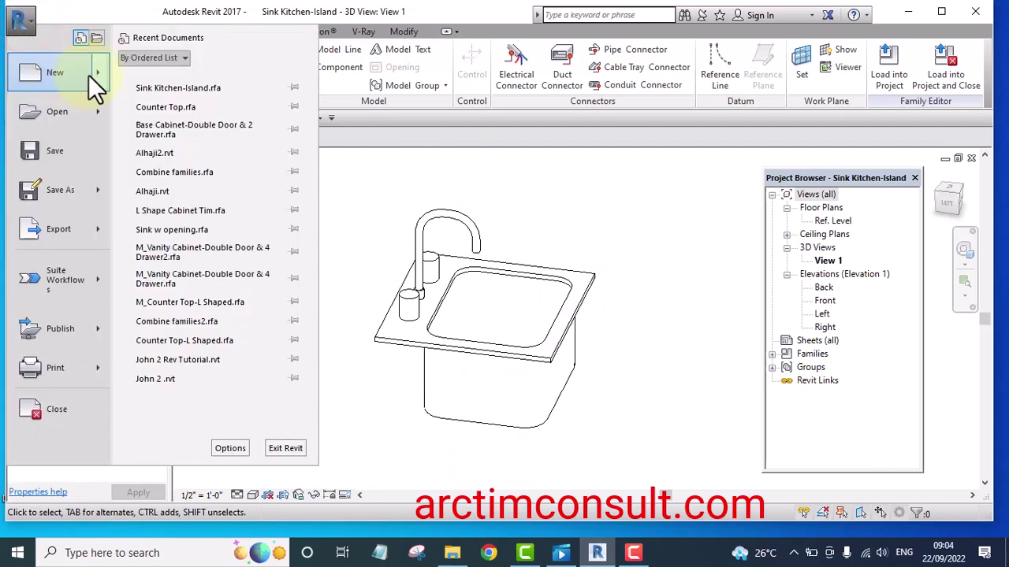
pyautogui.moveTo(97, 72)
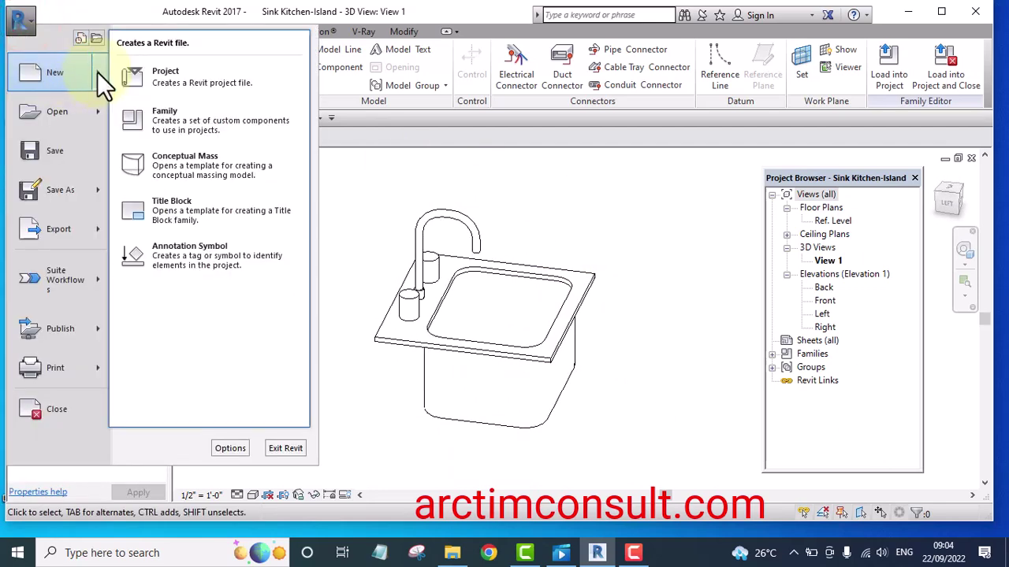
pyautogui.click(172, 120)
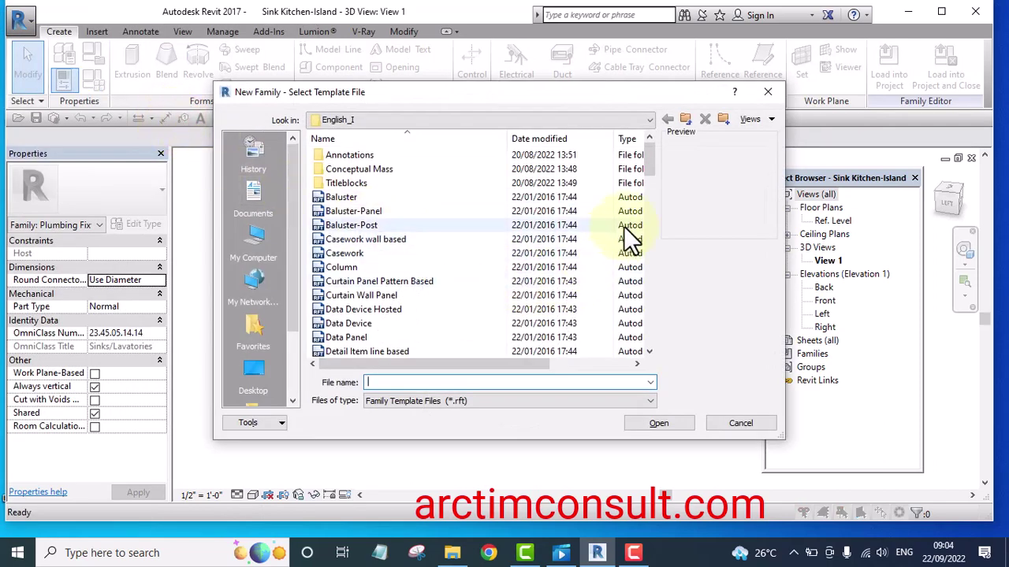
pyautogui.click(648, 155)
pyautogui.moveTo(648, 154); pyautogui.dragTo(657, 228)
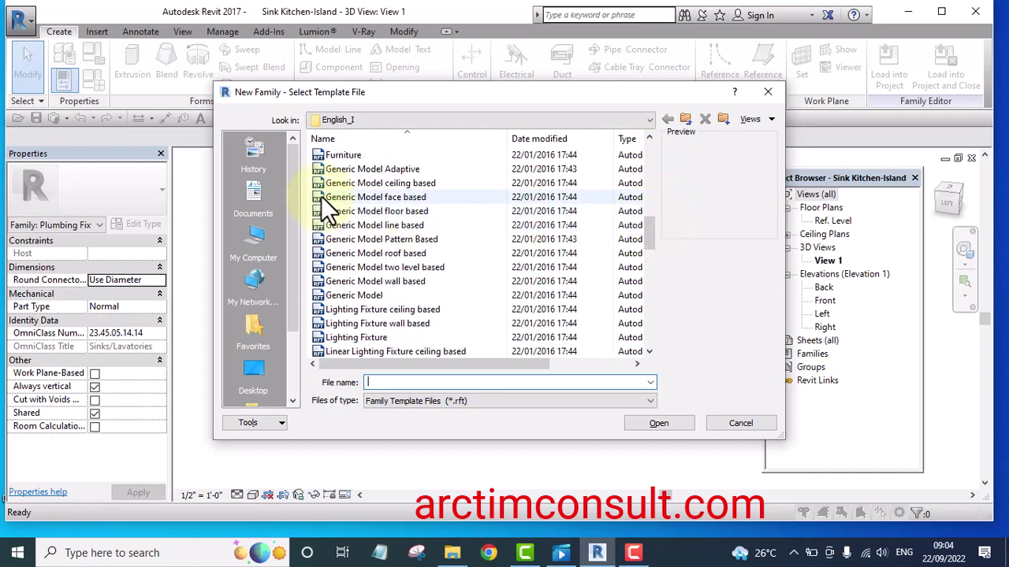
pyautogui.click(397, 197)
pyautogui.click(654, 424)
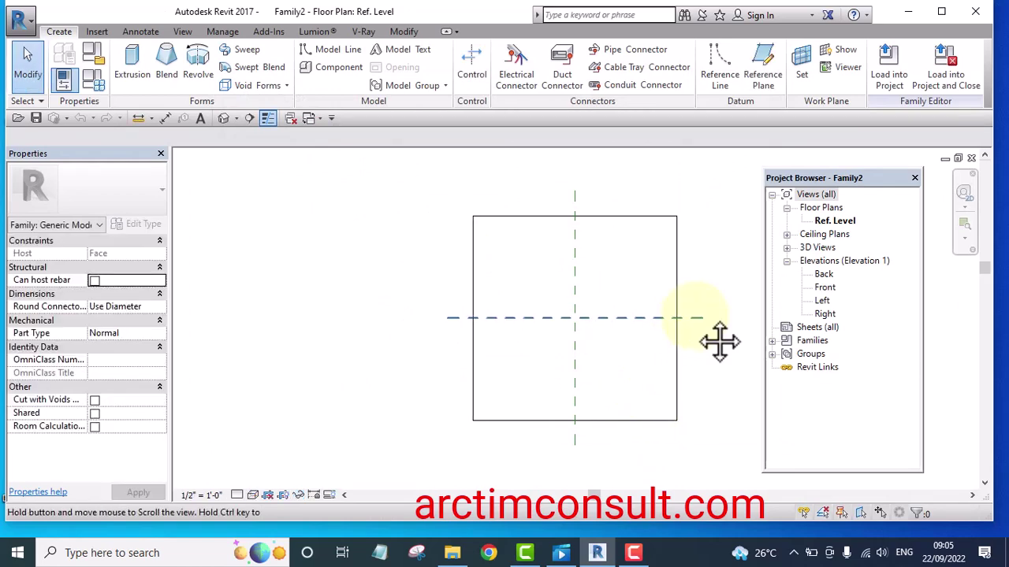
# Step: Set the new face-based family's length units to millimetres in Project Units
pyautogui.click(221, 32)
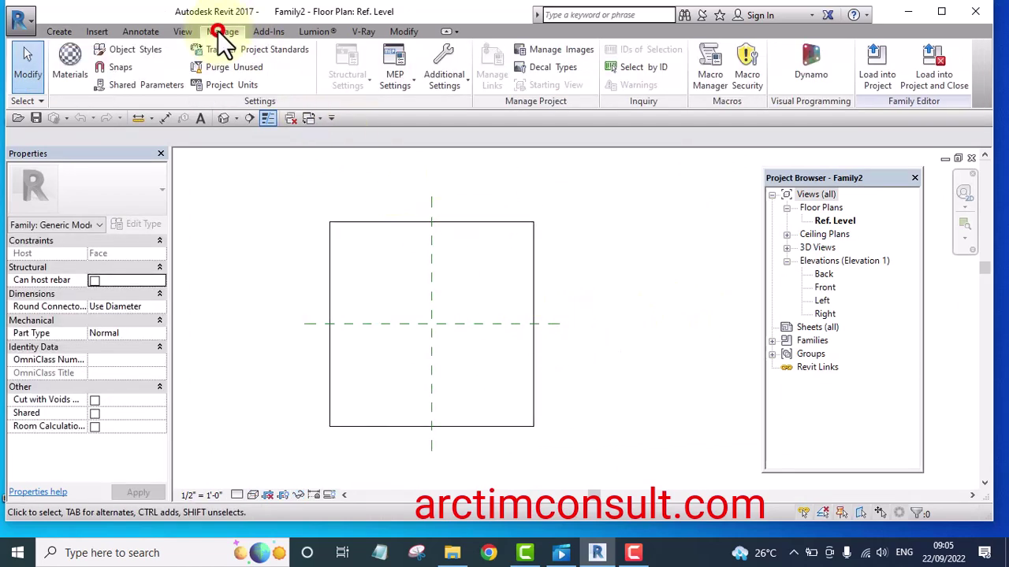
pyautogui.click(236, 84)
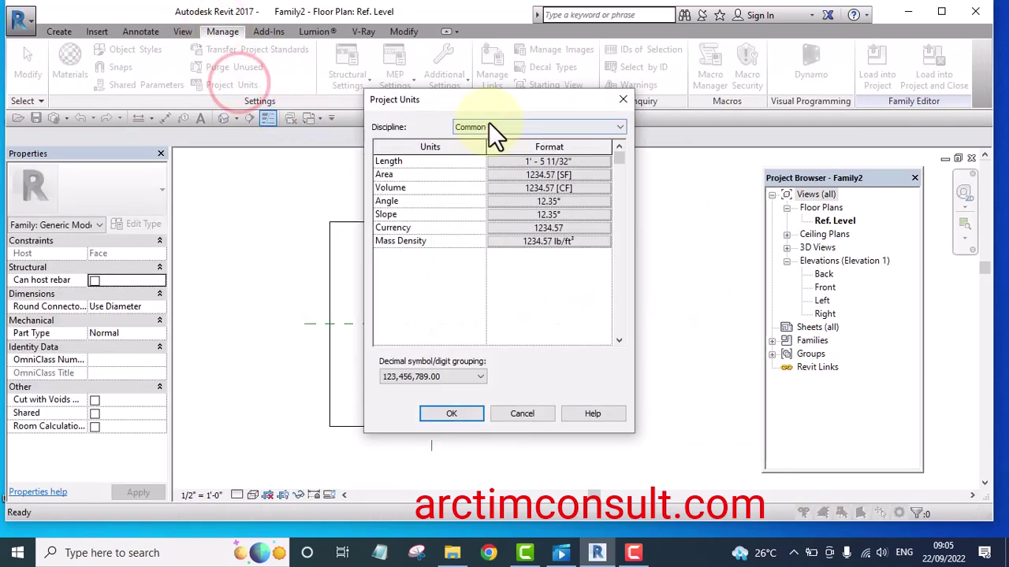
pyautogui.click(551, 161)
pyautogui.click(539, 188)
pyautogui.click(503, 268)
pyautogui.click(512, 374)
pyautogui.click(458, 413)
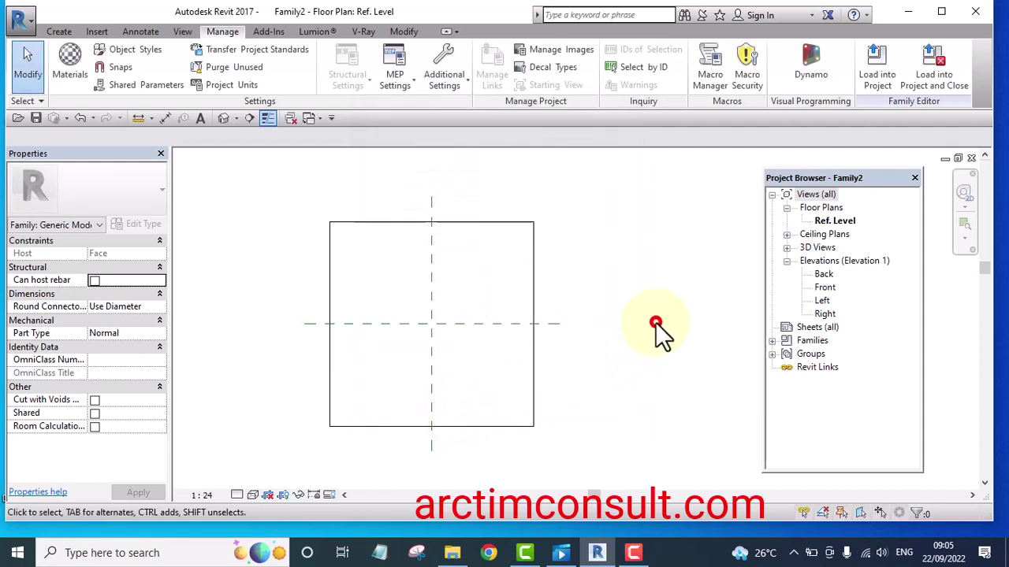
# Step: Close the hidden view windows and switch to the Sink Kitchen-Island family's 3D view
pyautogui.moveTo(655, 322); pyautogui.dragTo(633, 357, button='middle')
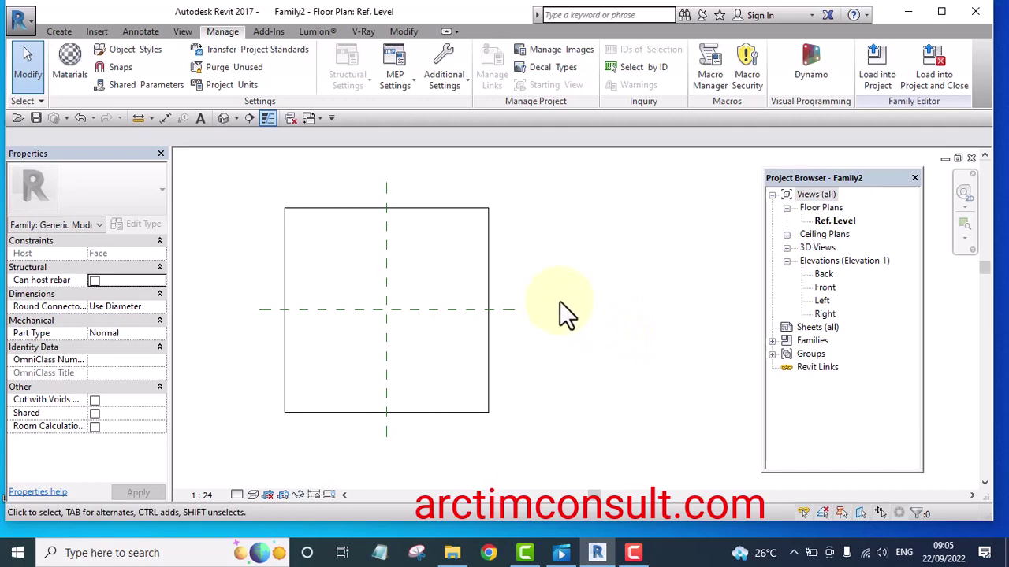
pyautogui.scroll(-1, 575, 286)
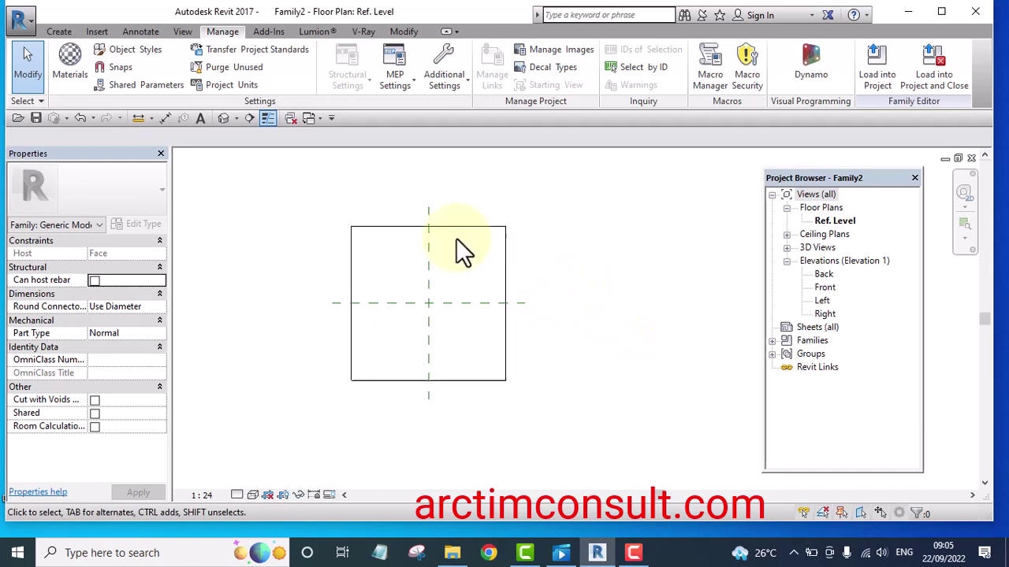
pyautogui.click(317, 116)
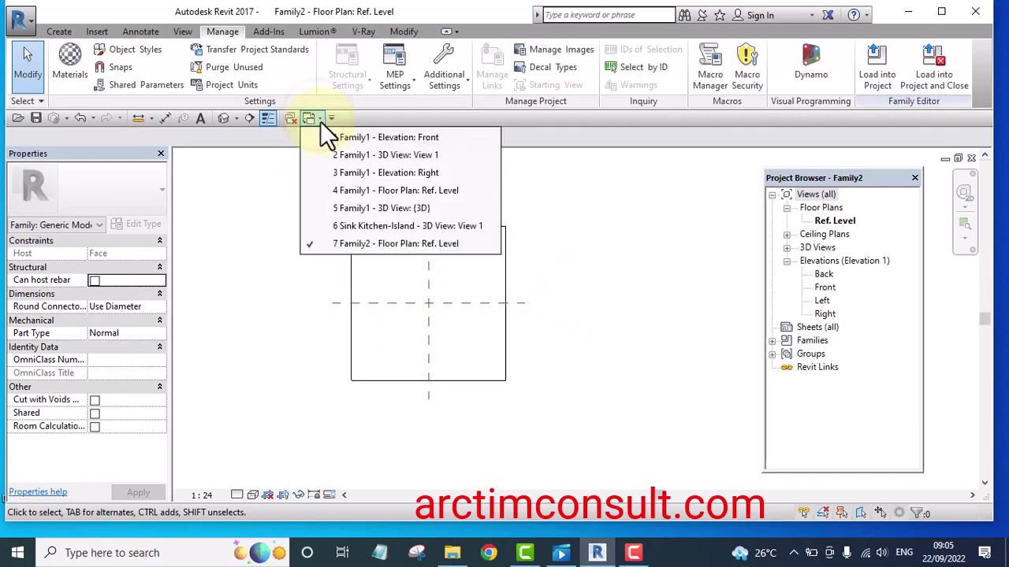
pyautogui.click(288, 117)
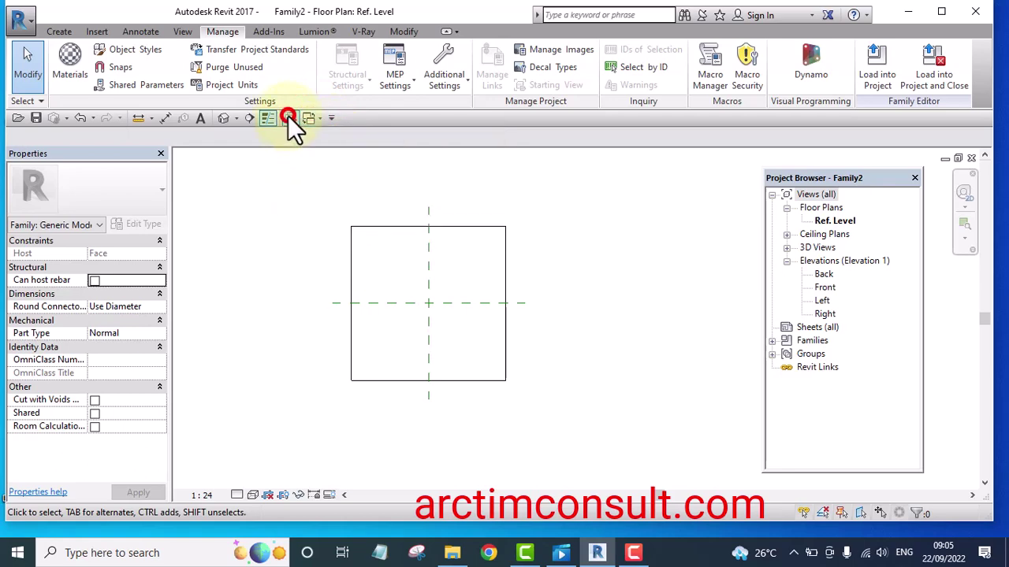
pyautogui.click(321, 118)
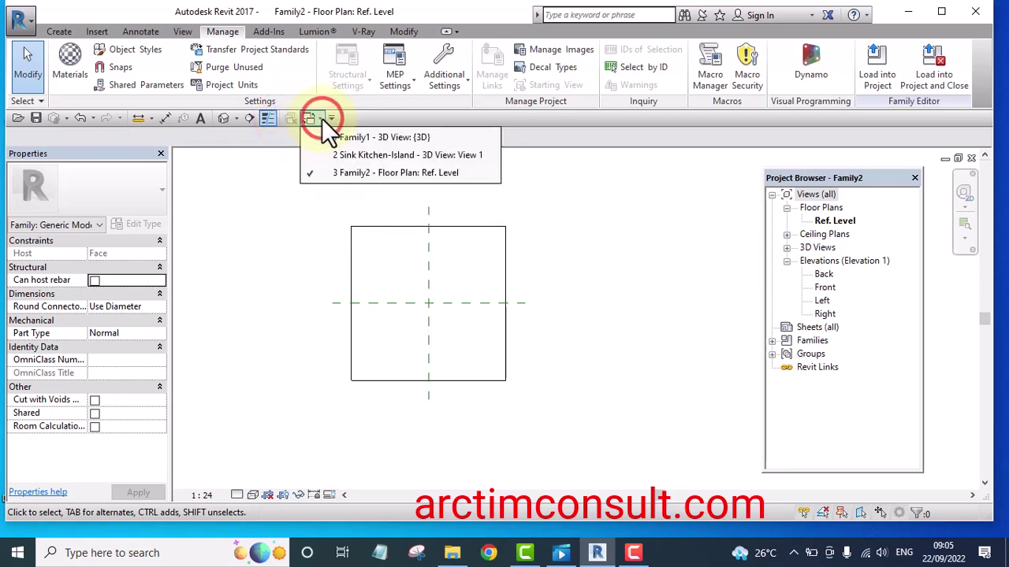
pyautogui.click(387, 154)
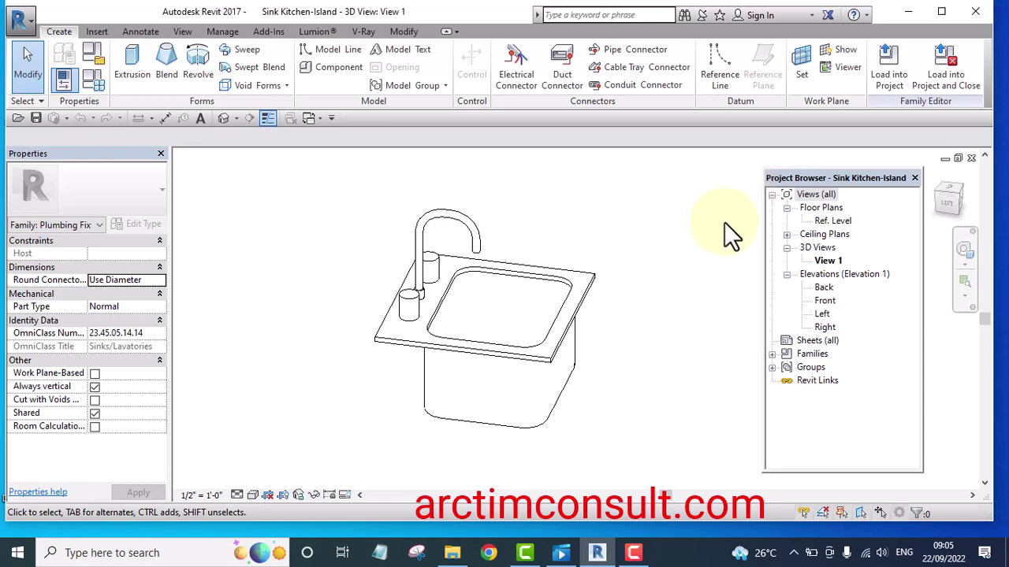
# Step: Load the sink family into Family2 only, leaving Family1 out, and close the sink family
pyautogui.click(940, 65)
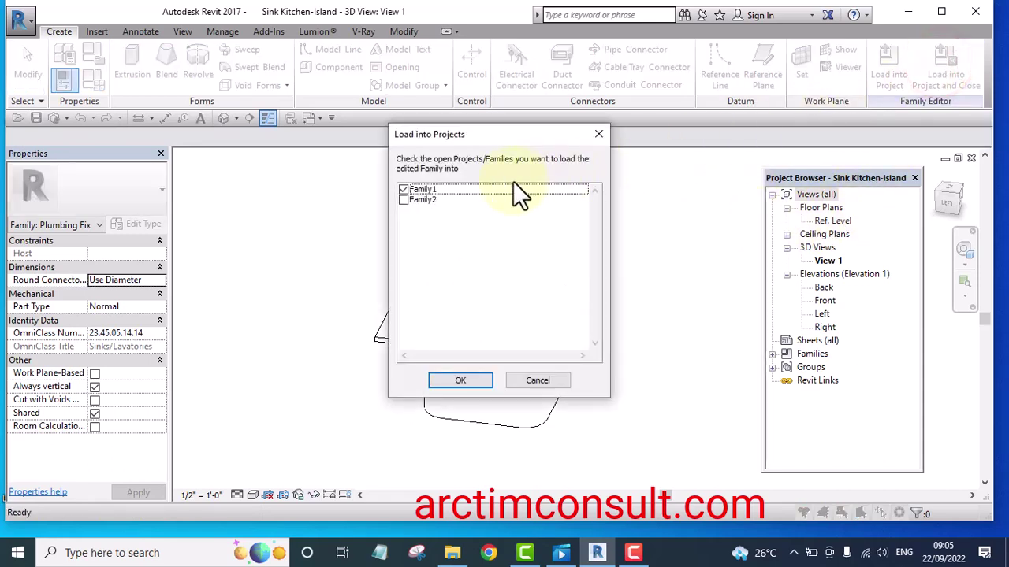
pyautogui.click(402, 200)
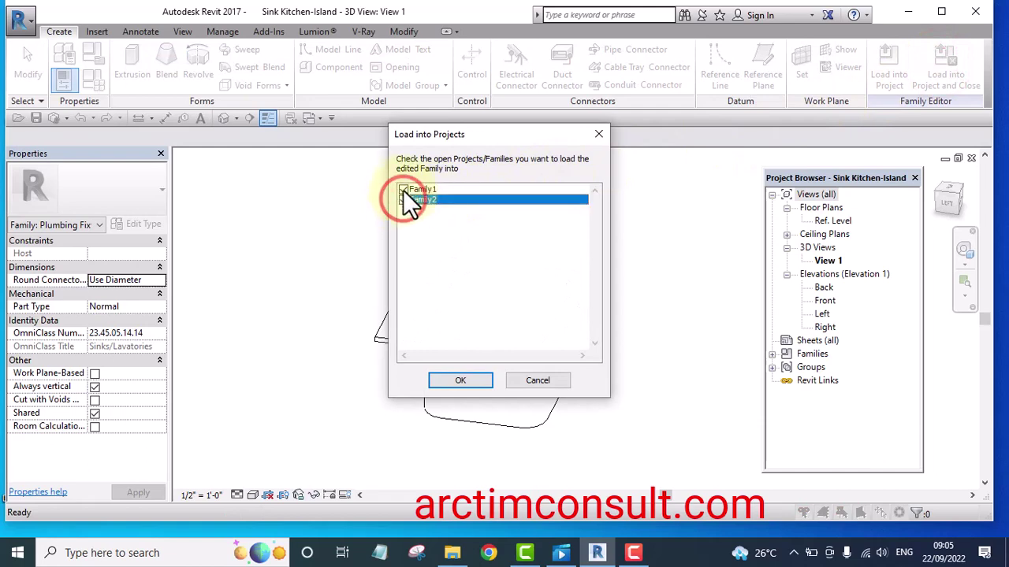
pyautogui.click(402, 189)
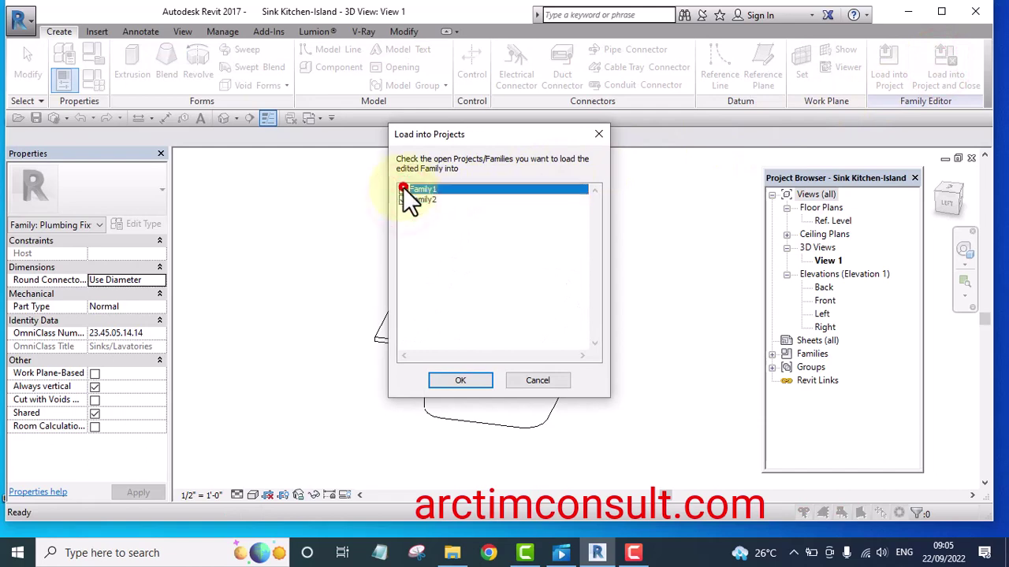
pyautogui.click(461, 382)
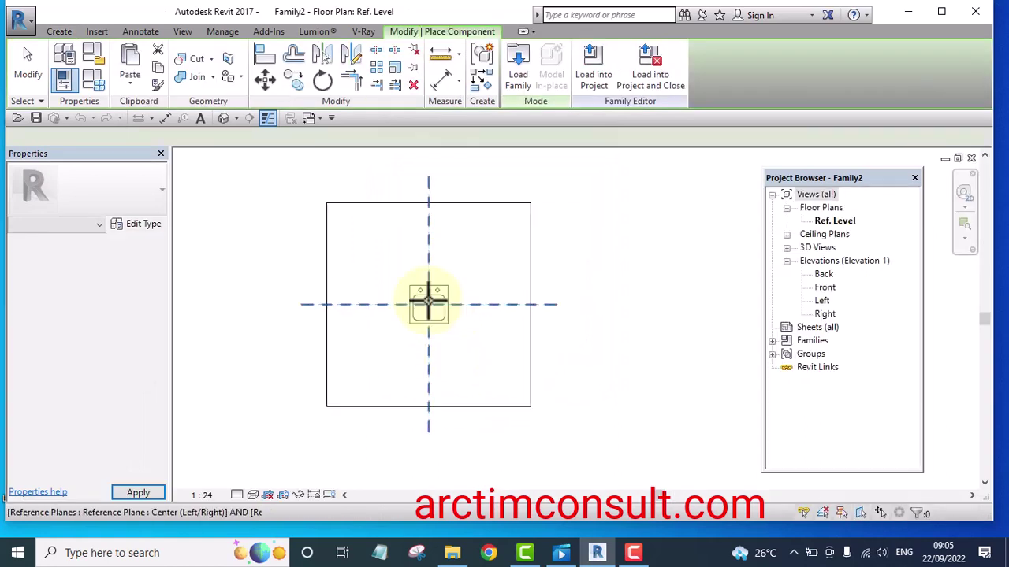
# Step: Place one 18" x 18" sink on the vertical centre reference plane, its bowl edge about 120 mm below the horizontal reference plane
pyautogui.scroll(4, 428, 303)
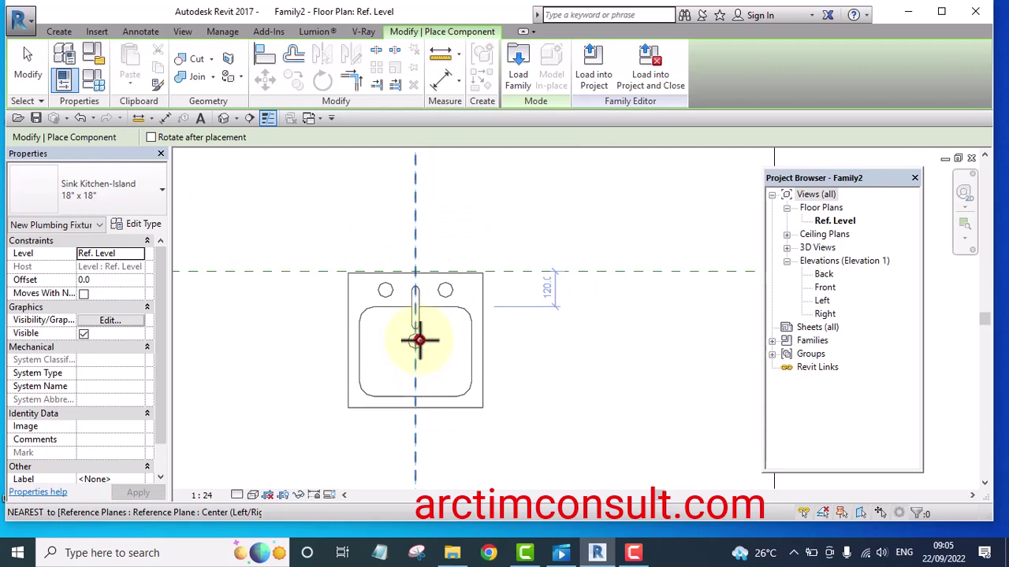
pyautogui.click(418, 340)
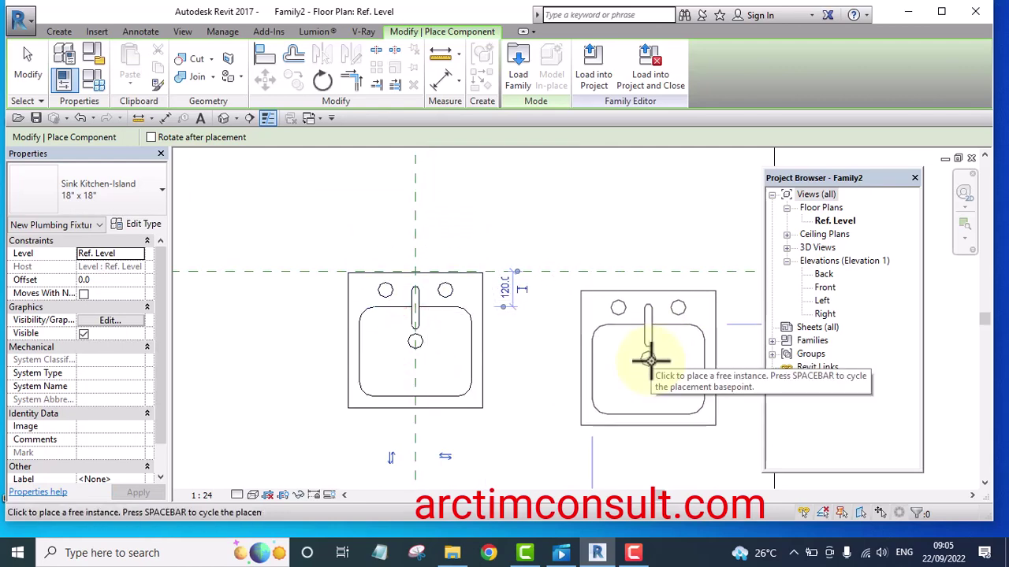
pyautogui.press('Escape')
pyautogui.press('Escape')
# Step: Align the sink's back edge to the horizontal centre reference plane and lock the alignment
pyautogui.click(263, 52)
pyautogui.click(575, 273)
pyautogui.scroll(4, 354, 276)
pyautogui.click(343, 276)
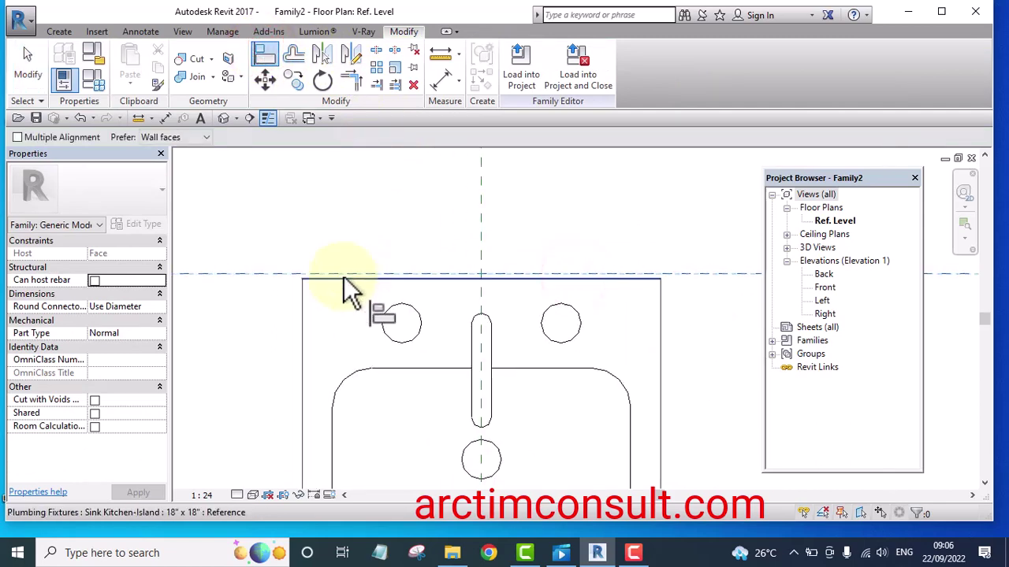
pyautogui.click(550, 302)
pyautogui.click(542, 194)
pyautogui.scroll(-2, 542, 195)
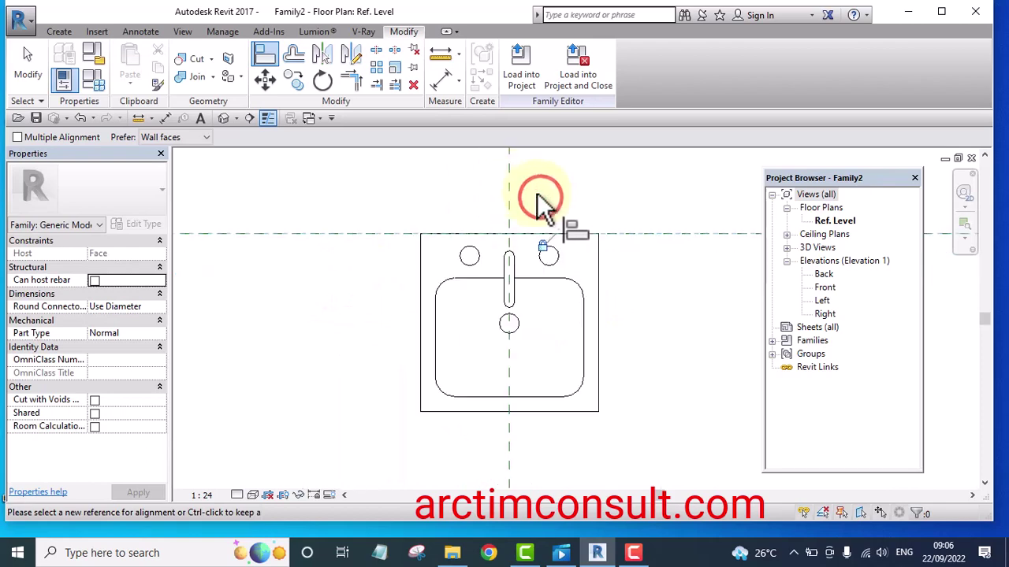
# Step: Align the sink's centre line, through the drain, to the vertical centre reference plane and lock the alignment
pyautogui.click(509, 176)
pyautogui.click(508, 330)
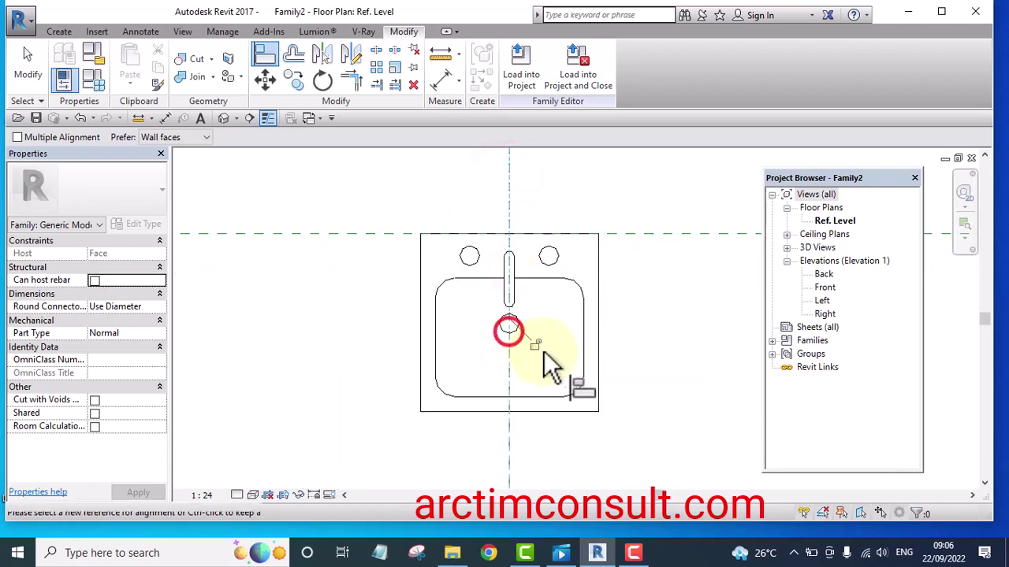
pyautogui.click(538, 344)
pyautogui.press('Escape')
pyautogui.press('Escape')
pyautogui.scroll(-1, 488, 303)
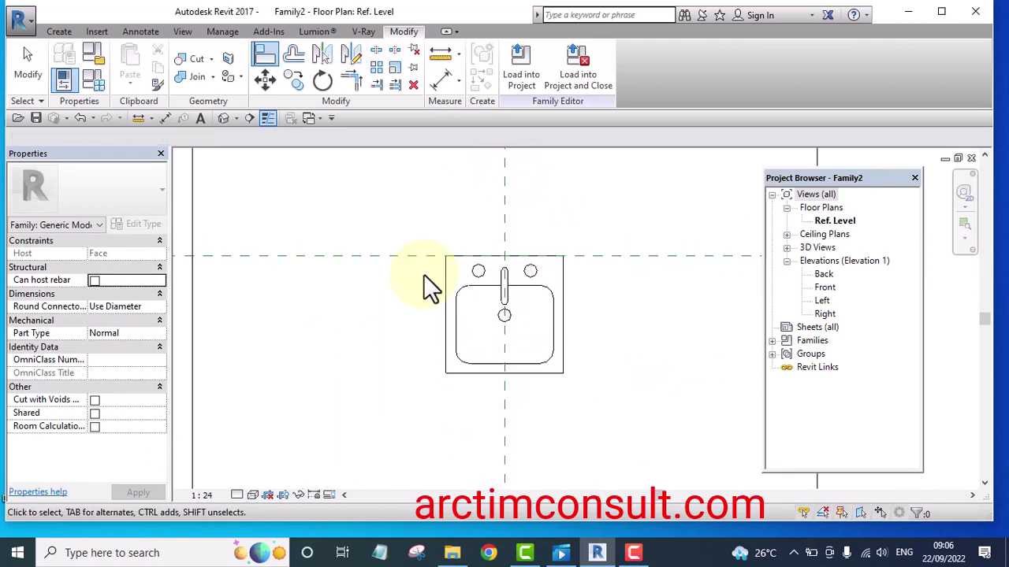
pyautogui.scroll(-3, 438, 280)
pyautogui.scroll(6, 472, 311)
pyautogui.scroll(-3, 575, 398)
pyautogui.scroll(3, 500, 334)
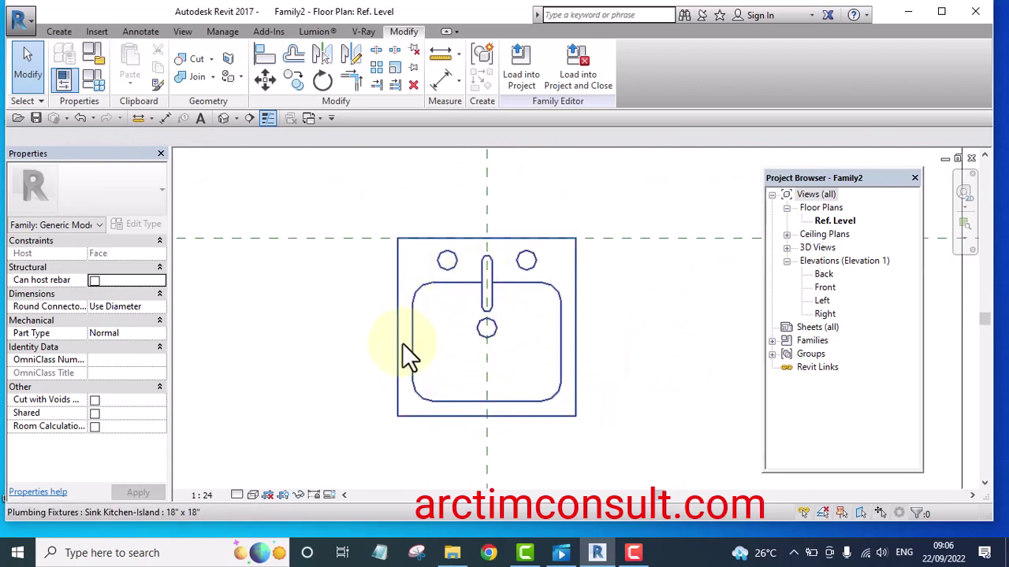
pyautogui.scroll(-5, 405, 265)
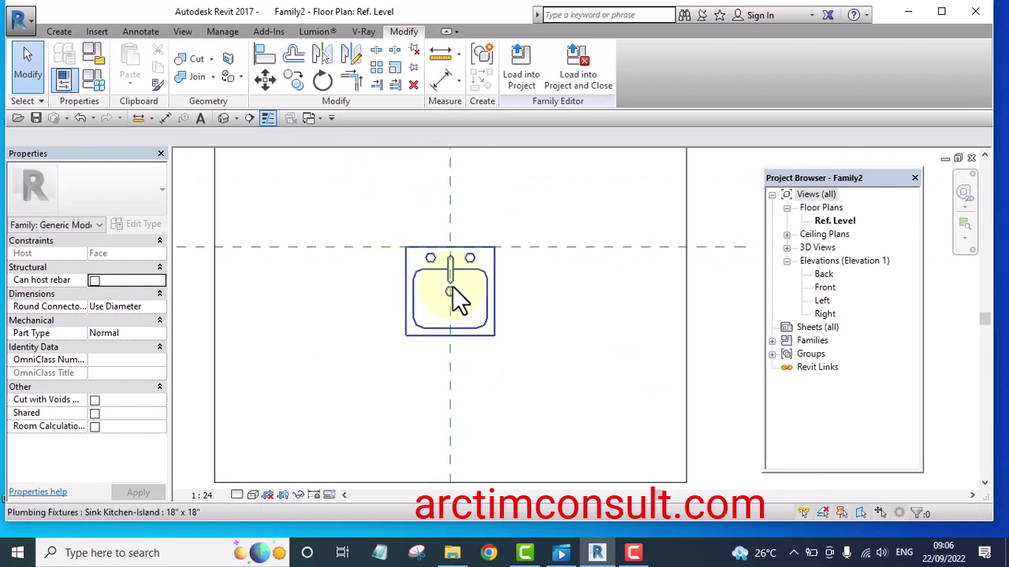
# Step: In Family2's Front elevation, set the Counter Height type parameter of the 18" x 18" sink to 0
pyautogui.click(224, 119)
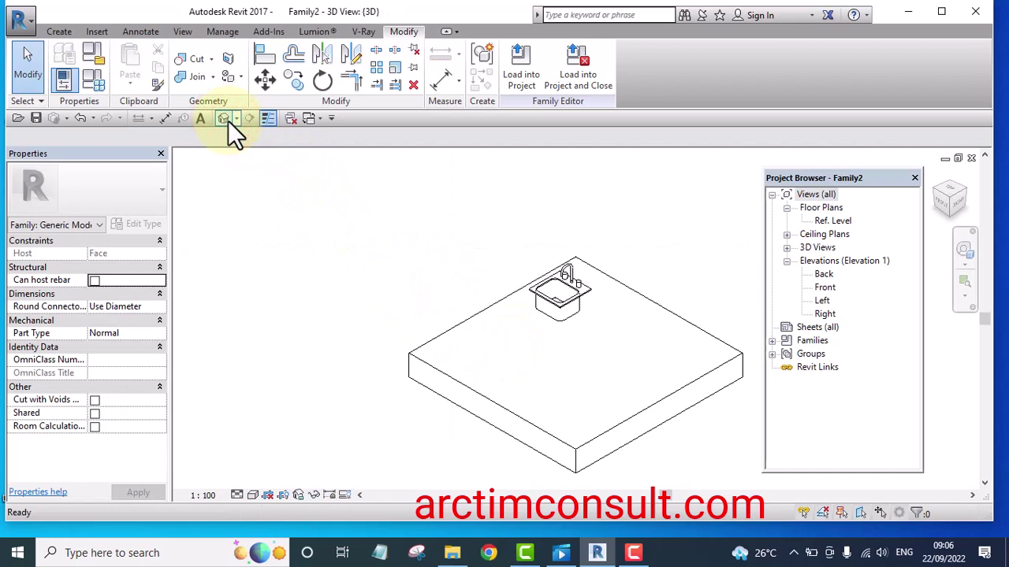
pyautogui.keyDown('shift'); pyautogui.moveTo(516, 241); pyautogui.dragTo(492, 258, button='middle'); pyautogui.keyUp('shift')
pyautogui.scroll(2, 488, 264)
pyautogui.doubleClick(824, 289)
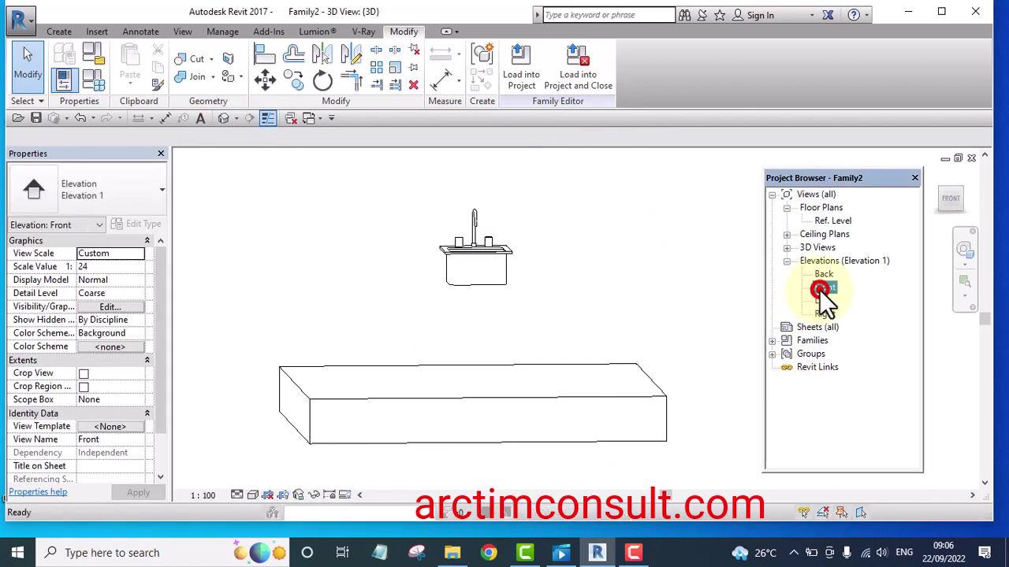
pyautogui.moveTo(666, 304); pyautogui.dragTo(492, 294, button='middle')
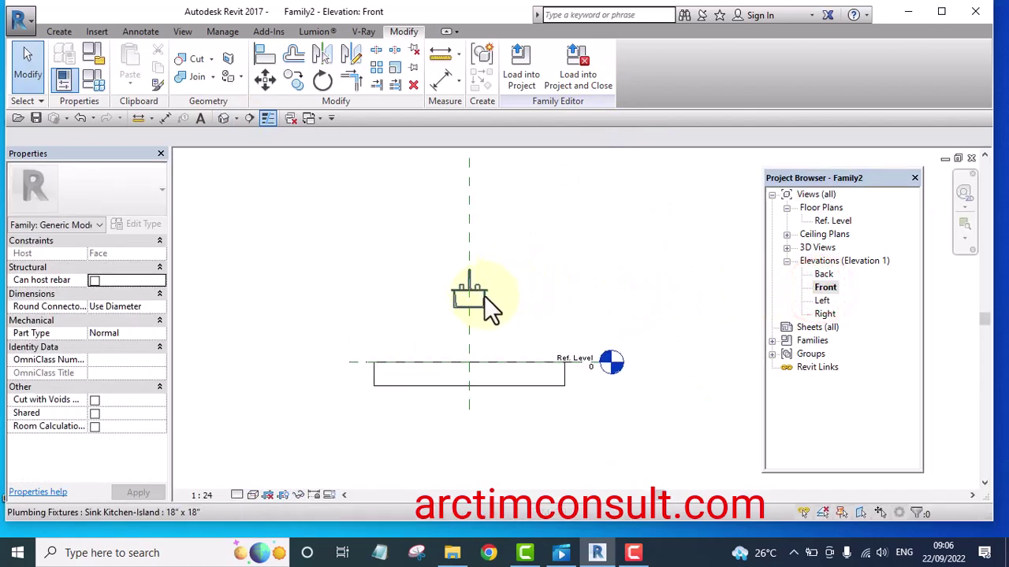
pyautogui.click(480, 296)
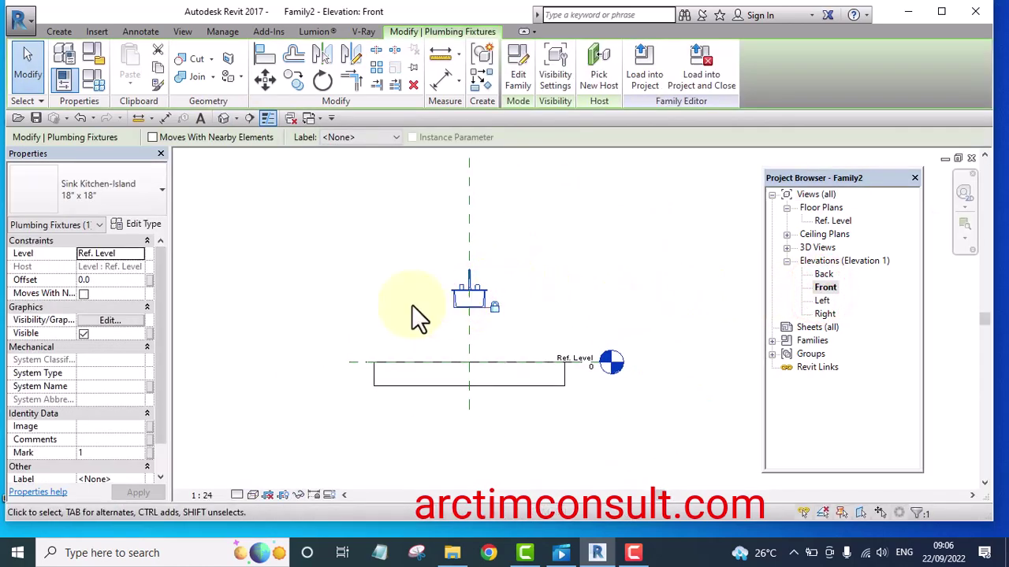
pyautogui.click(139, 223)
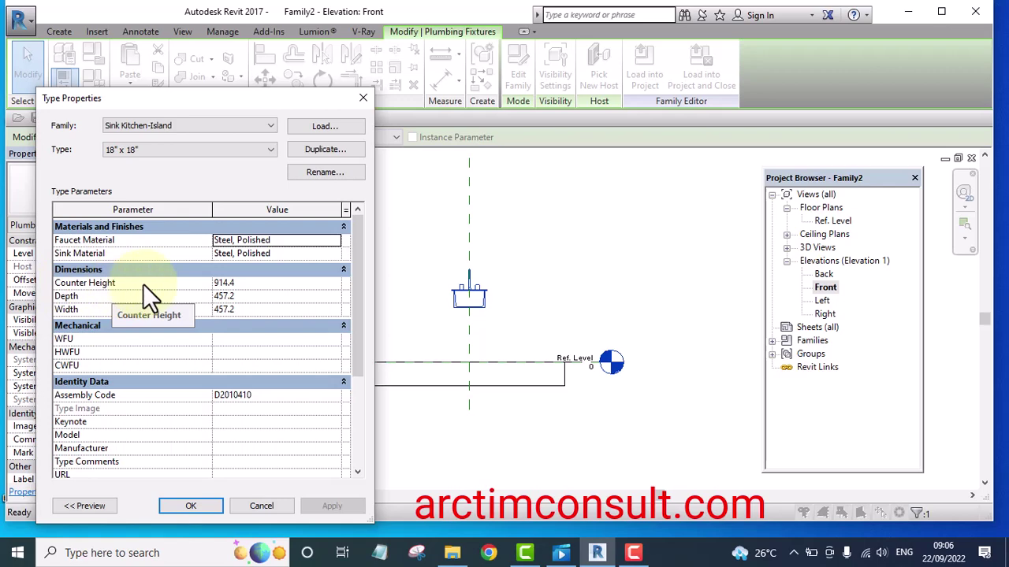
pyautogui.click(280, 282)
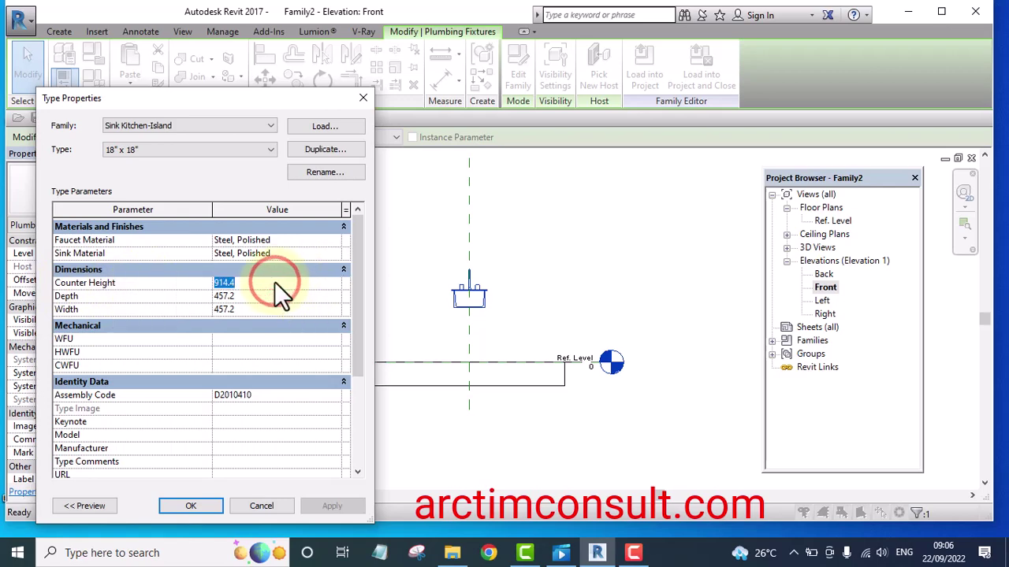
pyautogui.write('0')
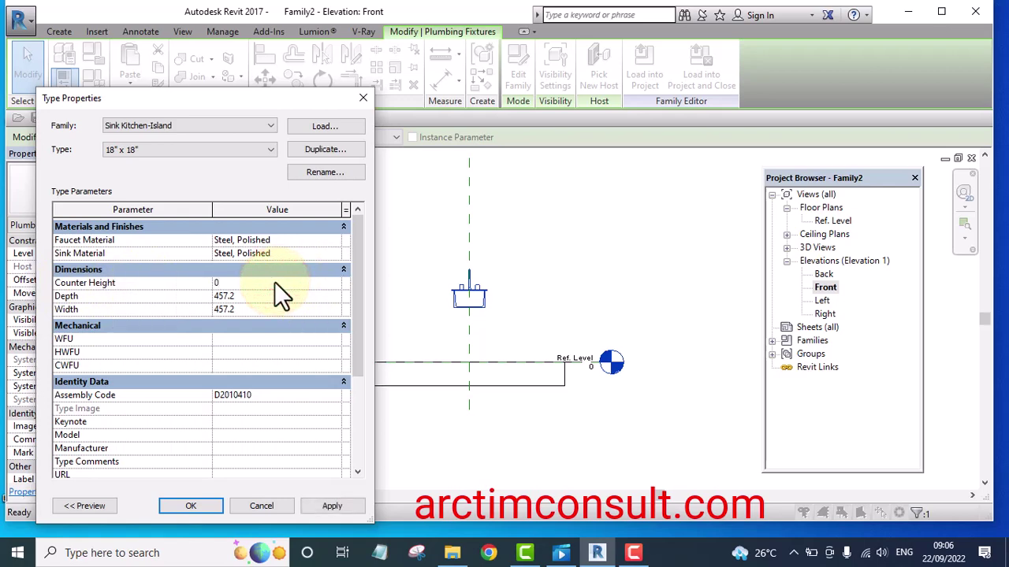
pyautogui.click(331, 506)
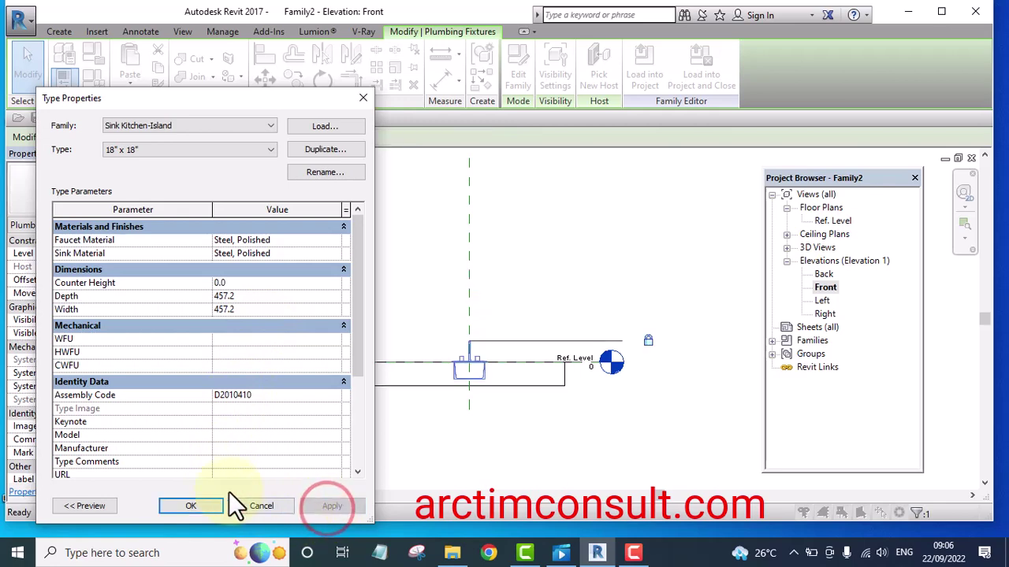
pyautogui.click(193, 505)
pyautogui.click(424, 279)
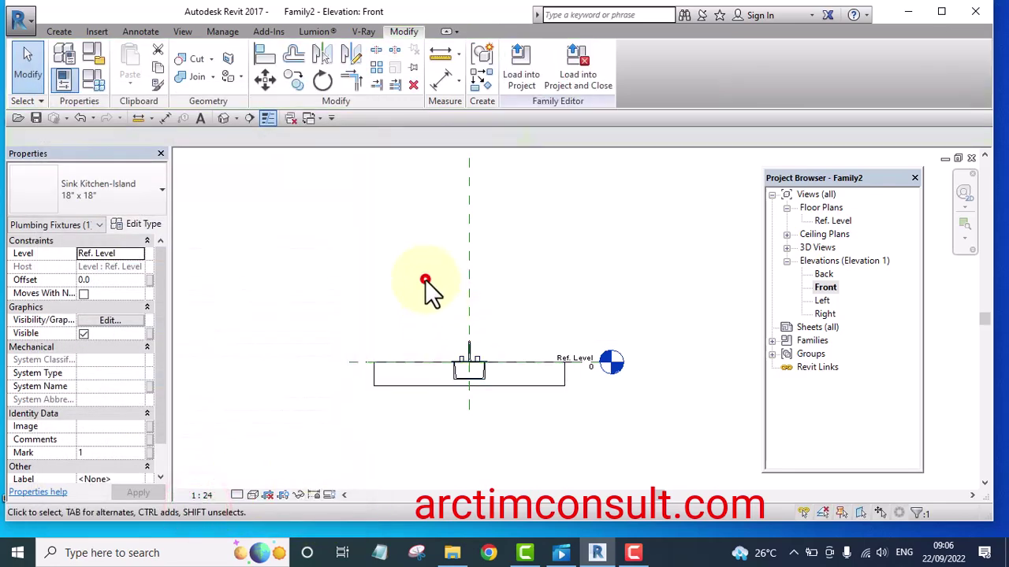
# Step: Examine how the sink sits in the host extrusion in the Front elevation, the 3D view and the Ref. Level plan
pyautogui.scroll(4, 487, 383)
pyautogui.scroll(4, 441, 338)
pyautogui.scroll(-4, 562, 262)
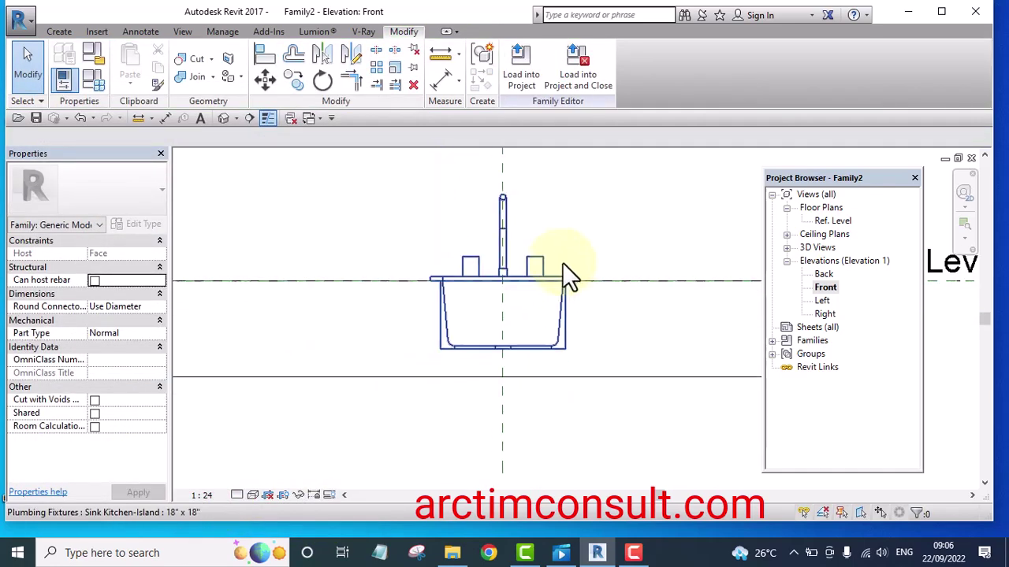
pyautogui.moveTo(587, 283); pyautogui.dragTo(574, 394, button='middle')
pyautogui.scroll(-4, 547, 334)
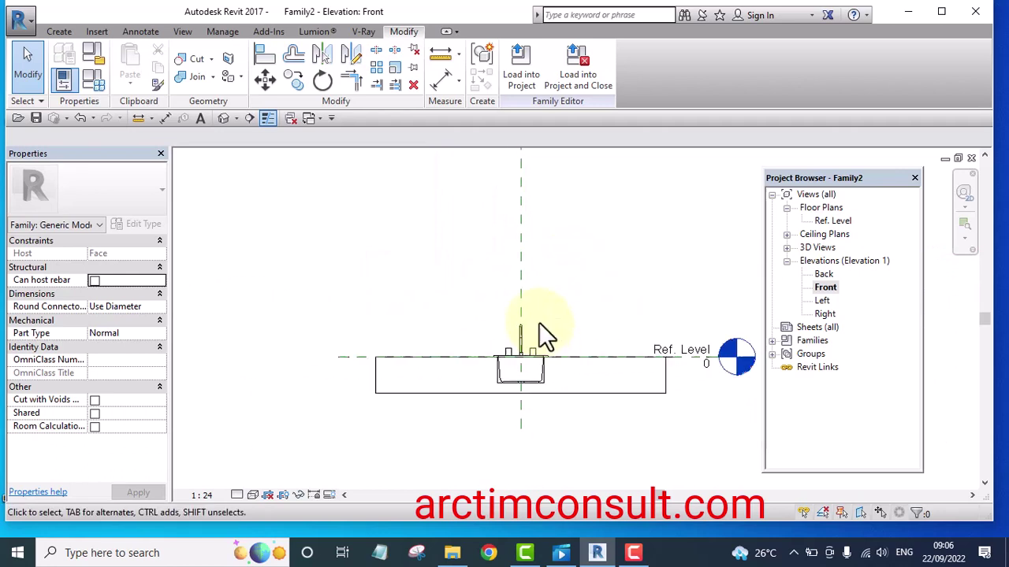
pyautogui.moveTo(612, 339); pyautogui.dragTo(586, 321, button='middle')
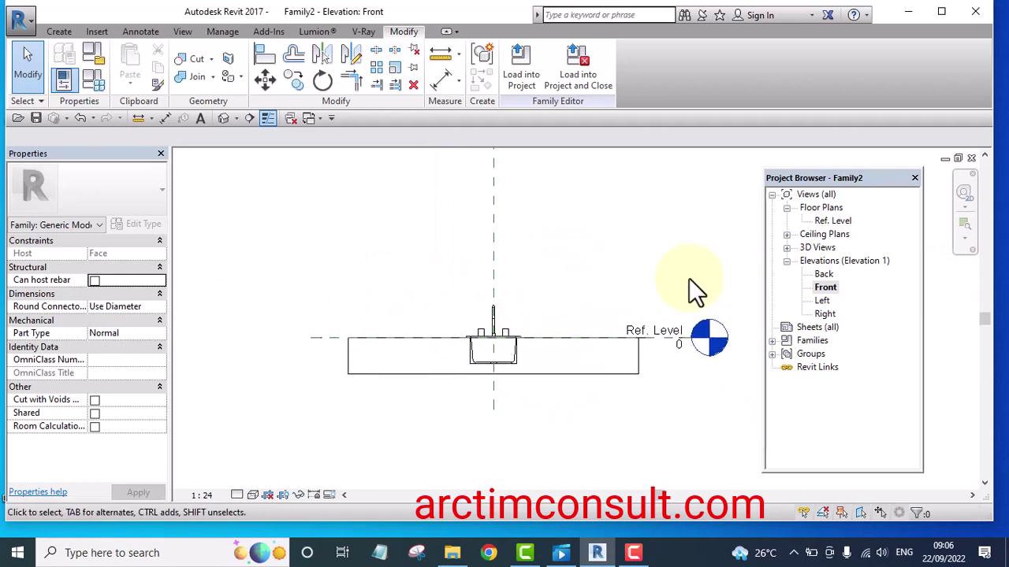
pyautogui.click(223, 119)
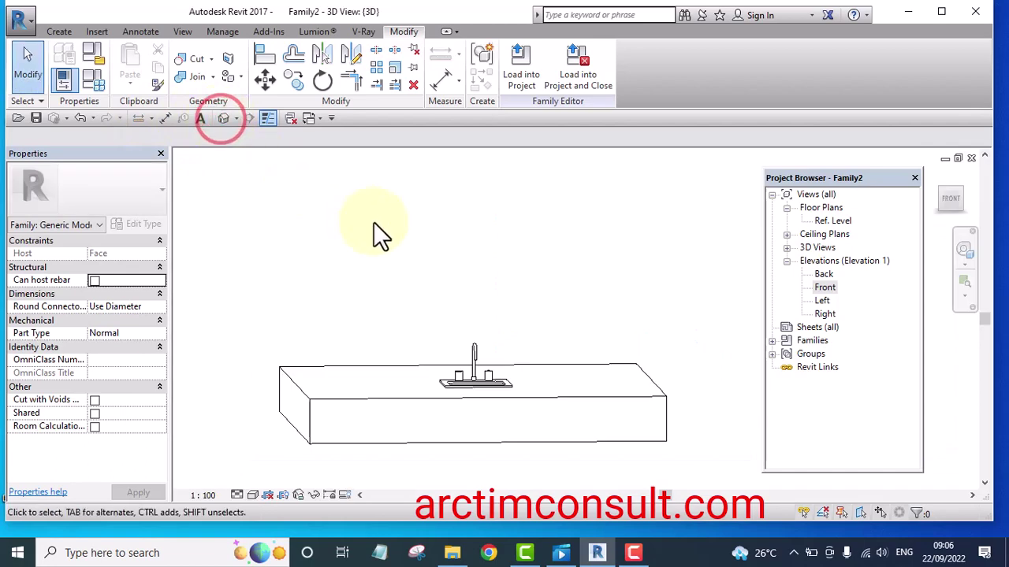
pyautogui.keyDown('shift'); pyautogui.moveTo(561, 279); pyautogui.dragTo(421, 306, button='middle'); pyautogui.keyUp('shift')
pyautogui.scroll(4, 404, 276)
pyautogui.scroll(4, 403, 276)
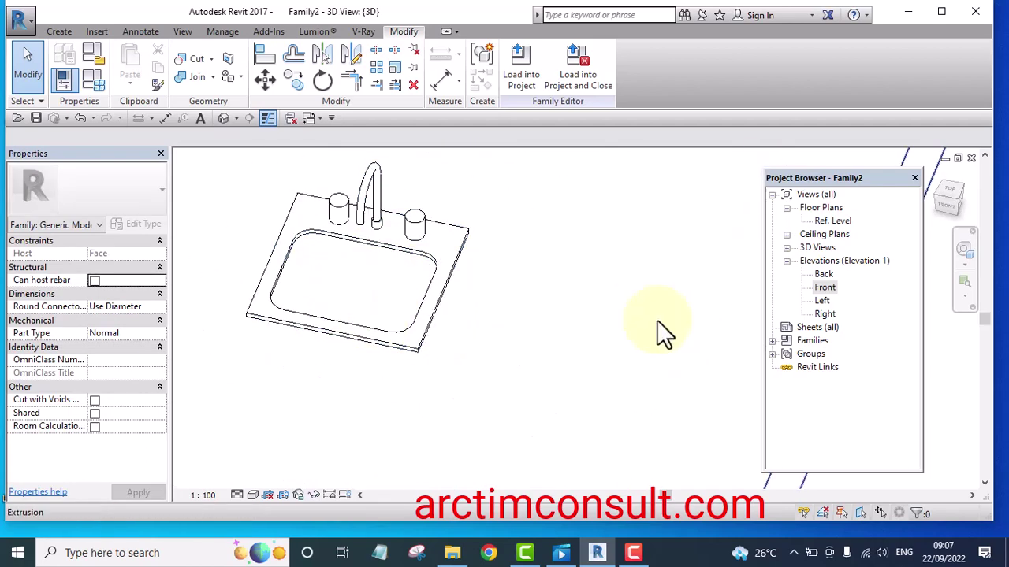
pyautogui.doubleClick(831, 220)
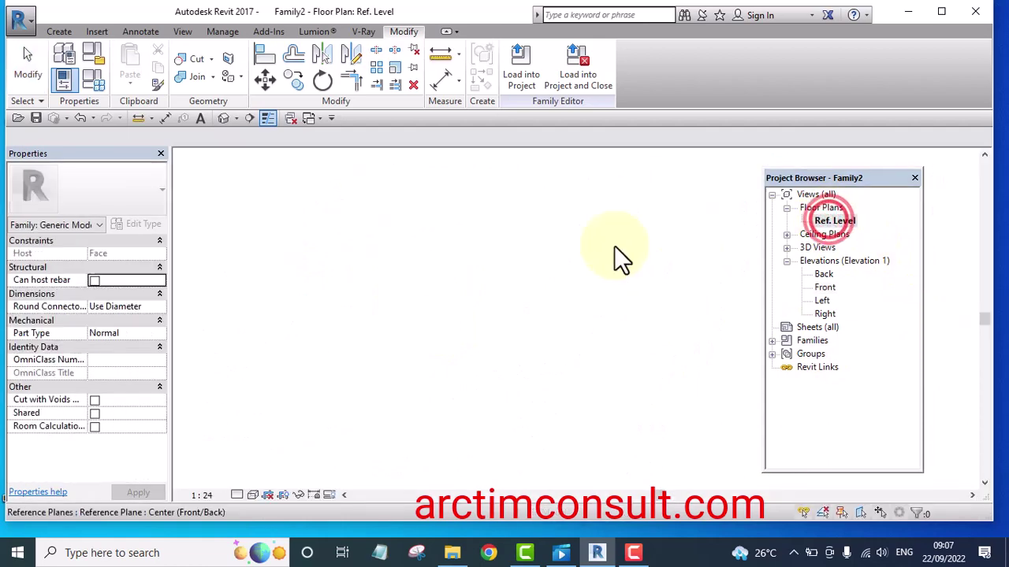
pyautogui.scroll(4, 445, 273)
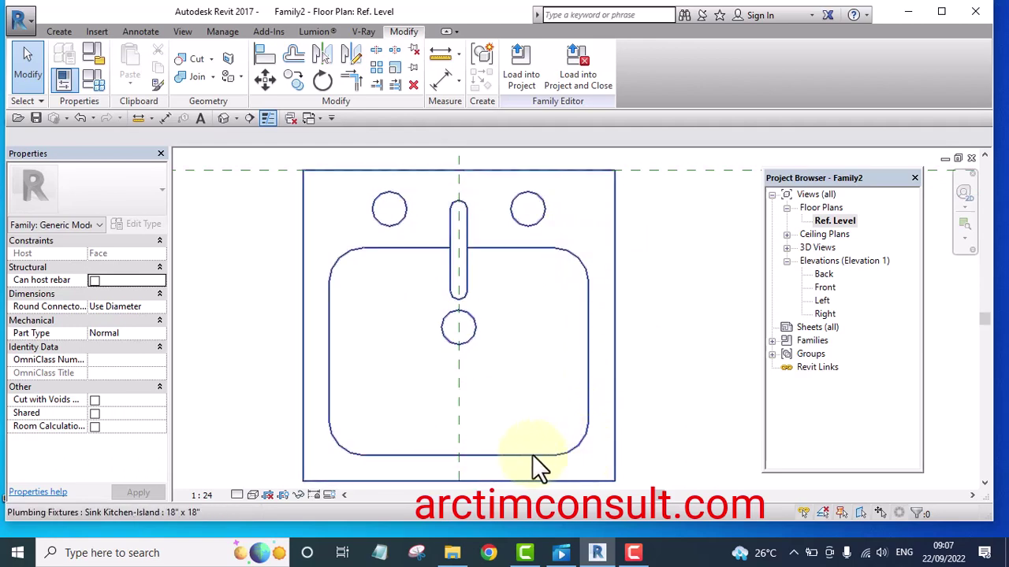
pyautogui.scroll(-2, 307, 284)
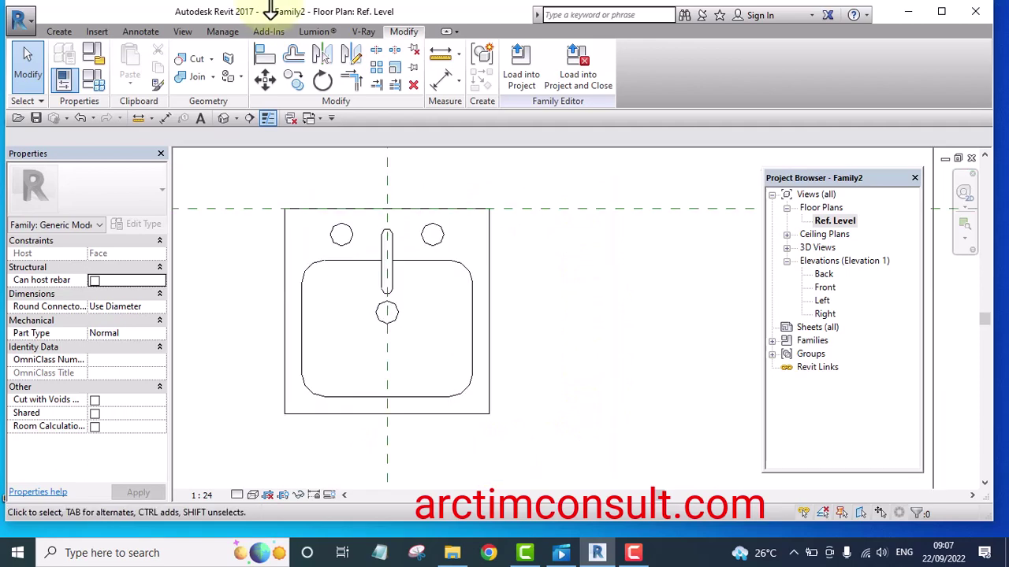
pyautogui.click(224, 118)
pyautogui.moveTo(495, 352)
pyautogui.keyDown('shift'); pyautogui.mouseDown(button='middle')
pyautogui.moveTo(498, 178)
pyautogui.moveTo(419, 306)
pyautogui.moveTo(449, 293)
pyautogui.moveTo(457, 234)
pyautogui.moveTo(494, 356)
pyautogui.moveTo(481, 347)
pyautogui.mouseUp(button='middle'); pyautogui.keyUp('shift')
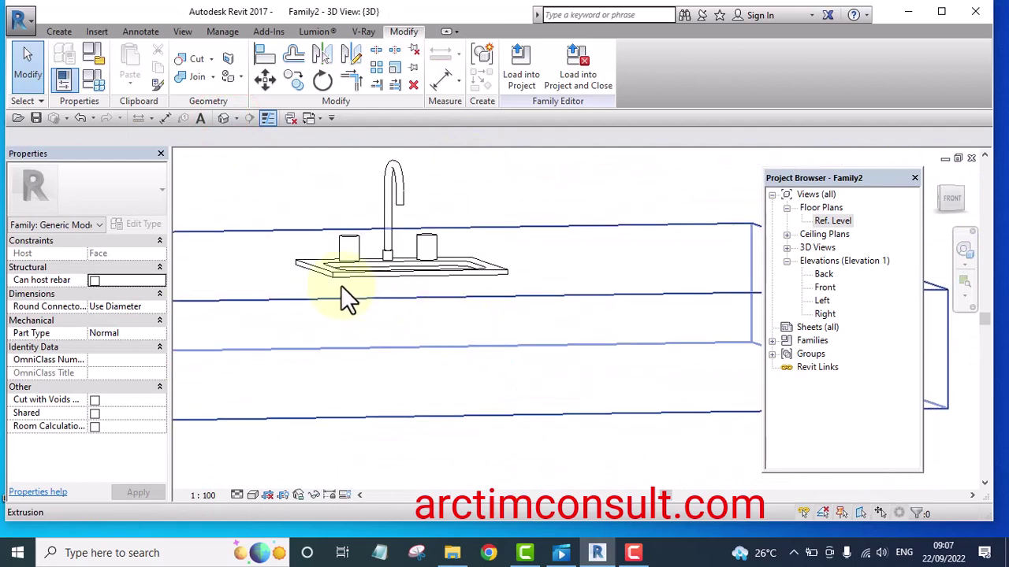
pyautogui.keyDown('shift'); pyautogui.moveTo(486, 285); pyautogui.dragTo(693, 331, button='middle'); pyautogui.keyUp('shift')
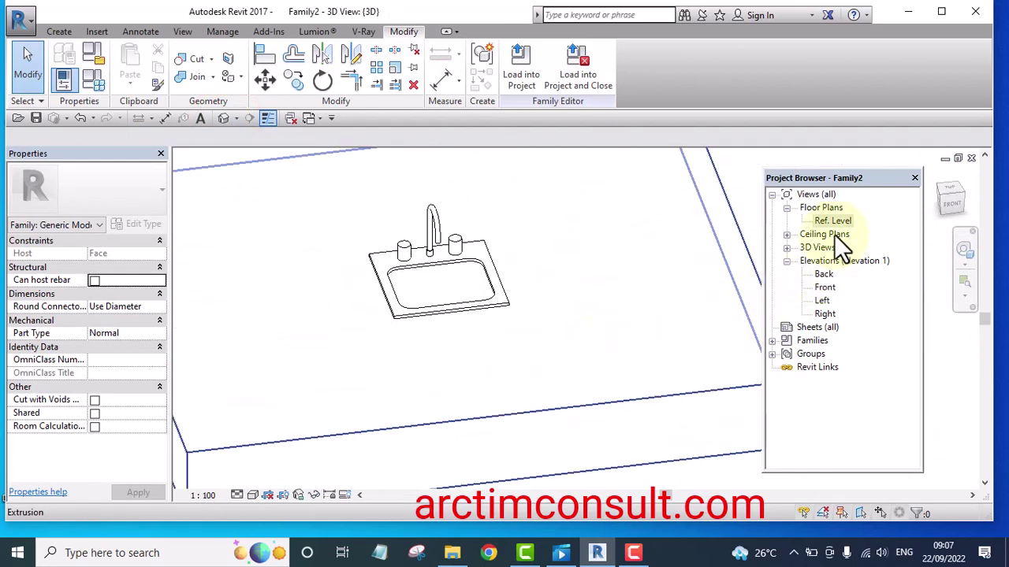
# Step: Try the Wireframe visual style in the Ref. Level floor plan and switch back to Hidden Line
pyautogui.doubleClick(834, 220)
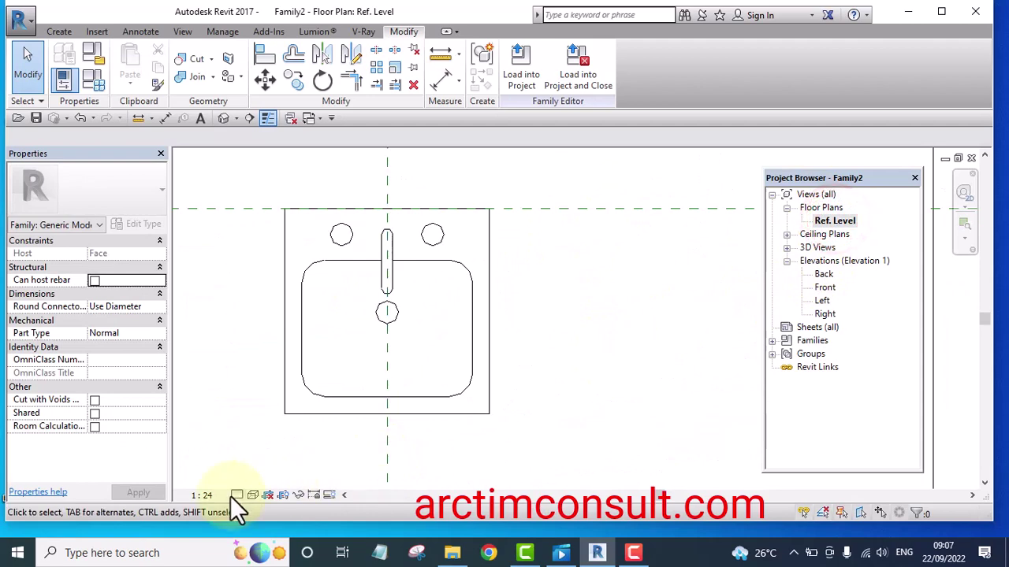
pyautogui.click(251, 495)
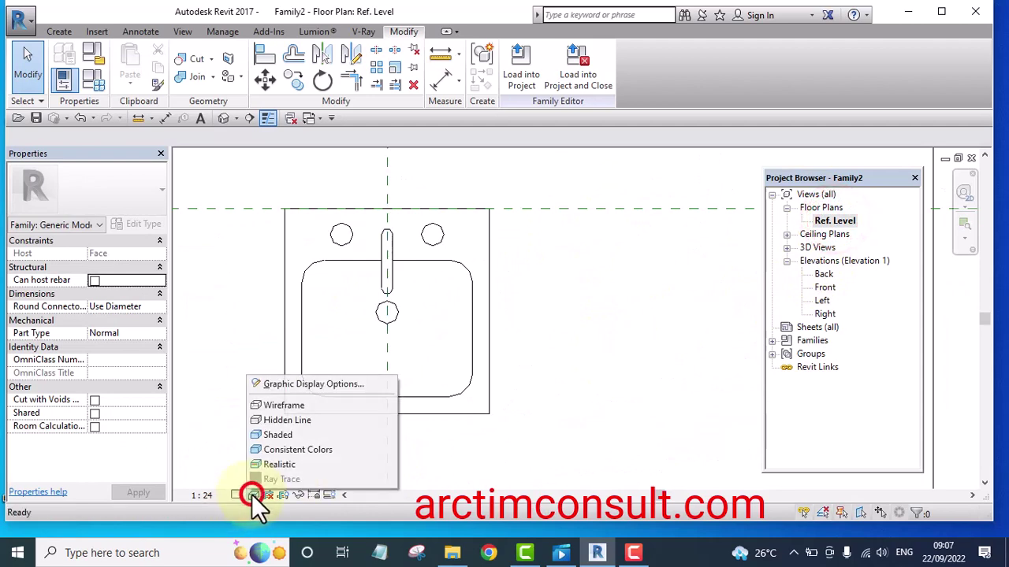
pyautogui.click(281, 405)
pyautogui.scroll(1, 318, 344)
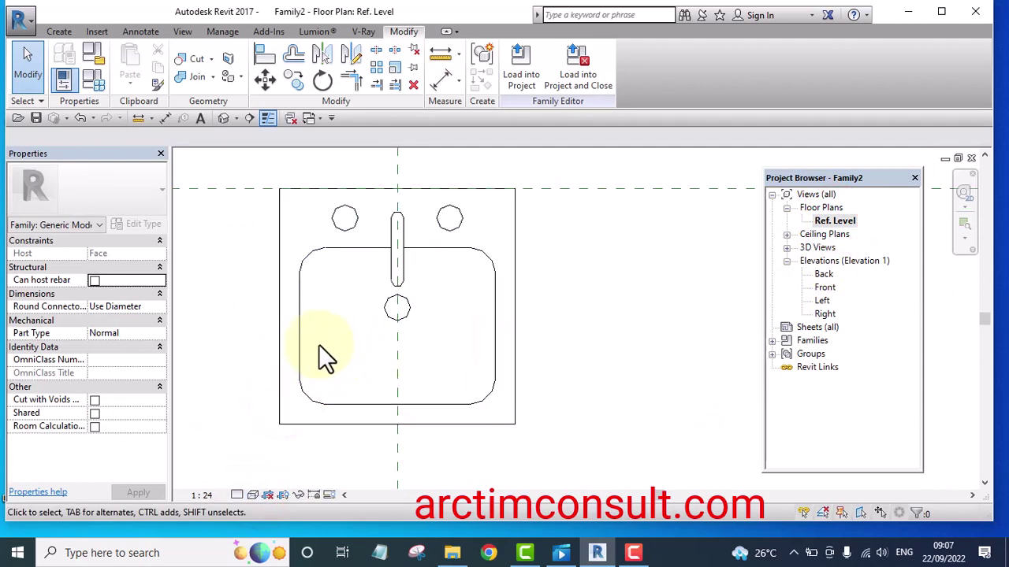
pyautogui.click(252, 495)
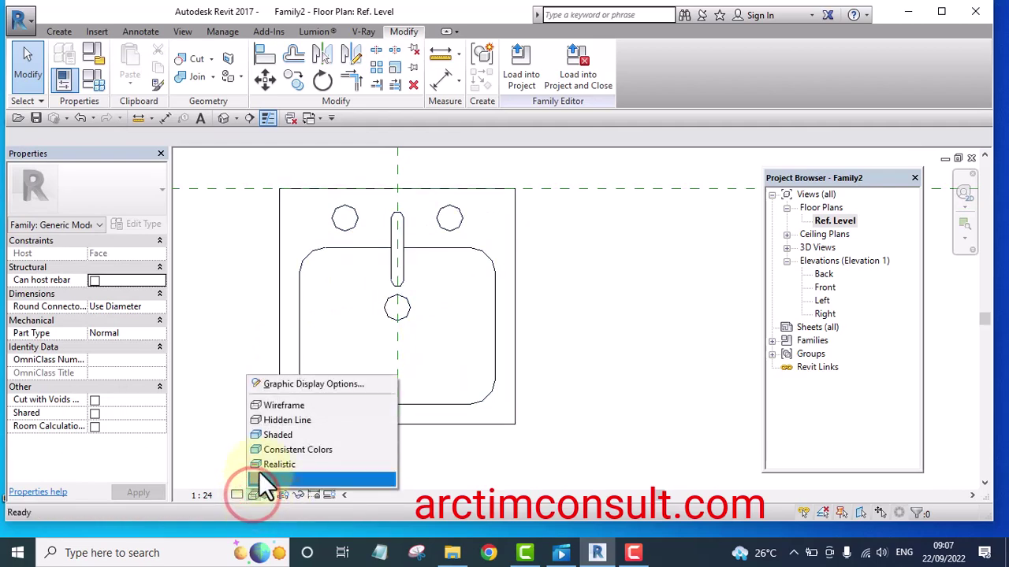
pyautogui.click(278, 420)
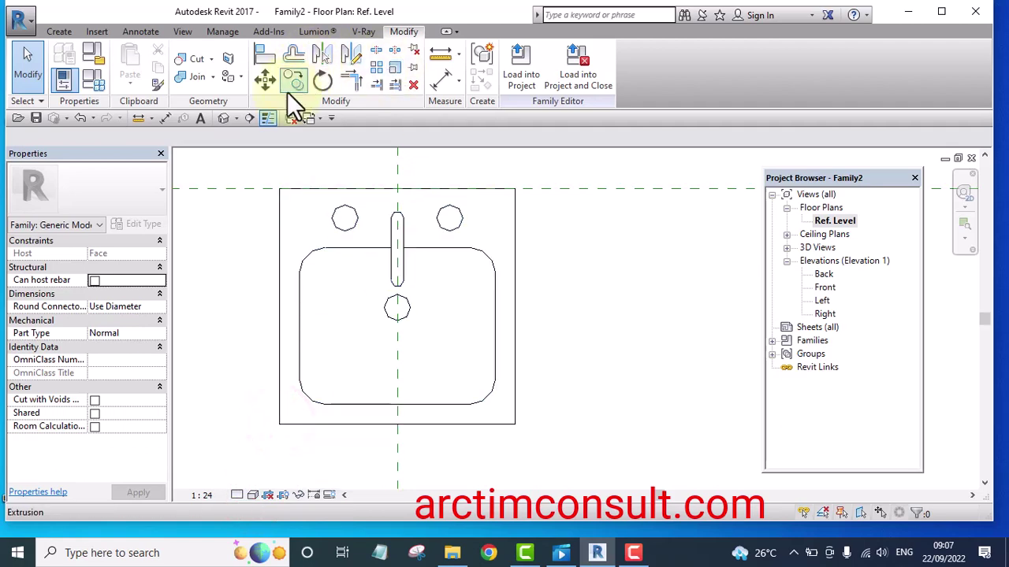
# Step: Open the placed Sink Kitchen-Island family for editing from Family2's 3D view
pyautogui.click(223, 118)
pyautogui.keyDown('shift'); pyautogui.moveTo(482, 282); pyautogui.dragTo(483, 243, button='middle'); pyautogui.keyUp('shift')
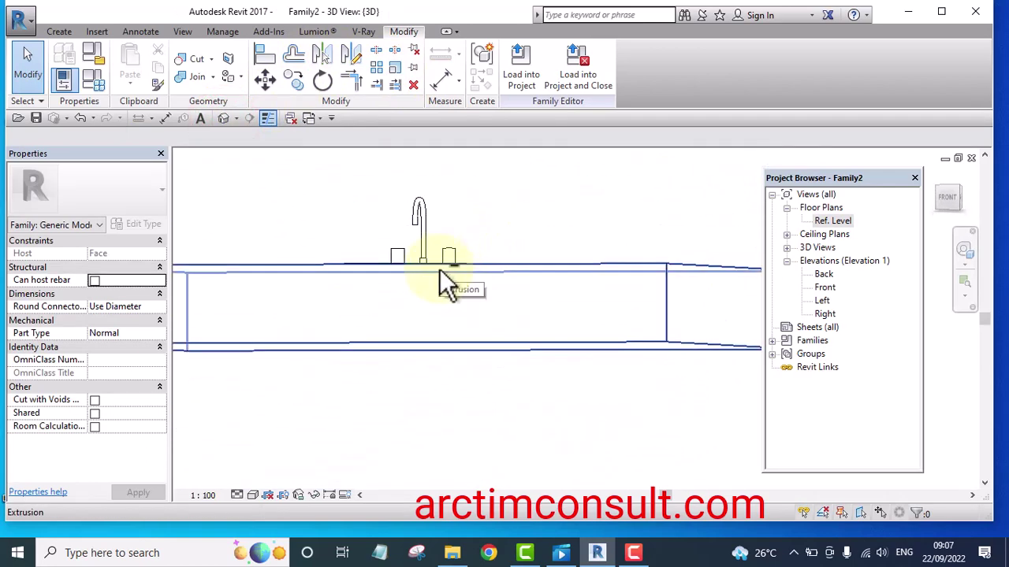
pyautogui.keyDown('shift'); pyautogui.moveTo(438, 269); pyautogui.dragTo(476, 409, button='middle'); pyautogui.keyUp('shift')
pyautogui.click(468, 286)
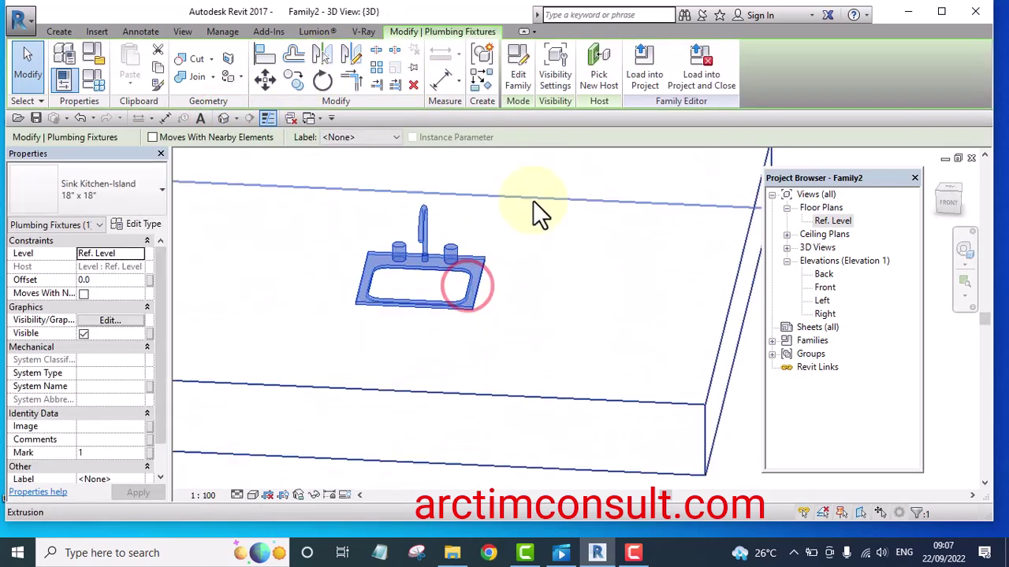
pyautogui.click(512, 80)
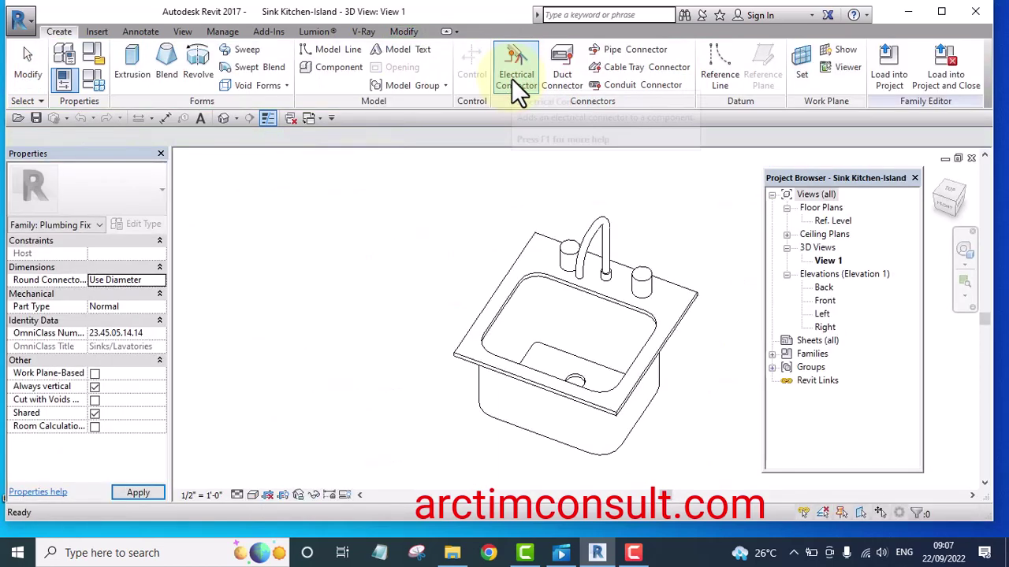
# Step: Turn on Plan/RCP display in the visibility settings of the sink's bowl sweep
pyautogui.scroll(-3, 446, 364)
pyautogui.keyDown('shift'); pyautogui.moveTo(580, 425); pyautogui.dragTo(576, 225, button='middle'); pyautogui.keyUp('shift')
pyautogui.click(504, 375)
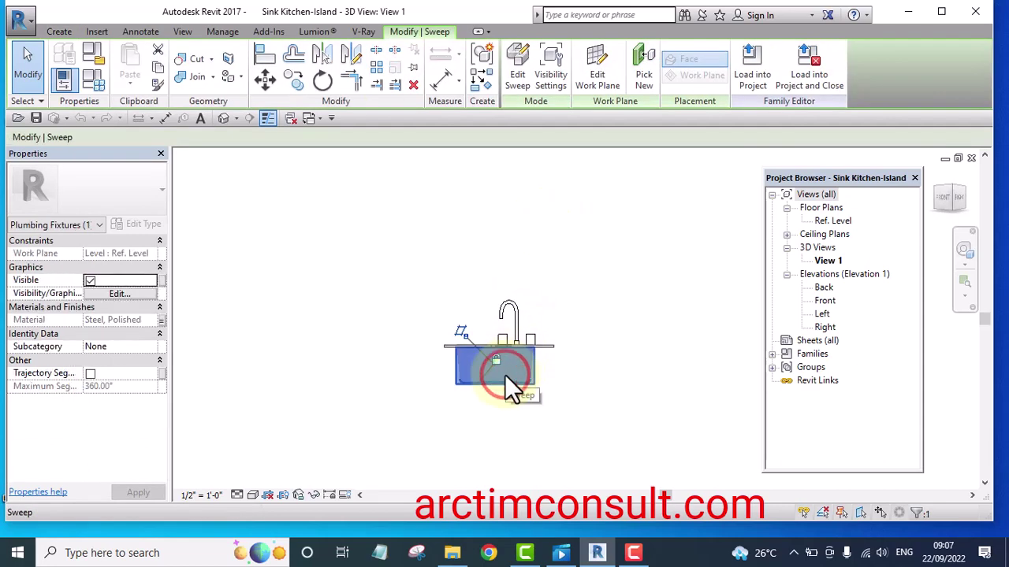
pyautogui.keyDown('shift'); pyautogui.moveTo(505, 378); pyautogui.dragTo(575, 439, button='middle'); pyautogui.keyUp('shift')
pyautogui.click(243, 367)
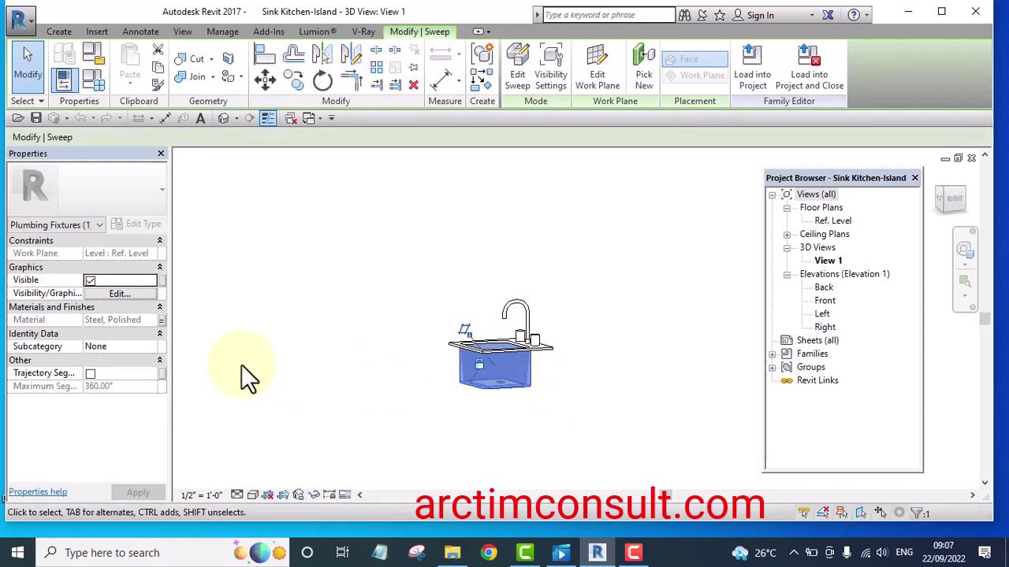
pyautogui.click(116, 292)
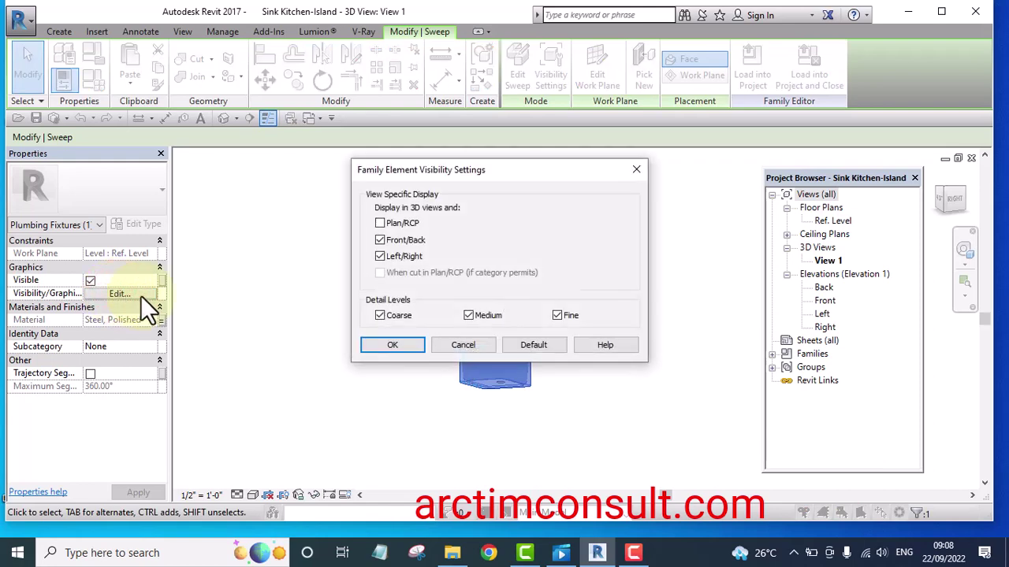
pyautogui.click(380, 223)
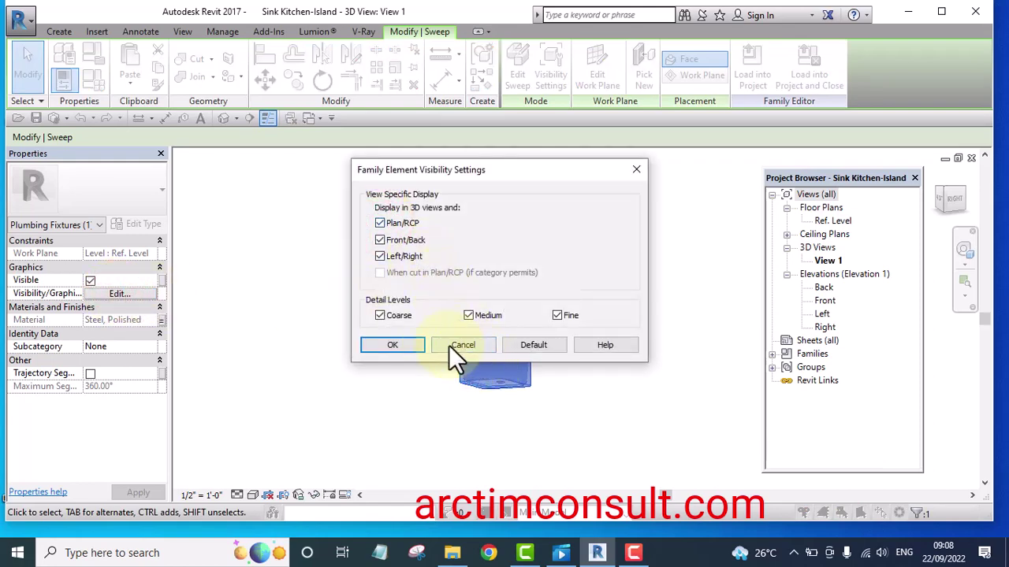
pyautogui.click(392, 345)
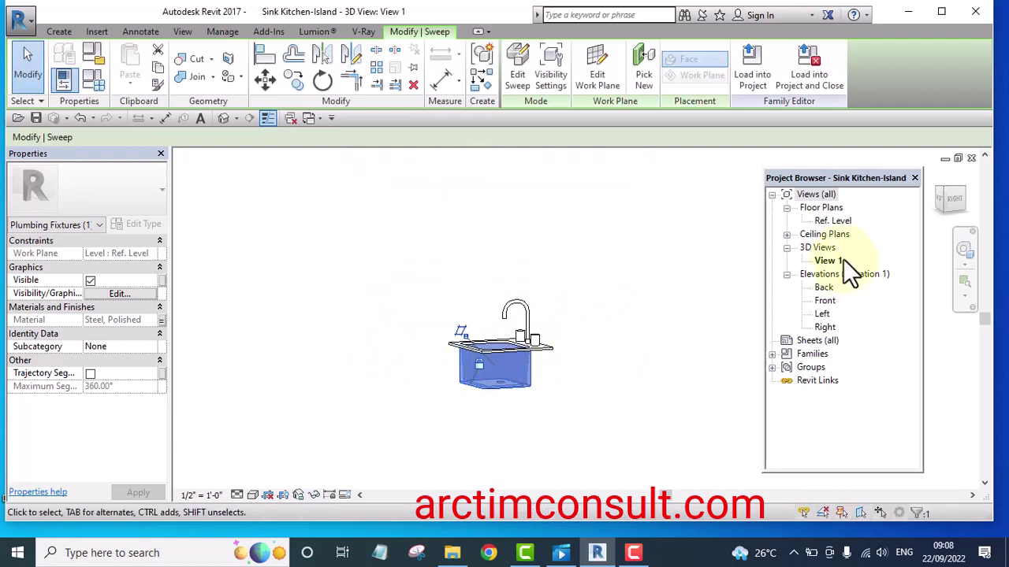
# Step: Check the bowl in the sink's Ref. Level plan and load the family into Family2, overwriting the existing version
pyautogui.doubleClick(832, 222)
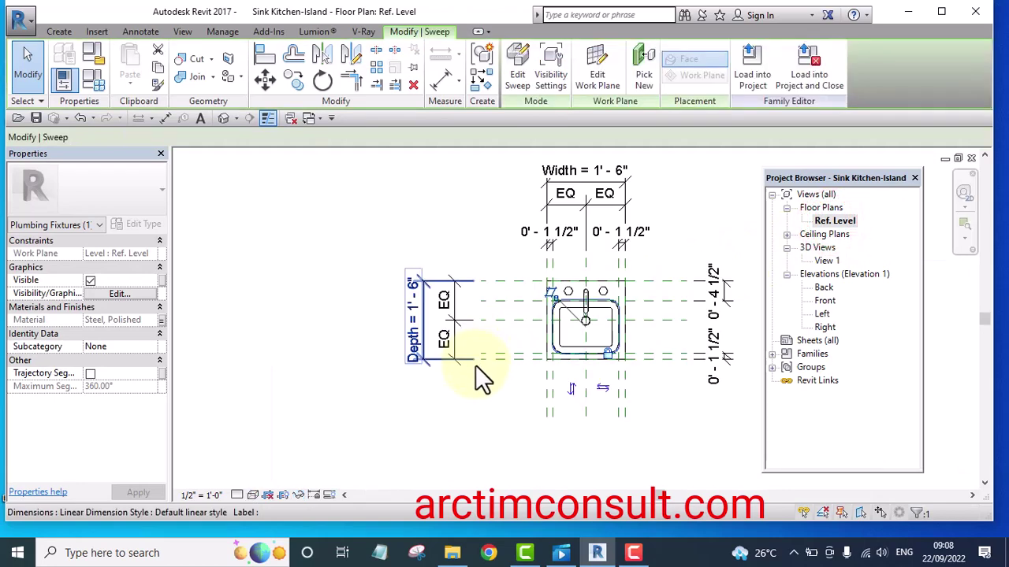
pyautogui.scroll(5, 586, 331)
pyautogui.scroll(-3, 375, 262)
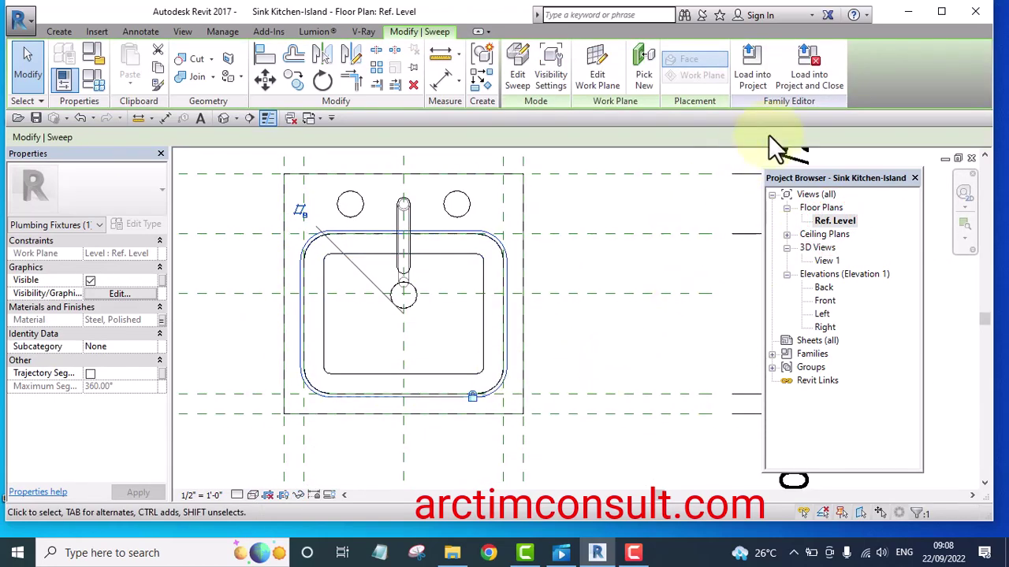
pyautogui.click(758, 70)
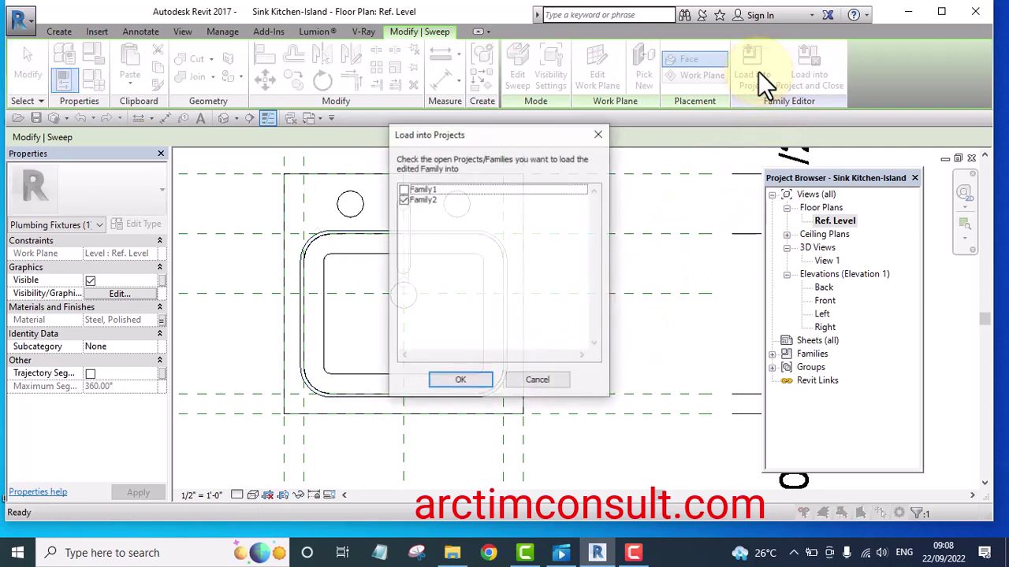
pyautogui.click(443, 385)
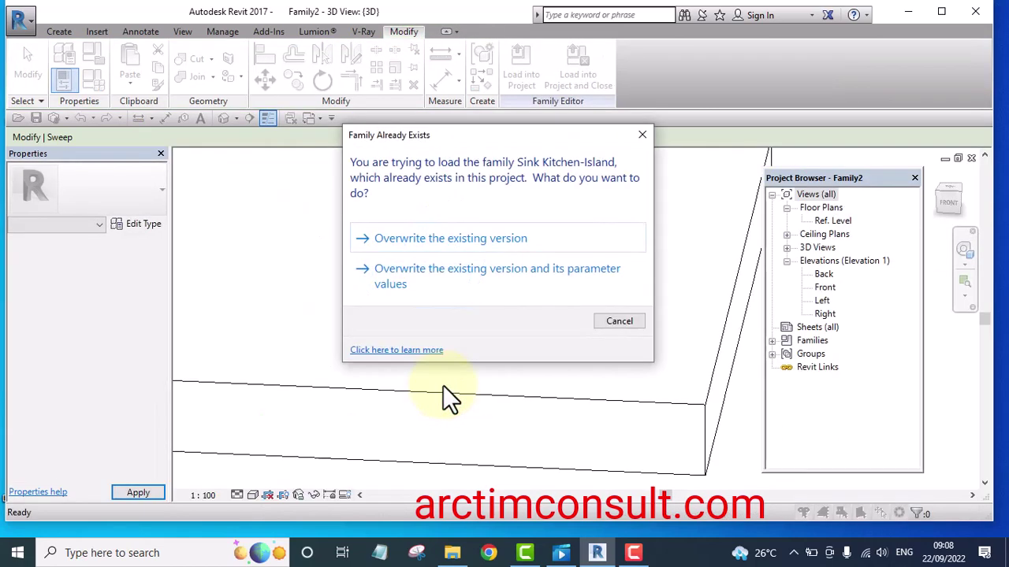
pyautogui.click(445, 244)
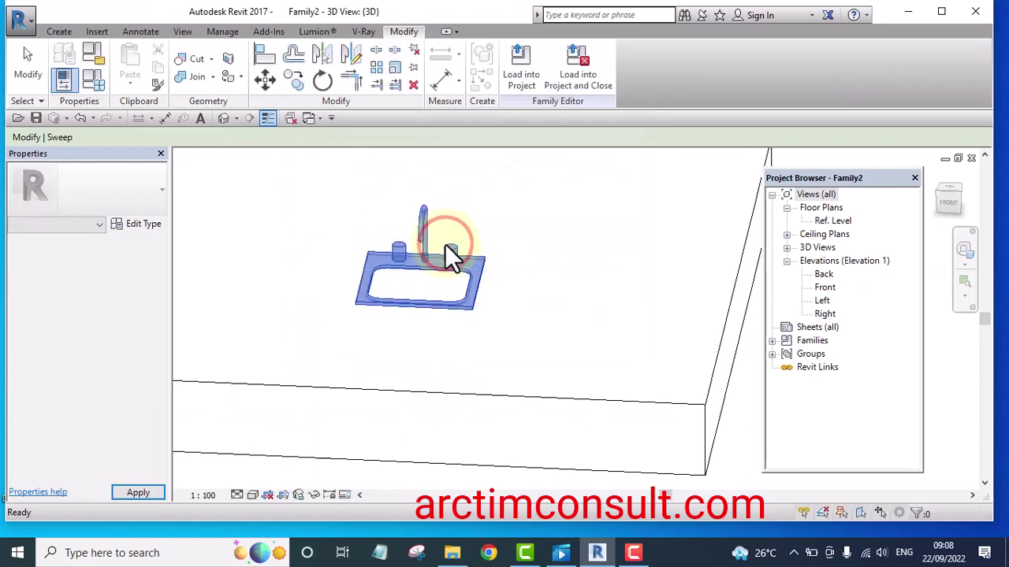
# Step: Examine the reloaded sink's rim, bowl and corner outlines in Family2's Ref. Level floor plan
pyautogui.doubleClick(833, 220)
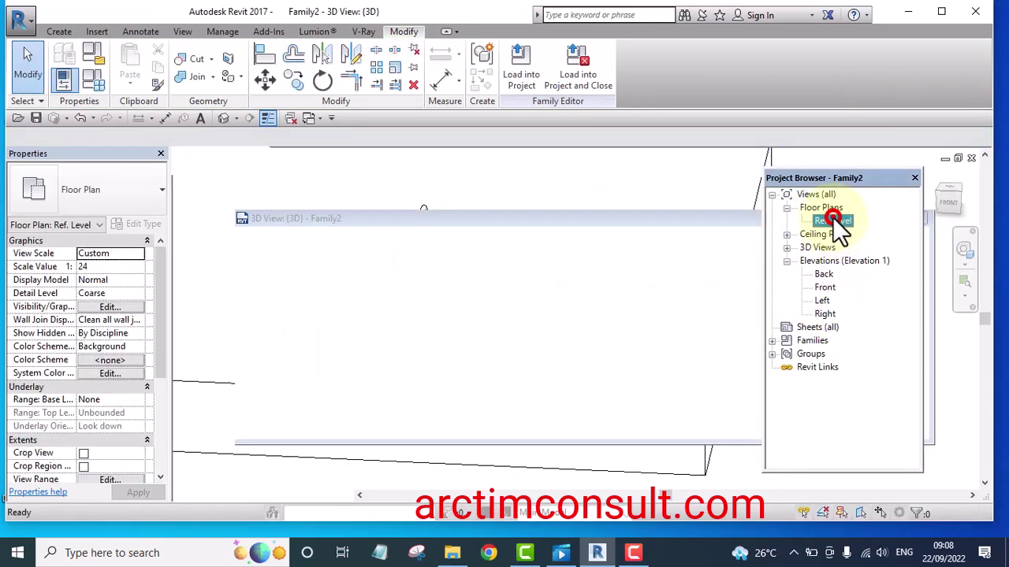
pyautogui.scroll(2, 311, 285)
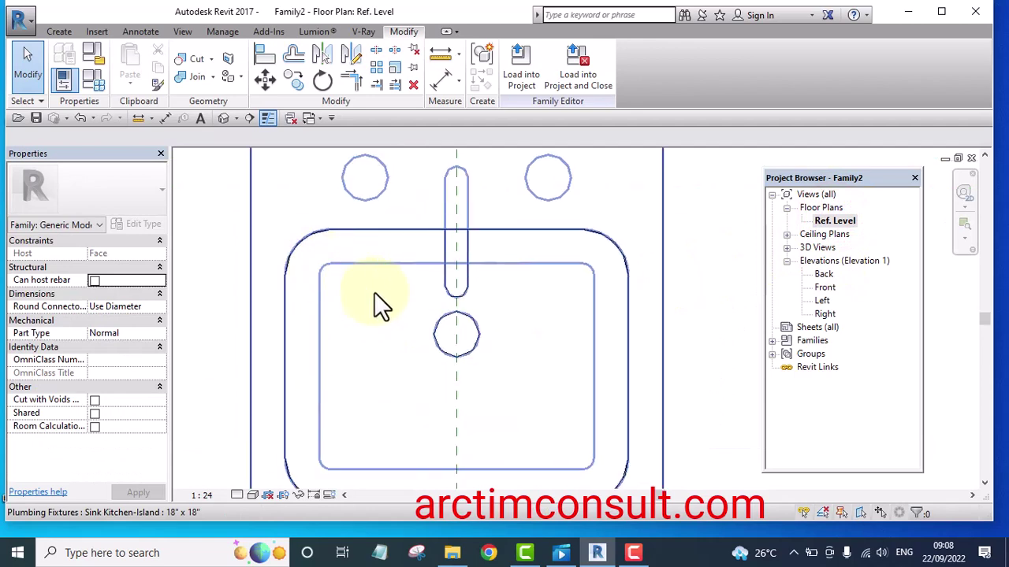
pyautogui.scroll(3, 630, 260)
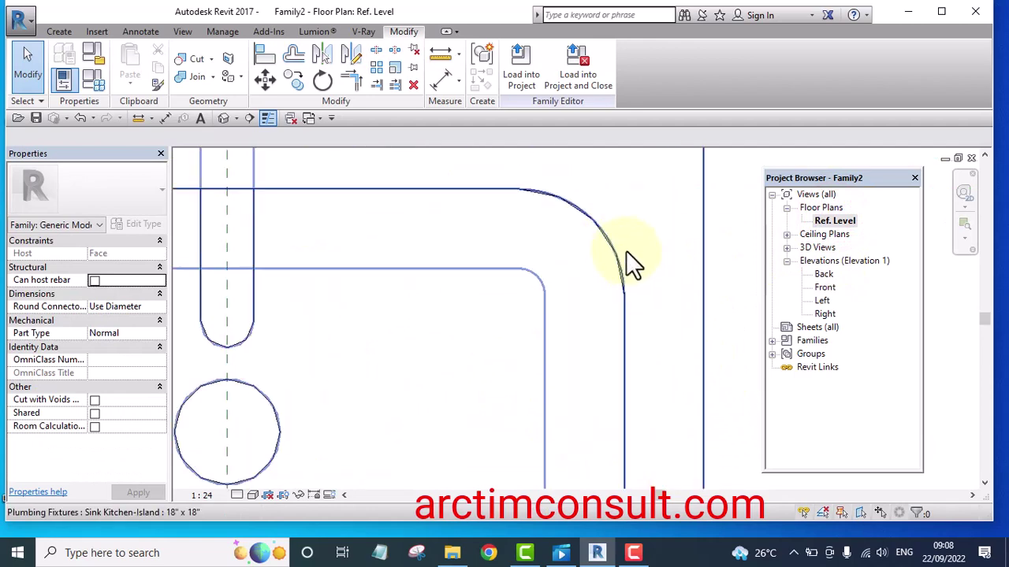
pyautogui.scroll(4, 638, 300)
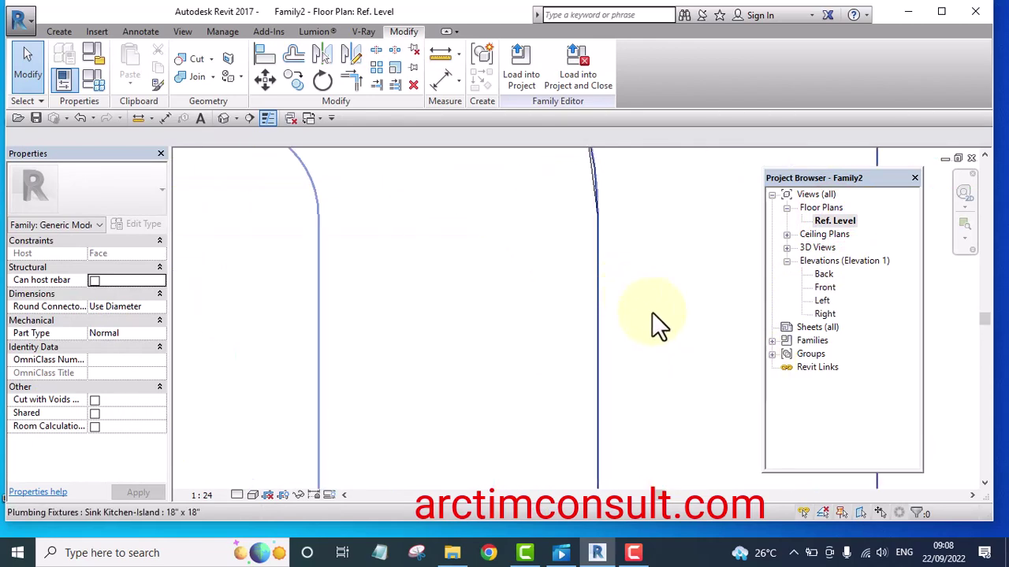
pyautogui.scroll(-6, 666, 366)
pyautogui.moveTo(680, 369); pyautogui.dragTo(575, 276, button='middle')
pyautogui.scroll(6, 394, 362)
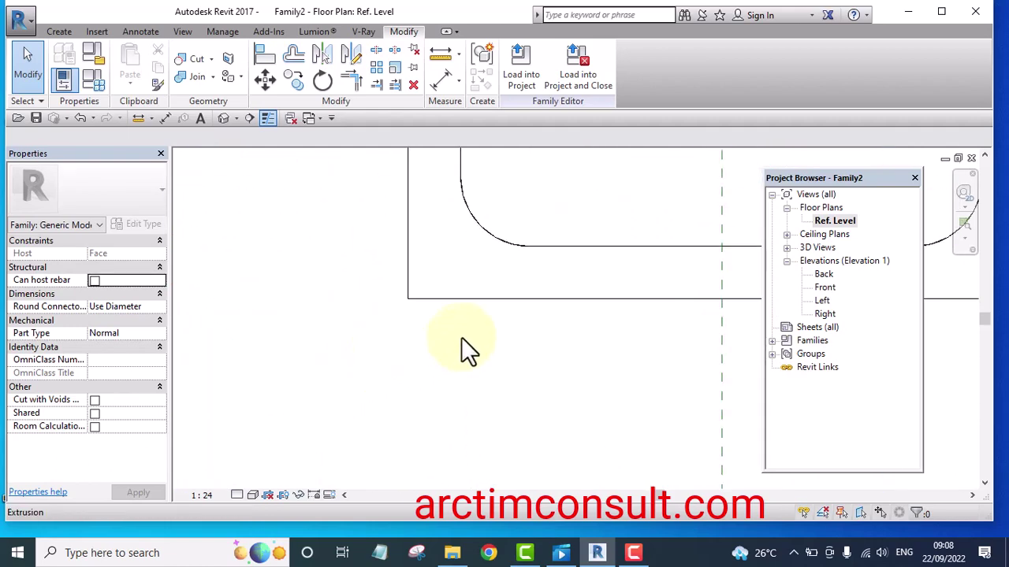
pyautogui.moveTo(457, 369); pyautogui.dragTo(360, 466, button='middle')
pyautogui.scroll(-7, 342, 446)
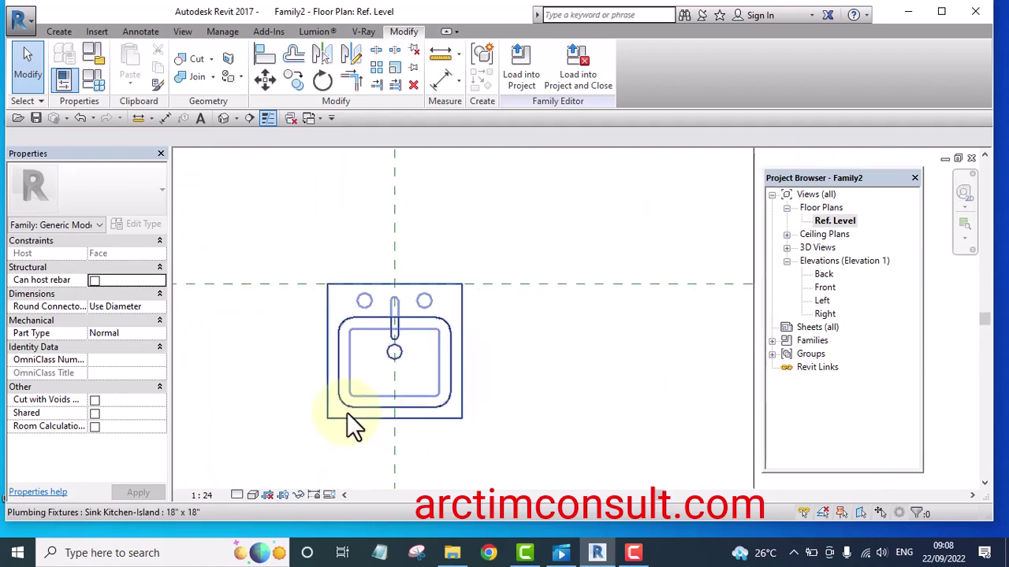
pyautogui.scroll(-3, 471, 340)
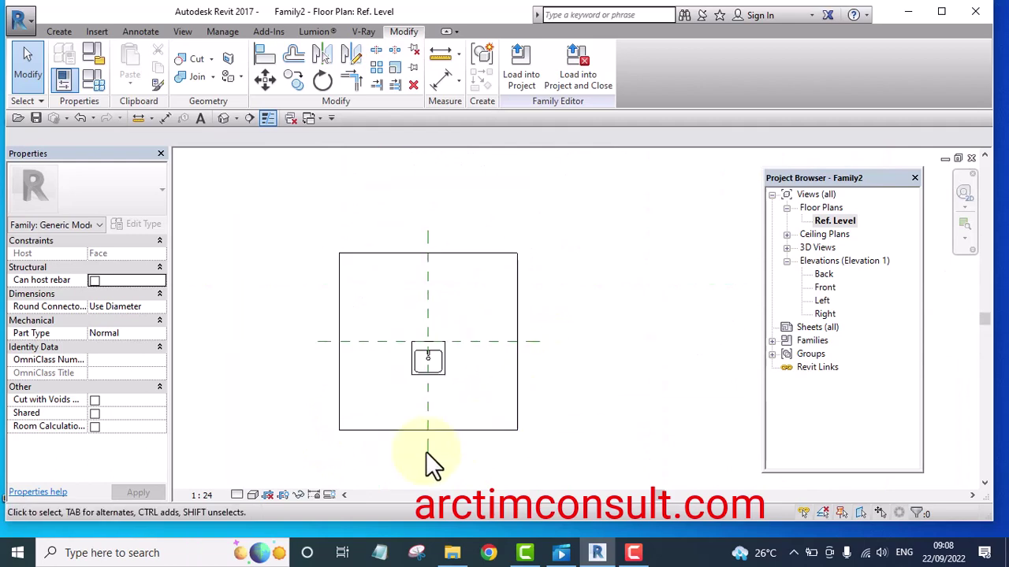
# Step: Set Family2's Ref. Level floor plan to the Wireframe visual style and inspect the bowl outlines
pyautogui.click(253, 494)
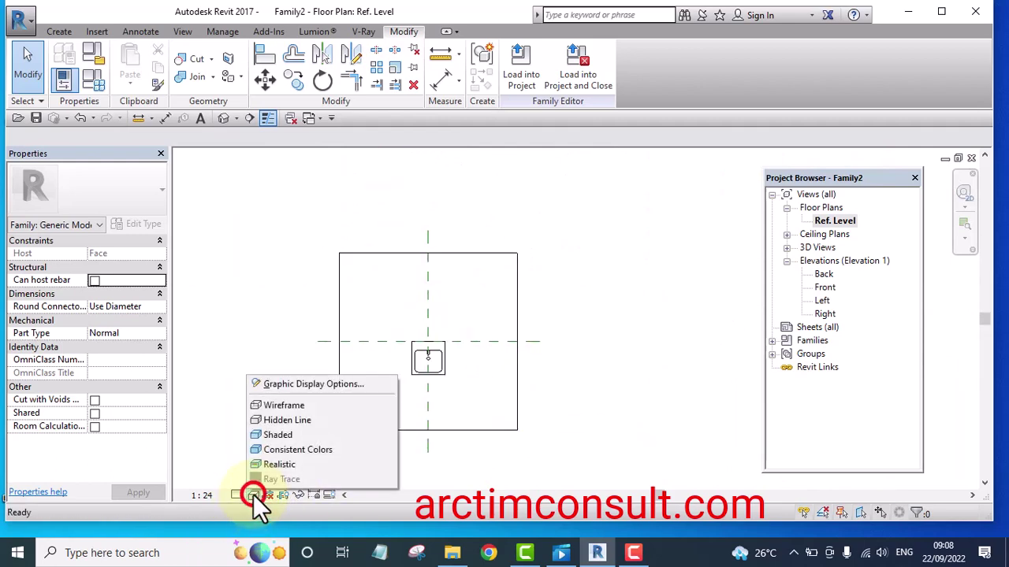
pyautogui.click(284, 406)
pyautogui.scroll(4, 410, 354)
pyautogui.scroll(2, 432, 417)
pyautogui.moveTo(432, 416); pyautogui.dragTo(459, 255, button='middle')
pyautogui.scroll(-2, 368, 218)
pyautogui.scroll(2, 369, 219)
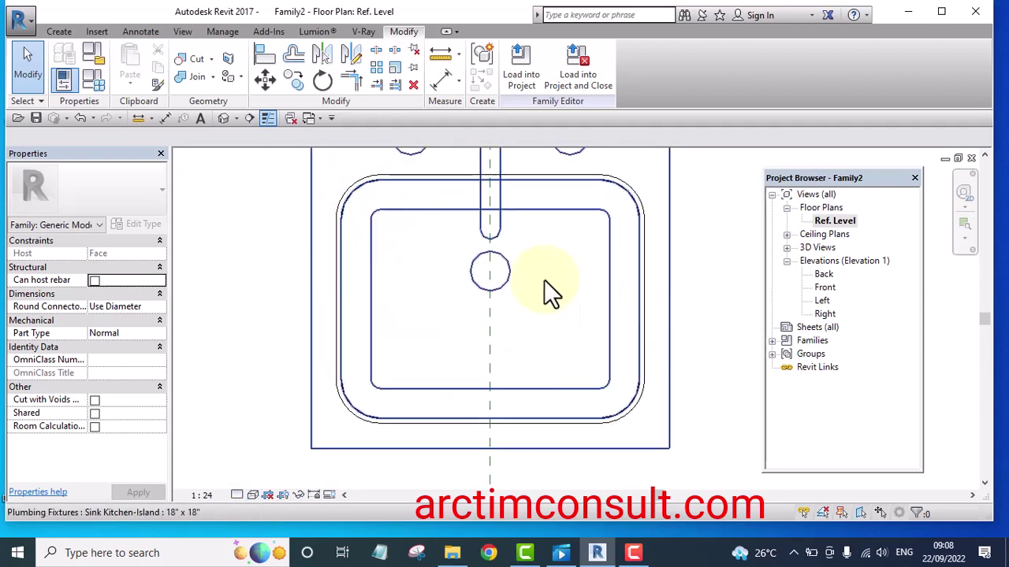
# Step: Start a void extrusion over the sink, using Pick Lines with Lock enabled for its sketch
pyautogui.click(56, 32)
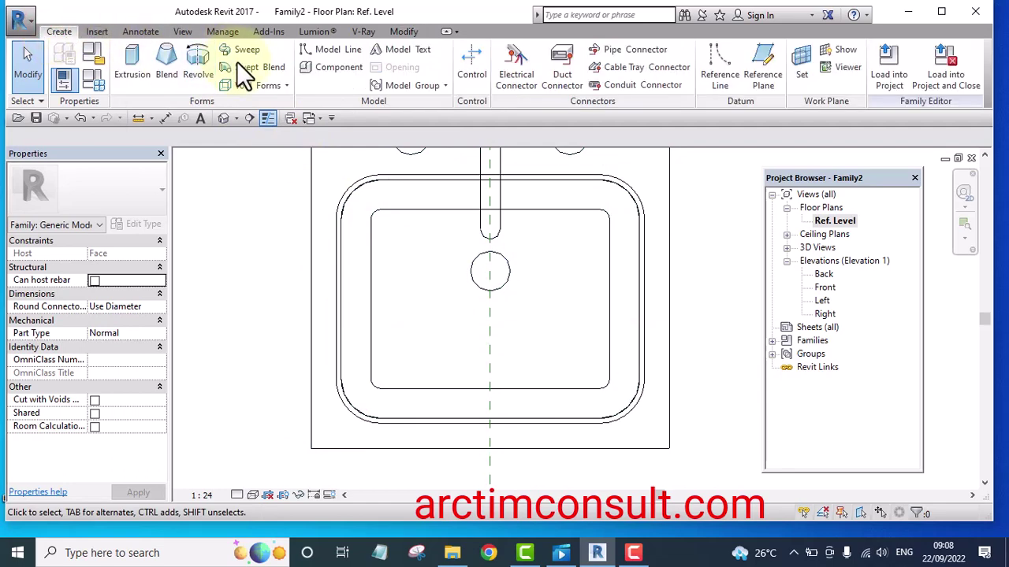
pyautogui.click(285, 85)
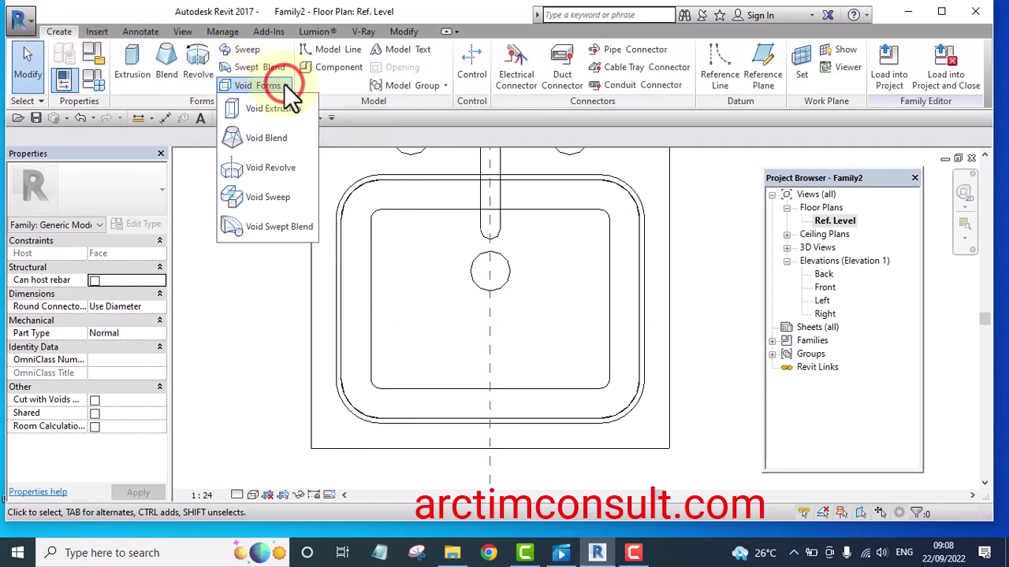
pyautogui.click(268, 109)
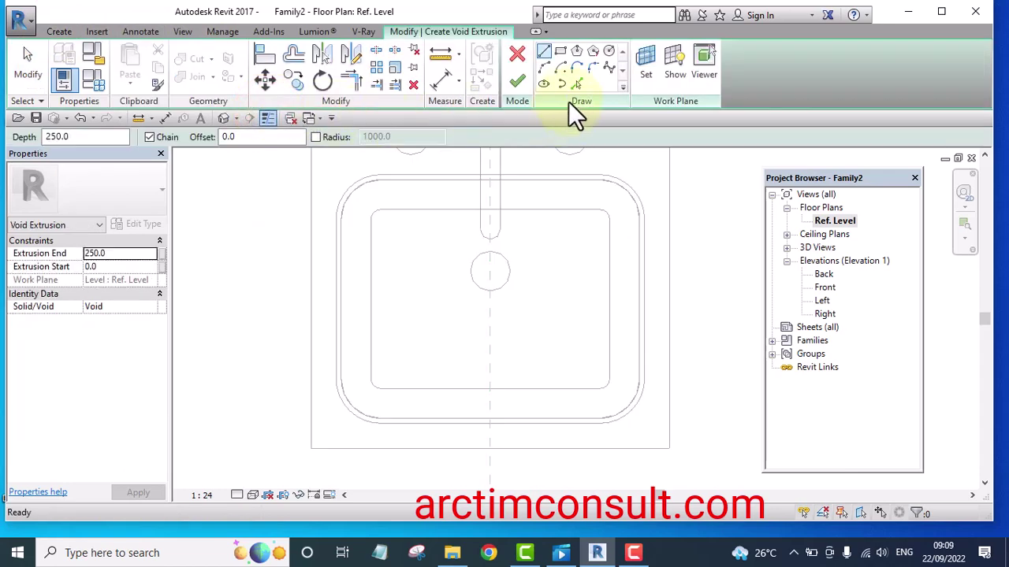
pyautogui.click(577, 83)
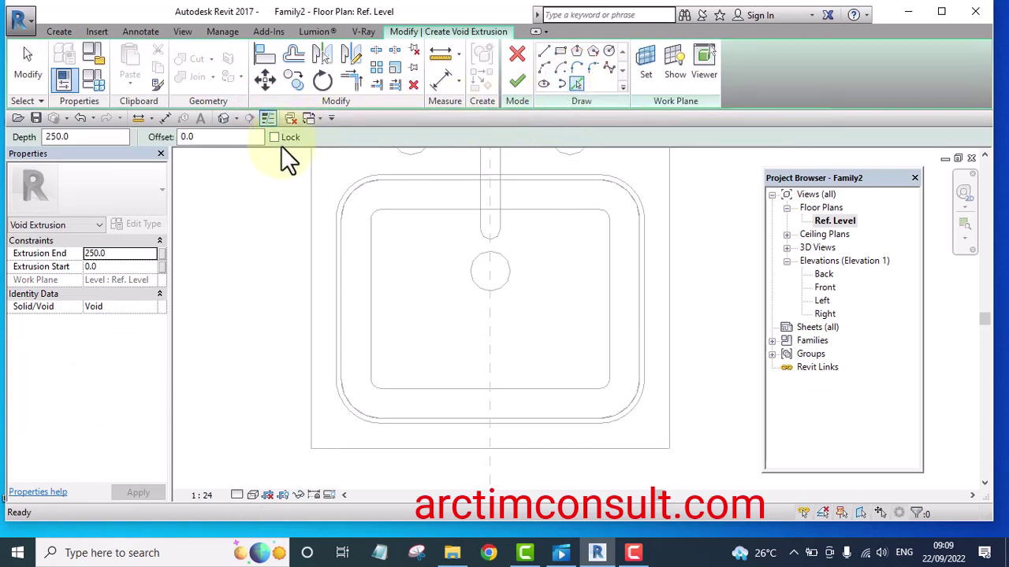
pyautogui.click(273, 138)
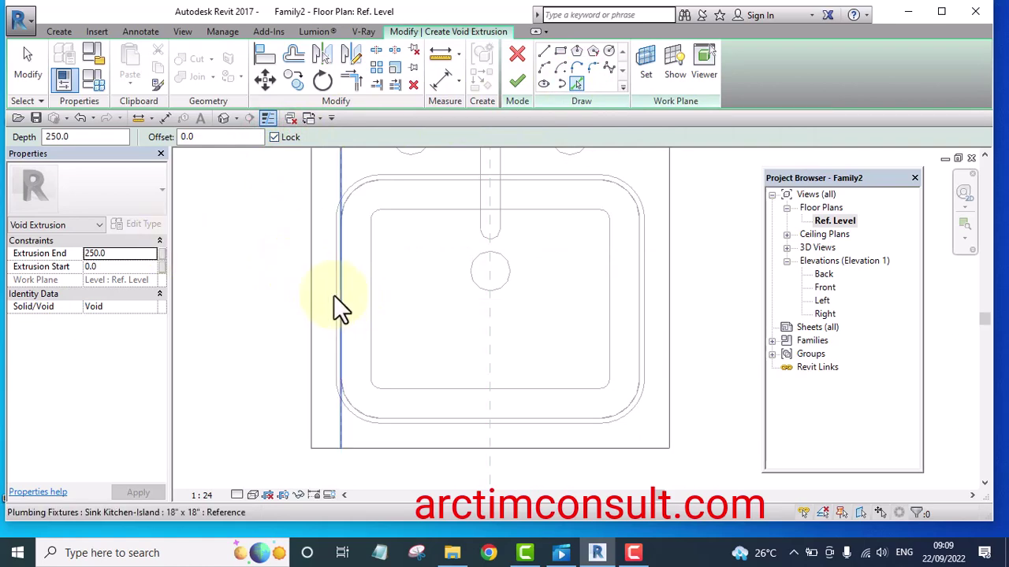
pyautogui.scroll(2, 336, 297)
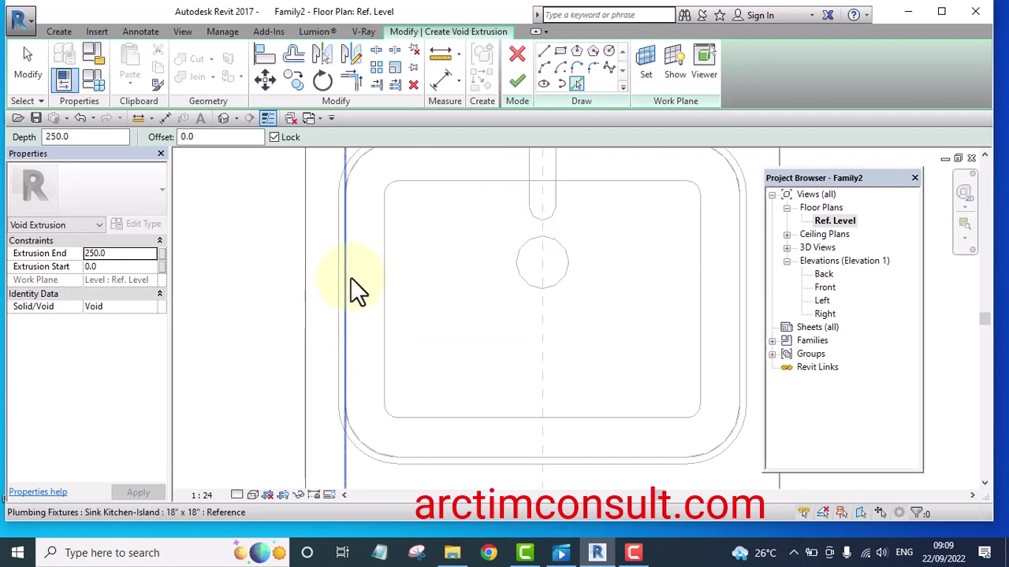
# Step: Measure the gap between the bowl's inner reference line and outer edge with an aligned dimension, without placing it
pyautogui.click(445, 79)
pyautogui.scroll(3, 339, 303)
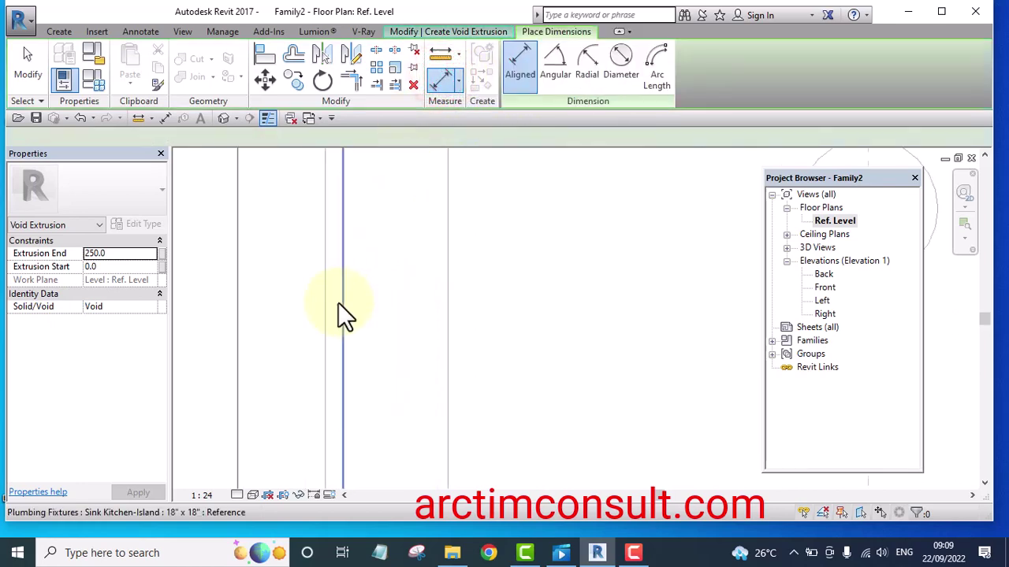
pyautogui.click(339, 303)
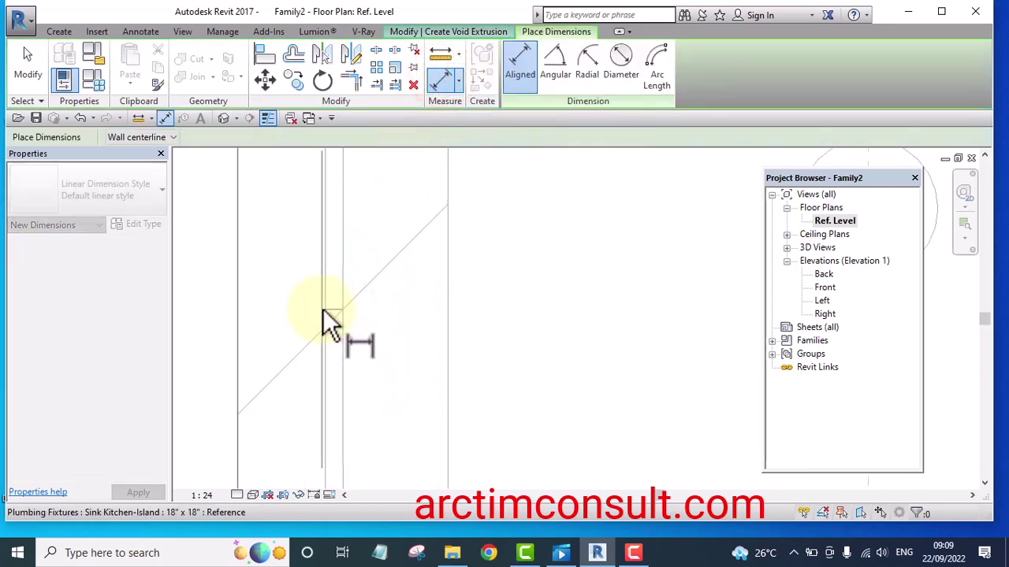
pyautogui.click(324, 310)
pyautogui.scroll(-3, 325, 322)
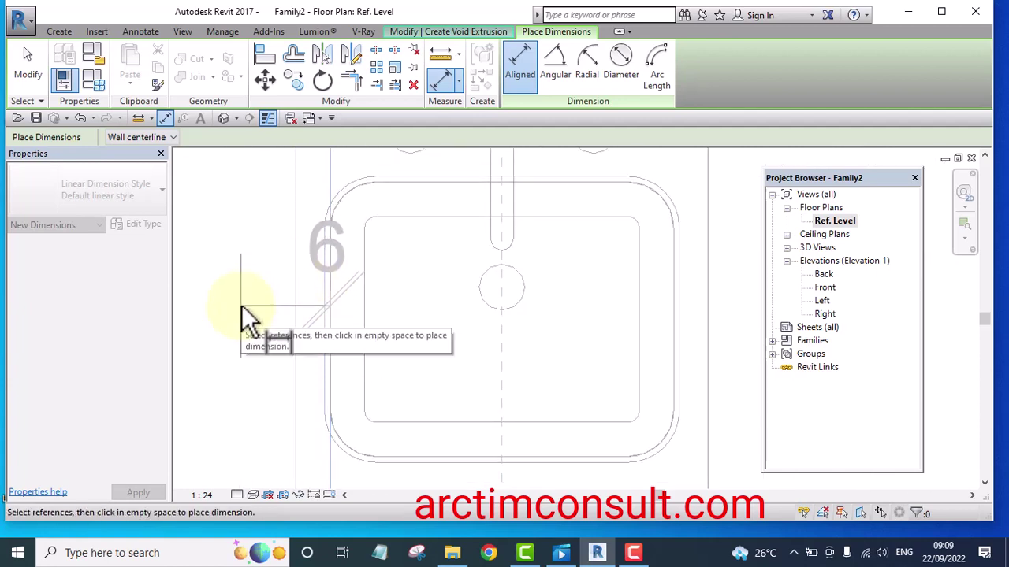
pyautogui.press('Escape')
pyautogui.scroll(-1, 328, 311)
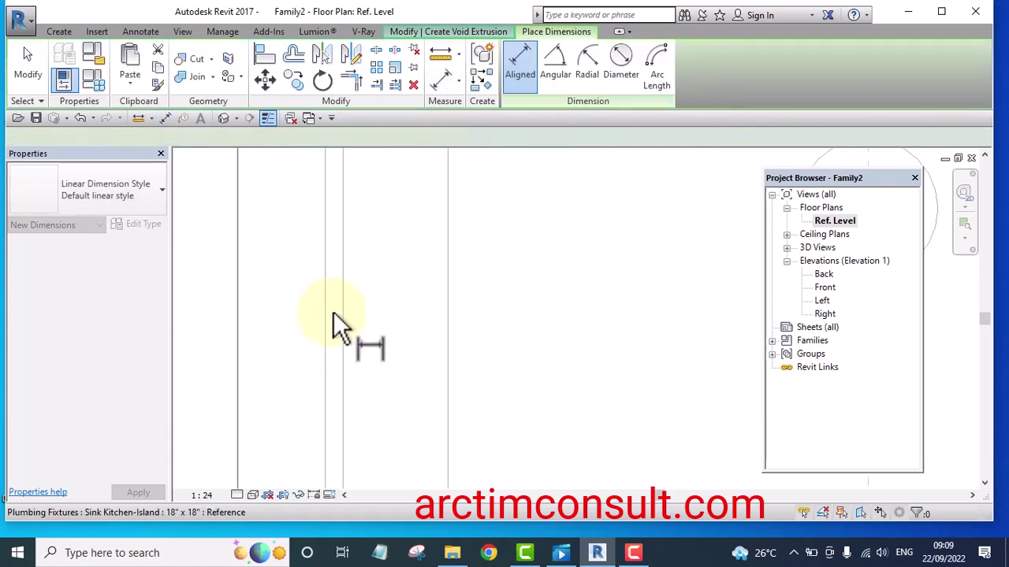
pyautogui.scroll(-2, 340, 311)
pyautogui.press('Escape')
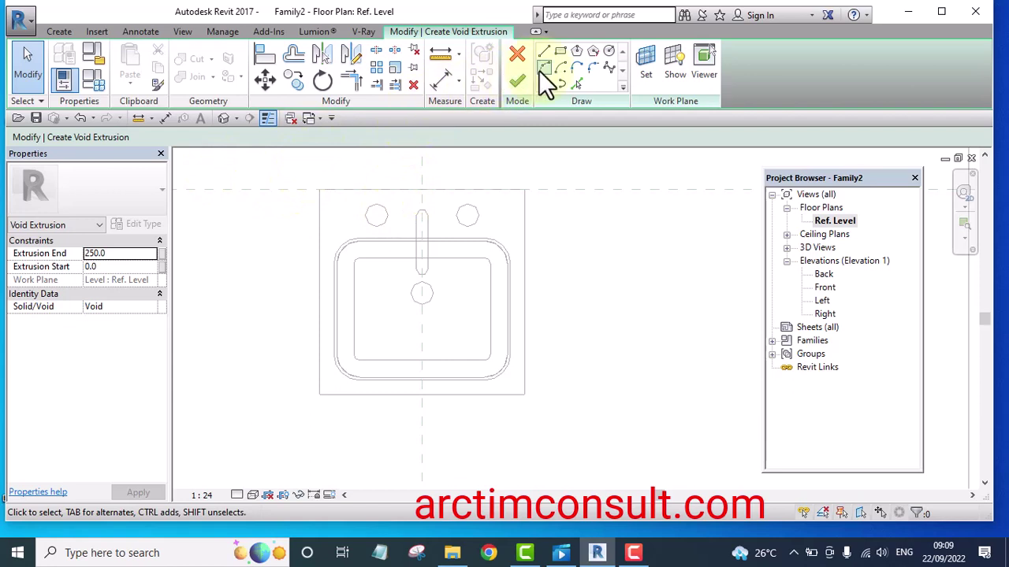
# Step: Pick the bowl's left and back reference lines with a 6.0 offset outward to add two void extrusion sketch lines
pyautogui.click(576, 83)
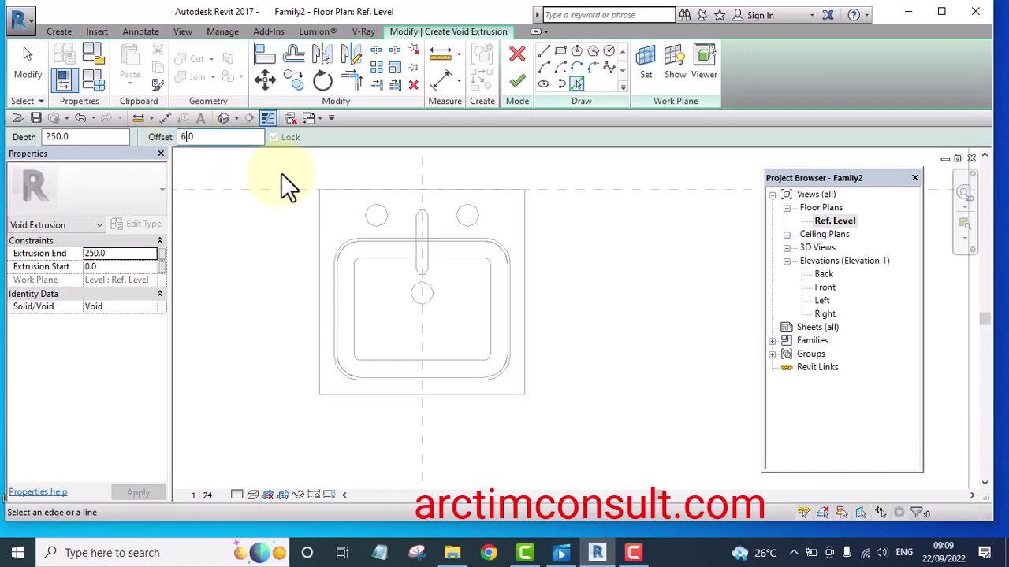
pyautogui.scroll(1, 329, 304)
pyautogui.scroll(3, 332, 302)
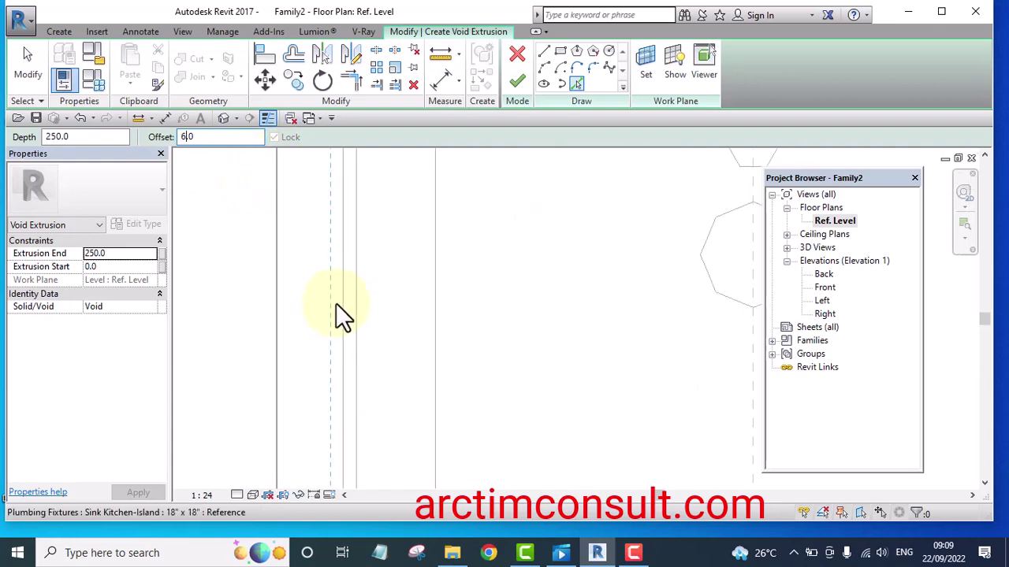
pyautogui.click(353, 310)
pyautogui.scroll(-4, 353, 311)
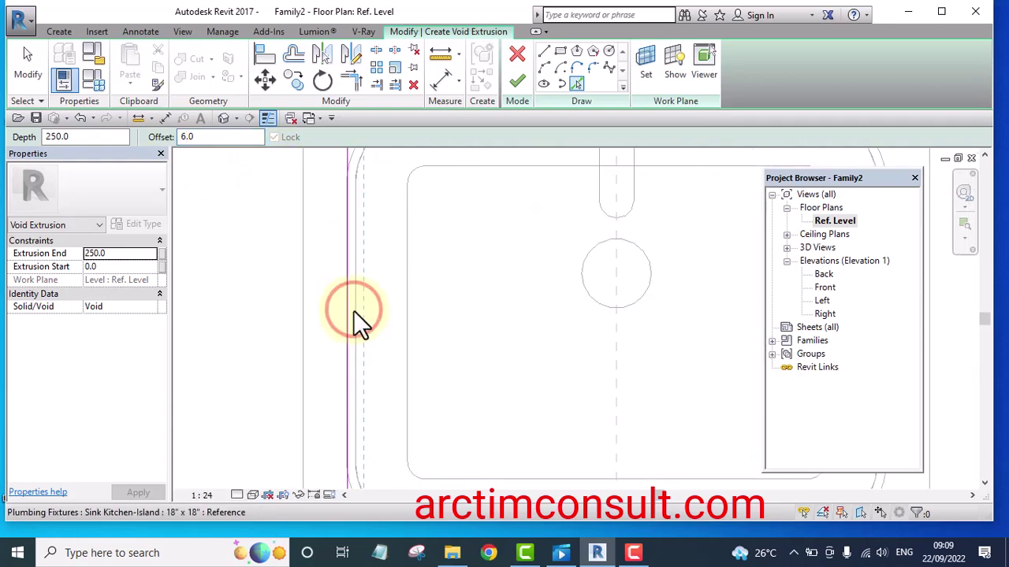
pyautogui.scroll(5, 394, 245)
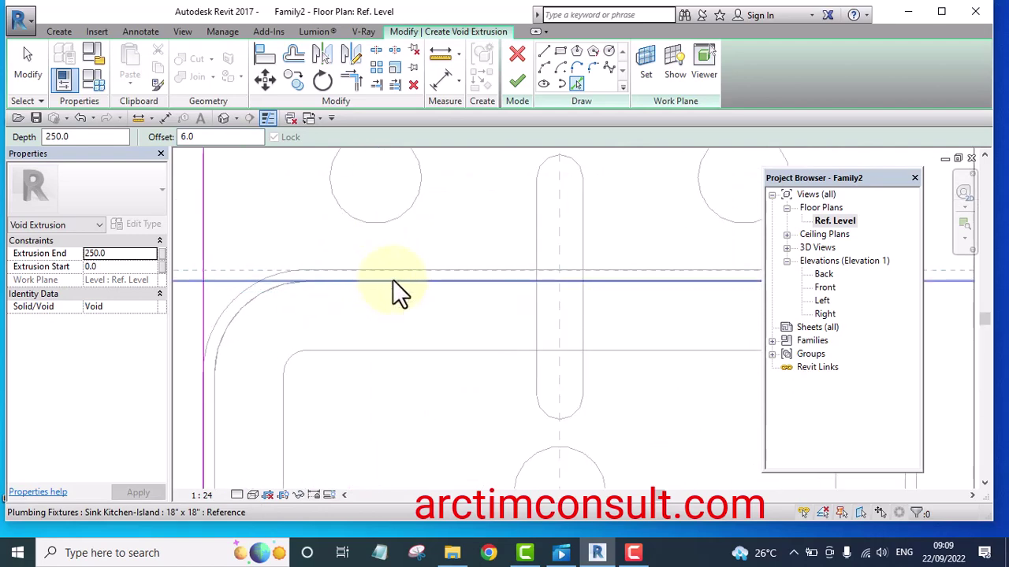
pyautogui.click(393, 280)
pyautogui.scroll(-5, 311, 260)
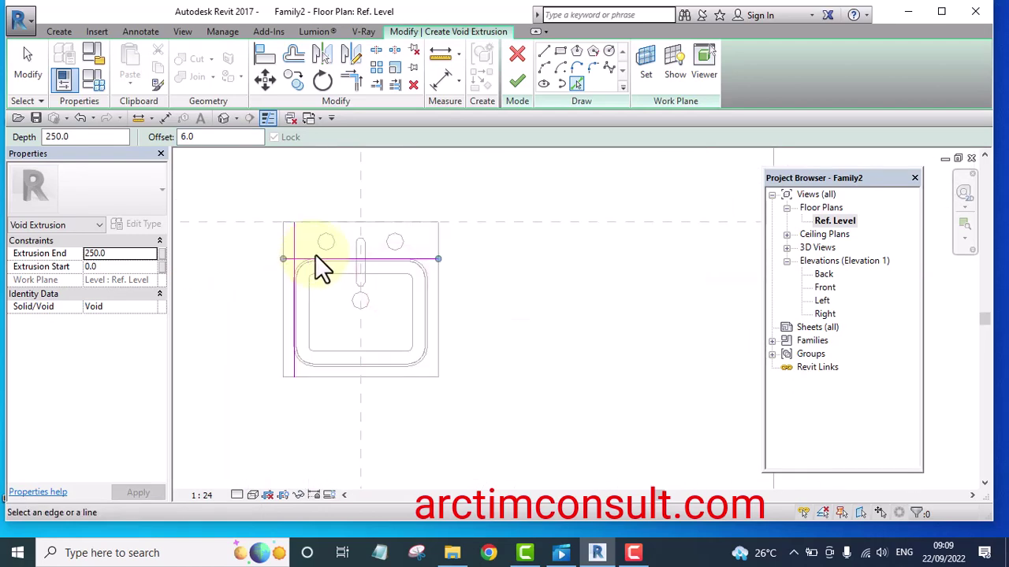
# Step: Offset sketch lines 6.0 outward from the bowl's right and front reference lines, and end line picking
pyautogui.scroll(4, 425, 322)
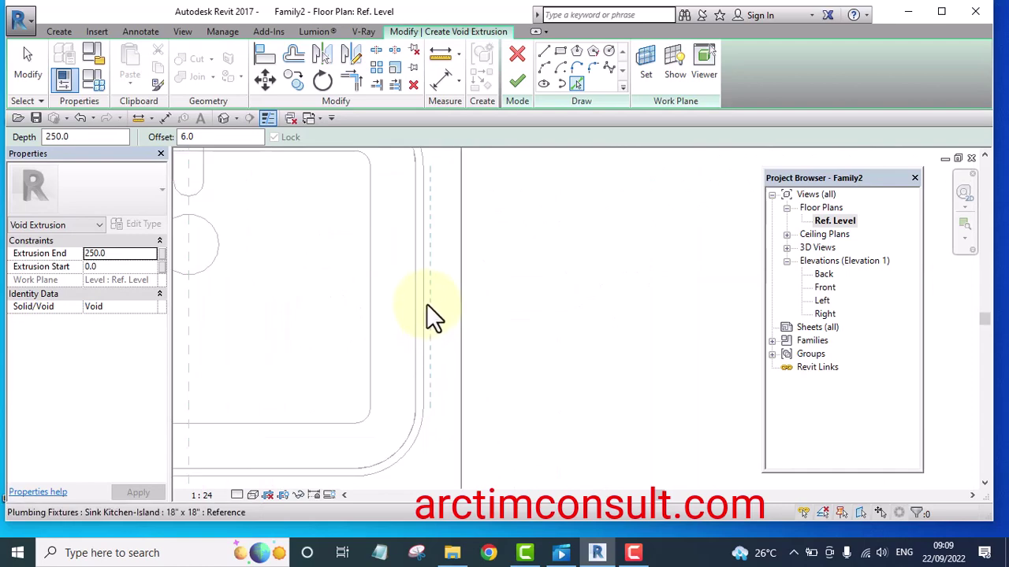
pyautogui.click(419, 303)
pyautogui.scroll(-4, 426, 284)
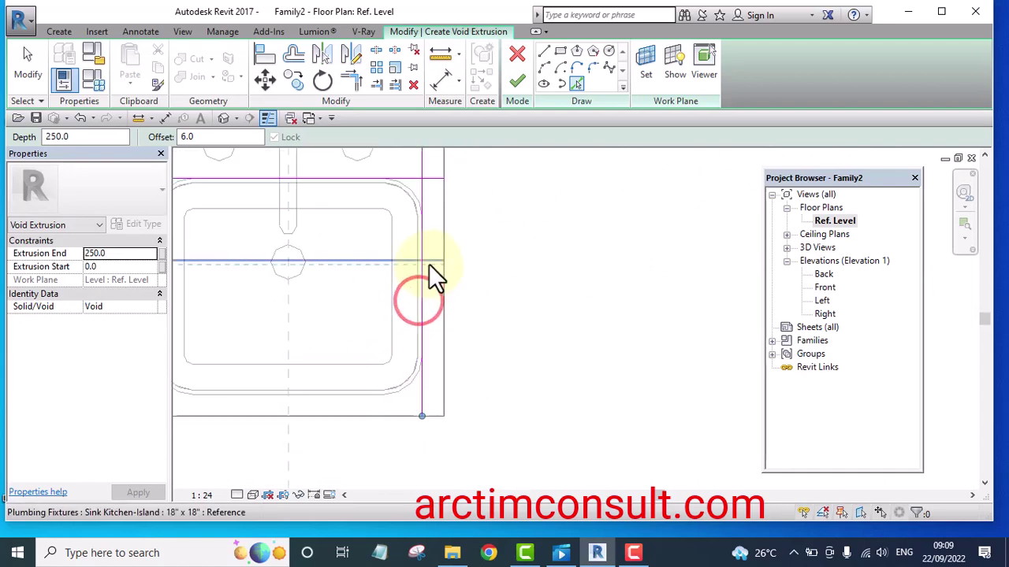
pyautogui.scroll(4, 378, 351)
pyautogui.click(351, 350)
pyautogui.scroll(2, 351, 349)
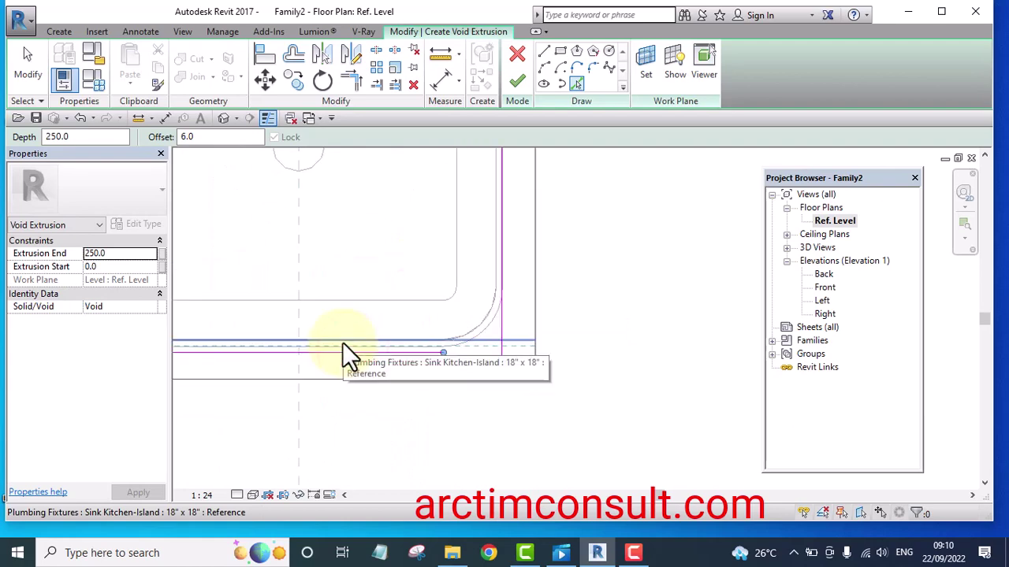
pyautogui.press('Escape')
# Step: Delete the stray short sketch line just outside the bowl's front edge
pyautogui.scroll(1, 416, 358)
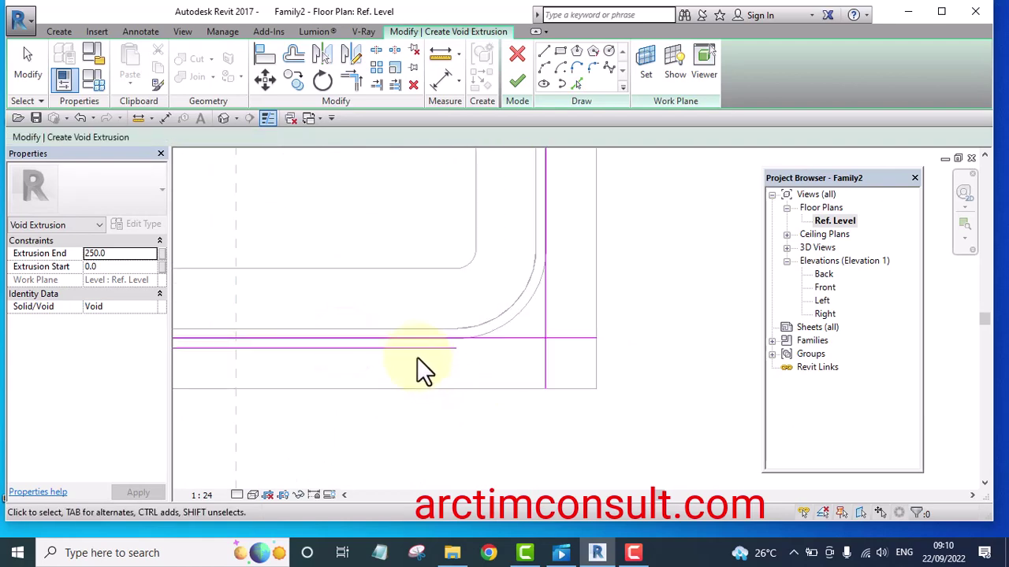
pyautogui.scroll(-3, 577, 344)
pyautogui.scroll(4, 387, 339)
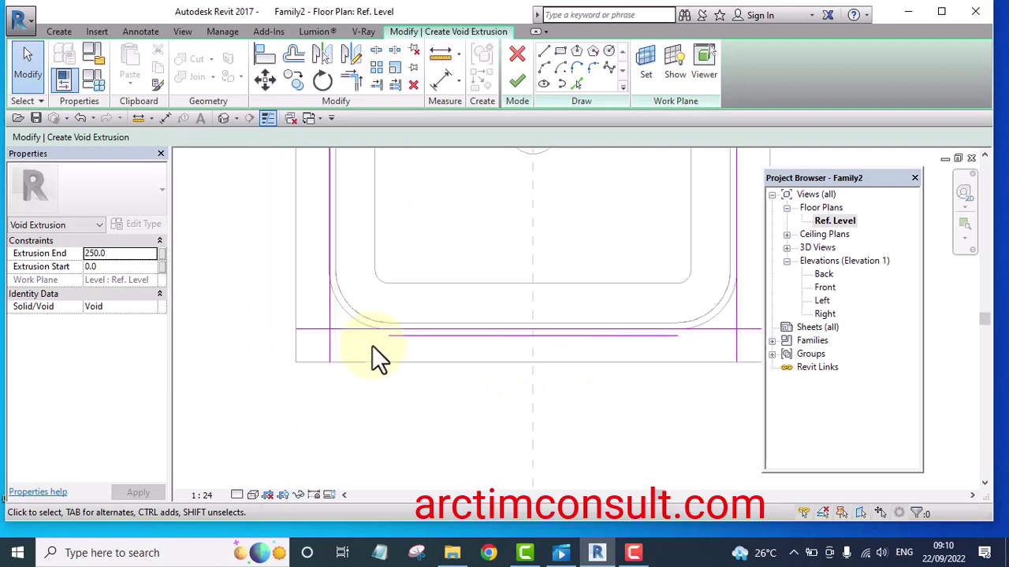
pyautogui.click(404, 331)
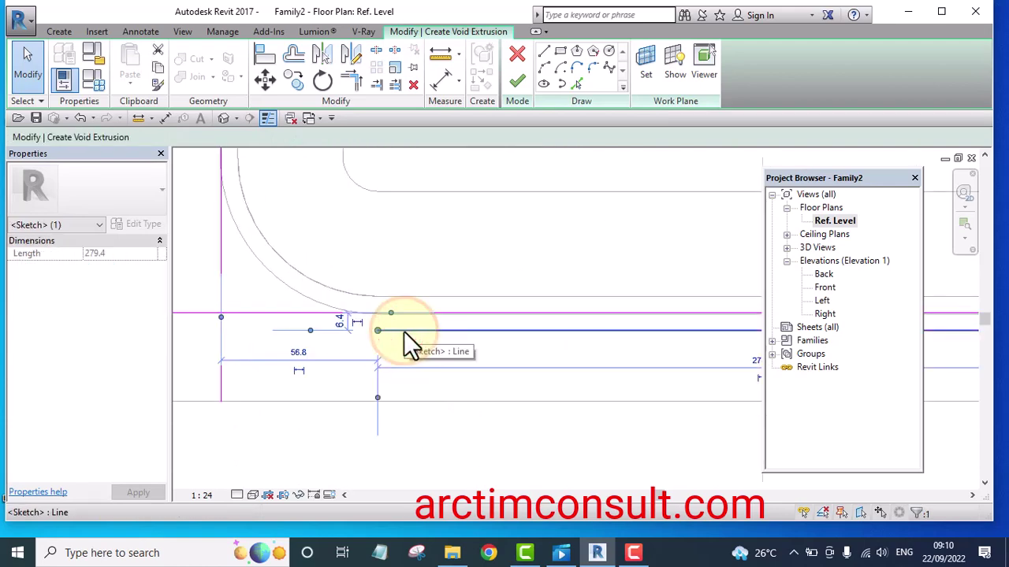
pyautogui.press('Delete')
pyautogui.scroll(-3, 394, 333)
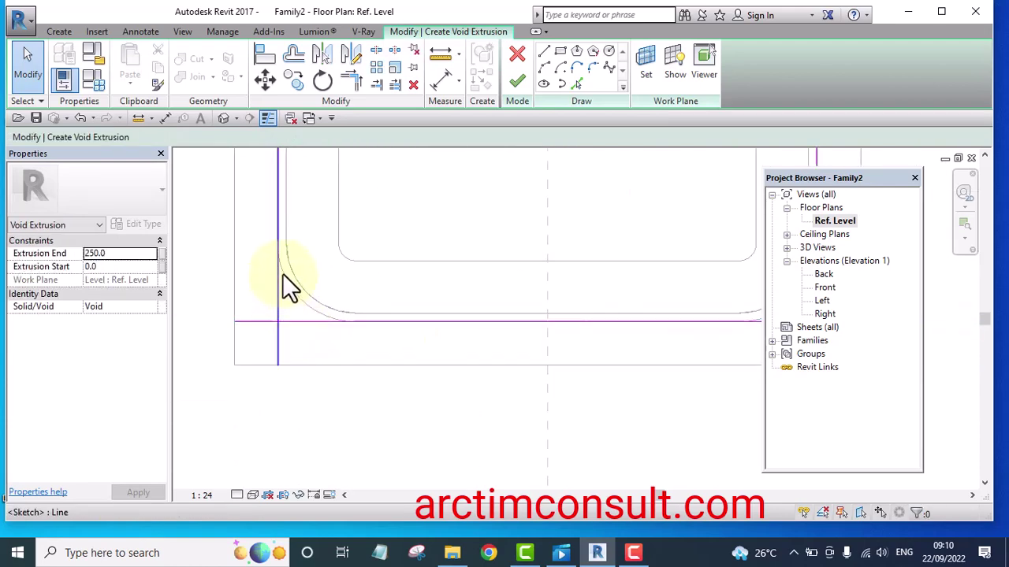
# Step: Trim the void sketch lines to meet at the bowl's back-right and front-right corners
pyautogui.scroll(-3, 275, 334)
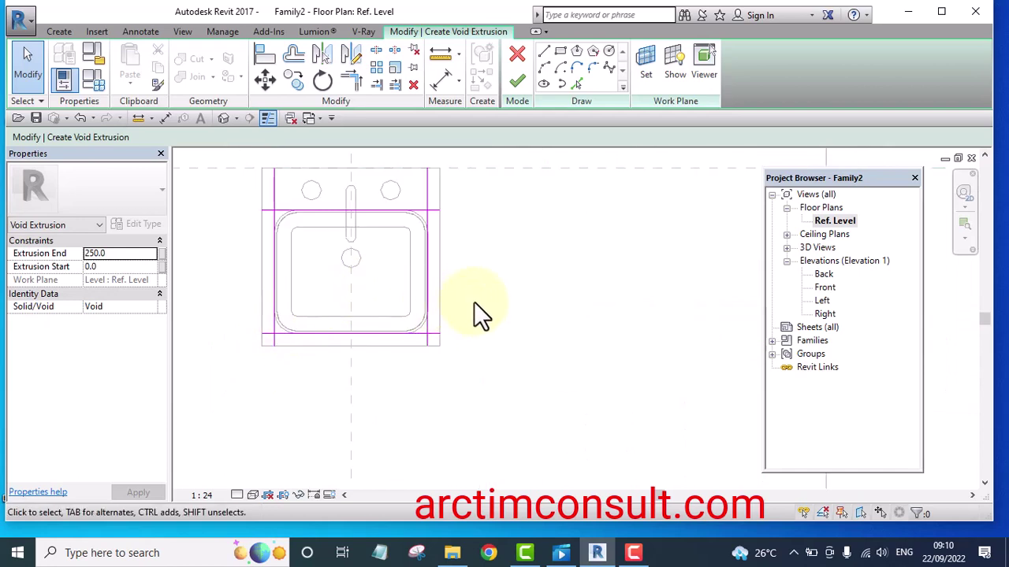
pyautogui.scroll(1, 470, 304)
pyautogui.click(353, 80)
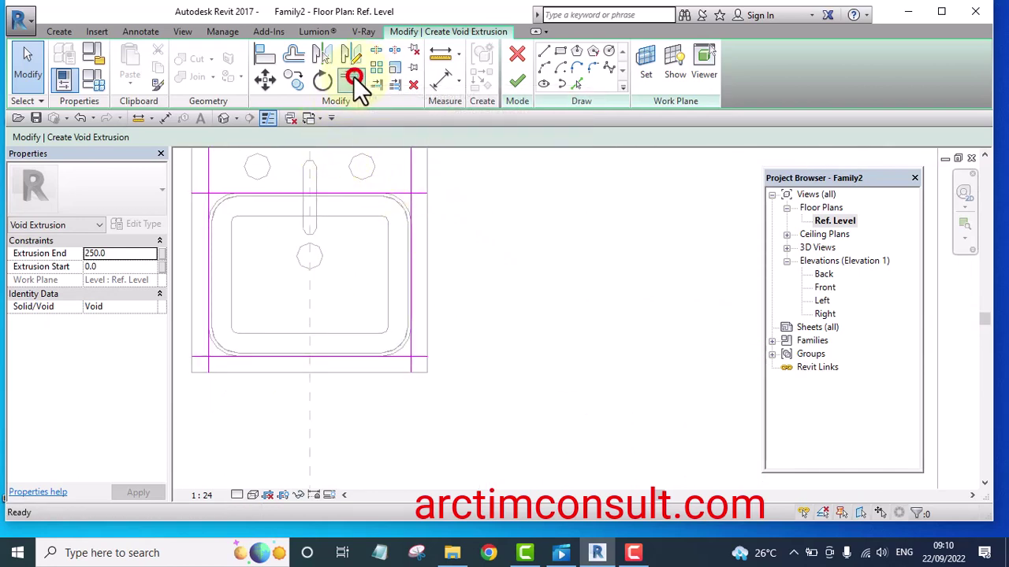
pyautogui.scroll(2, 398, 205)
pyautogui.click(384, 180)
pyautogui.click(426, 207)
pyautogui.scroll(-3, 437, 224)
pyautogui.scroll(3, 435, 282)
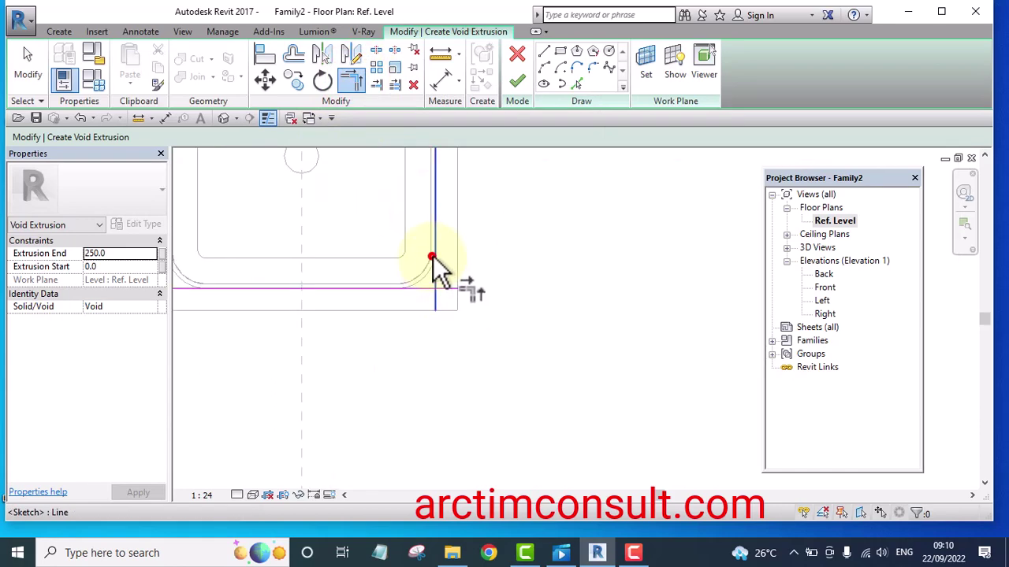
pyautogui.click(428, 254)
pyautogui.click(416, 291)
# Step: Trim the sketch's front-left and back-left corners to close the rectangle around the bowl, and end the Trim command
pyautogui.scroll(-3, 412, 298)
pyautogui.scroll(3, 289, 273)
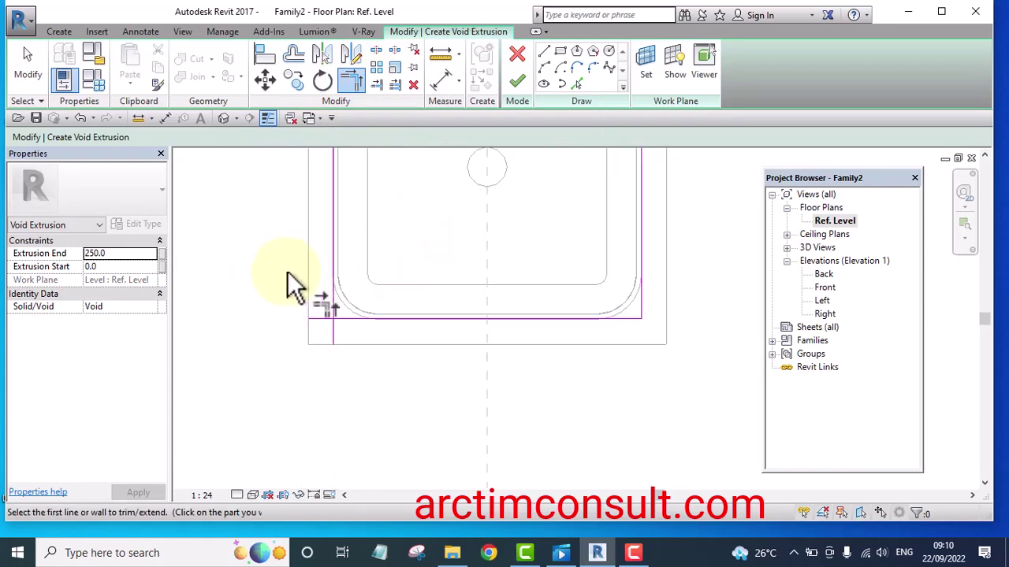
pyautogui.click(341, 260)
pyautogui.click(382, 325)
pyautogui.scroll(-3, 382, 339)
pyautogui.scroll(3, 386, 213)
pyautogui.click(364, 252)
pyautogui.click(342, 276)
pyautogui.scroll(-3, 322, 266)
pyautogui.scroll(2, 472, 233)
pyautogui.rightClick(501, 208)
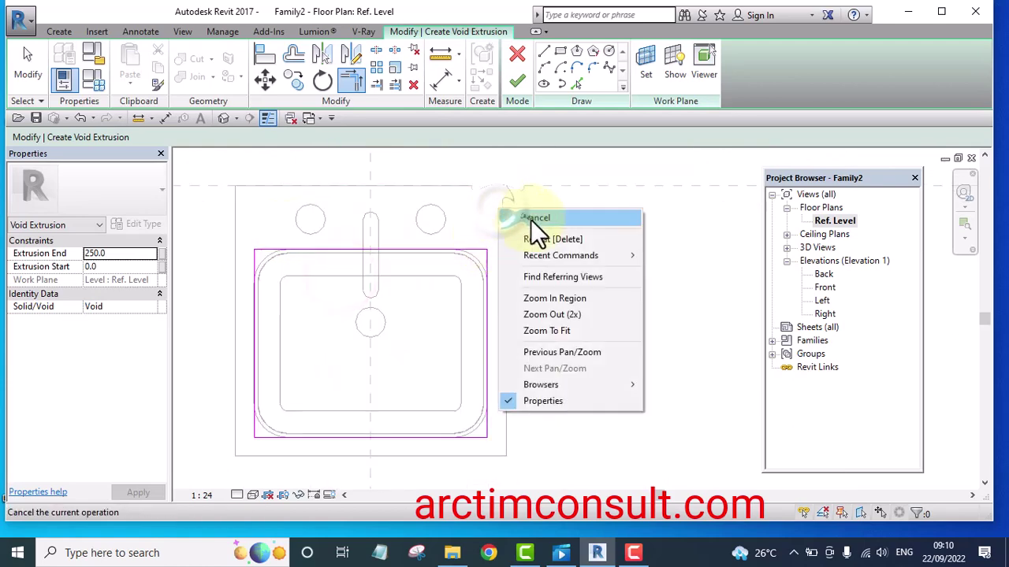
pyautogui.click(530, 219)
# Step: Try moving the back sketch line away from the bowl, and undo the move
pyautogui.scroll(2, 417, 211)
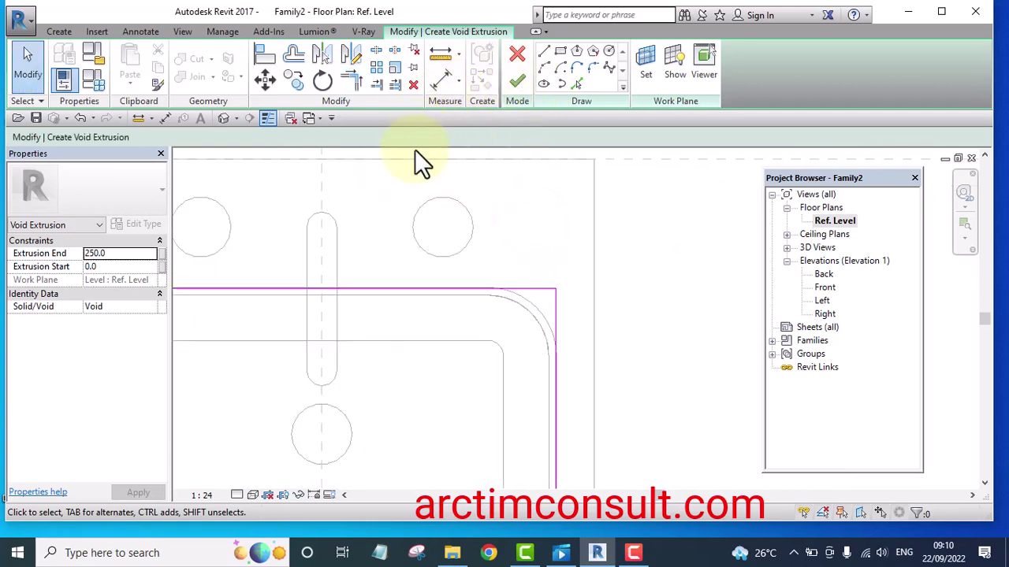
pyautogui.moveTo(516, 288); pyautogui.dragTo(513, 249)
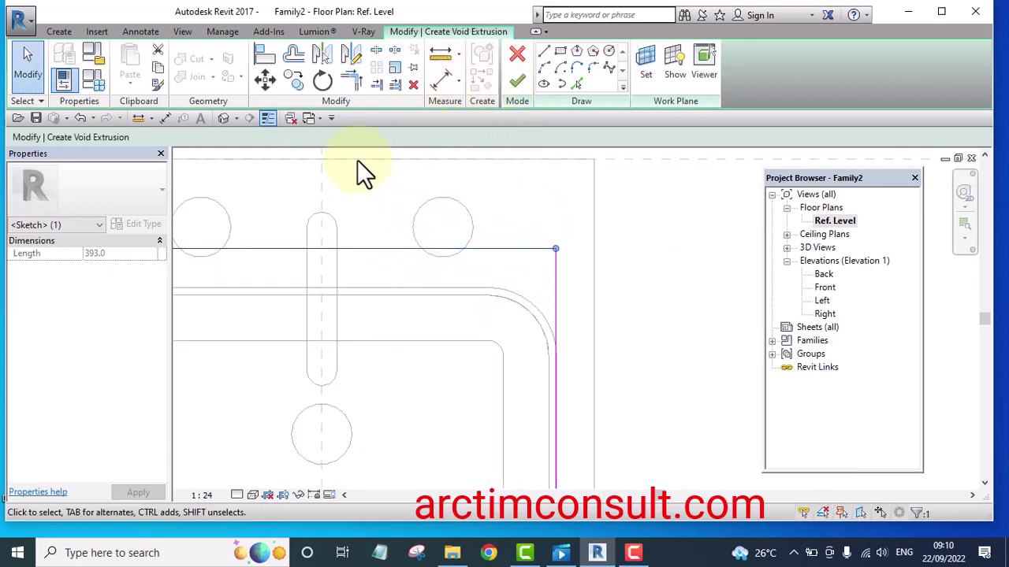
pyautogui.hotkey('ctrl', 'z')
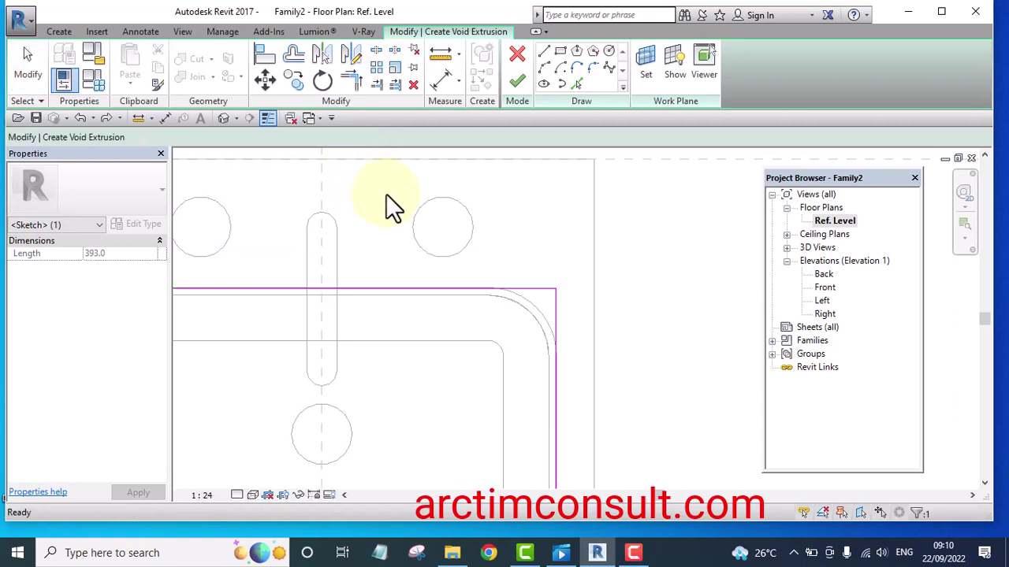
# Step: Place an aligned dimension between the back sketch line and the bowl's back reference line, and lock it
pyautogui.click(441, 79)
pyautogui.scroll(2, 477, 300)
pyautogui.scroll(3, 477, 299)
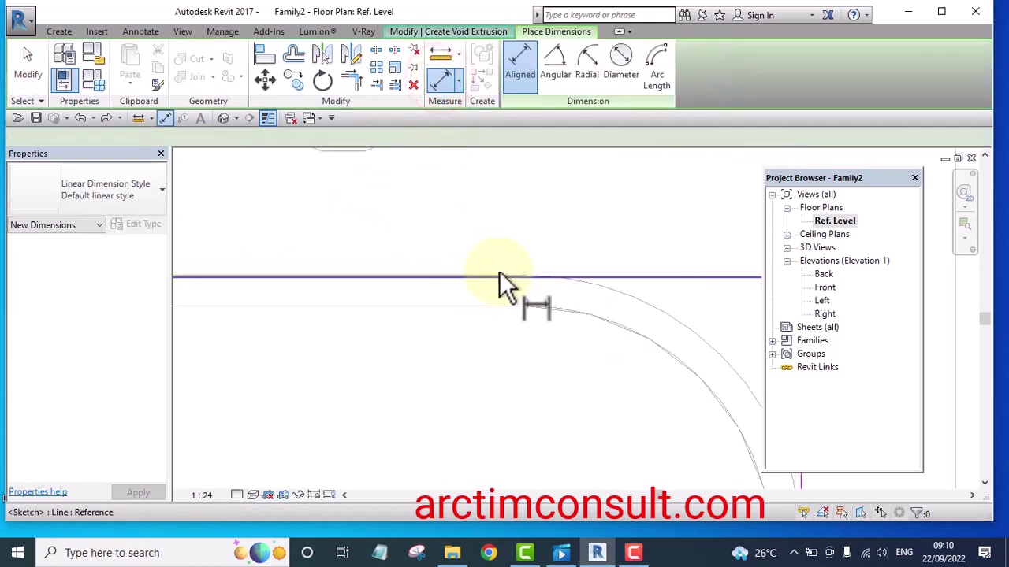
pyautogui.click(621, 272)
pyautogui.click(335, 312)
pyautogui.scroll(-5, 480, 315)
pyautogui.click(428, 246)
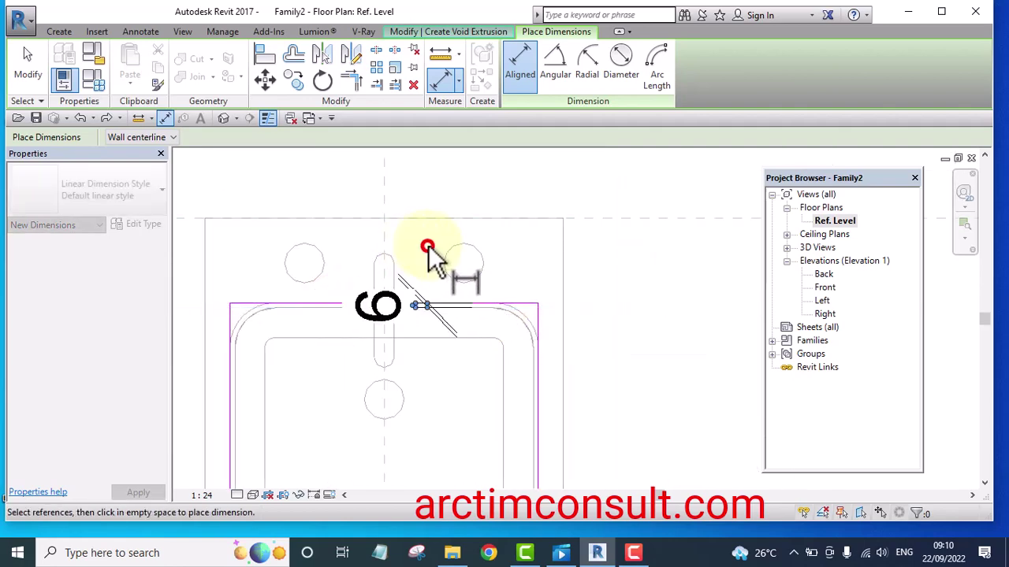
pyautogui.scroll(5, 422, 311)
pyautogui.scroll(-5, 417, 315)
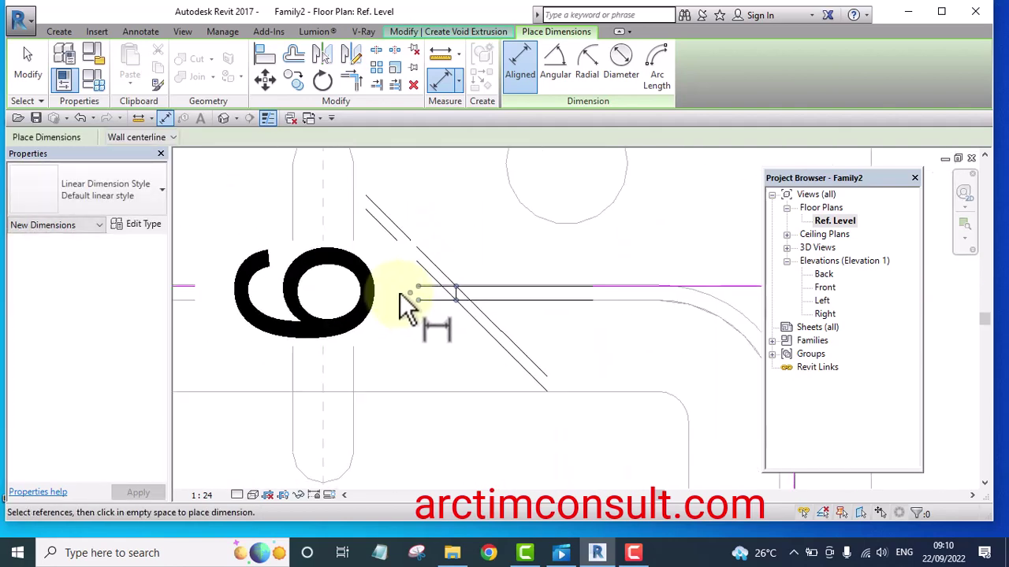
pyautogui.click(532, 293)
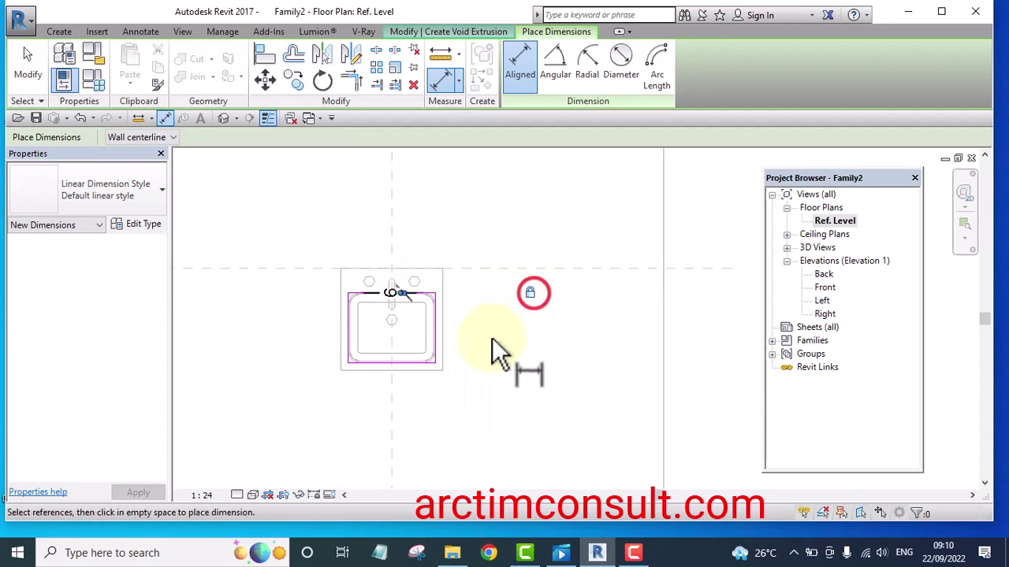
# Step: Place an aligned dimension between the bowl's right reference line and the right sketch line, and lock it
pyautogui.scroll(5, 426, 323)
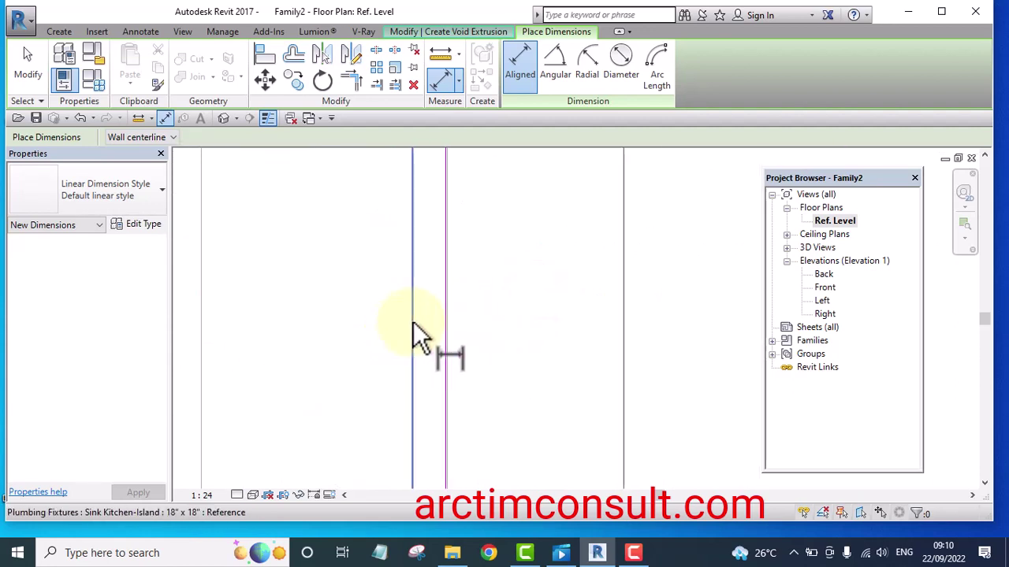
pyautogui.click(412, 323)
pyautogui.scroll(-4, 432, 237)
pyautogui.scroll(3, 444, 342)
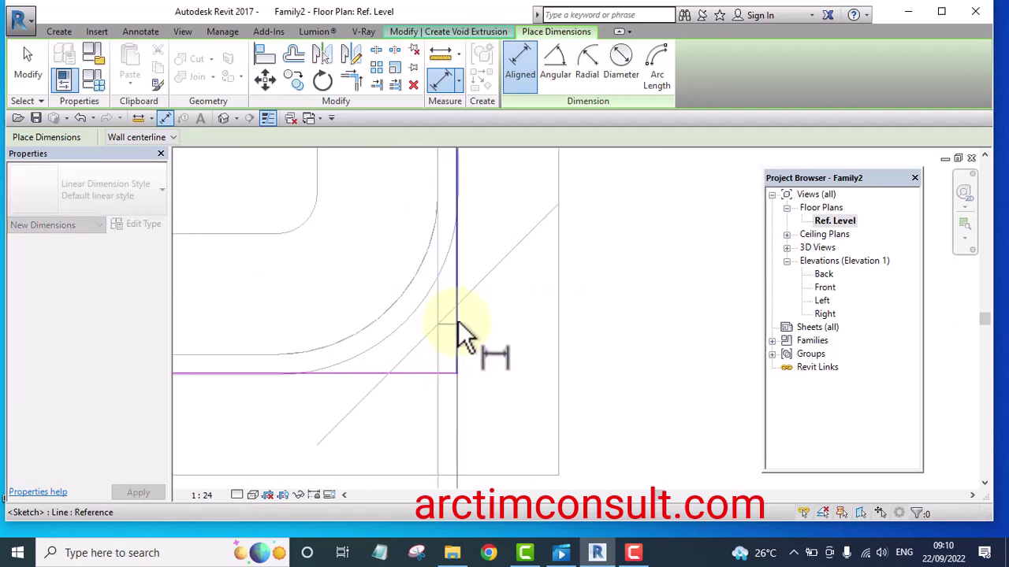
pyautogui.click(457, 320)
pyautogui.scroll(-2, 562, 331)
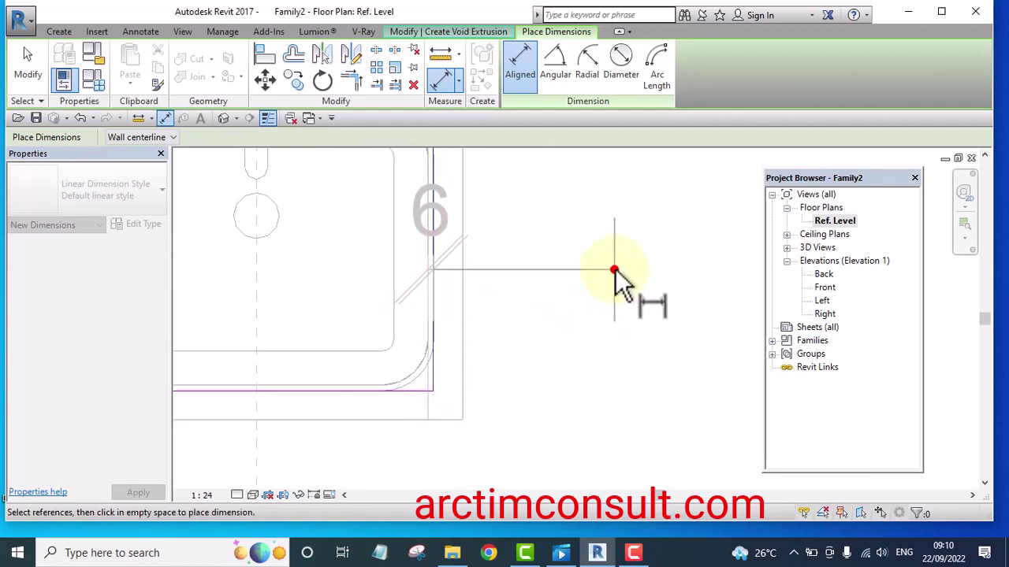
pyautogui.click(614, 272)
pyautogui.scroll(-4, 449, 267)
pyautogui.scroll(-3, 449, 268)
pyautogui.click(444, 394)
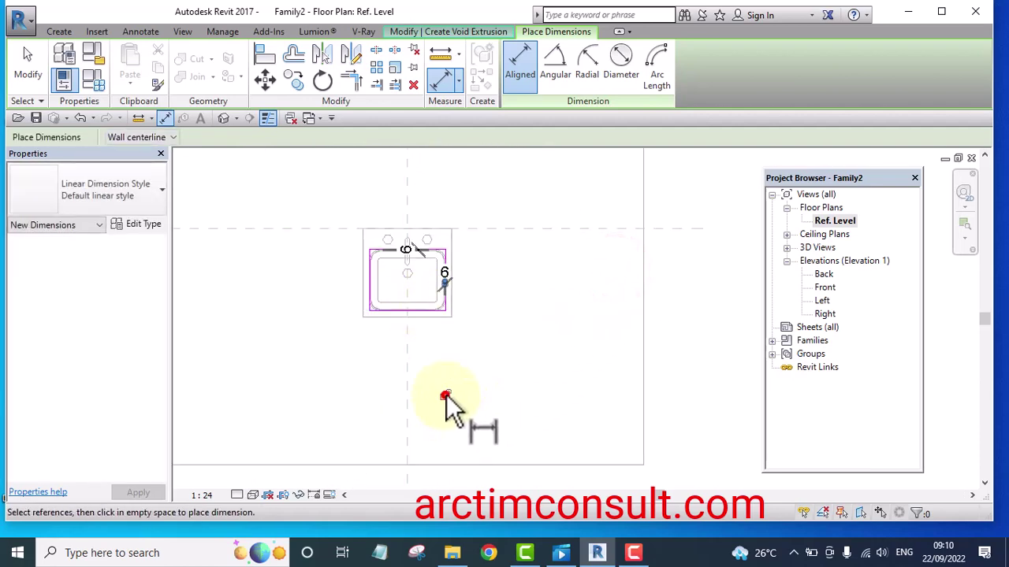
# Step: Place an aligned dimension between the bowl's front reference line and the front sketch line
pyautogui.scroll(8, 404, 335)
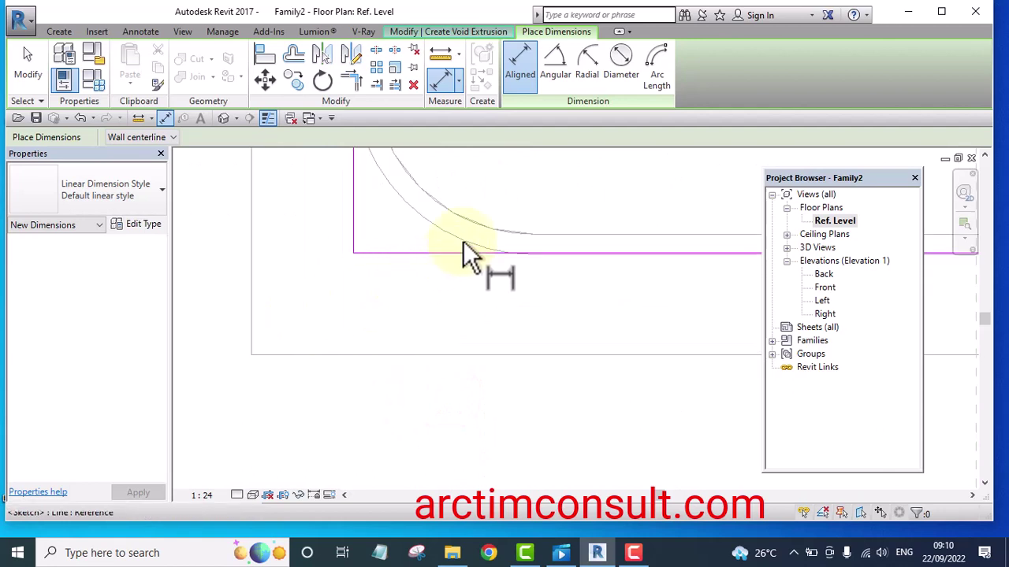
pyautogui.click(613, 233)
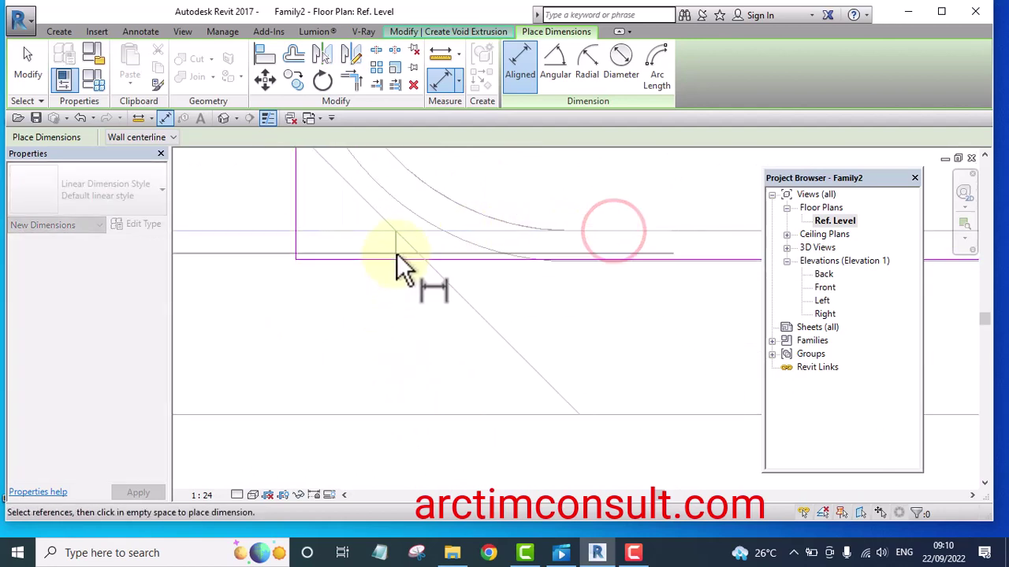
pyautogui.scroll(3, 396, 265)
pyautogui.click(394, 258)
pyautogui.scroll(-3, 469, 284)
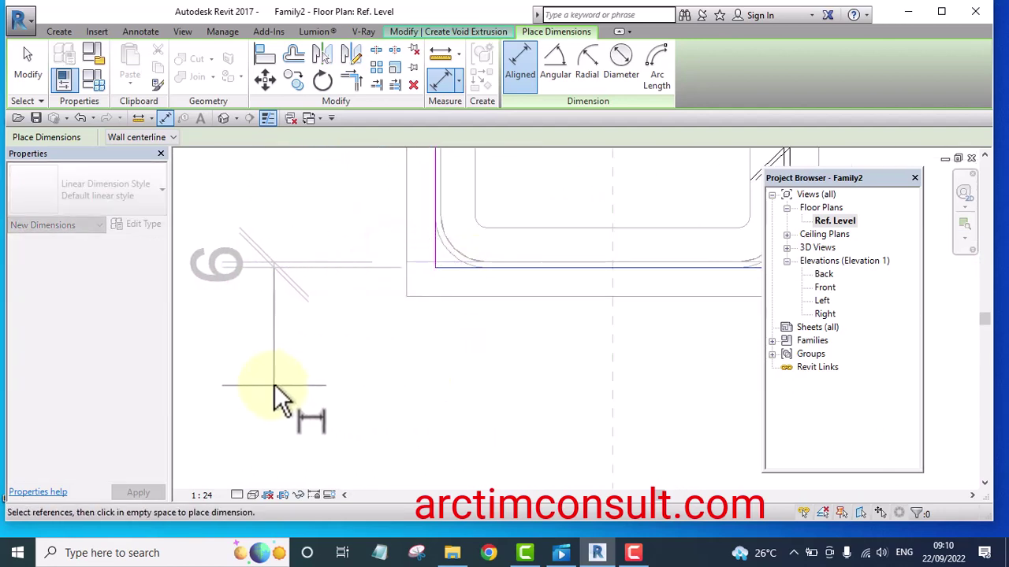
pyautogui.click(274, 384)
pyautogui.scroll(-5, 274, 384)
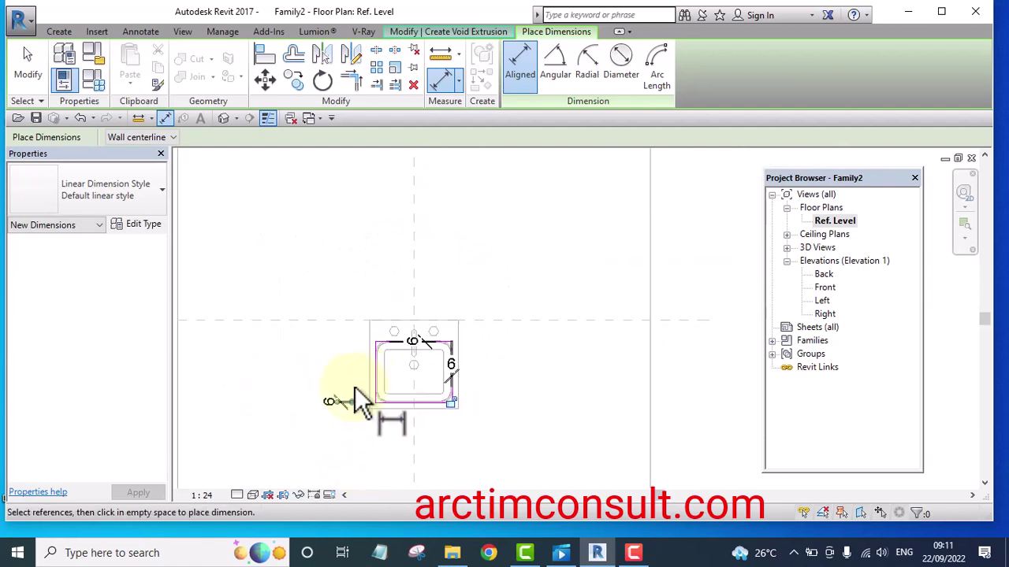
pyautogui.scroll(-2, 352, 370)
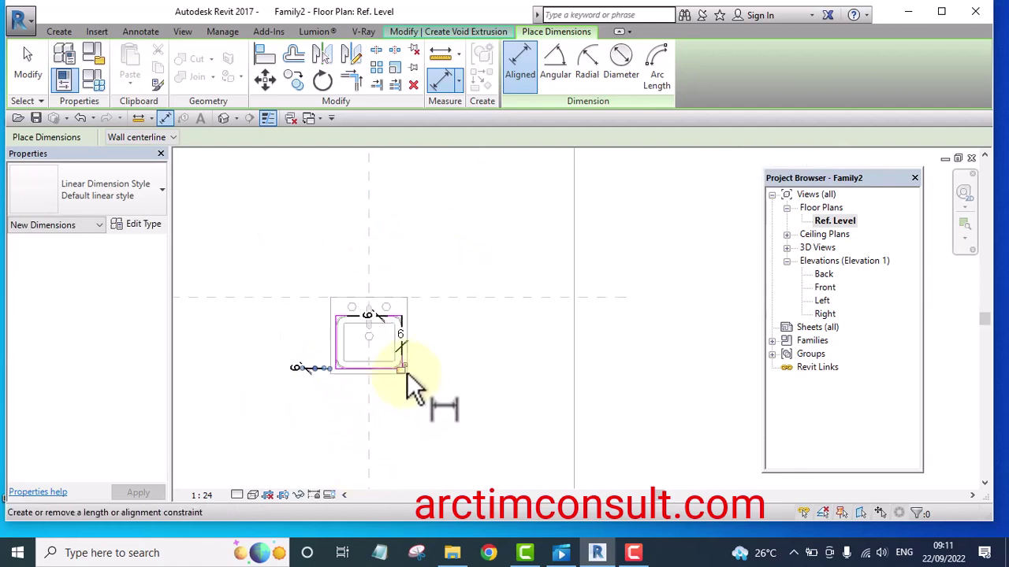
# Step: Place an aligned dimension between the left sketch line and the bowl's left reference line, and lock it
pyautogui.scroll(8, 342, 337)
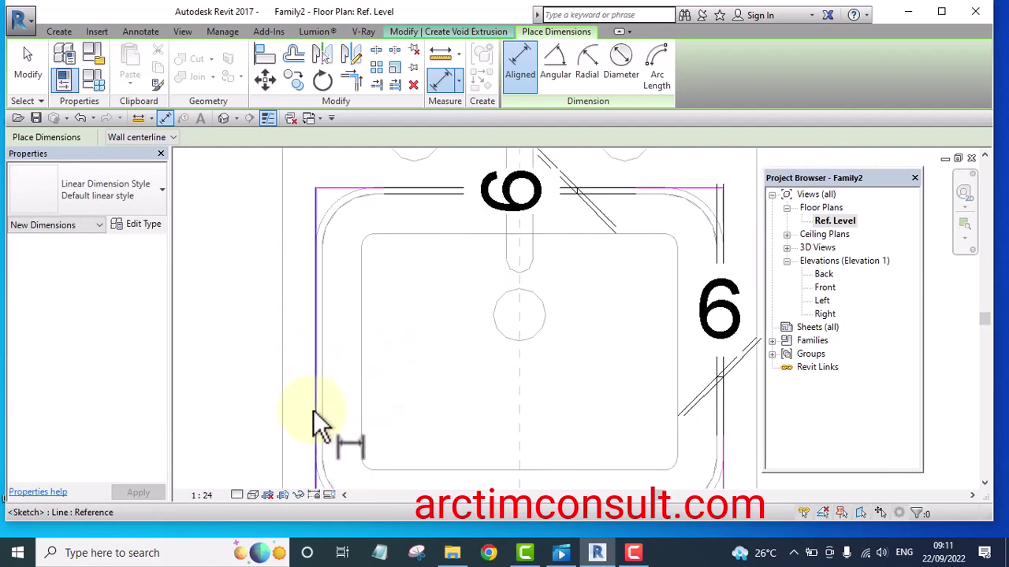
pyautogui.click(313, 406)
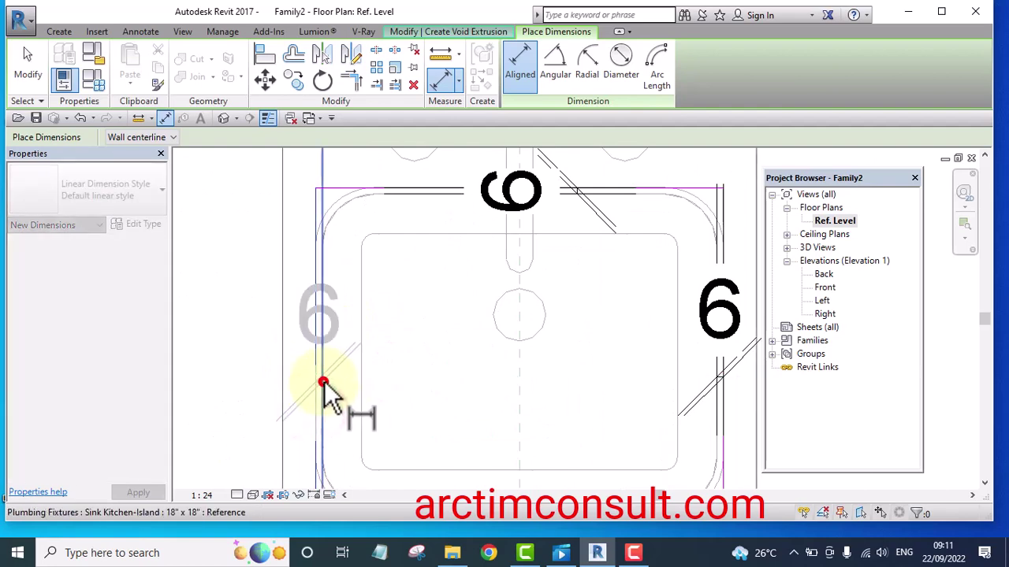
pyautogui.click(323, 384)
pyautogui.scroll(-3, 353, 449)
pyautogui.scroll(-3, 323, 378)
pyautogui.click(230, 282)
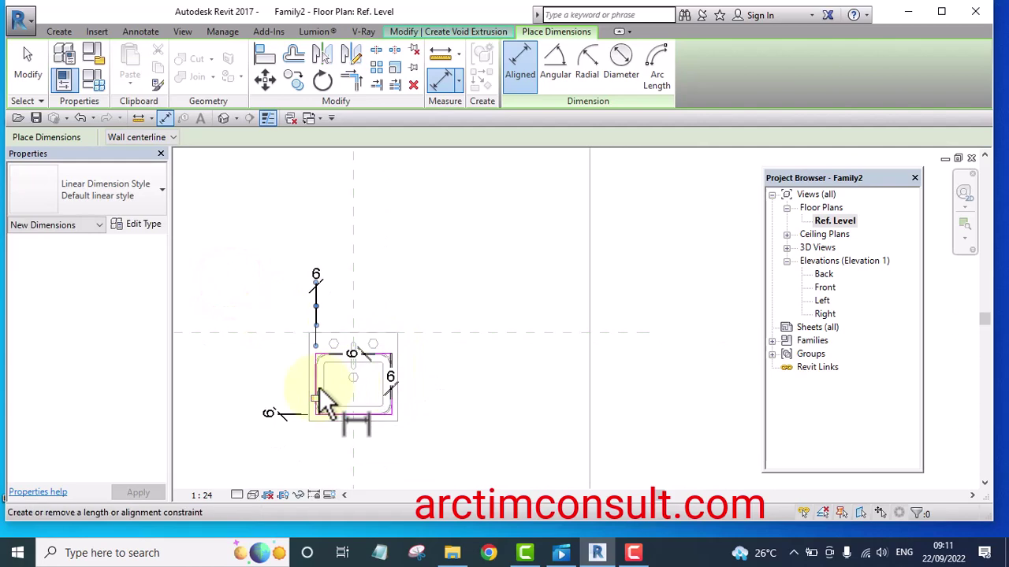
pyautogui.click(317, 398)
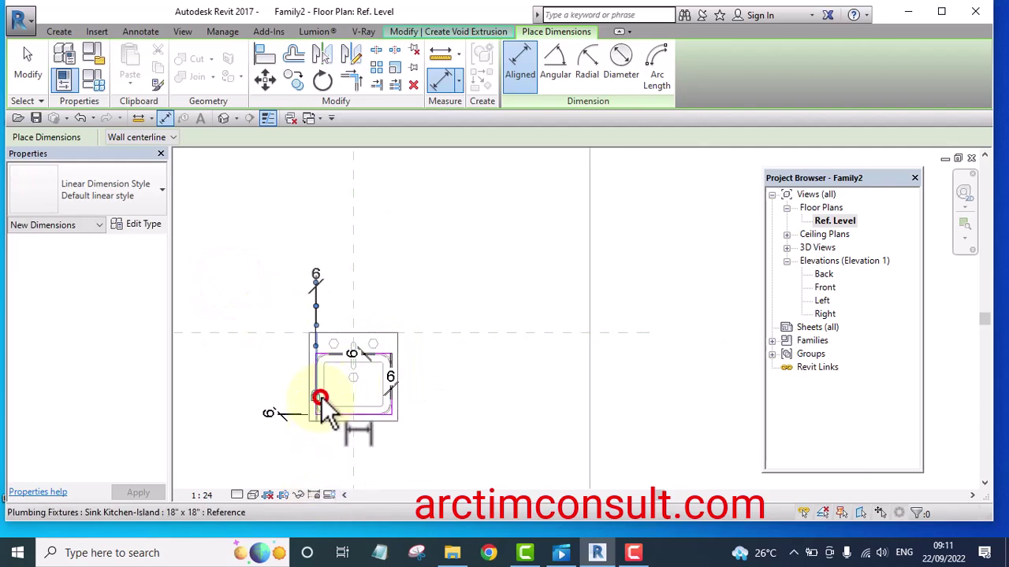
# Step: End dimensioning and finish the void extrusion sketch
pyautogui.rightClick(458, 227)
pyautogui.click(507, 233)
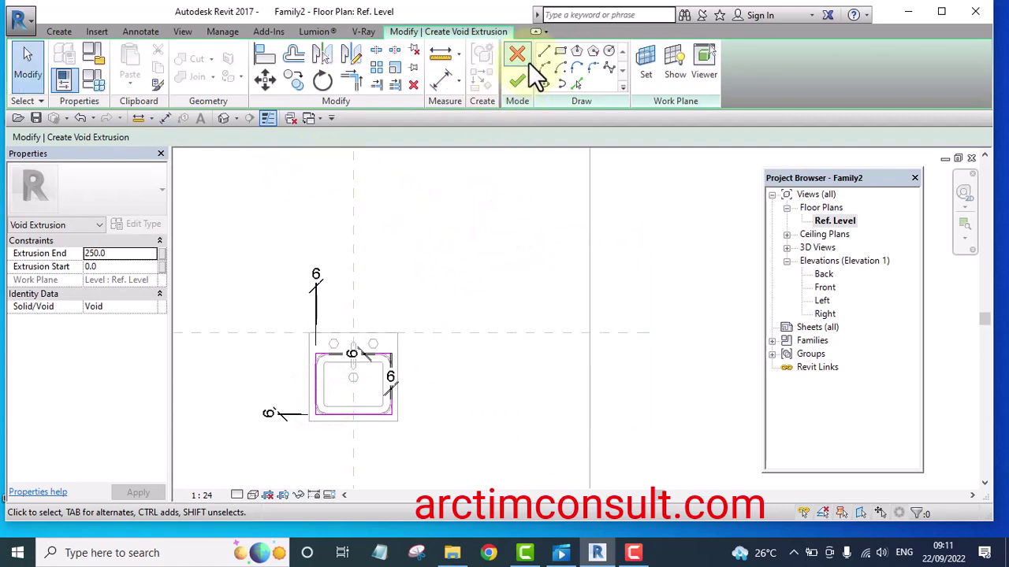
pyautogui.click(518, 79)
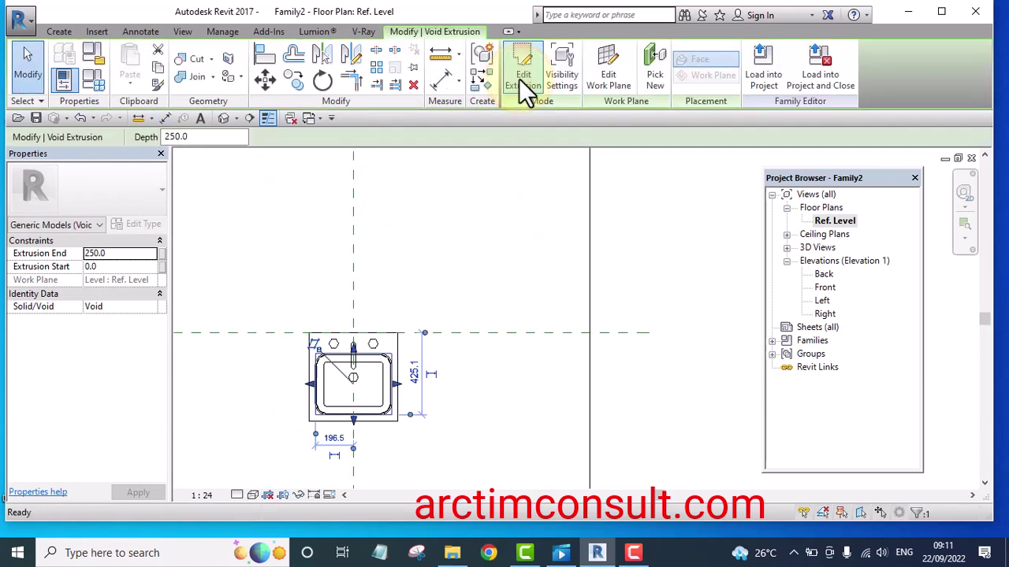
# Step: In the 3D view, stretch the sink's void extrusion down to a start of about -417 mm and lower its end to about 76 mm
pyautogui.click(225, 118)
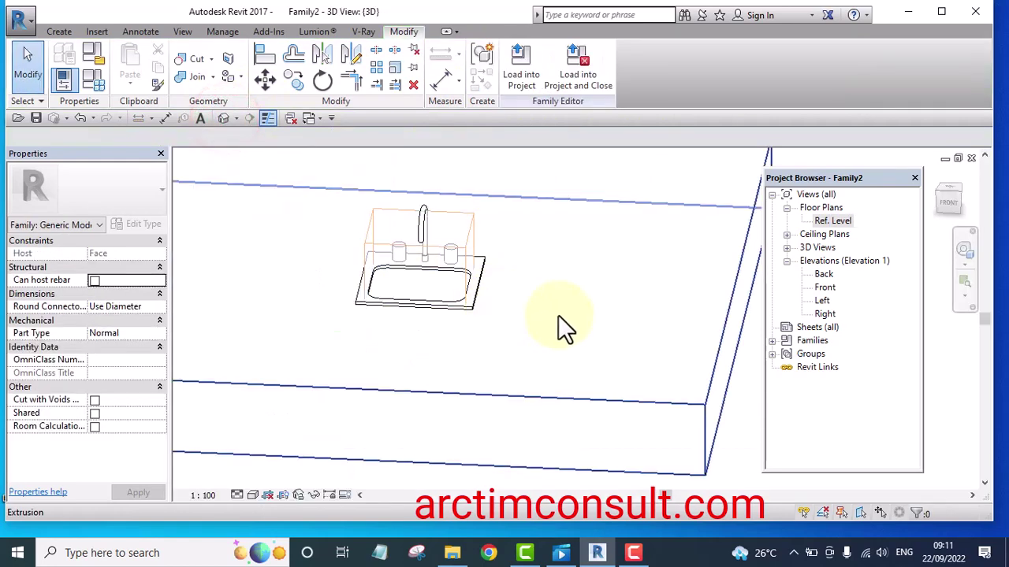
pyautogui.keyDown('shift'); pyautogui.moveTo(557, 315); pyautogui.dragTo(474, 221, button='middle'); pyautogui.keyUp('shift')
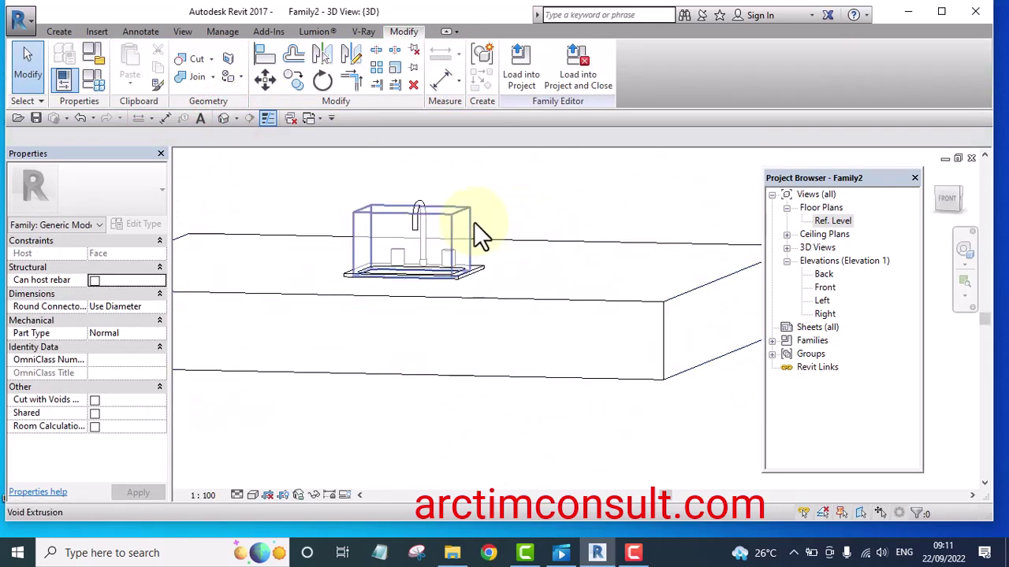
pyautogui.click(461, 220)
pyautogui.moveTo(410, 280); pyautogui.dragTo(414, 385)
pyautogui.moveTo(411, 200); pyautogui.dragTo(426, 265)
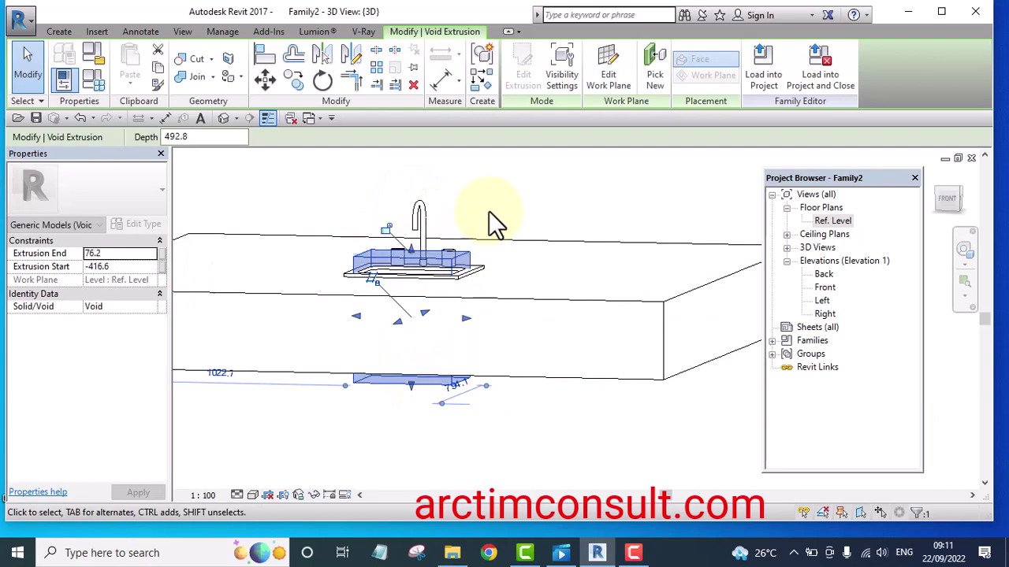
# Step: Cut the host extrusion with the void beneath the sink using Cut Geometry
pyautogui.keyDown('shift'); pyautogui.moveTo(531, 230); pyautogui.dragTo(539, 298, button='middle'); pyautogui.keyUp('shift')
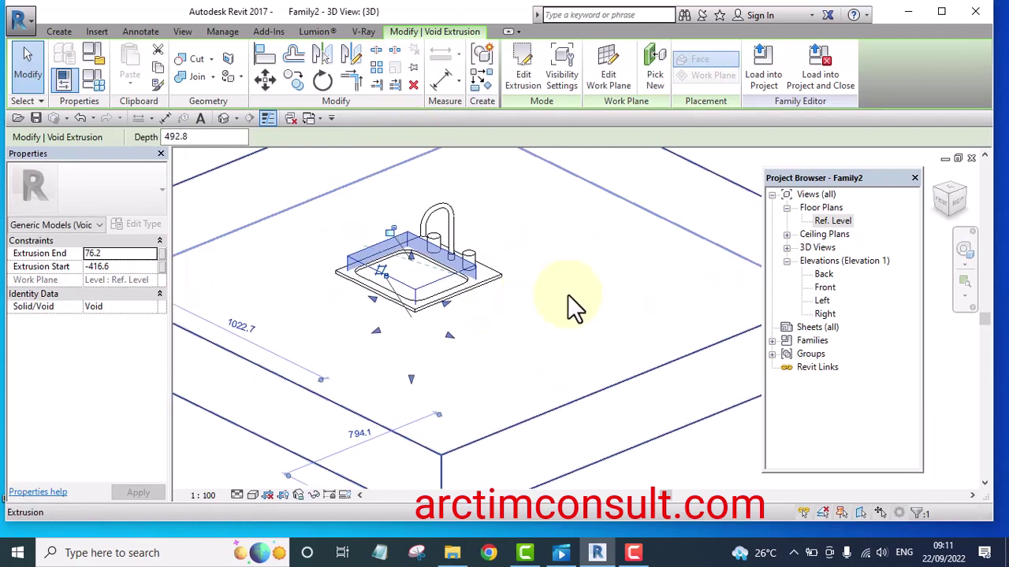
pyautogui.scroll(-3, 578, 319)
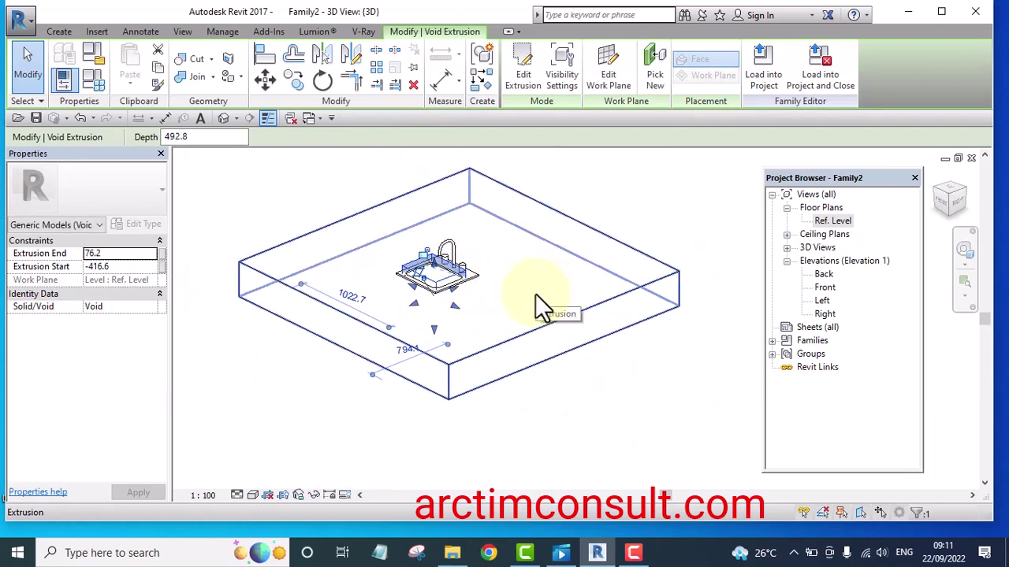
pyautogui.click(189, 57)
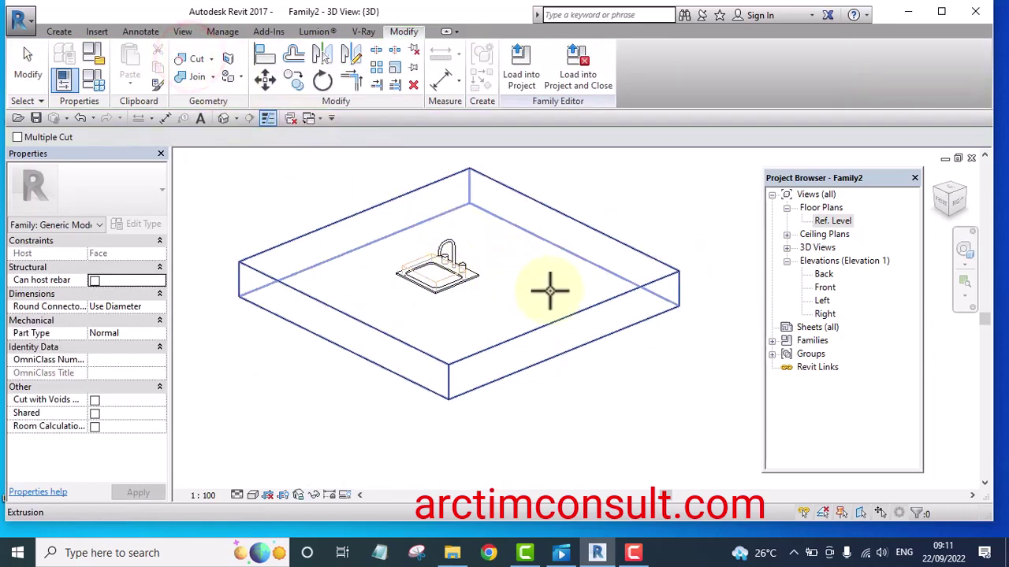
pyautogui.click(581, 295)
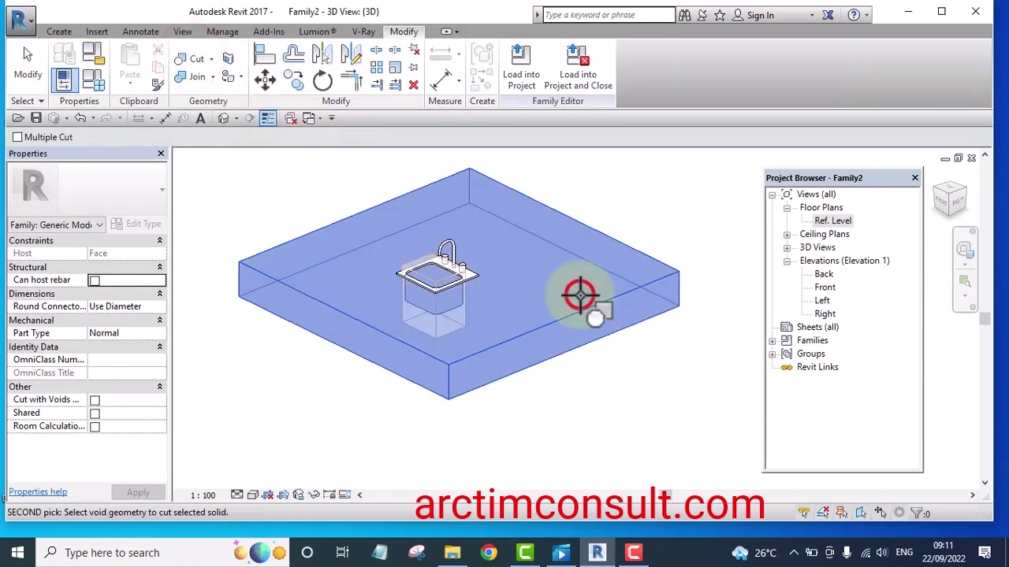
pyautogui.click(428, 273)
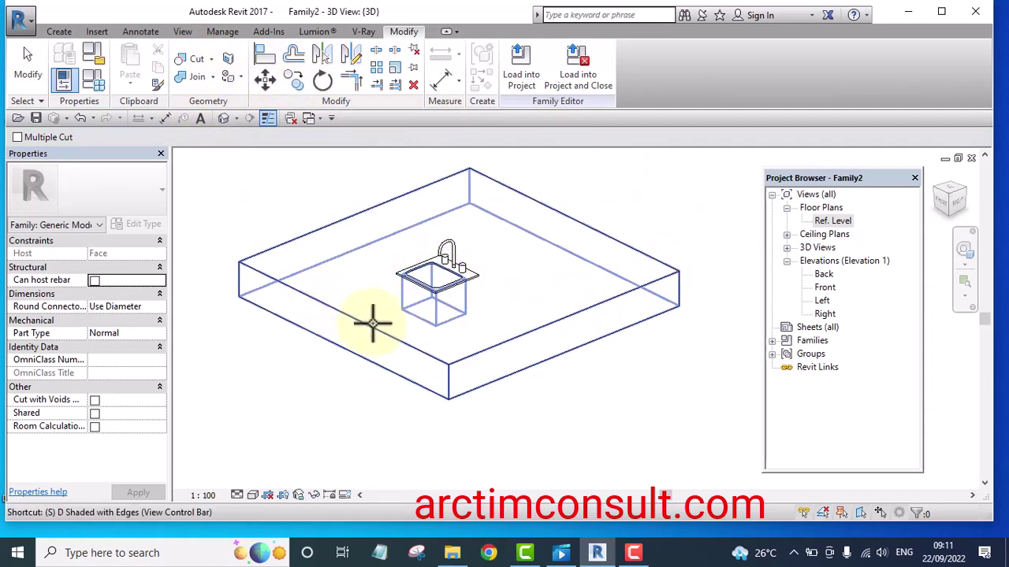
# Step: Examine the shaded sink and its opening in the host extrusion from several angles
pyautogui.keyDown('shift'); pyautogui.moveTo(638, 211); pyautogui.dragTo(657, 367, button='middle'); pyautogui.keyUp('shift')
pyautogui.scroll(3, 431, 293)
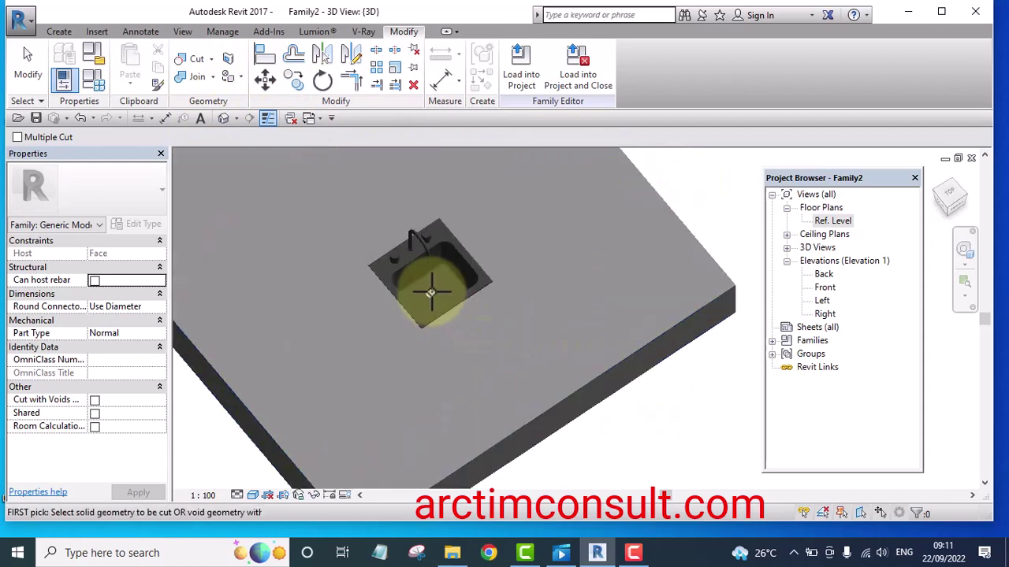
pyautogui.scroll(2, 431, 293)
pyautogui.keyDown('shift'); pyautogui.moveTo(412, 265); pyautogui.dragTo(491, 367, button='middle'); pyautogui.keyUp('shift')
pyautogui.scroll(-3, 540, 311)
pyautogui.scroll(3, 441, 283)
pyautogui.press('Escape')
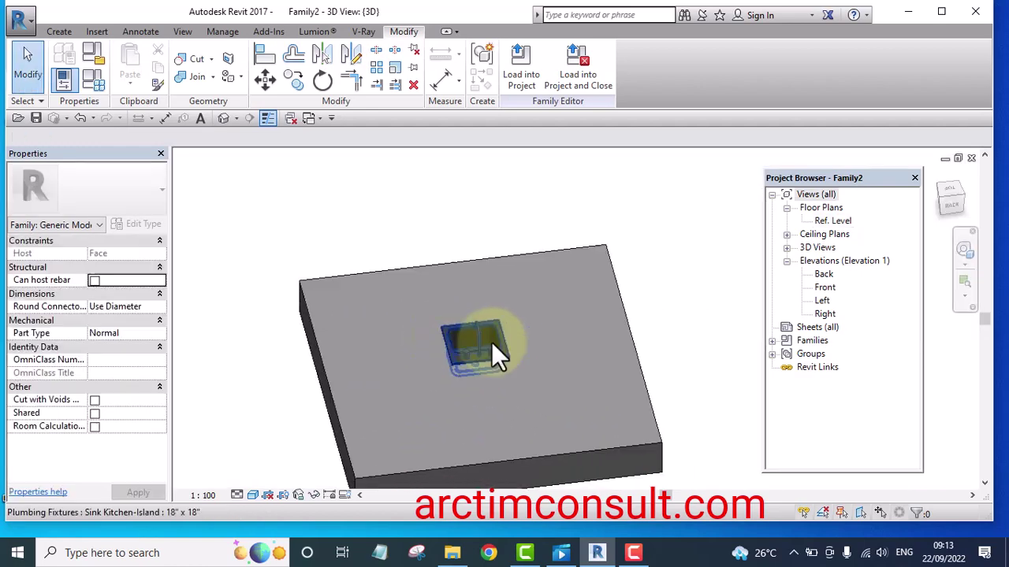
pyautogui.keyDown('shift'); pyautogui.moveTo(484, 360); pyautogui.dragTo(642, 349, button='middle'); pyautogui.keyUp('shift')
pyautogui.scroll(-4, 638, 410)
pyautogui.scroll(5, 641, 344)
pyautogui.moveTo(581, 394); pyautogui.dragTo(552, 319, button='middle')
pyautogui.scroll(-4, 434, 379)
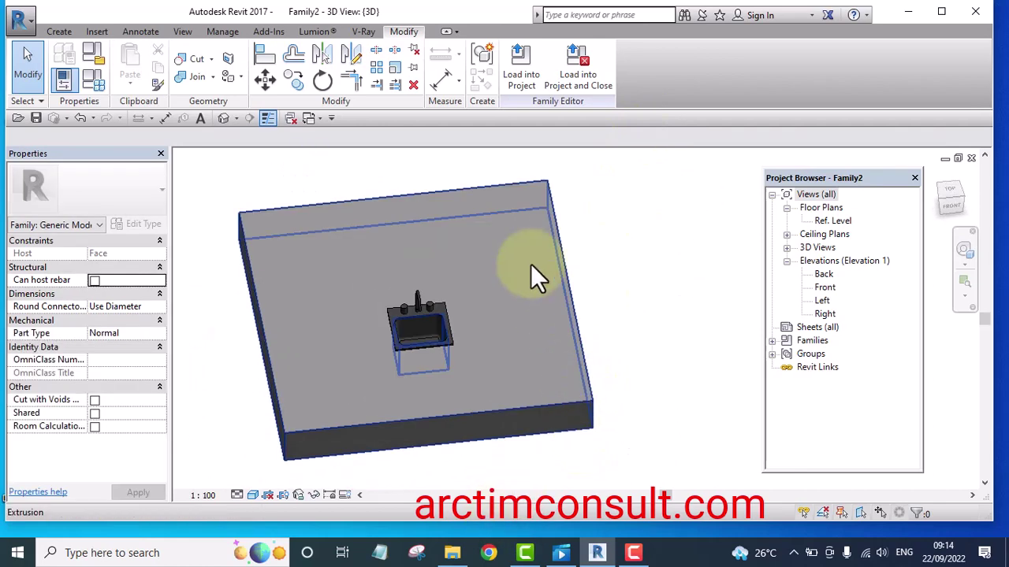
# Step: Load the sink family into the cabinet family, closing it without saving, and place an instance on the counter top's upper face
pyautogui.click(567, 71)
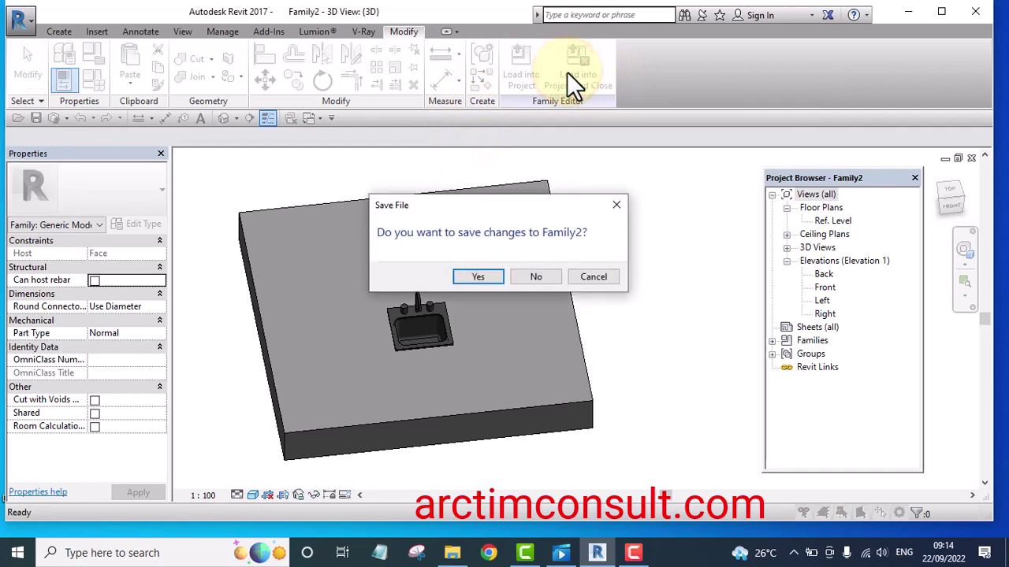
pyautogui.click(533, 276)
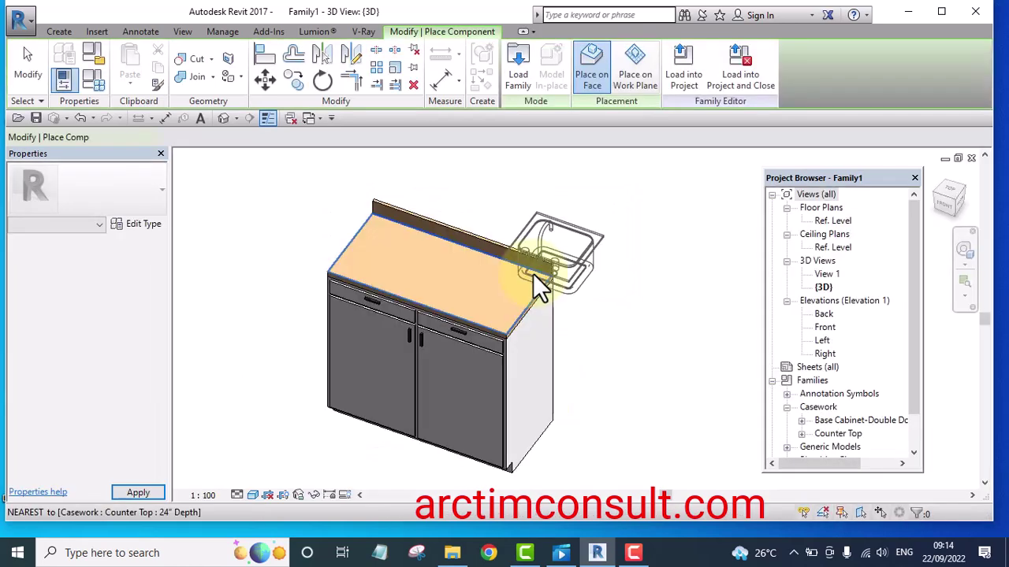
pyautogui.scroll(5, 457, 304)
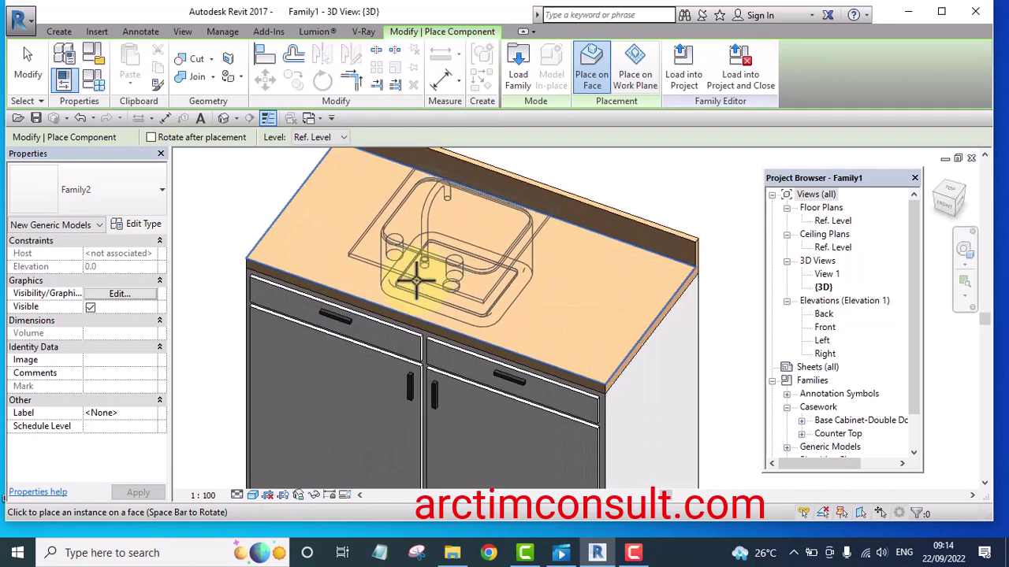
pyautogui.click(417, 279)
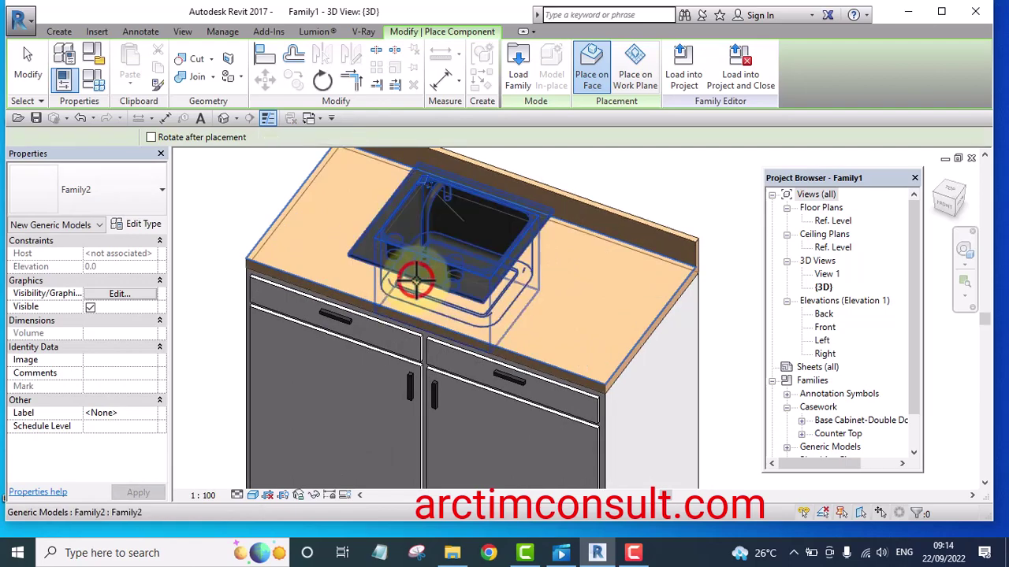
pyautogui.scroll(-3, 512, 394)
pyautogui.press('Escape')
pyautogui.press('Escape')
pyautogui.scroll(1, 536, 341)
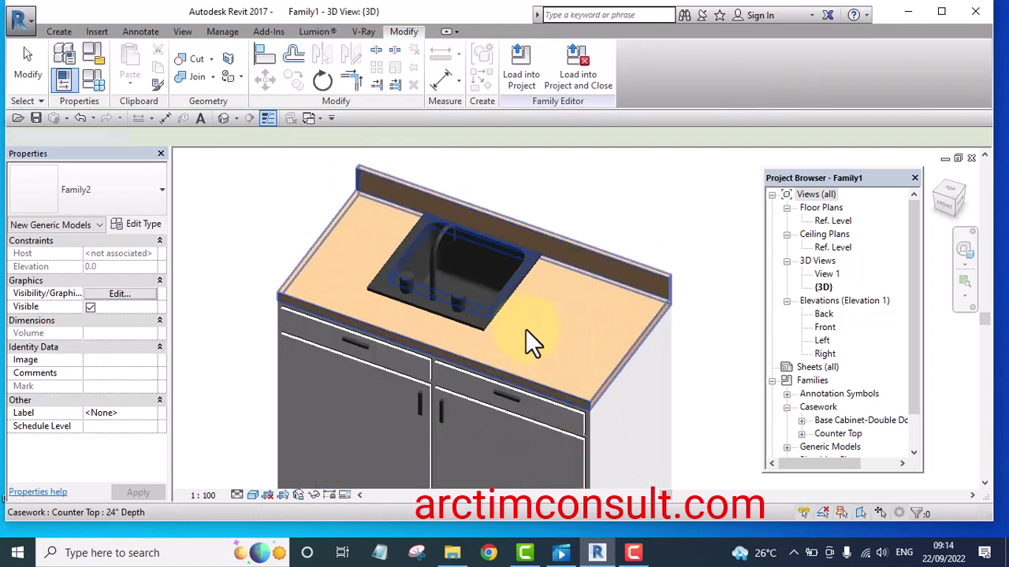
# Step: In the Ref. Level floor plan, rotate the nested sink 180 degrees and move it onto the counter, centred on the middle reference plane
pyautogui.doubleClick(828, 221)
pyautogui.scroll(3, 608, 322)
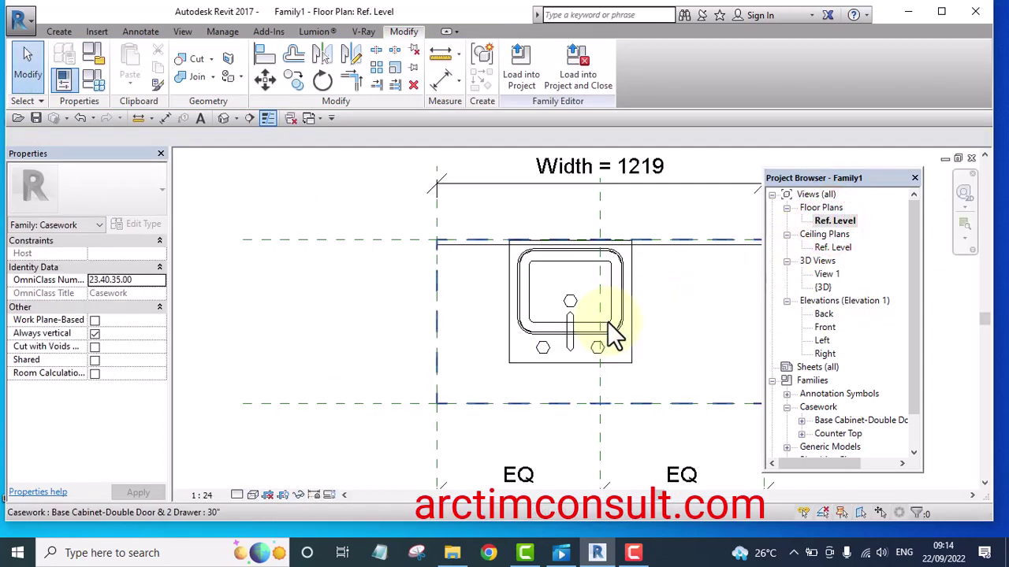
pyautogui.click(625, 334)
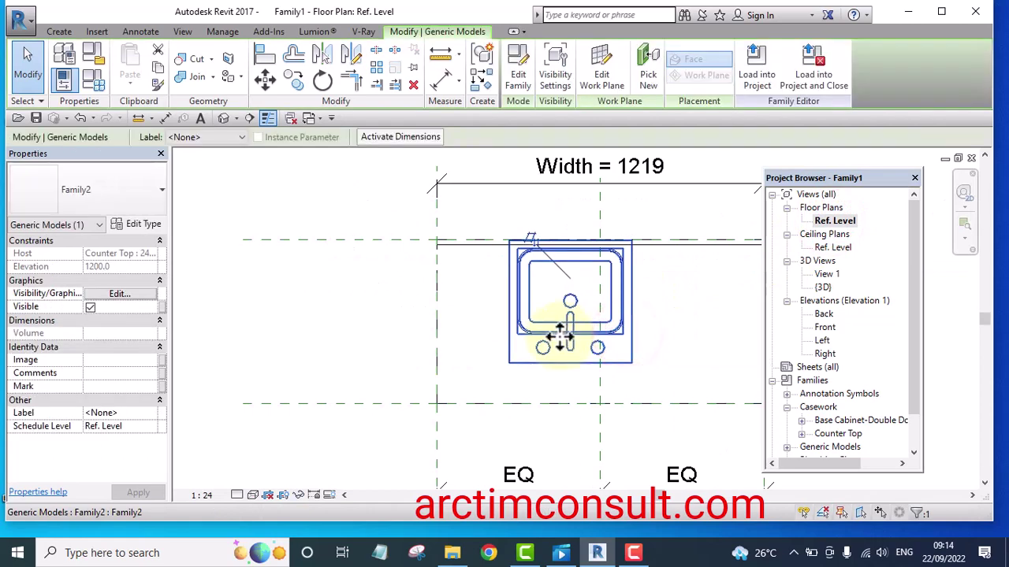
pyautogui.press('space')
pyautogui.press('space')
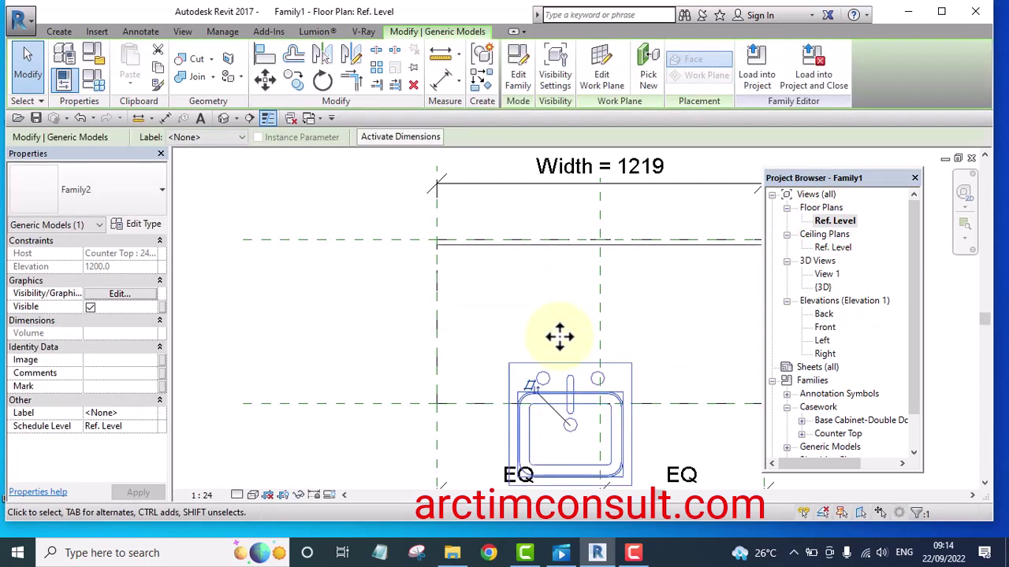
pyautogui.moveTo(592, 400); pyautogui.dragTo(529, 382, button='middle')
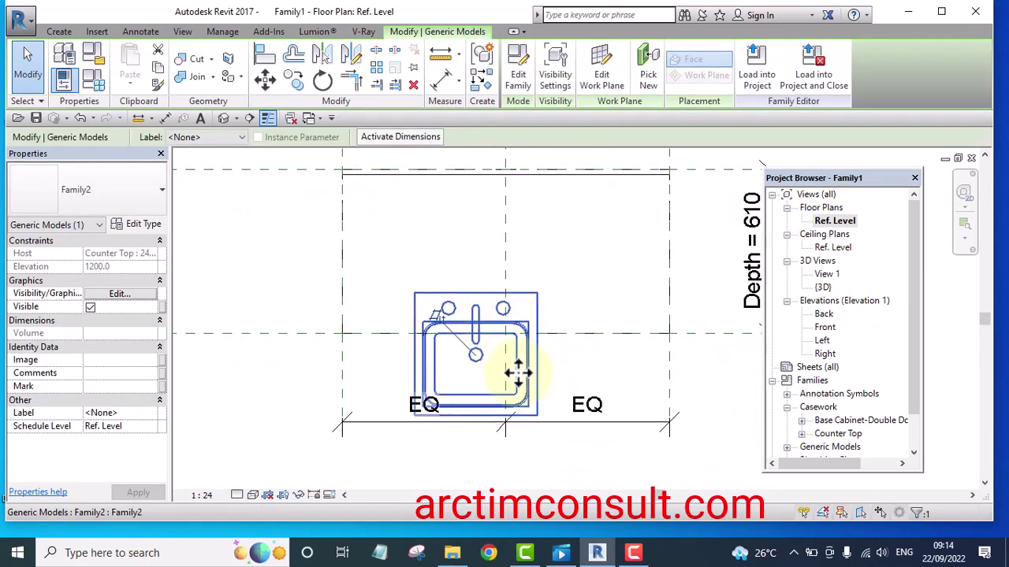
pyautogui.moveTo(517, 368); pyautogui.dragTo(544, 260)
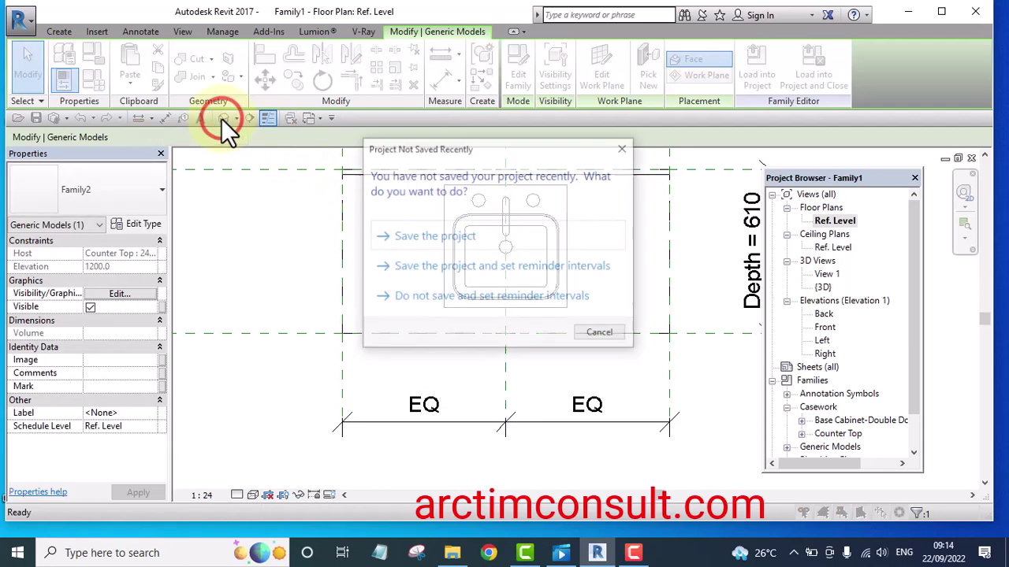
# Step: Save the casework family in the Sinks folder, naming it Kitchen Cabinet followed by the author's first name
pyautogui.click(411, 236)
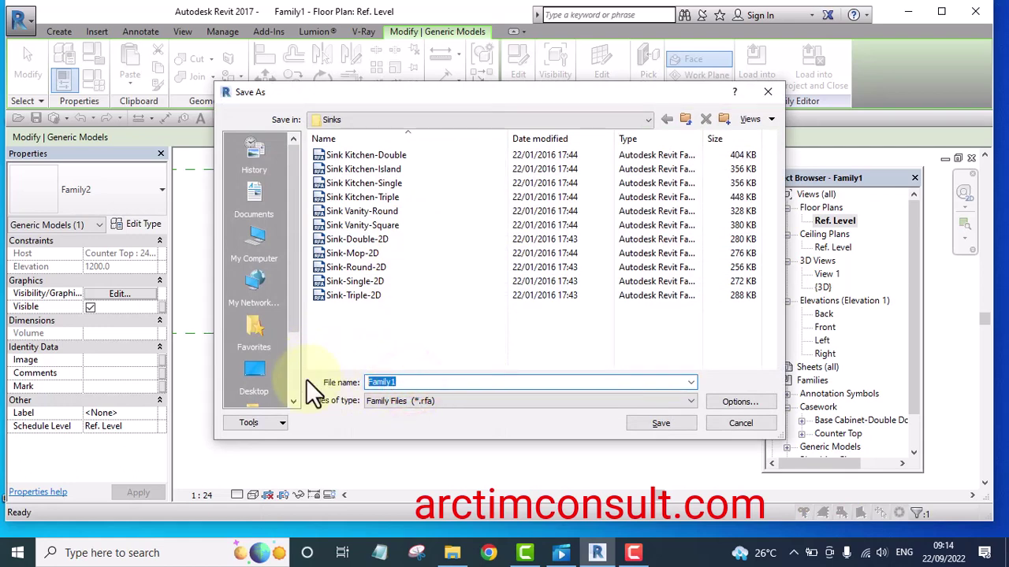
pyautogui.write('Kitchen Cabinet Tim')
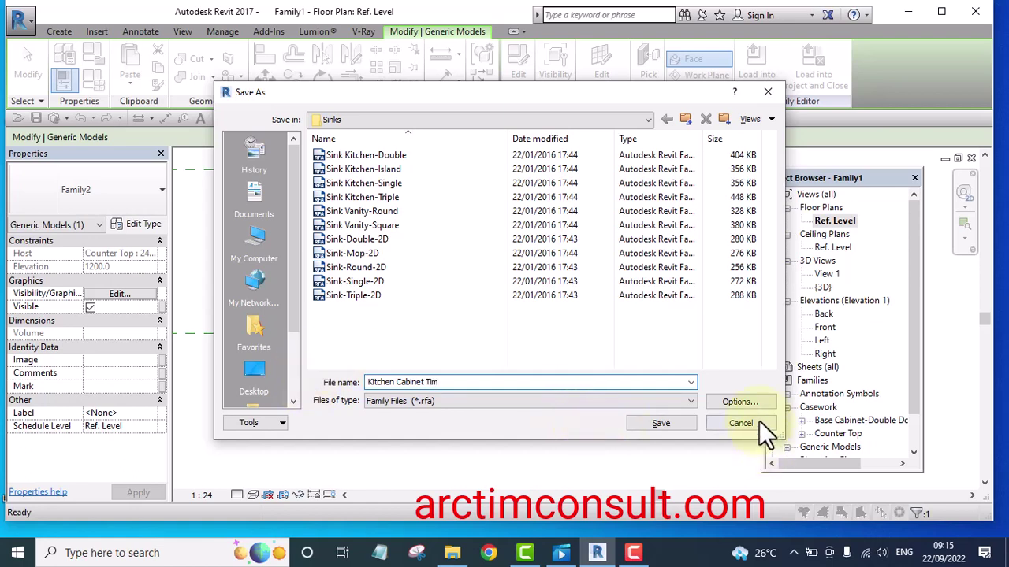
pyautogui.click(740, 402)
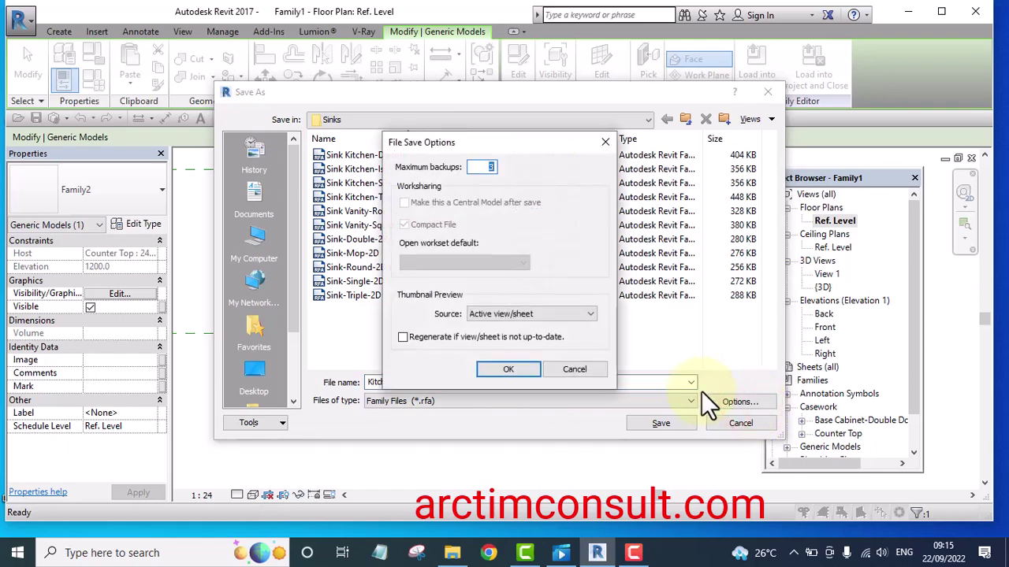
pyautogui.click(519, 372)
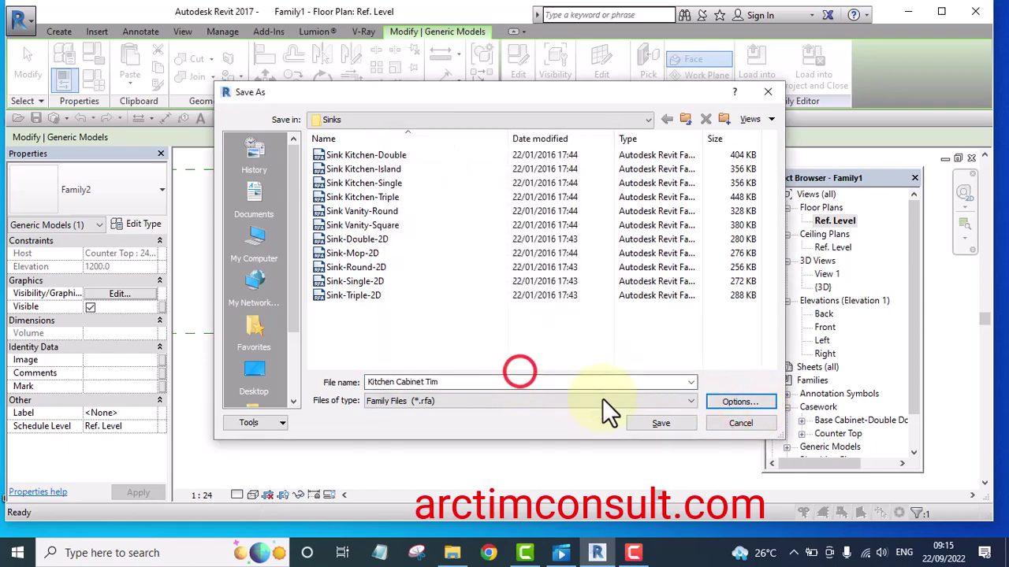
pyautogui.click(645, 420)
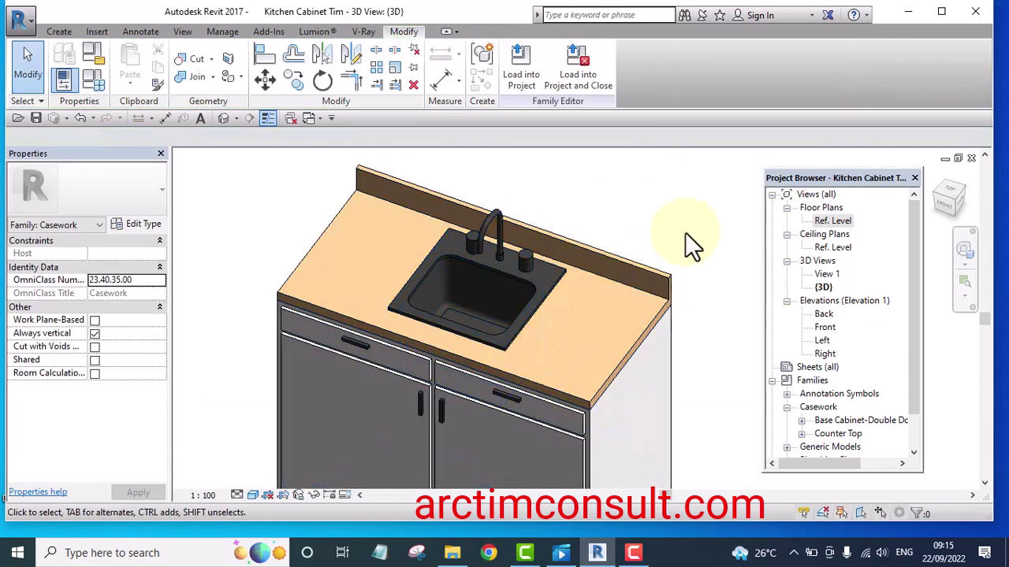
# Step: In the Ref. Level floor plan, align the sink's back edge with the front face of the counter's backsplash and lock the alignment
pyautogui.keyDown('shift'); pyautogui.moveTo(716, 284); pyautogui.dragTo(625, 357, button='middle'); pyautogui.keyUp('shift')
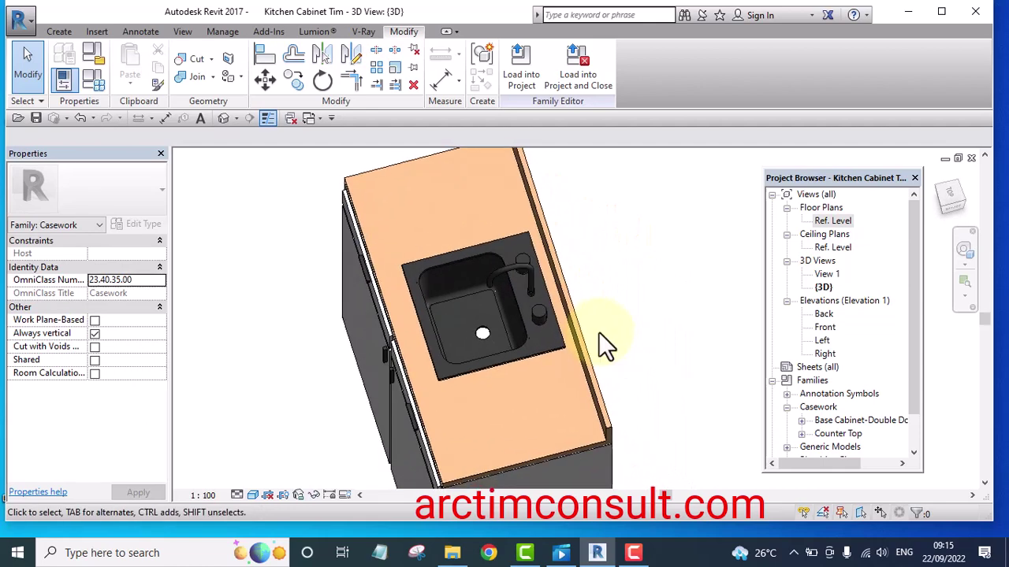
pyautogui.doubleClick(827, 220)
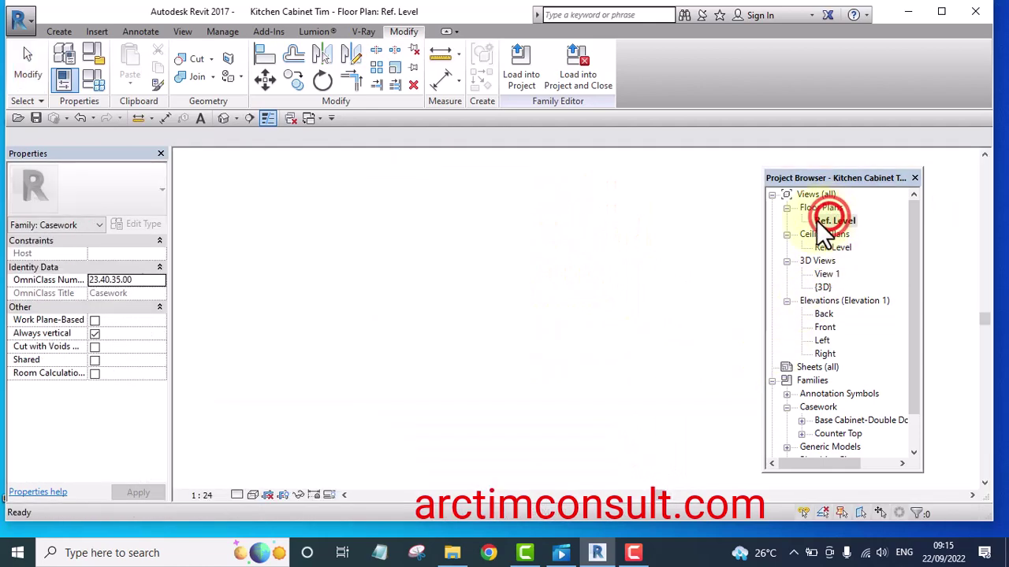
pyautogui.scroll(2, 509, 224)
pyautogui.click(439, 79)
pyautogui.click(267, 57)
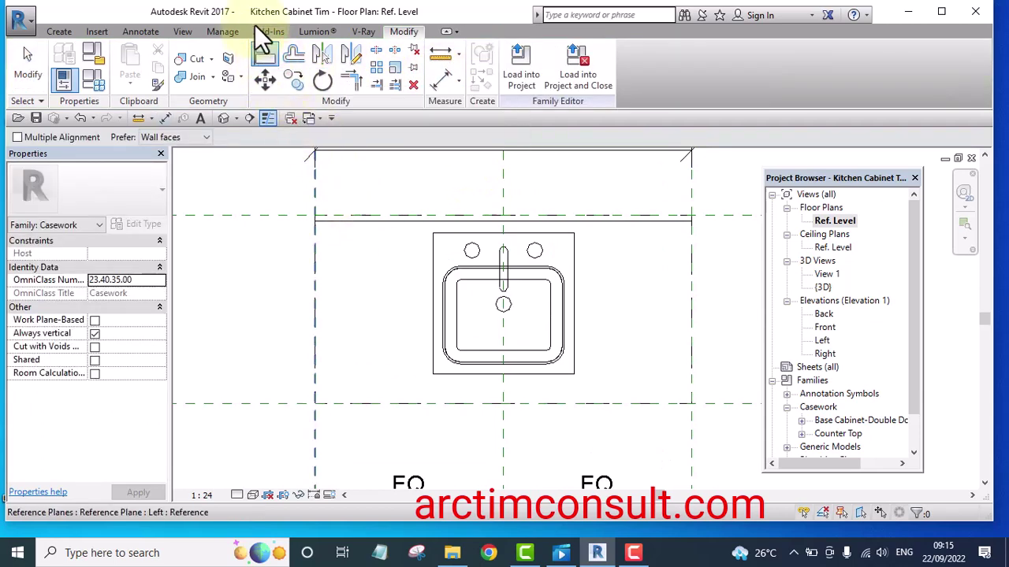
pyautogui.scroll(1, 452, 230)
pyautogui.click(423, 220)
pyautogui.scroll(1, 484, 234)
pyautogui.click(484, 233)
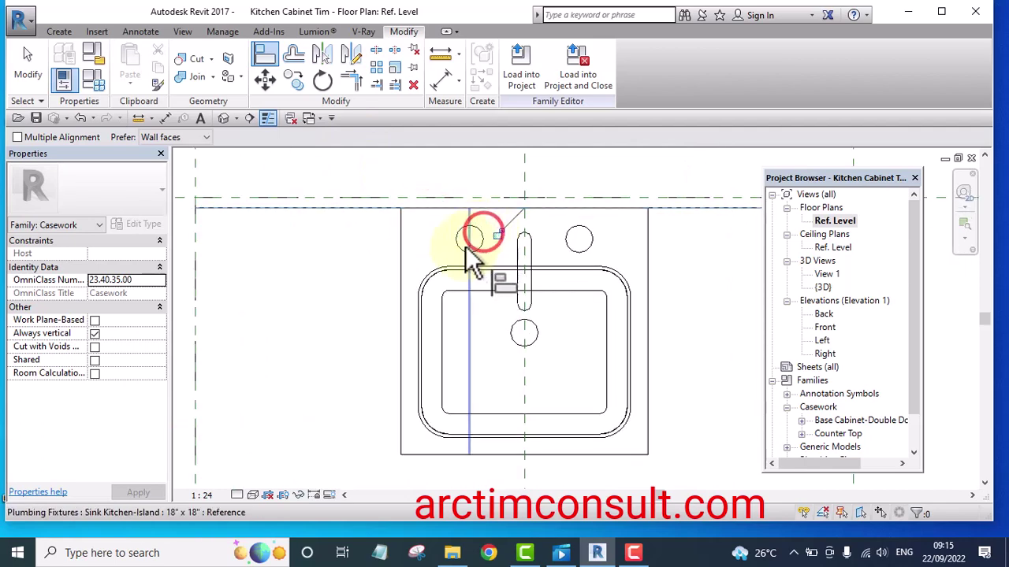
pyautogui.click(497, 234)
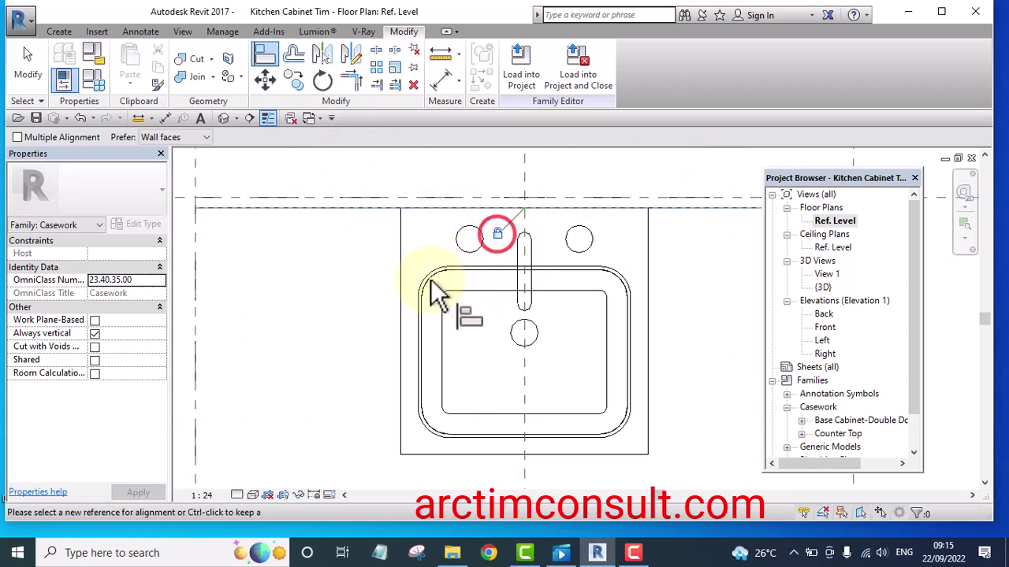
# Step: Examine the sink's position against the backsplash and the whole cabinet in 3D from several angles, and end the Align command
pyautogui.click(221, 119)
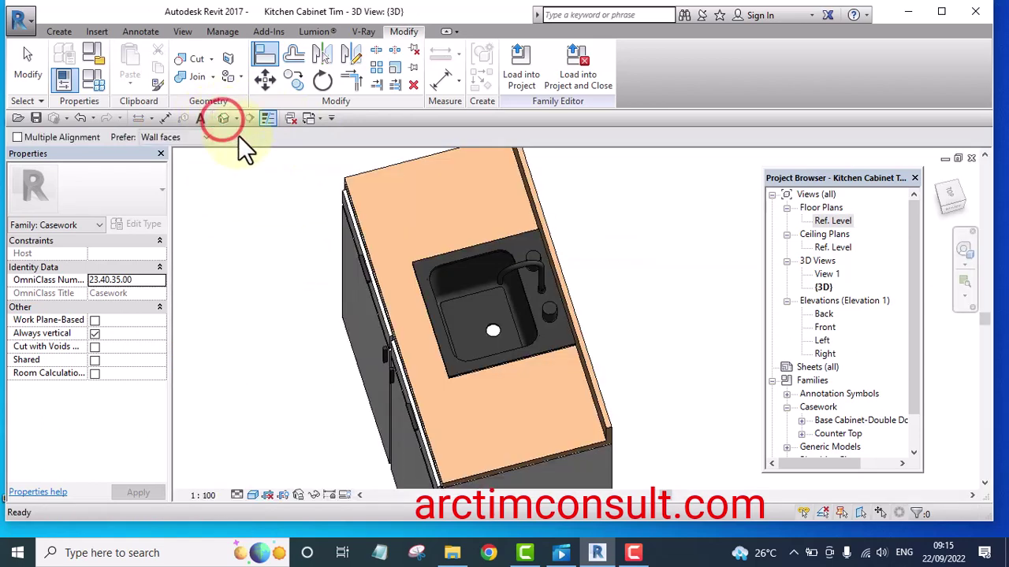
pyautogui.keyDown('shift'); pyautogui.moveTo(595, 403); pyautogui.dragTo(580, 346, button='middle'); pyautogui.keyUp('shift')
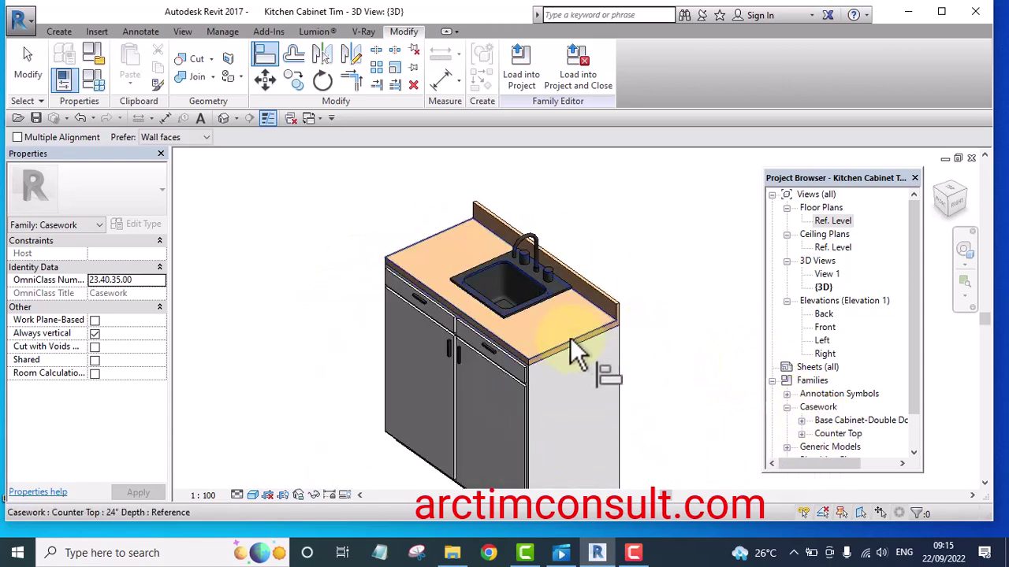
pyautogui.scroll(3, 512, 269)
pyautogui.keyDown('shift'); pyautogui.moveTo(512, 268); pyautogui.dragTo(572, 394, button='middle'); pyautogui.keyUp('shift')
pyautogui.scroll(-3, 641, 408)
pyautogui.scroll(1, 640, 417)
pyautogui.moveTo(640, 417); pyautogui.dragTo(528, 501, button='middle')
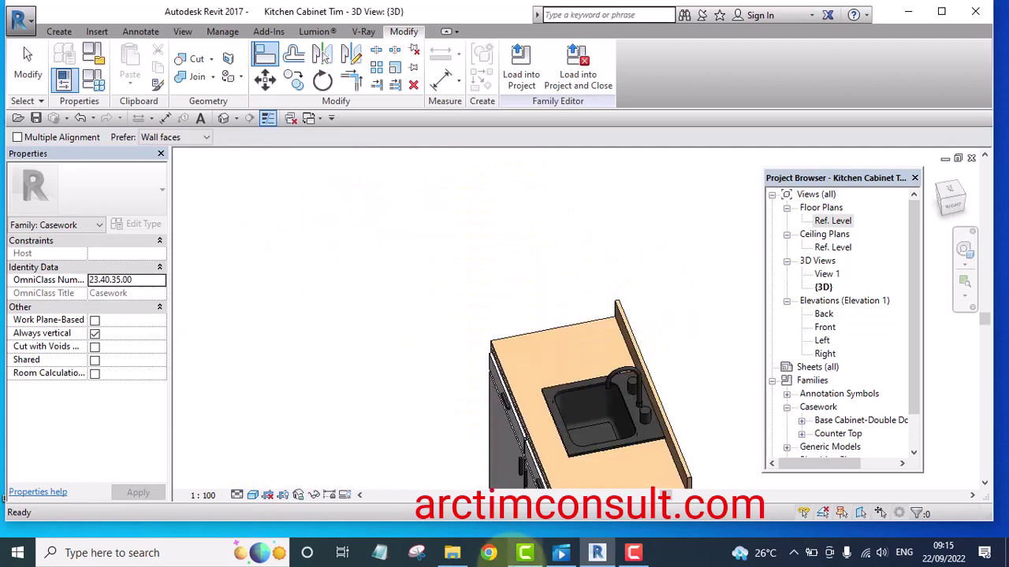
pyautogui.keyDown('shift'); pyautogui.moveTo(472, 405); pyautogui.dragTo(580, 457, button='middle'); pyautogui.keyUp('shift')
pyautogui.keyDown('shift'); pyautogui.moveTo(620, 405); pyautogui.dragTo(590, 406, button='middle'); pyautogui.keyUp('shift')
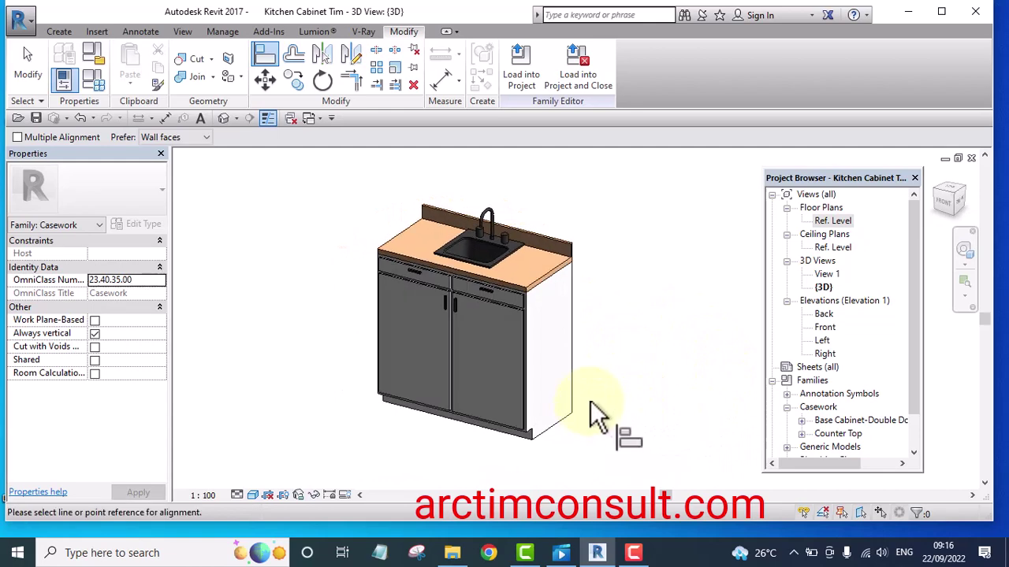
pyautogui.rightClick(610, 302)
pyautogui.click(646, 311)
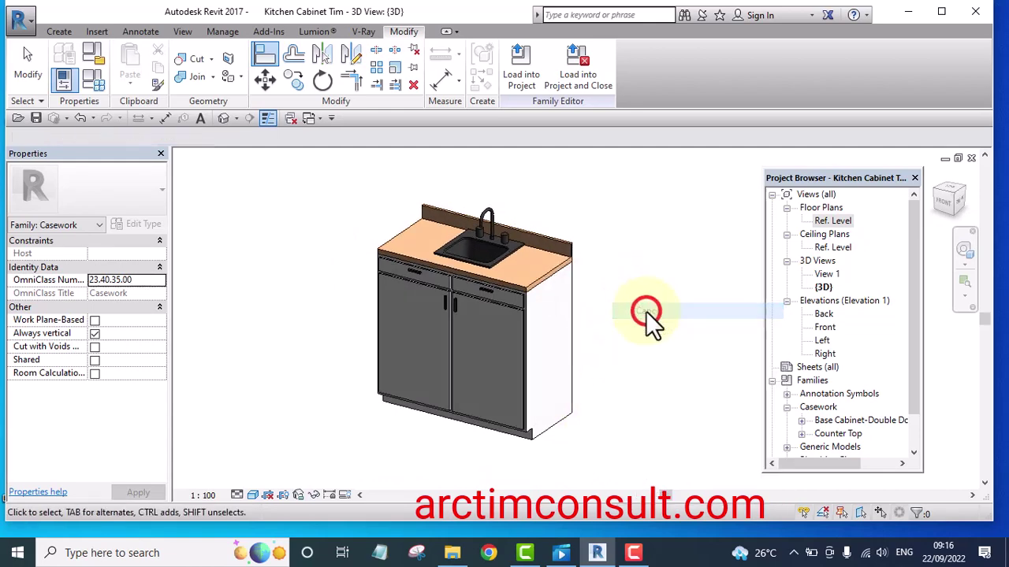